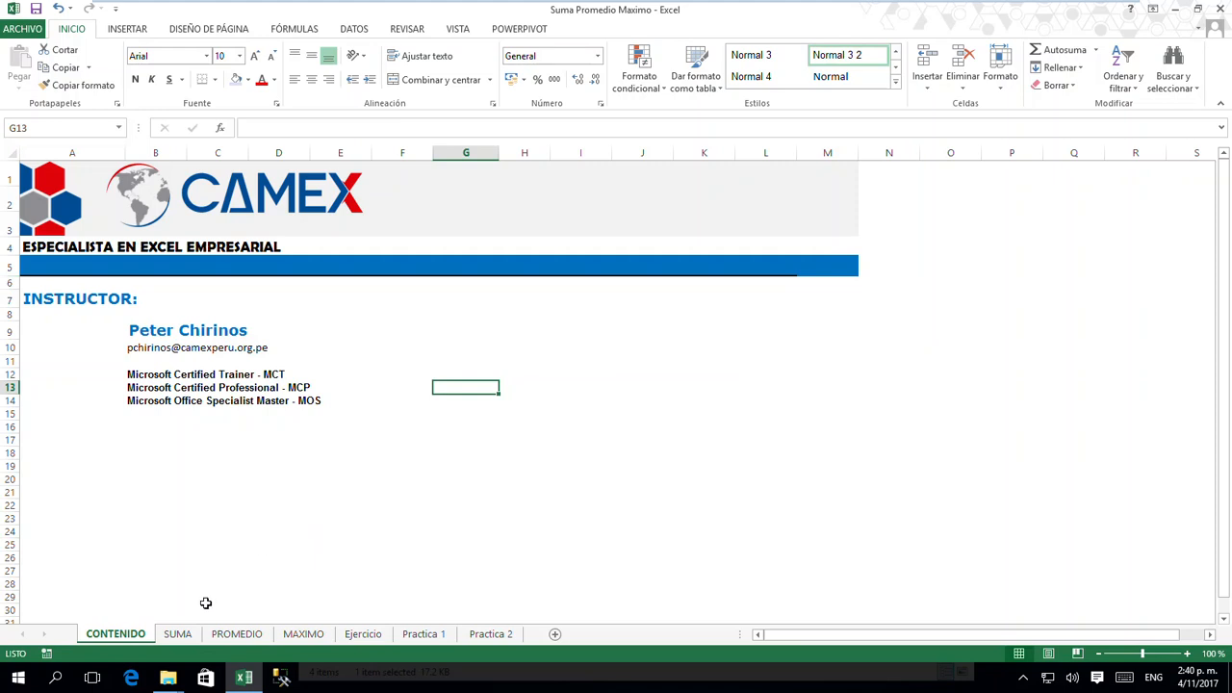
# - Look through the SUMA, PROMEDIO, MAXIMO, Ejercicio, Practica 1 and Practica 2 sheets, and return to the SUMA sheet
pyautogui.click(181, 634)
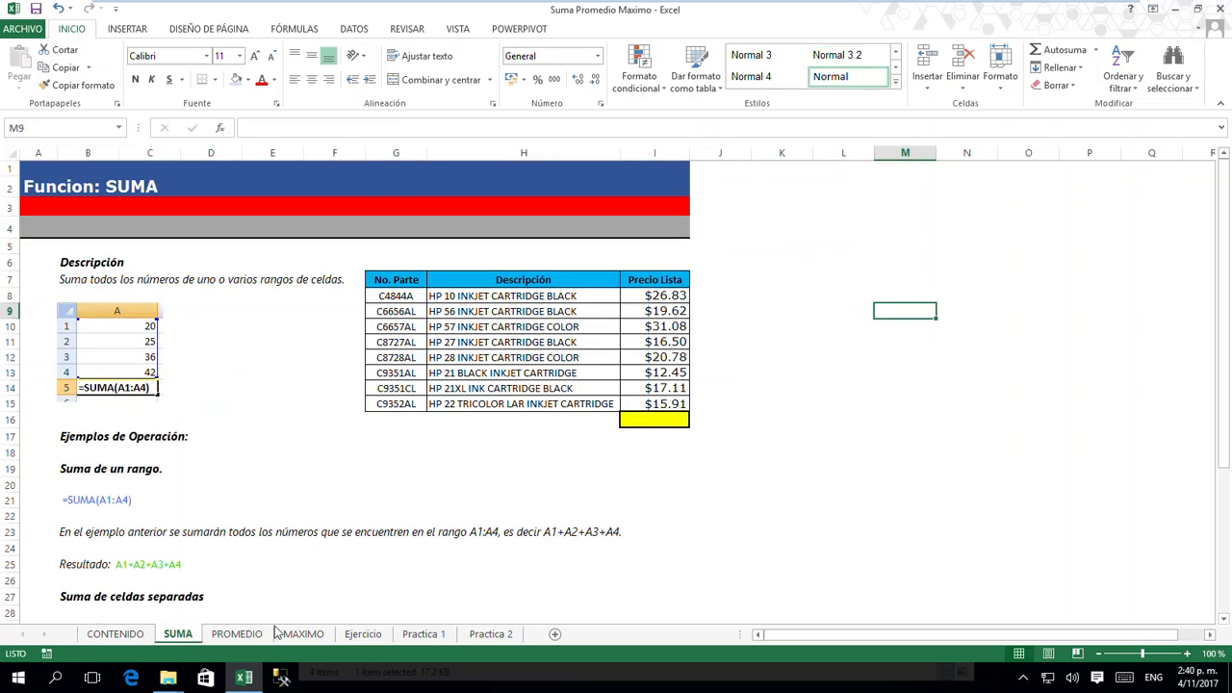
pyautogui.click(238, 635)
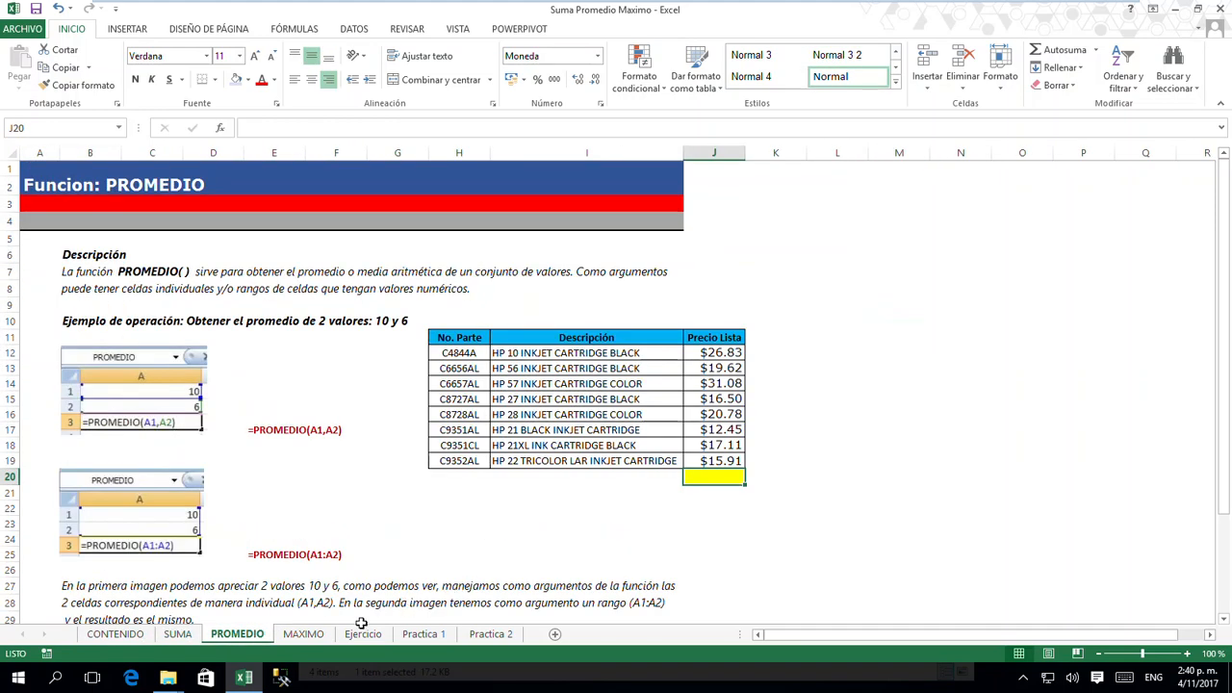
pyautogui.click(303, 635)
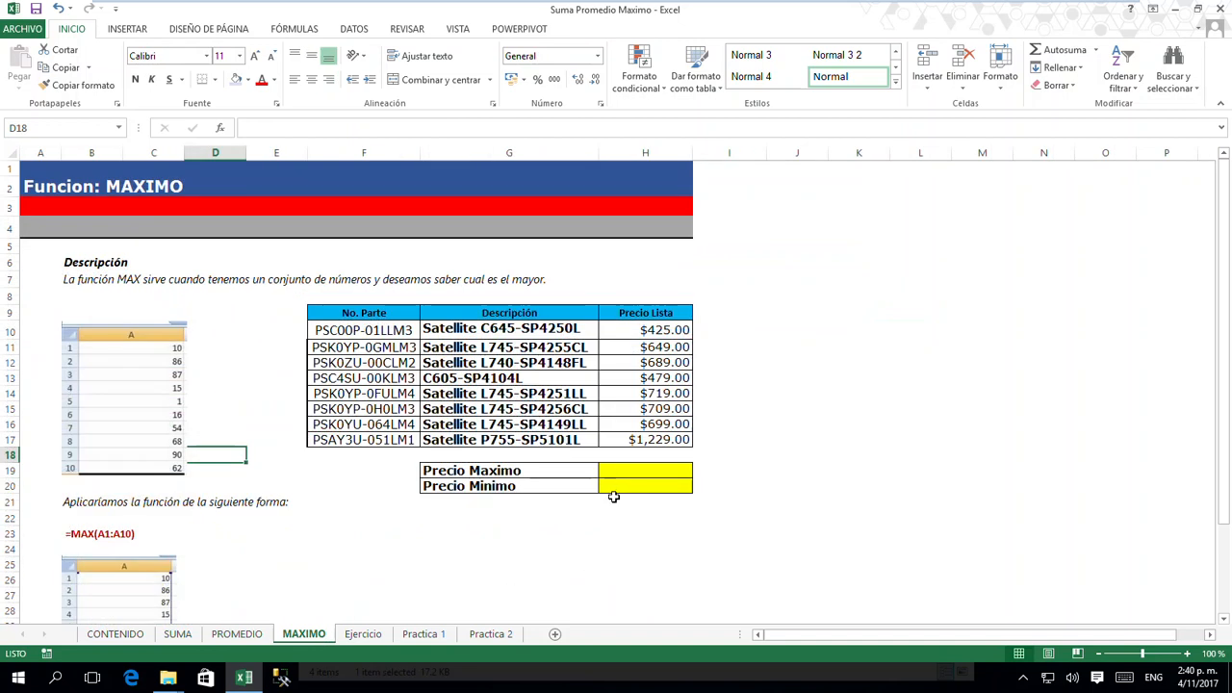
pyautogui.click(364, 634)
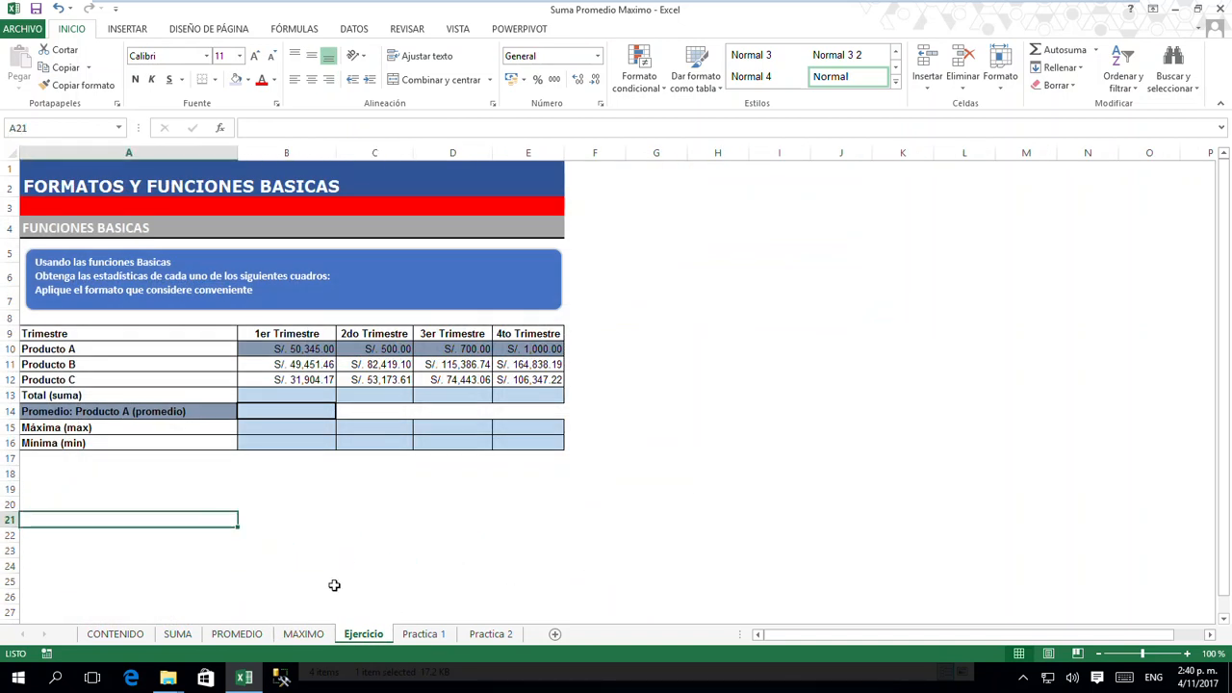
pyautogui.click(425, 639)
pyautogui.click(481, 639)
pyautogui.click(441, 639)
pyautogui.click(492, 637)
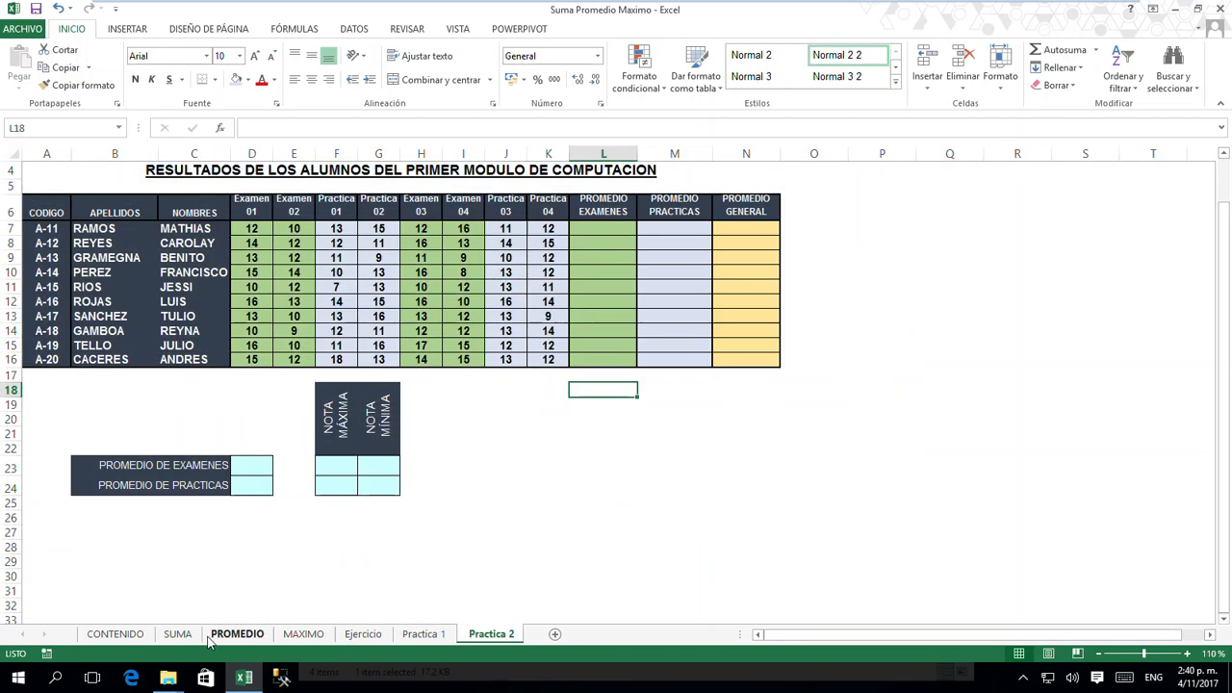
pyautogui.click(177, 634)
pyautogui.click(709, 473)
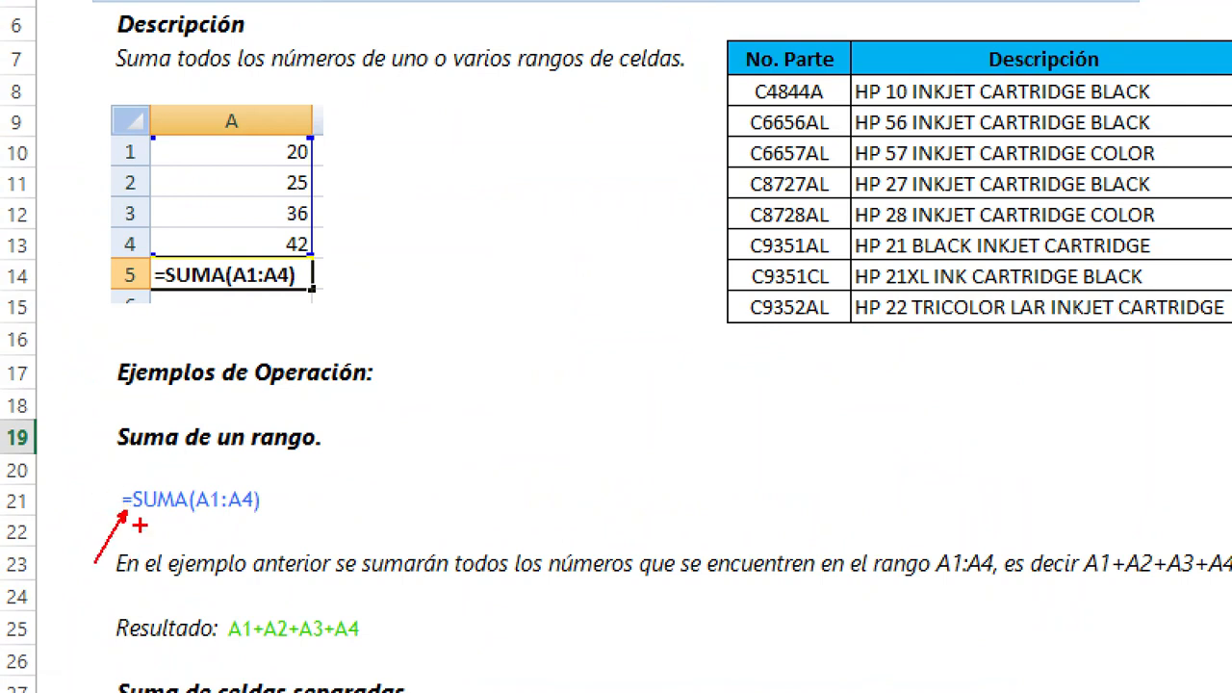
# - Mark the function name, opening parenthesis and range ends of the =SUMA(A1:A4) example in red, and erase the marks
pyautogui.moveTo(139, 515)
pyautogui.mouseDown()
pyautogui.moveTo(190, 513)
pyautogui.moveTo(189, 475)
pyautogui.mouseUp()
pyautogui.moveTo(197, 525); pyautogui.dragTo(197, 565)
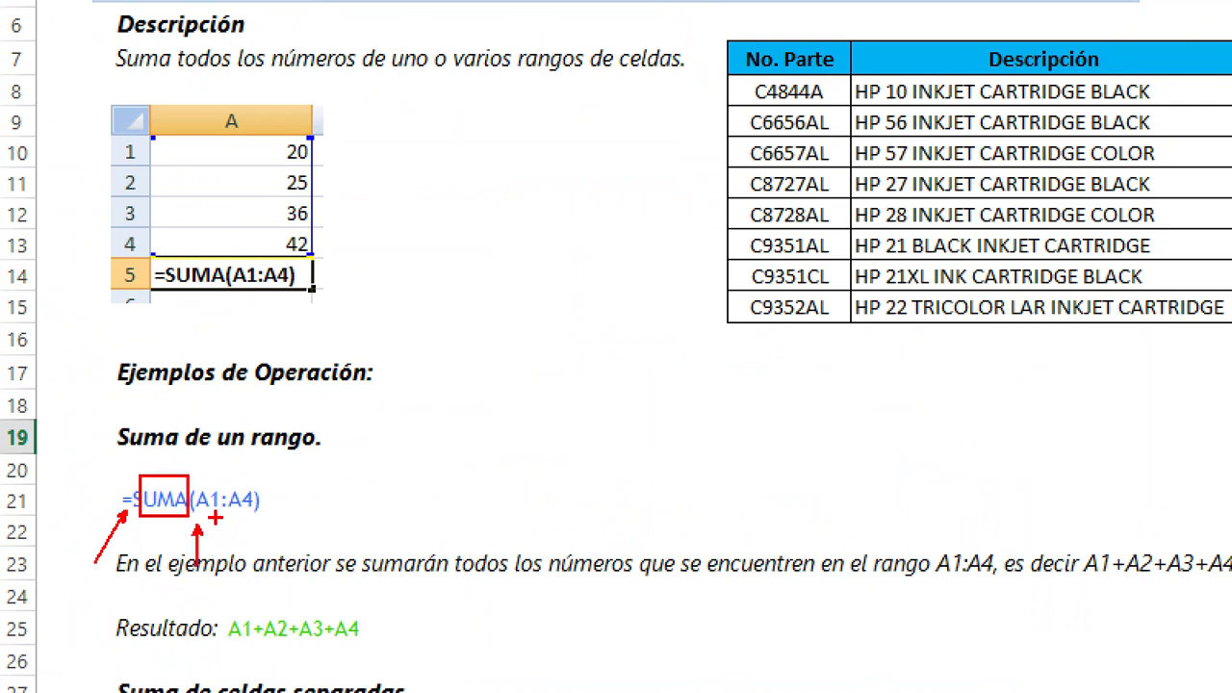
pyautogui.moveTo(213, 518); pyautogui.dragTo(225, 574)
pyautogui.moveTo(249, 520); pyautogui.dragTo(263, 560)
pyautogui.press('e')
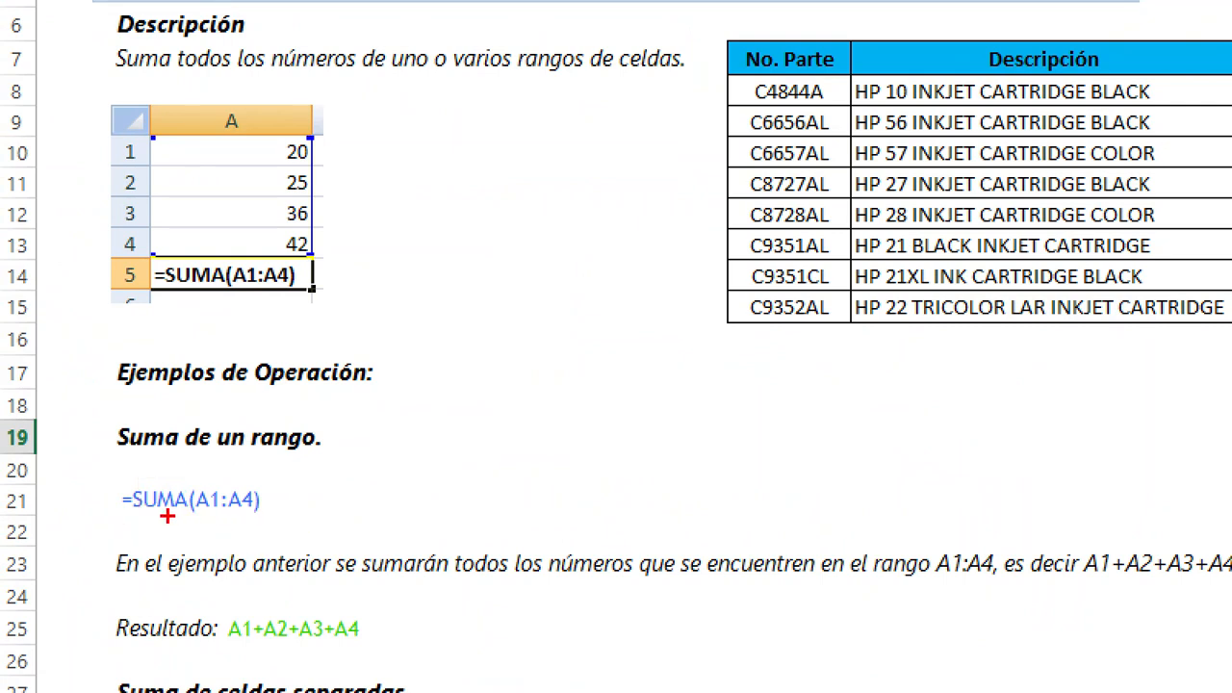
# - Box the four numbers in the example picture in red, point arrows at the first and last, and leave annotation mode
pyautogui.moveTo(272, 128)
pyautogui.mouseDown()
pyautogui.moveTo(276, 200)
pyautogui.moveTo(306, 255)
pyautogui.moveTo(323, 259)
pyautogui.mouseUp()
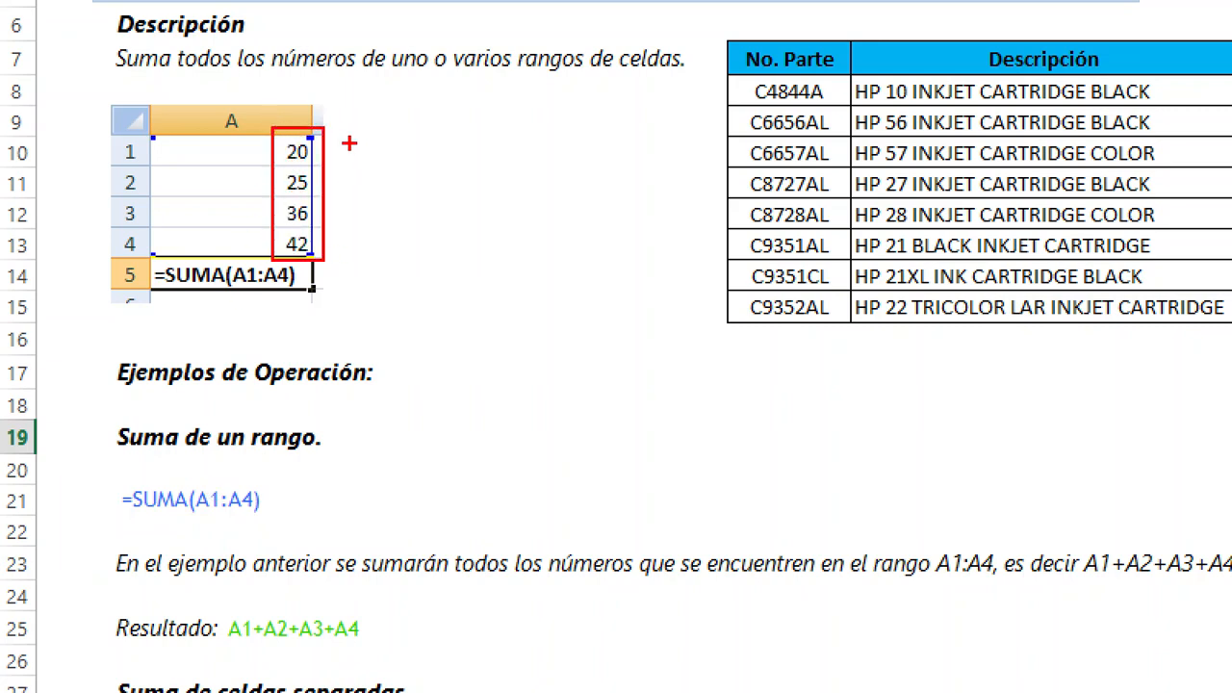
pyautogui.moveTo(343, 137); pyautogui.dragTo(422, 128)
pyautogui.moveTo(341, 243); pyautogui.dragTo(444, 243)
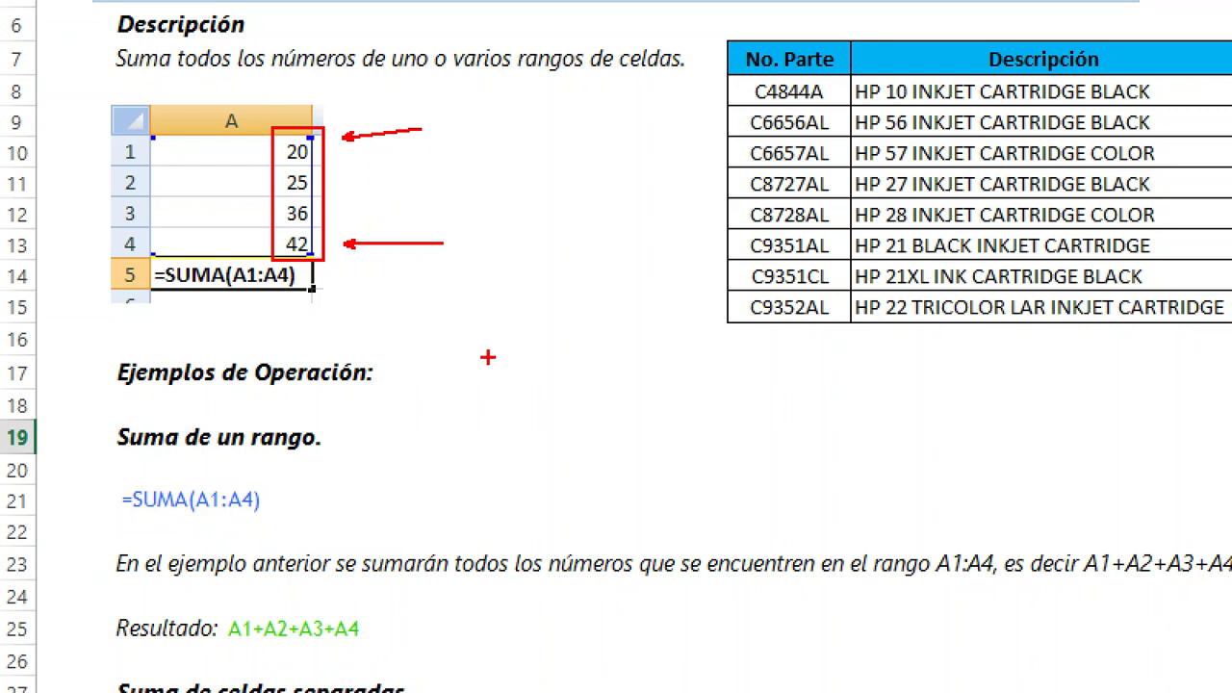
pyautogui.press('Escape')
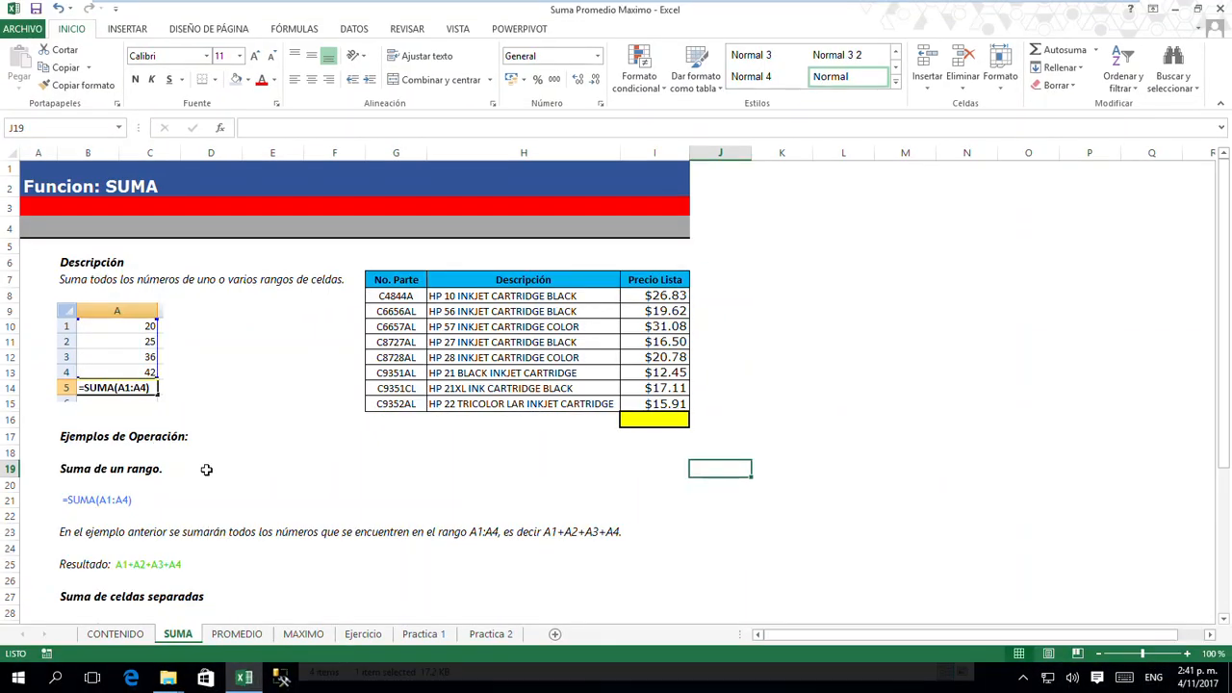
# - Magnify the Resultado line and mark A1, A2, A3 and A4 with red arrows and a surrounding box
pyautogui.hotkey('ctrl', '1')
pyautogui.click(154, 582)
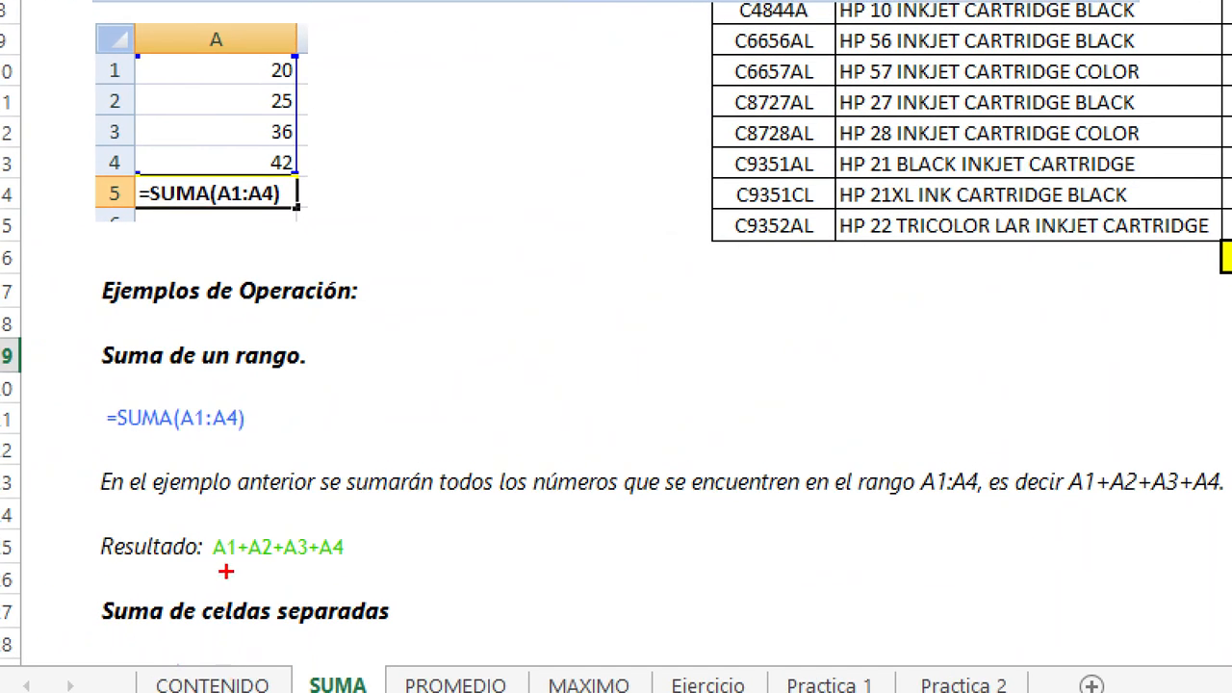
pyautogui.moveTo(229, 566); pyautogui.dragTo(238, 608)
pyautogui.moveTo(264, 565); pyautogui.dragTo(265, 608)
pyautogui.moveTo(308, 567); pyautogui.dragTo(308, 608)
pyautogui.moveTo(337, 566); pyautogui.dragTo(337, 608)
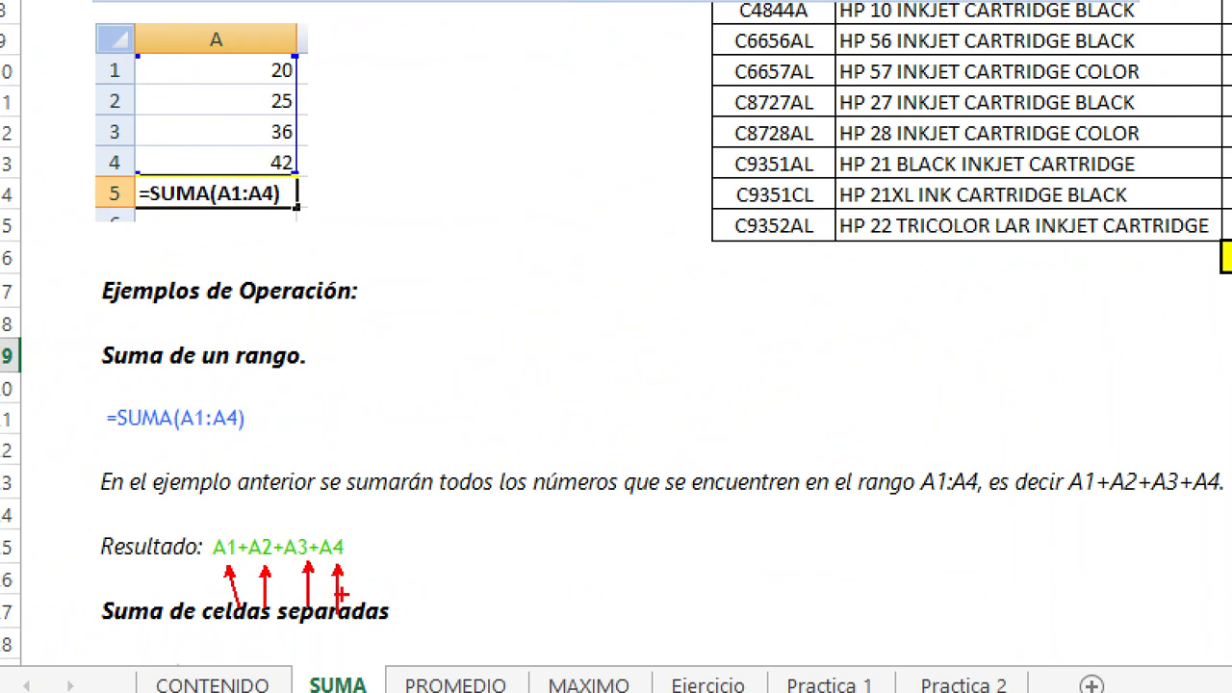
pyautogui.moveTo(206, 523)
pyautogui.mouseDown()
pyautogui.moveTo(246, 571)
pyautogui.moveTo(363, 571)
pyautogui.mouseUp()
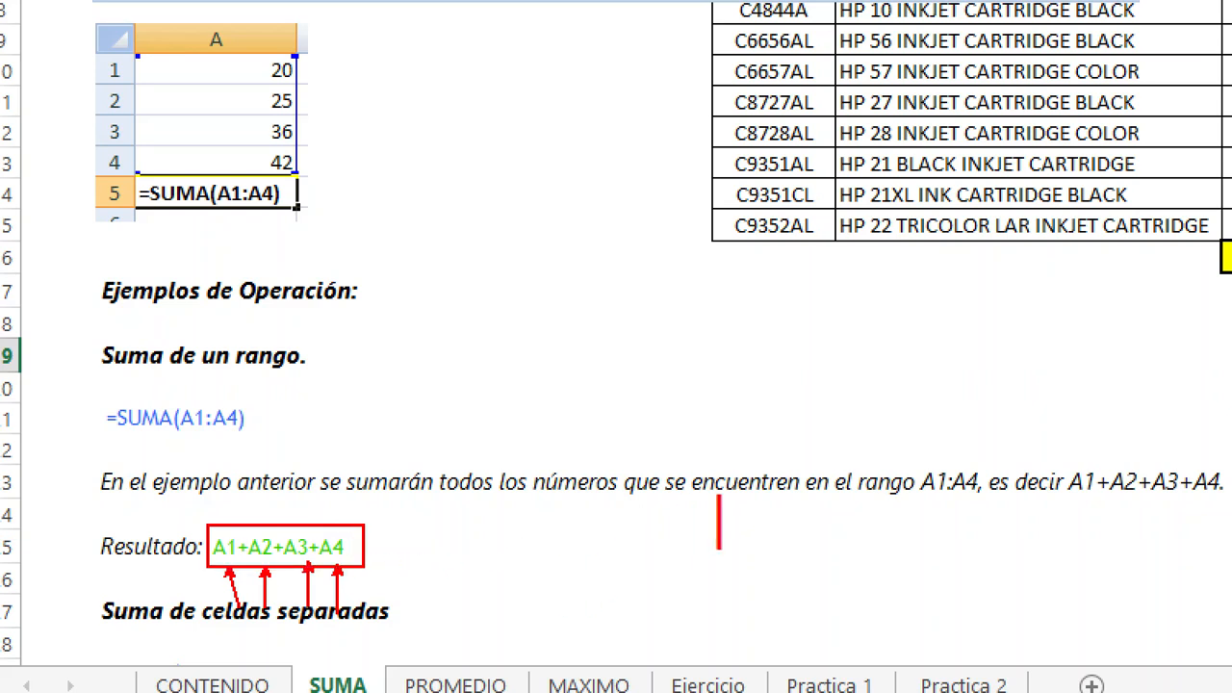
# - Write a100 as a red annotation, erase all marks, and point an arrow at A1 in the =SUMA(A1:A4) example
pyautogui.write('a100')
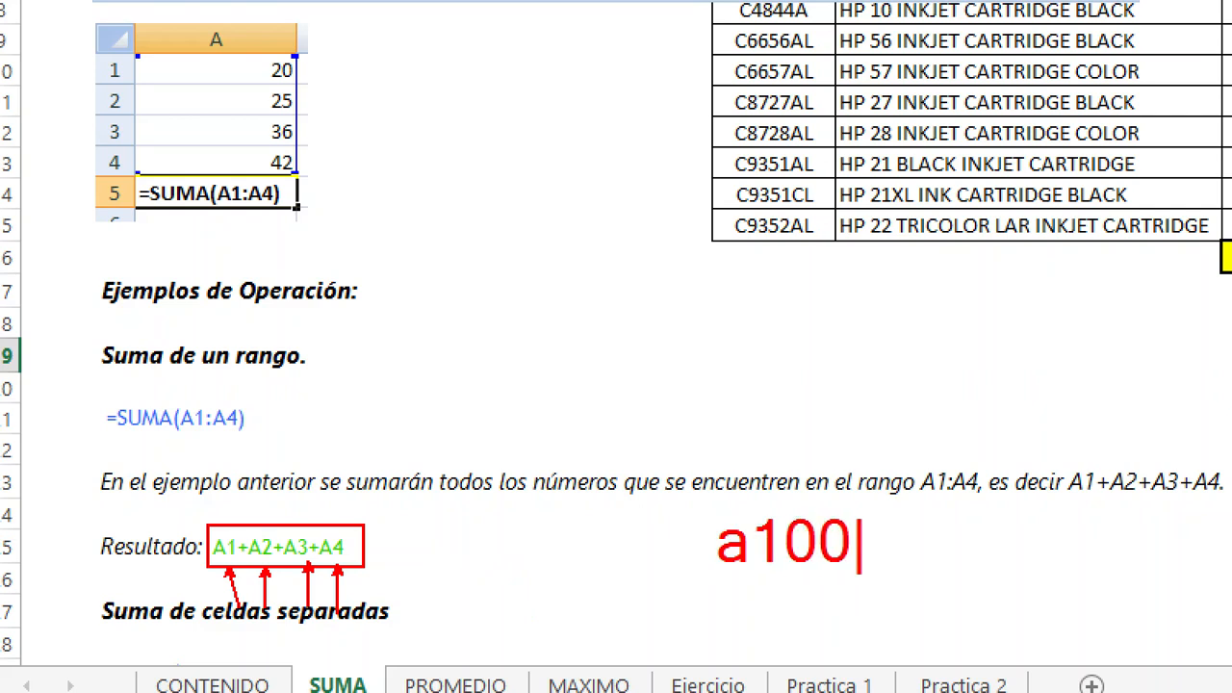
pyautogui.press('Escape')
pyautogui.press('e')
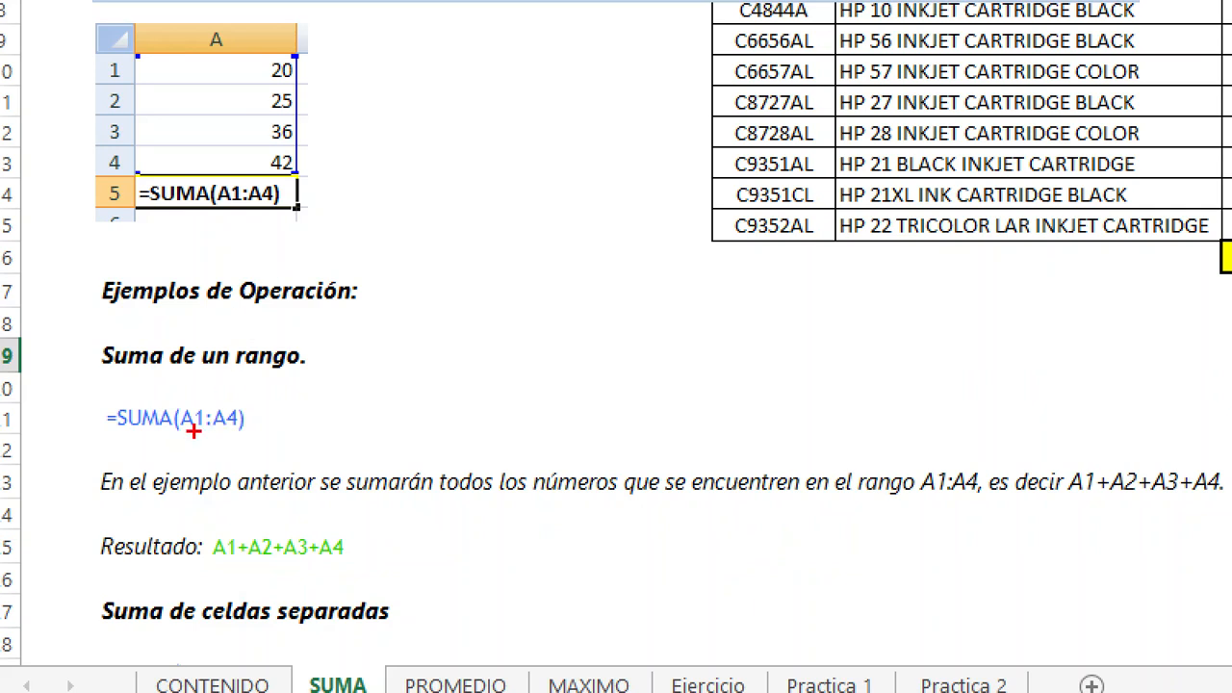
pyautogui.moveTo(193, 431); pyautogui.dragTo(195, 493)
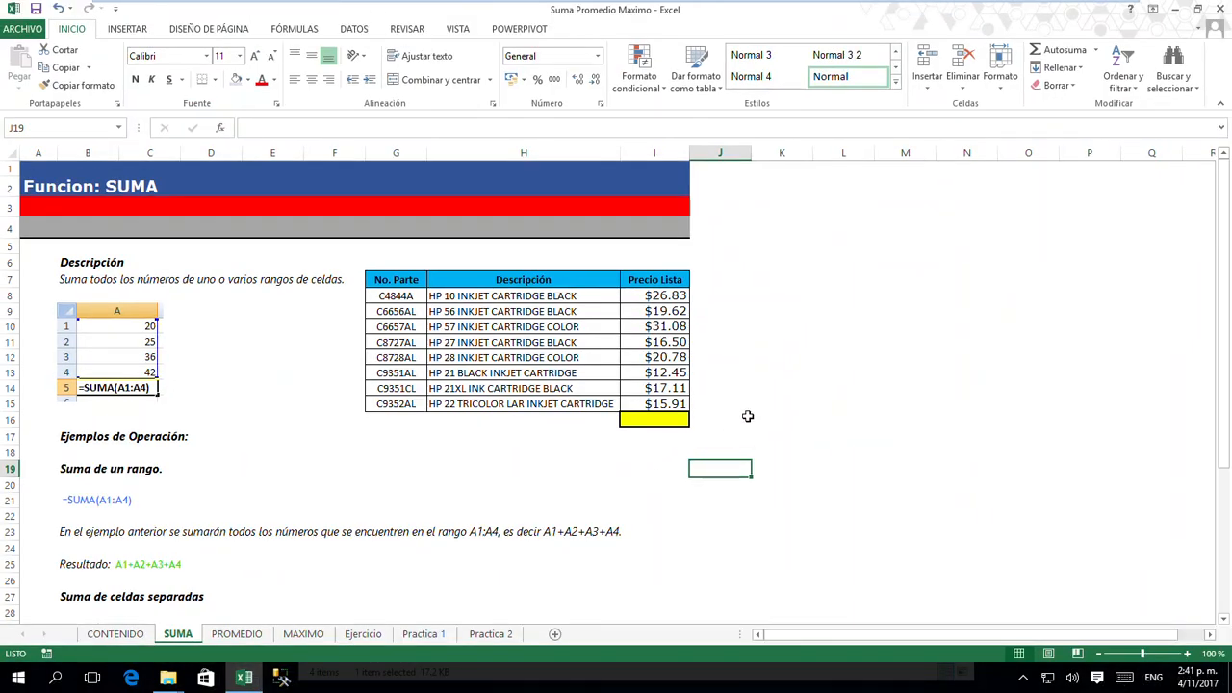
# - Enter the formula =SUMA(I8:I15) in the yellow cell I16 below the Precio Lista column
pyautogui.scroll(3, 748, 416)
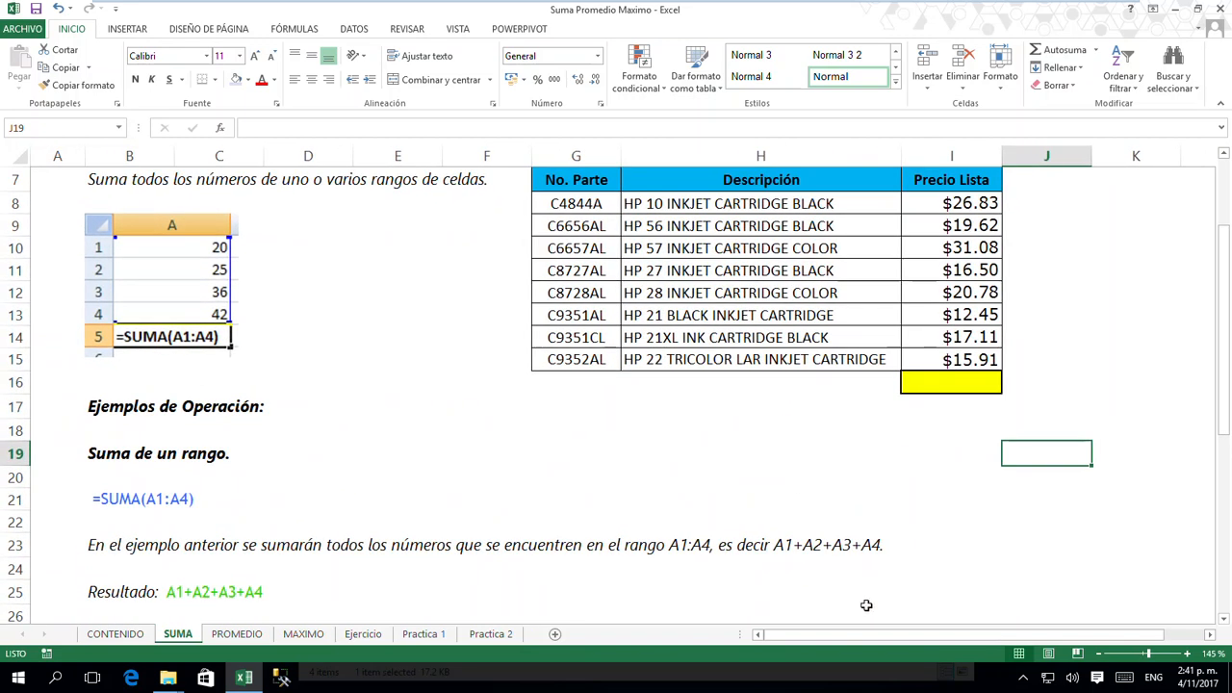
pyautogui.moveTo(874, 636); pyautogui.dragTo(905, 637)
pyautogui.scroll(1, 994, 523)
pyautogui.scroll(2, 1006, 539)
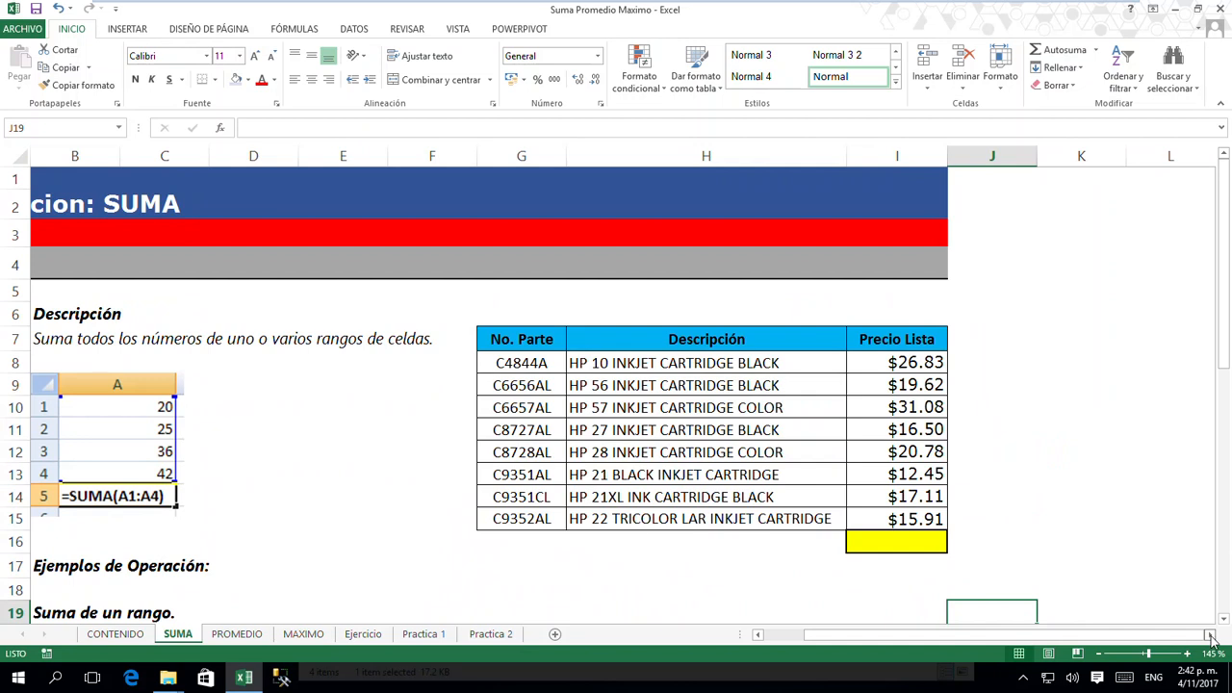
pyautogui.scroll(2, 1086, 523)
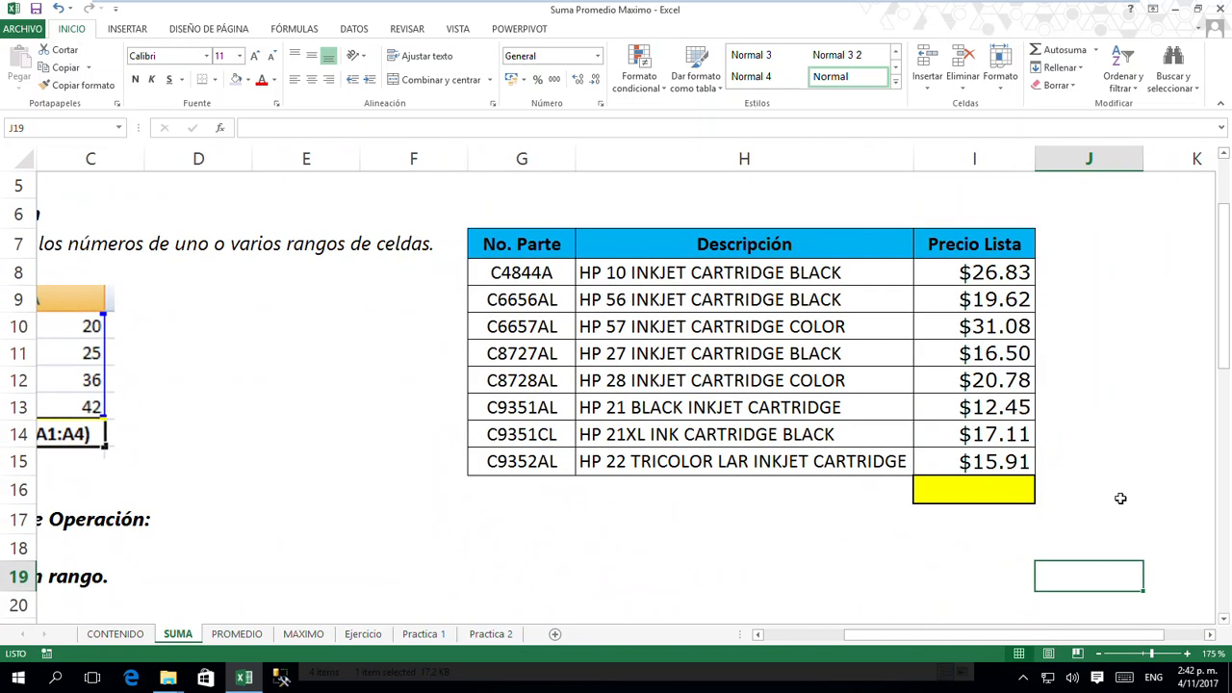
pyautogui.click(1209, 635)
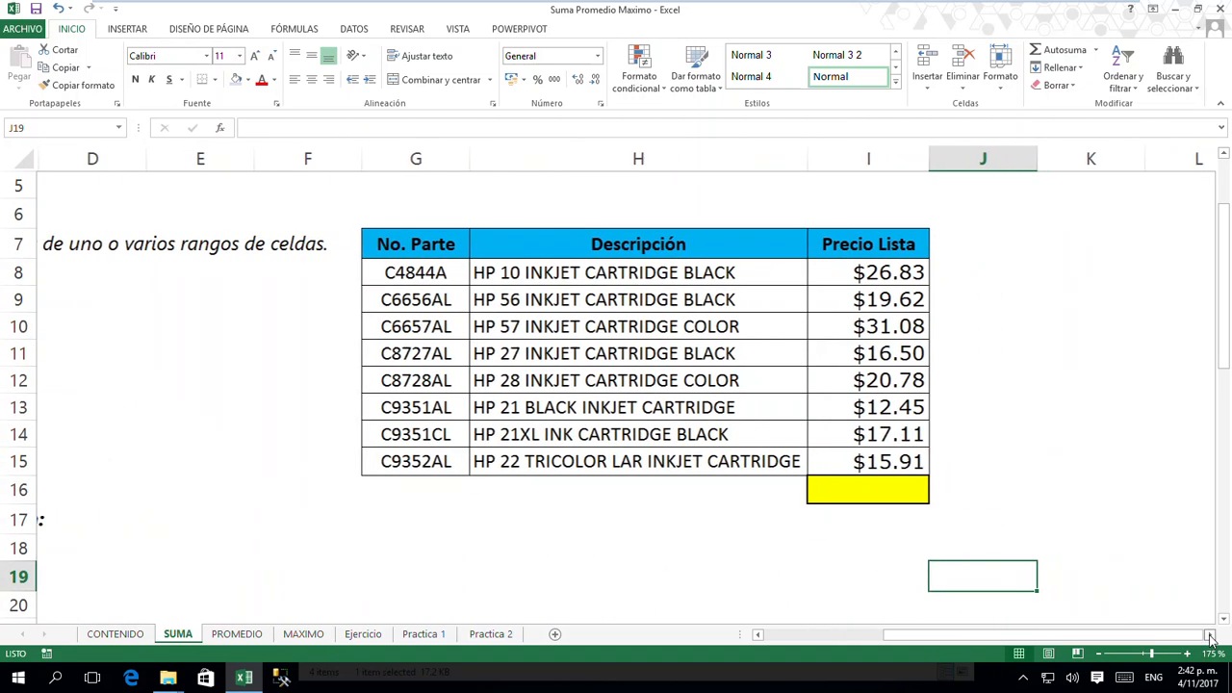
pyautogui.click(1210, 636)
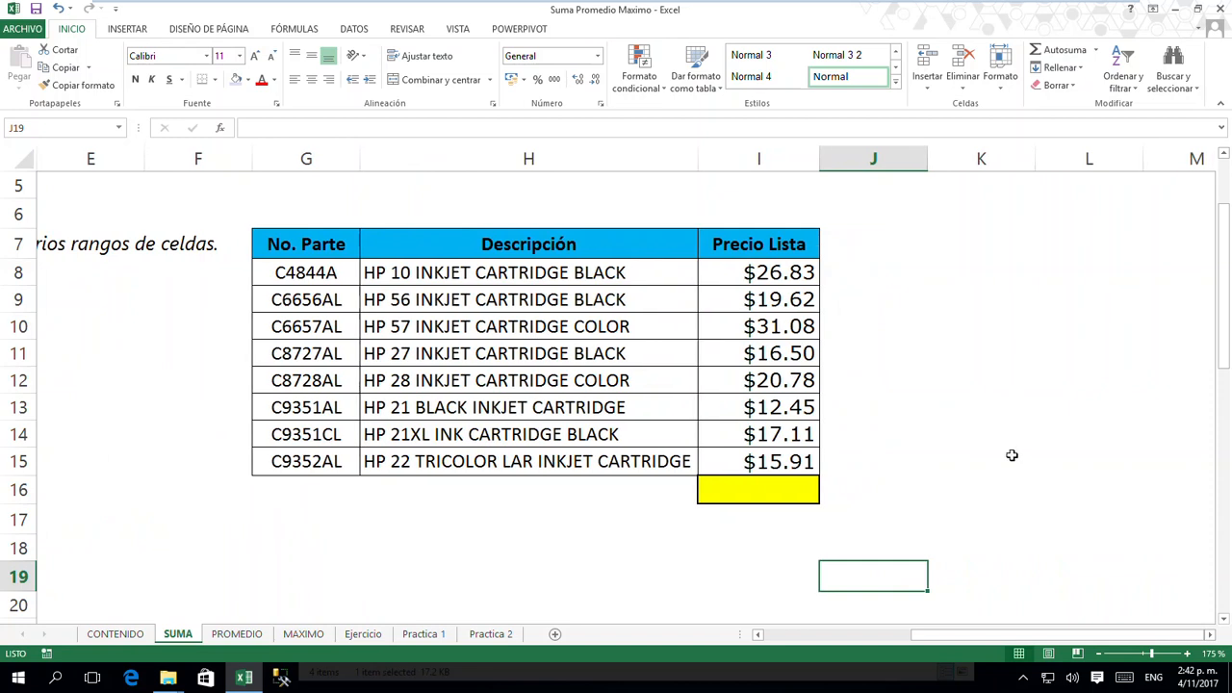
pyautogui.scroll(1, 979, 410)
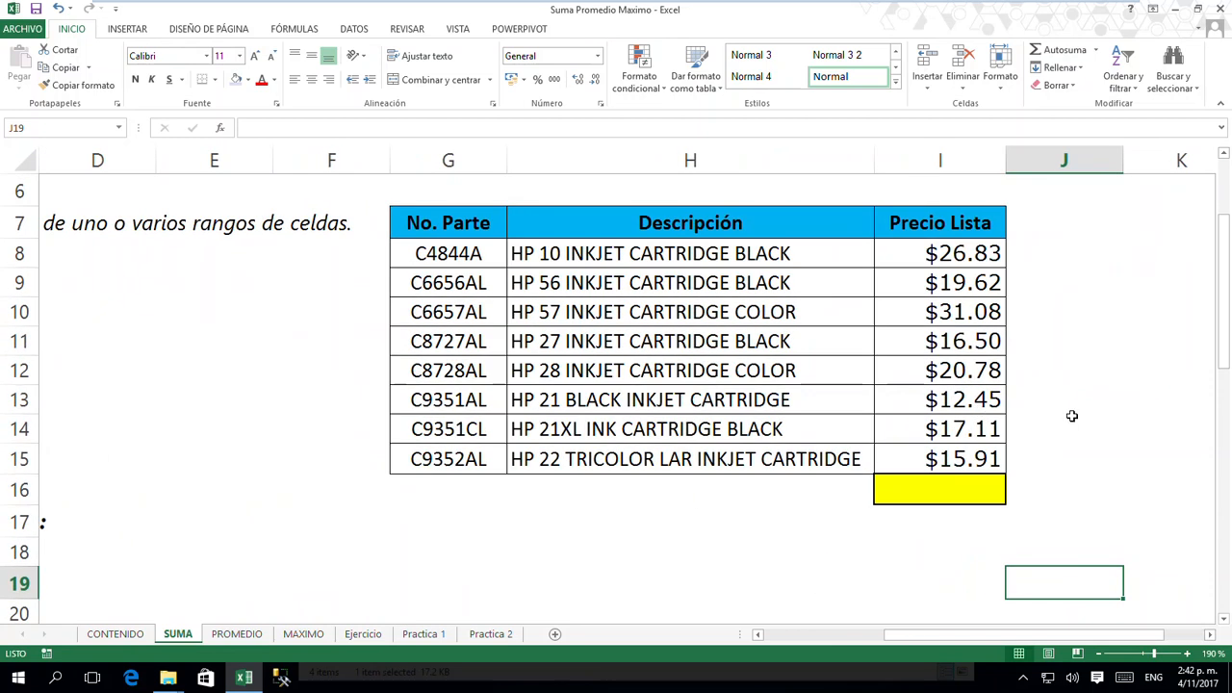
pyautogui.click(1210, 636)
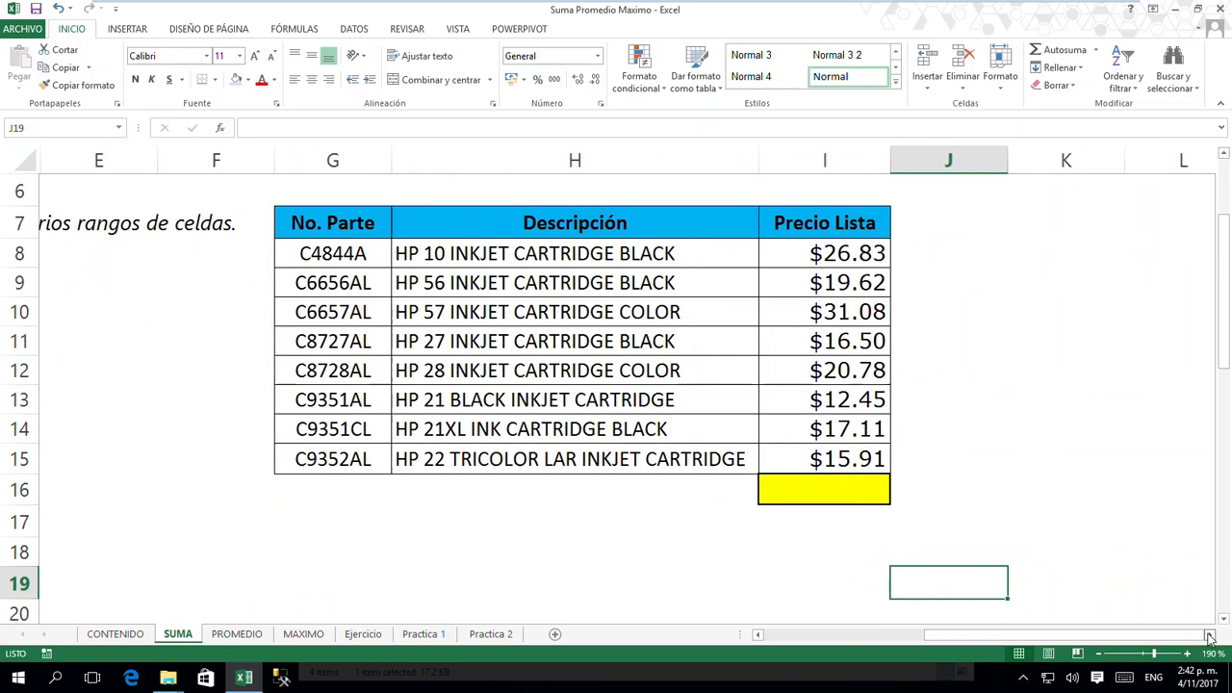
pyautogui.click(963, 313)
pyautogui.click(851, 489)
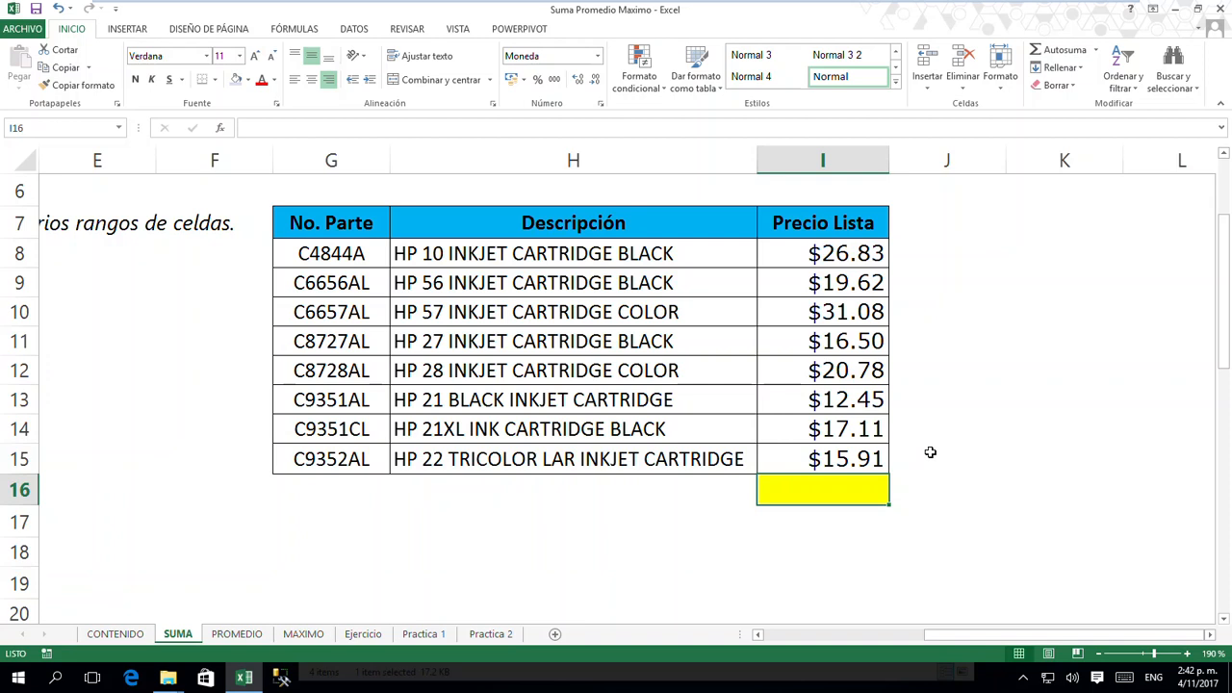
pyautogui.write('=sum')
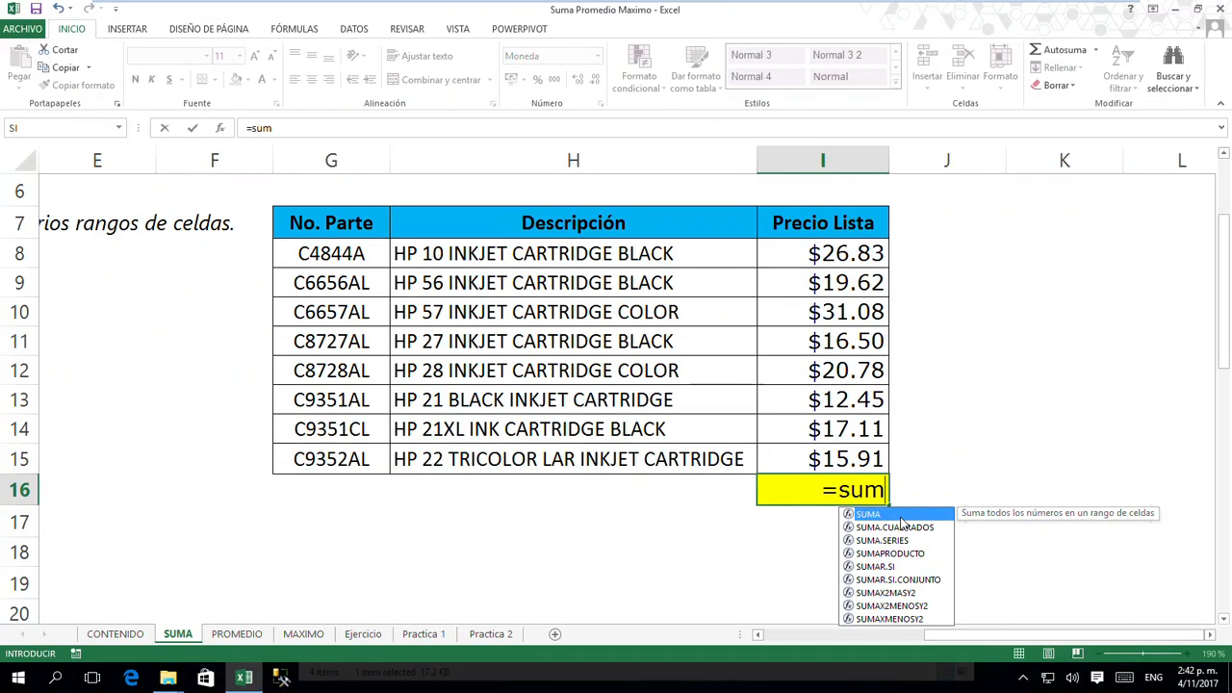
pyautogui.doubleClick(881, 514)
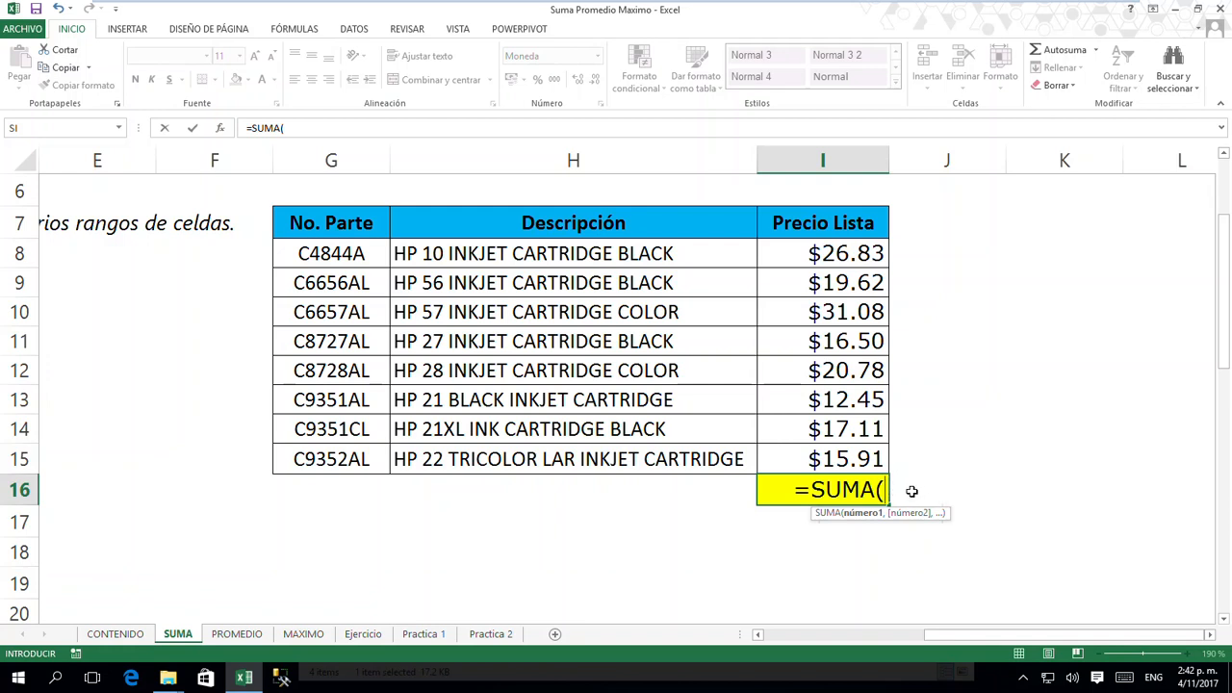
pyautogui.click(820, 253)
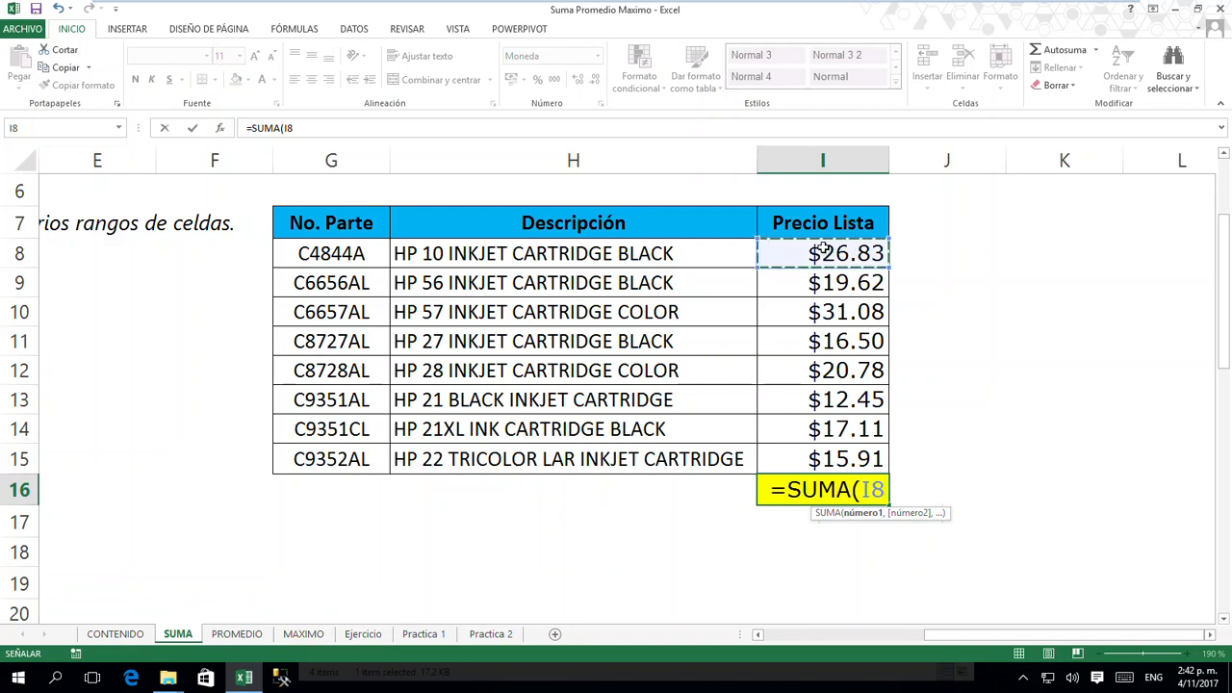
pyautogui.moveTo(823, 253); pyautogui.dragTo(823, 459)
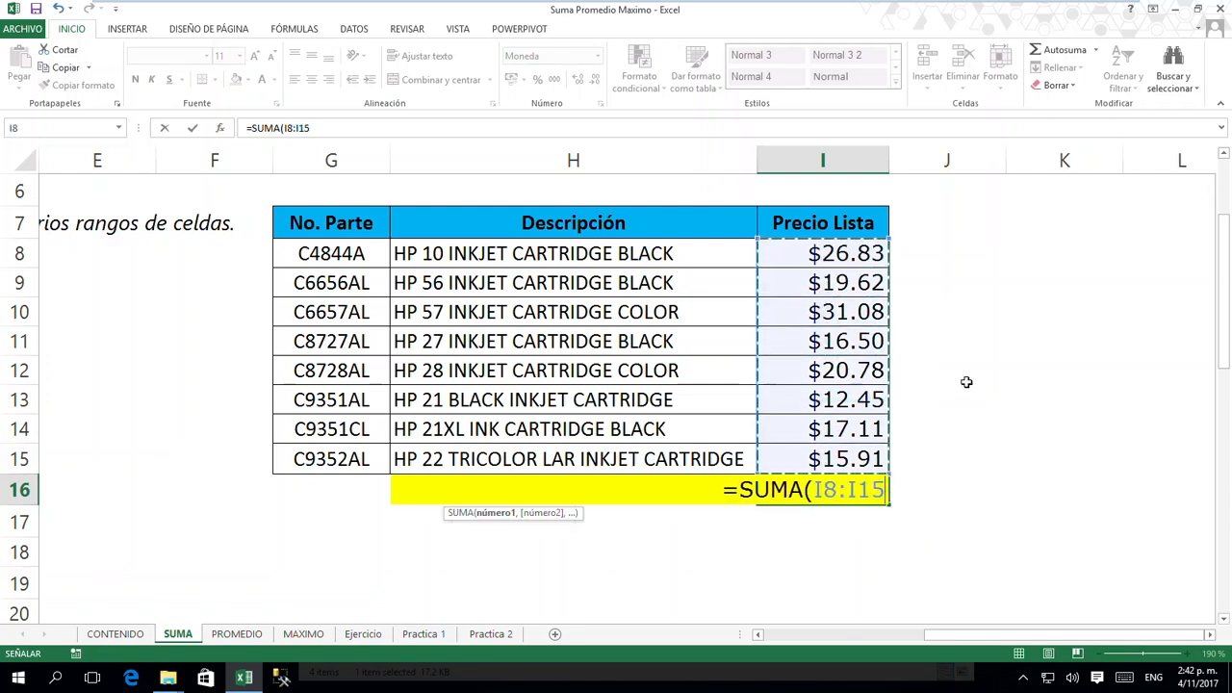
pyautogui.press('Return')
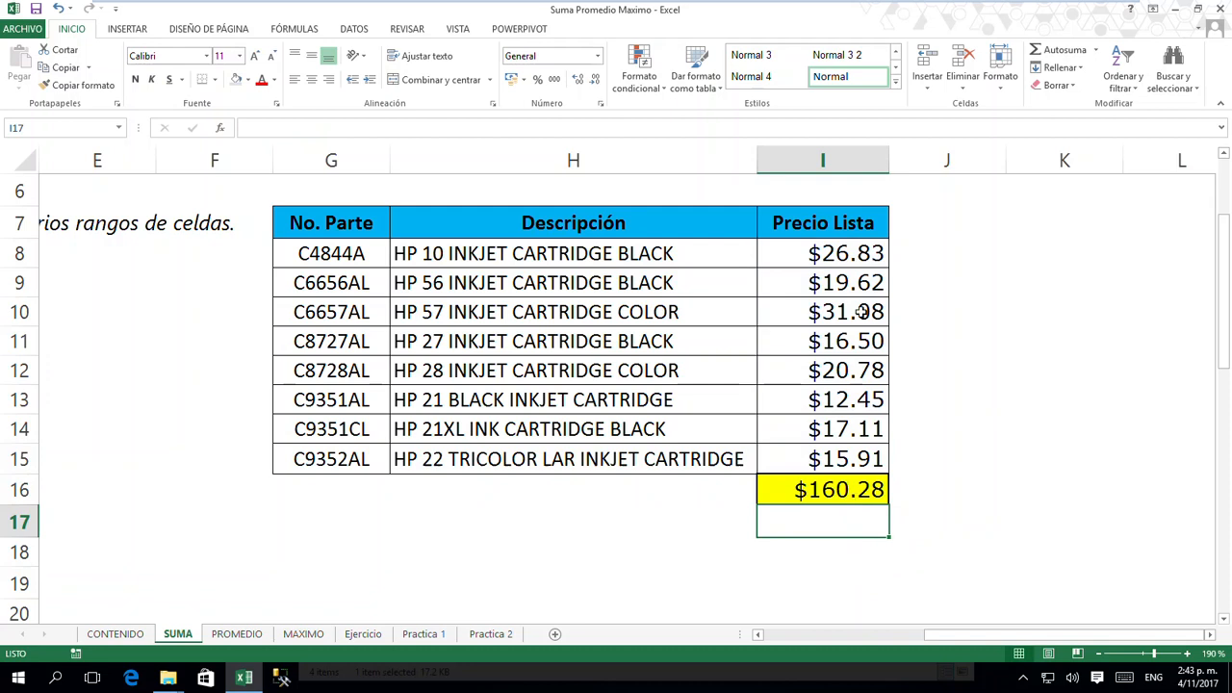
# - Check the summed price range I8:I15 and clear the formula from cell I16
pyautogui.moveTo(846, 257); pyautogui.dragTo(851, 462)
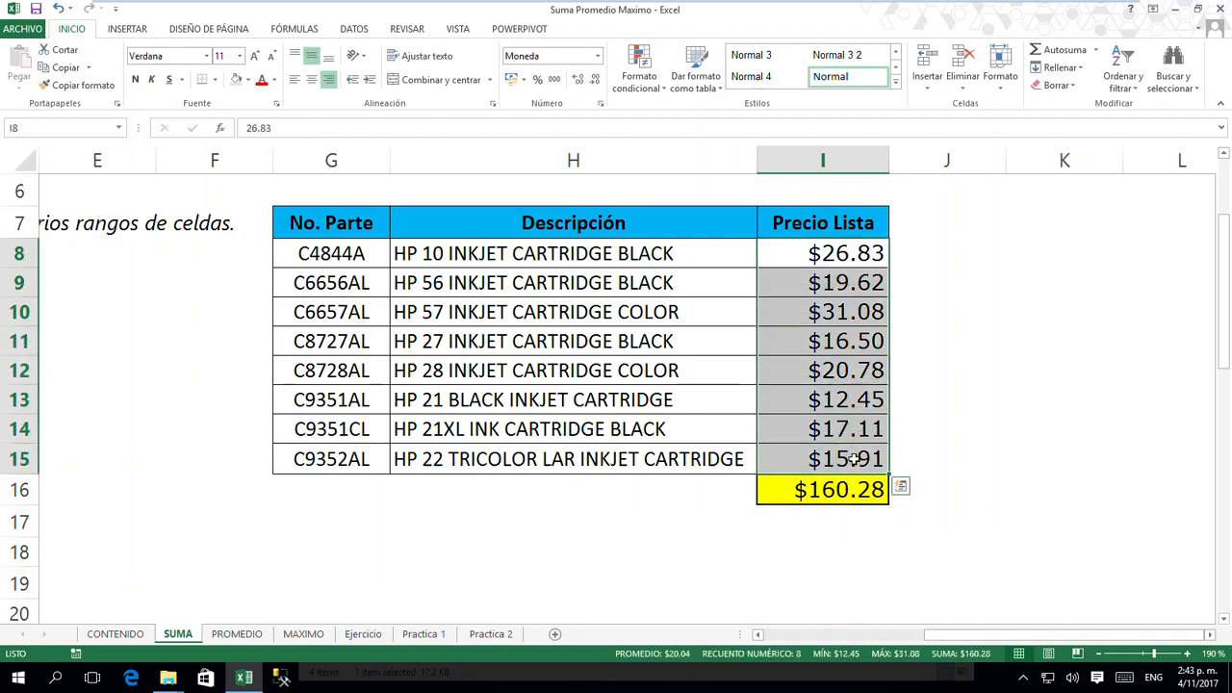
pyautogui.click(854, 487)
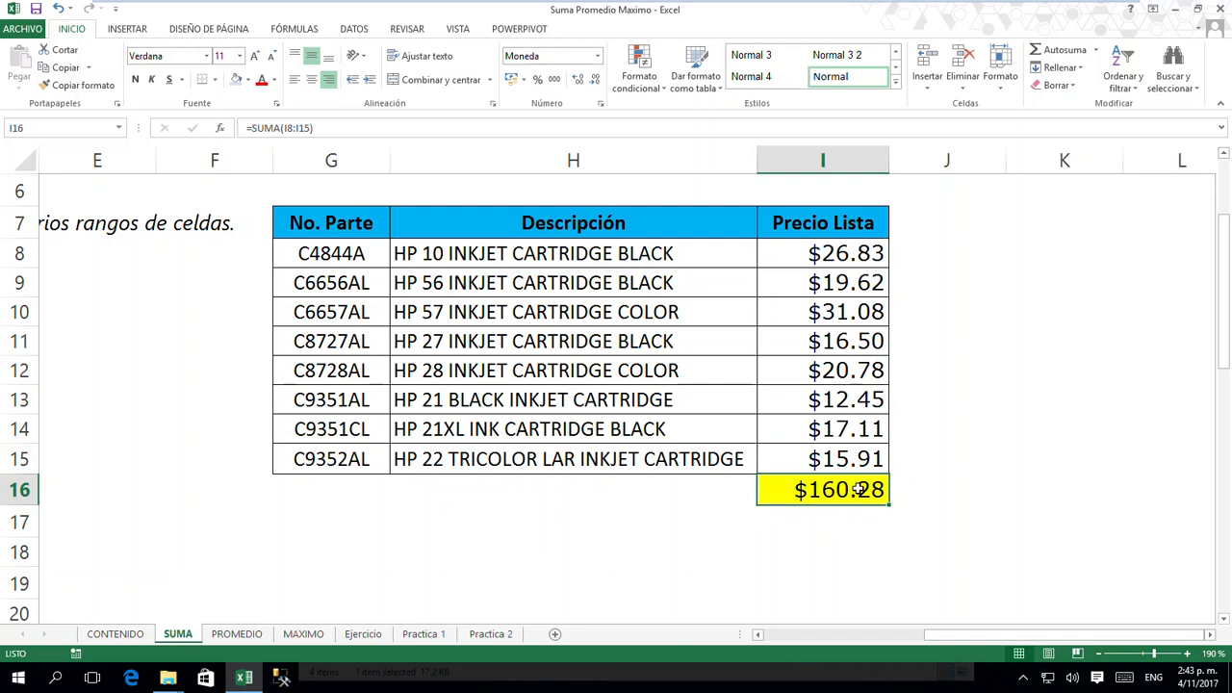
pyautogui.press('Delete')
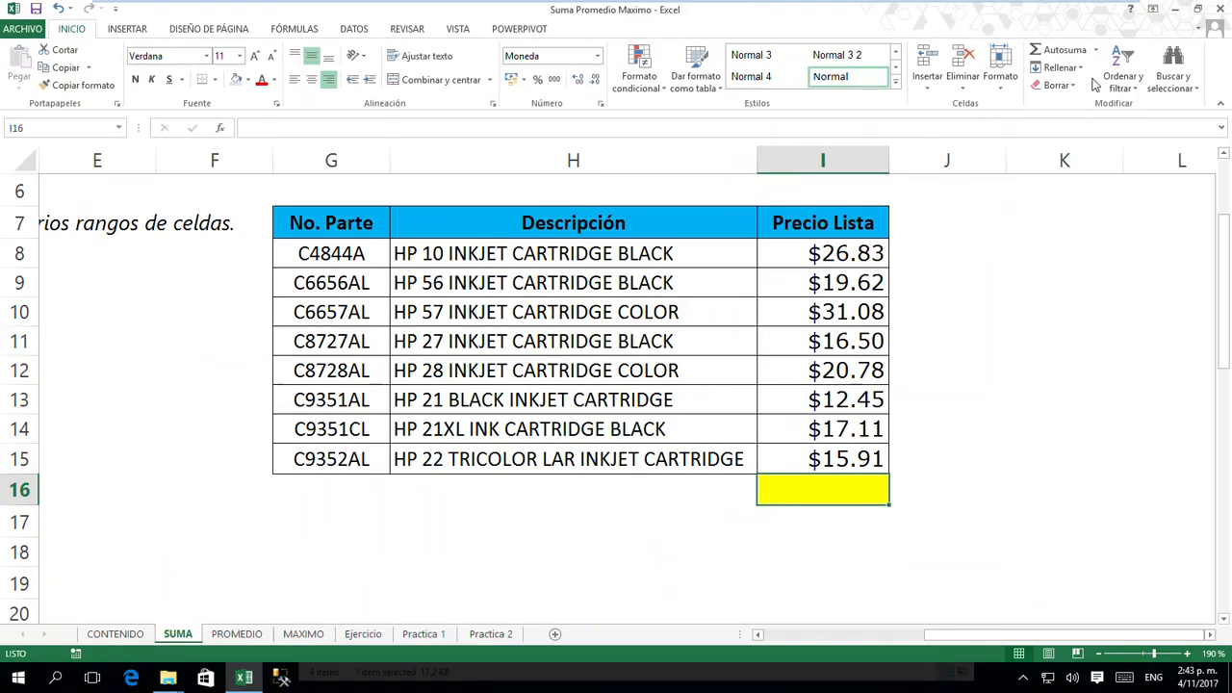
# - Total the Precio Lista column in cell I16 with Autosuma's Suma function and check the summed range I8:I15
pyautogui.click(959, 50)
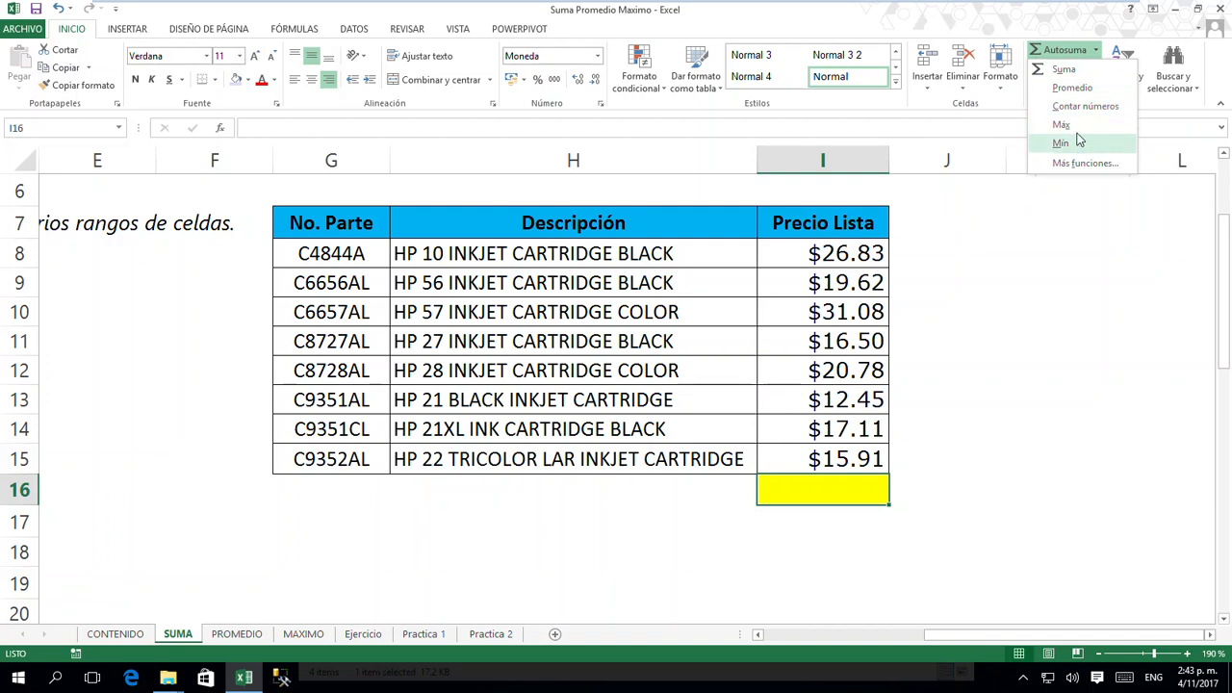
pyautogui.click(1078, 71)
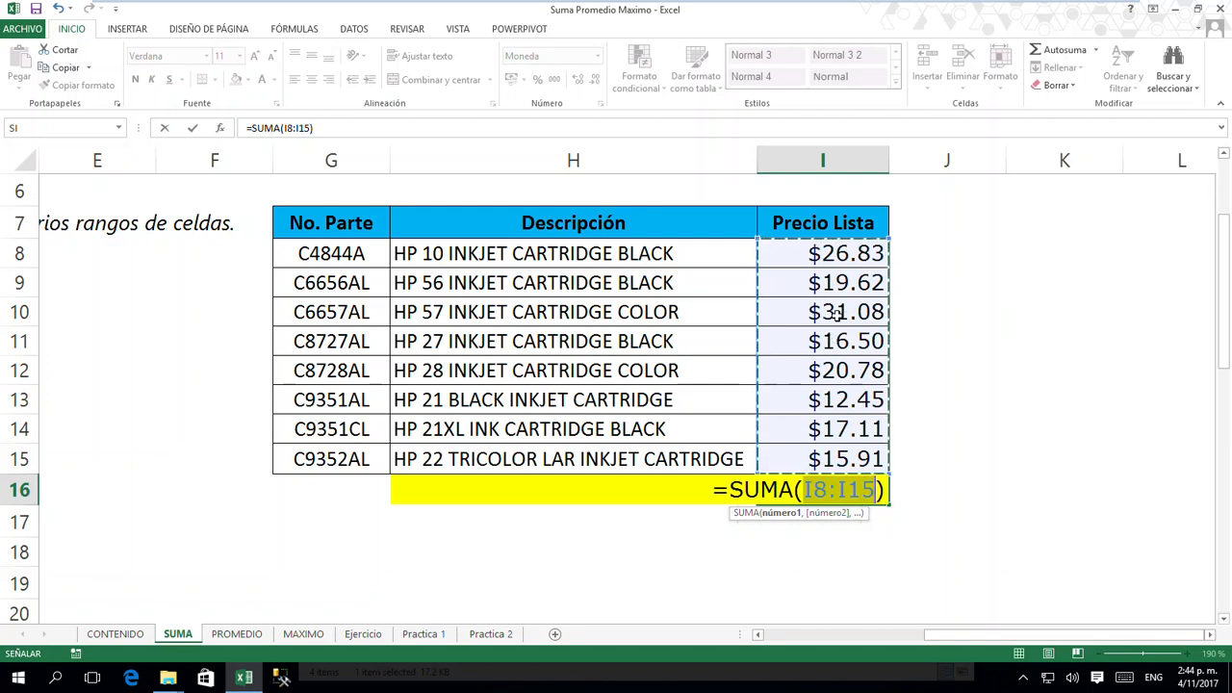
pyautogui.press('Return')
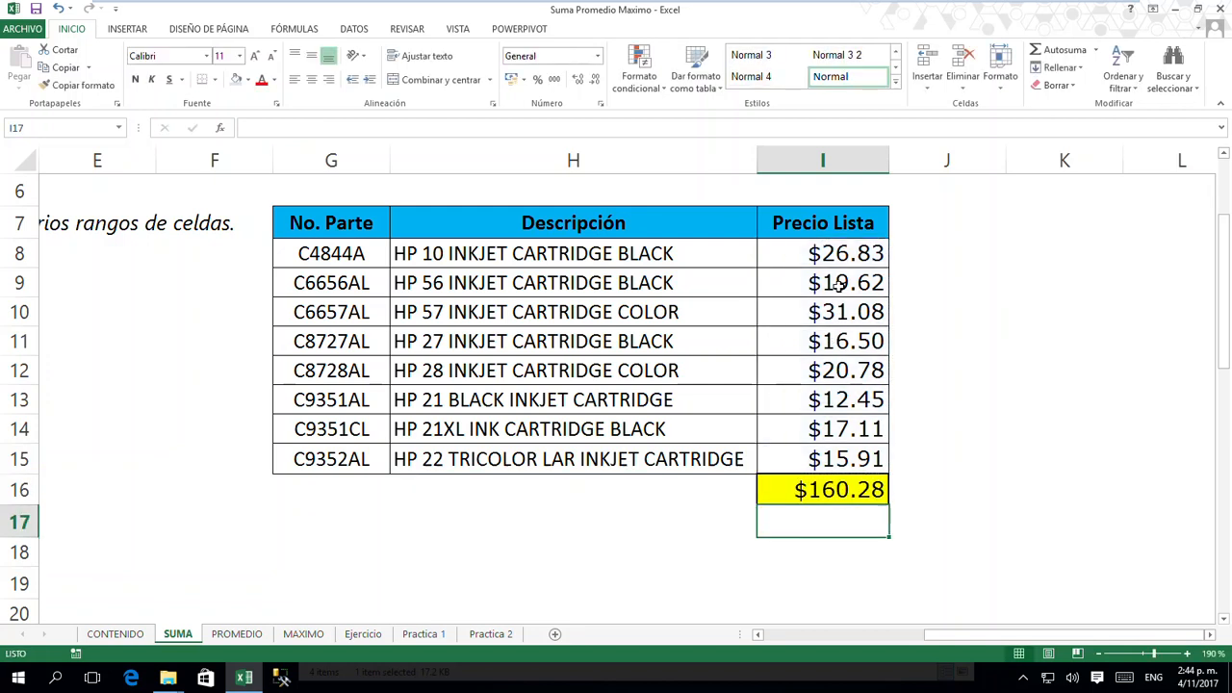
pyautogui.click(833, 491)
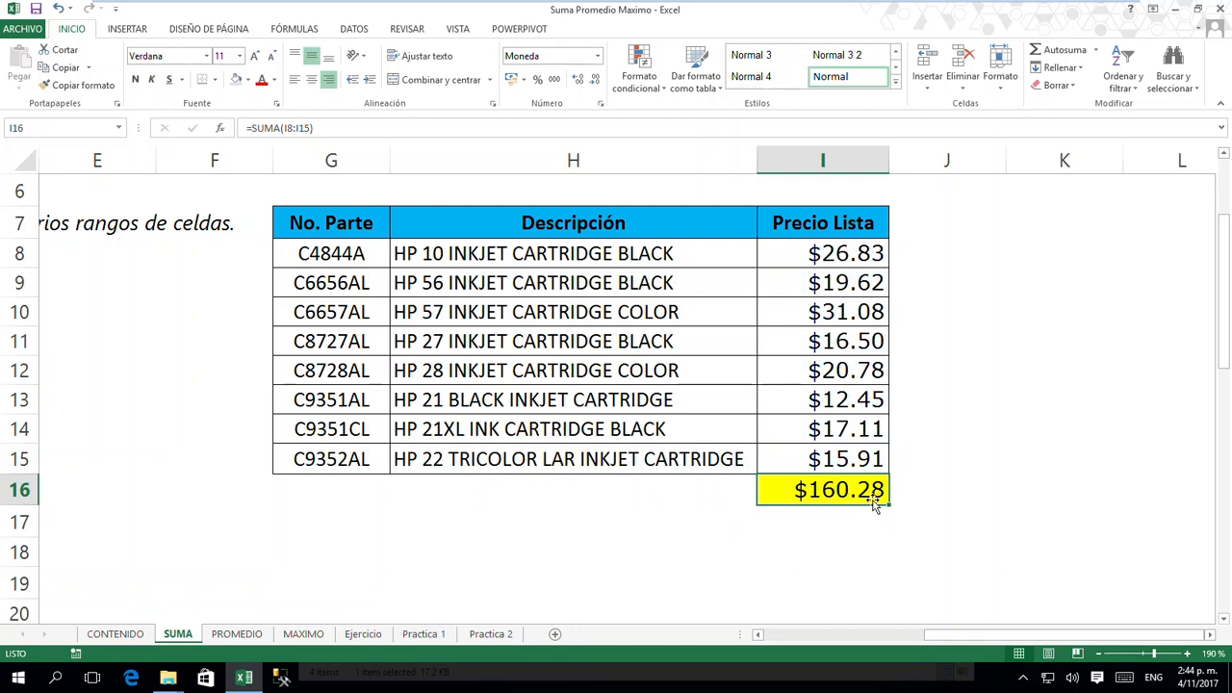
pyautogui.moveTo(835, 256); pyautogui.dragTo(838, 458)
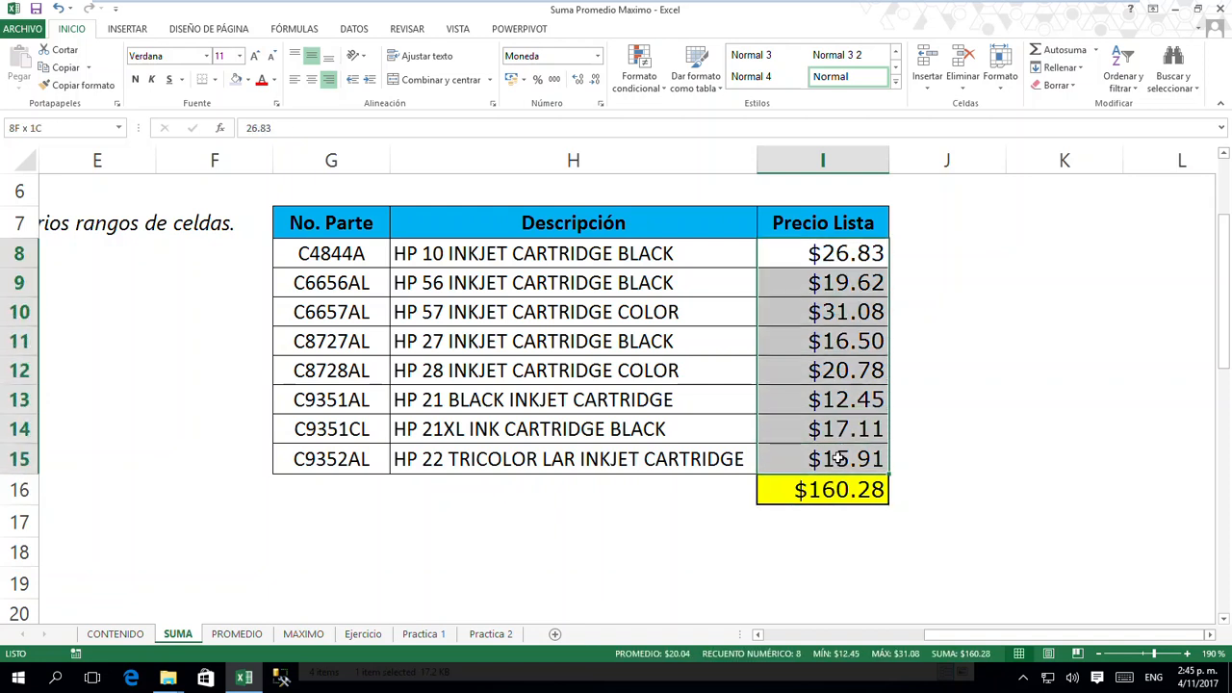
# - Fill the empty cell E18 with yellow
pyautogui.click(86, 558)
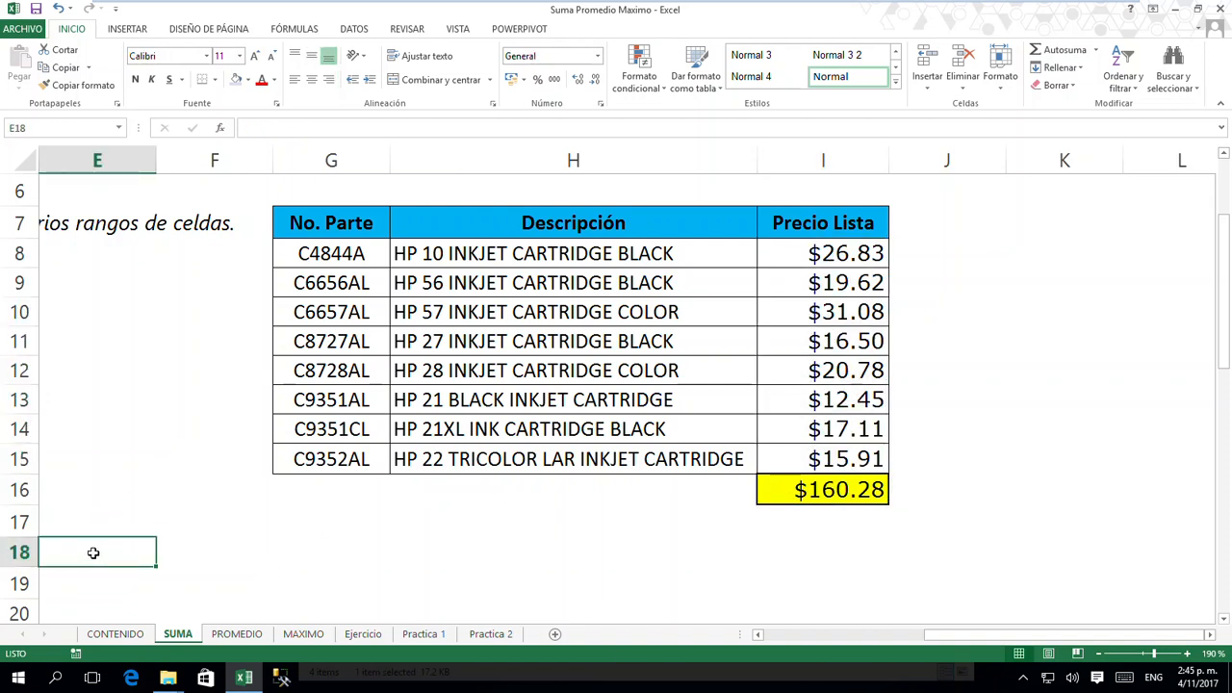
pyautogui.rightClick(75, 550)
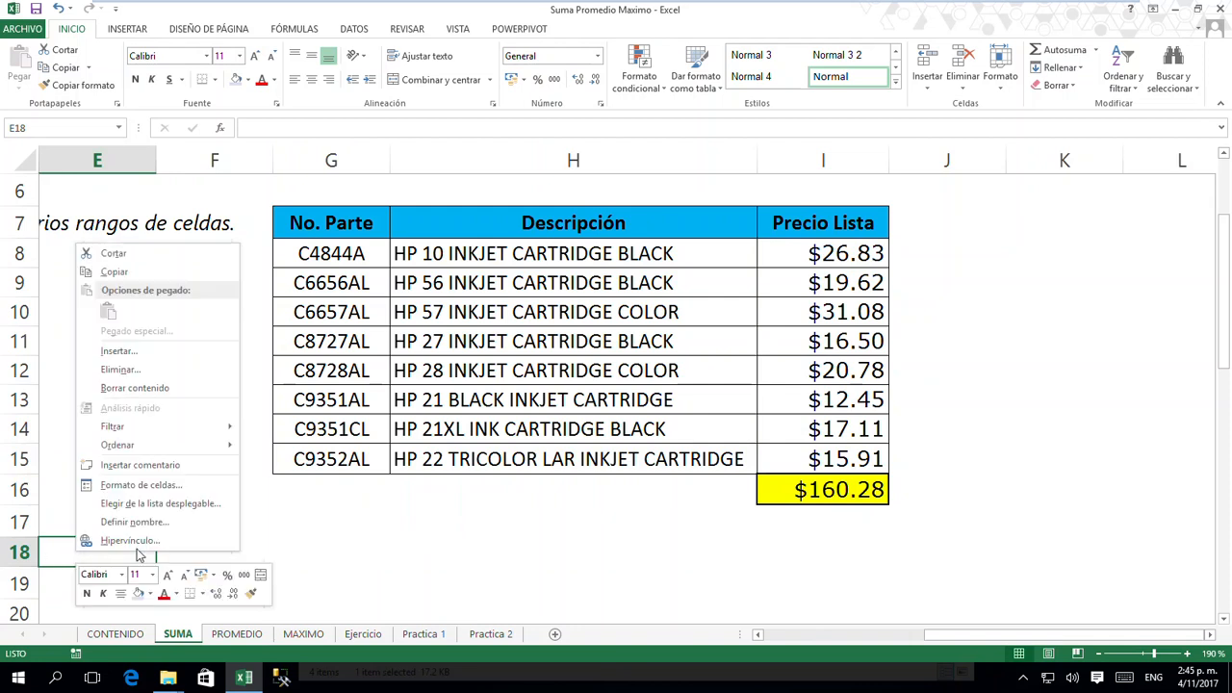
pyautogui.click(150, 594)
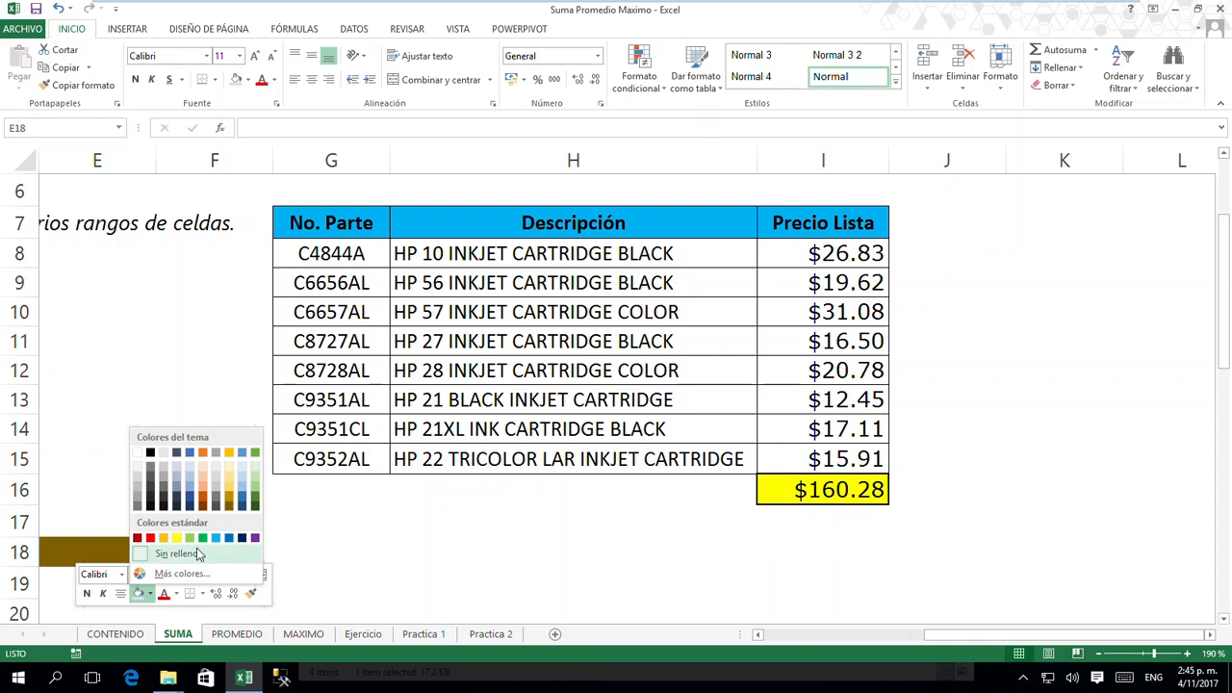
pyautogui.click(176, 538)
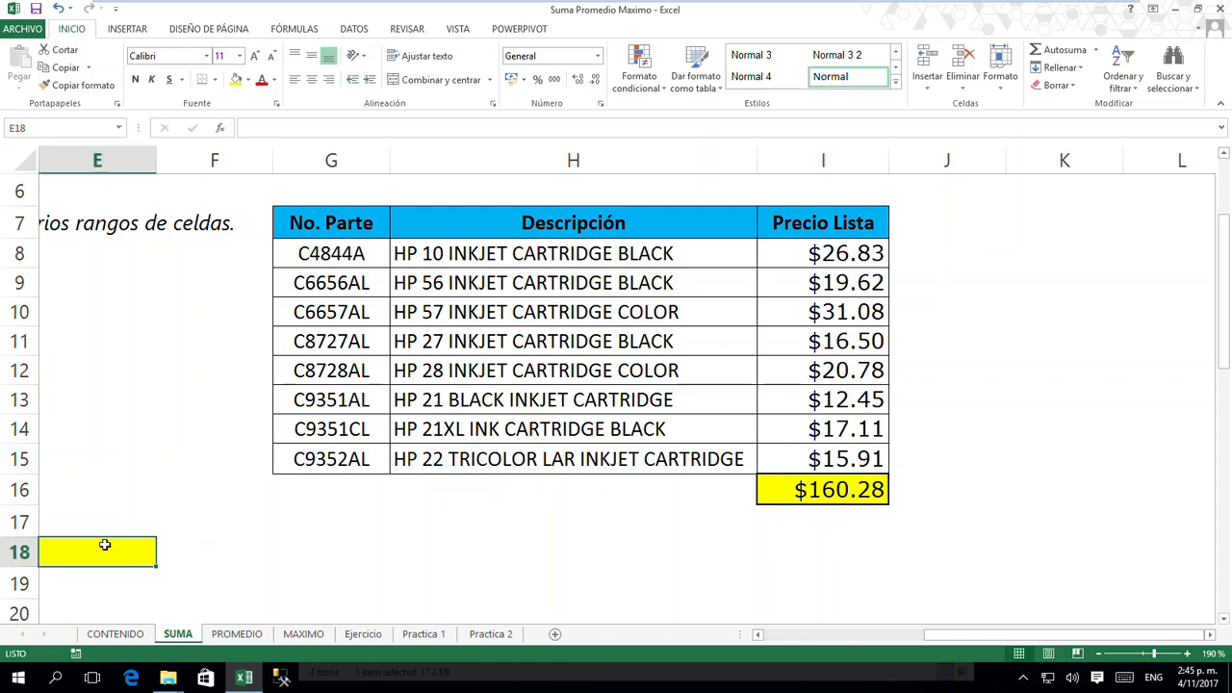
# - Try Autosuma in E18 and annotate the prices with a red box and an arrow from E18
pyautogui.click(1063, 56)
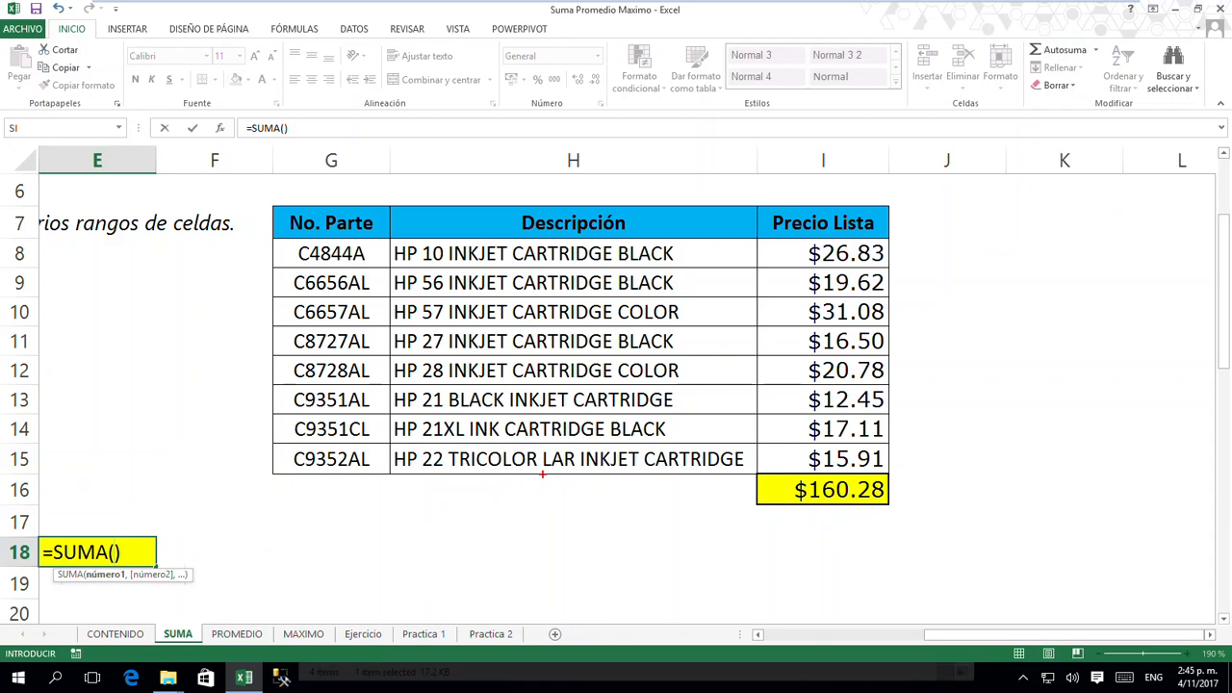
pyautogui.moveTo(787, 235)
pyautogui.mouseDown()
pyautogui.moveTo(828, 382)
pyautogui.moveTo(892, 473)
pyautogui.mouseUp()
pyautogui.moveTo(812, 441)
pyautogui.mouseDown()
pyautogui.moveTo(624, 491)
pyautogui.moveTo(154, 549)
pyautogui.mouseUp()
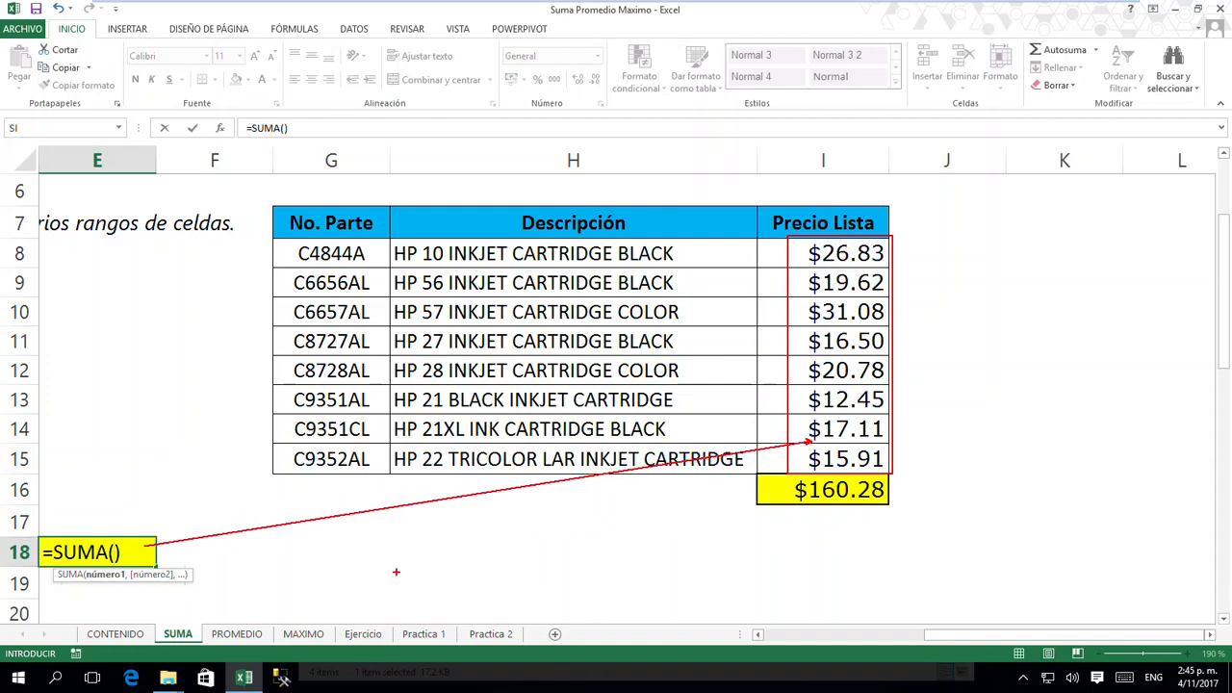
pyautogui.press('Escape')
pyautogui.press('Escape')
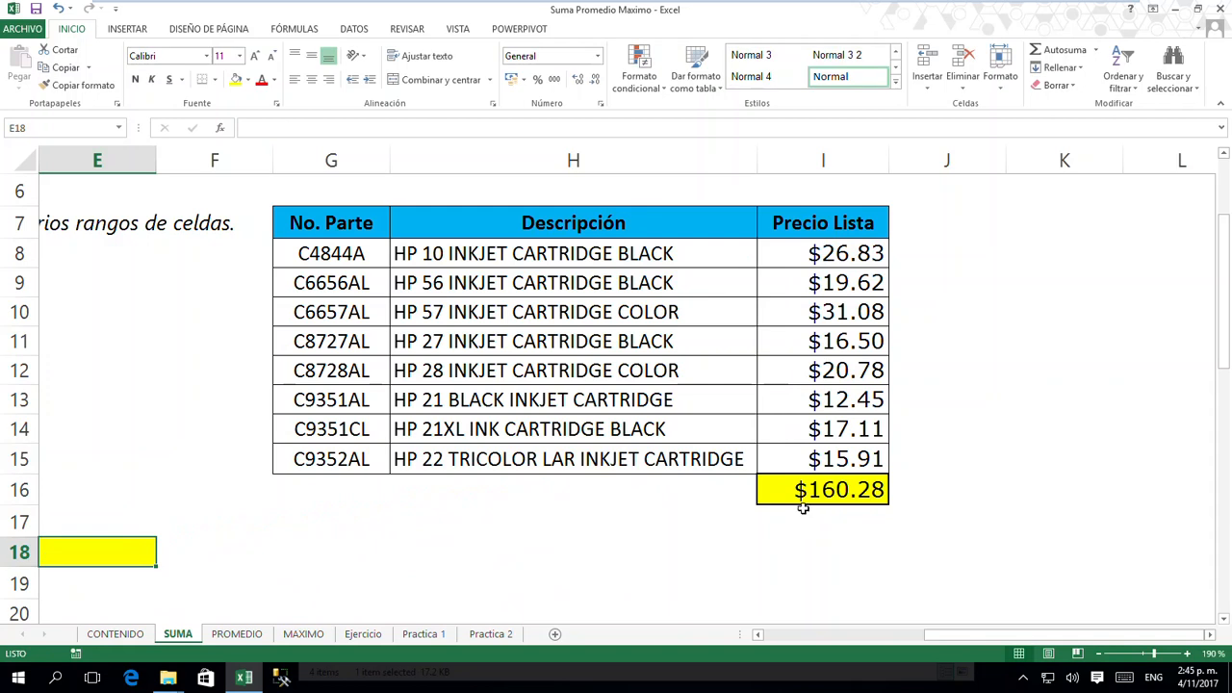
# - Check the formula in I16 against the price range I8:I15 and clear the total from I16
pyautogui.click(813, 495)
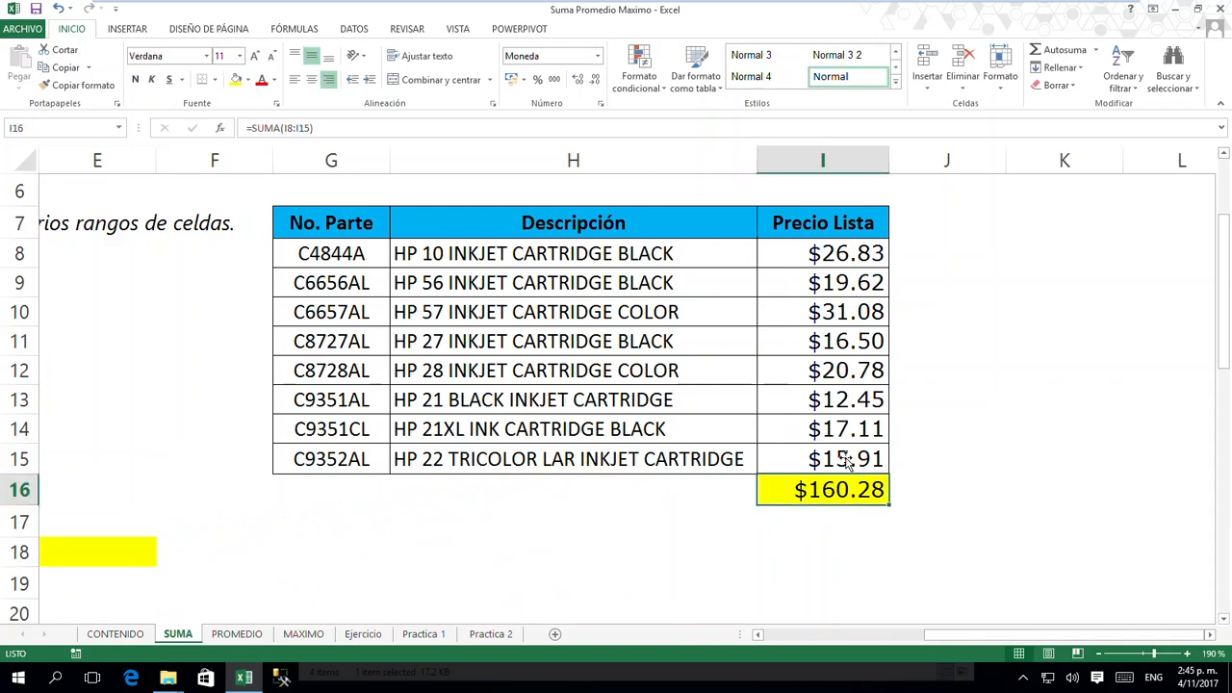
pyautogui.moveTo(813, 257); pyautogui.dragTo(800, 452)
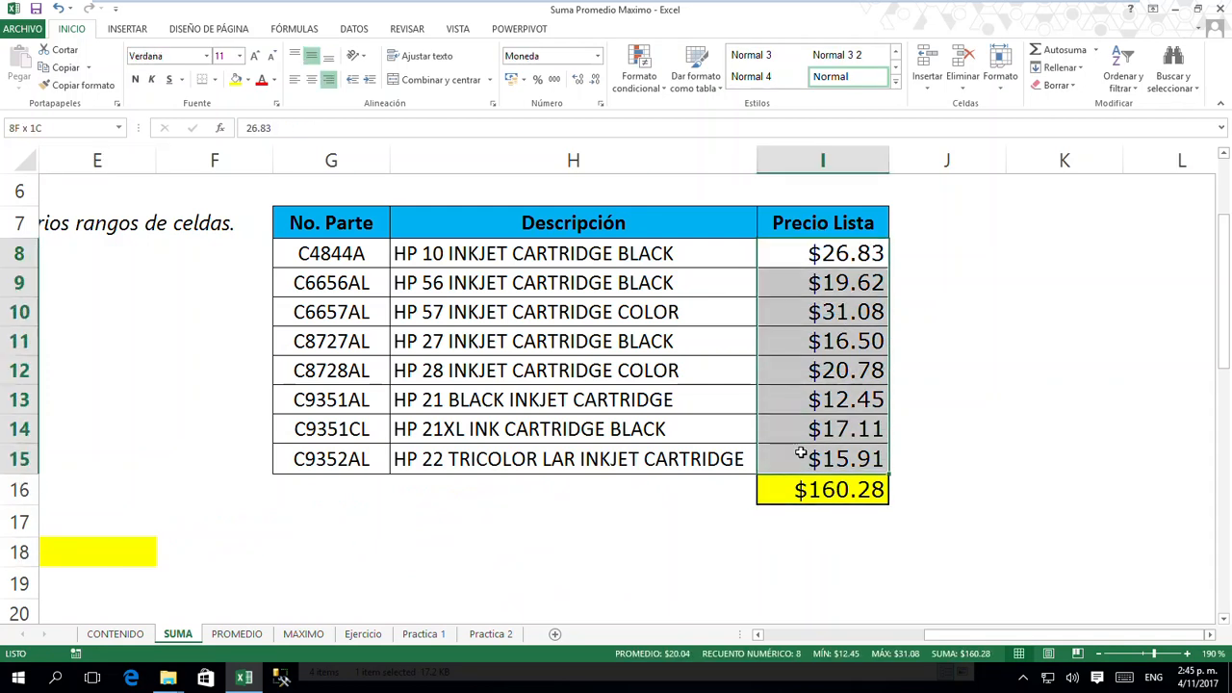
pyautogui.click(808, 478)
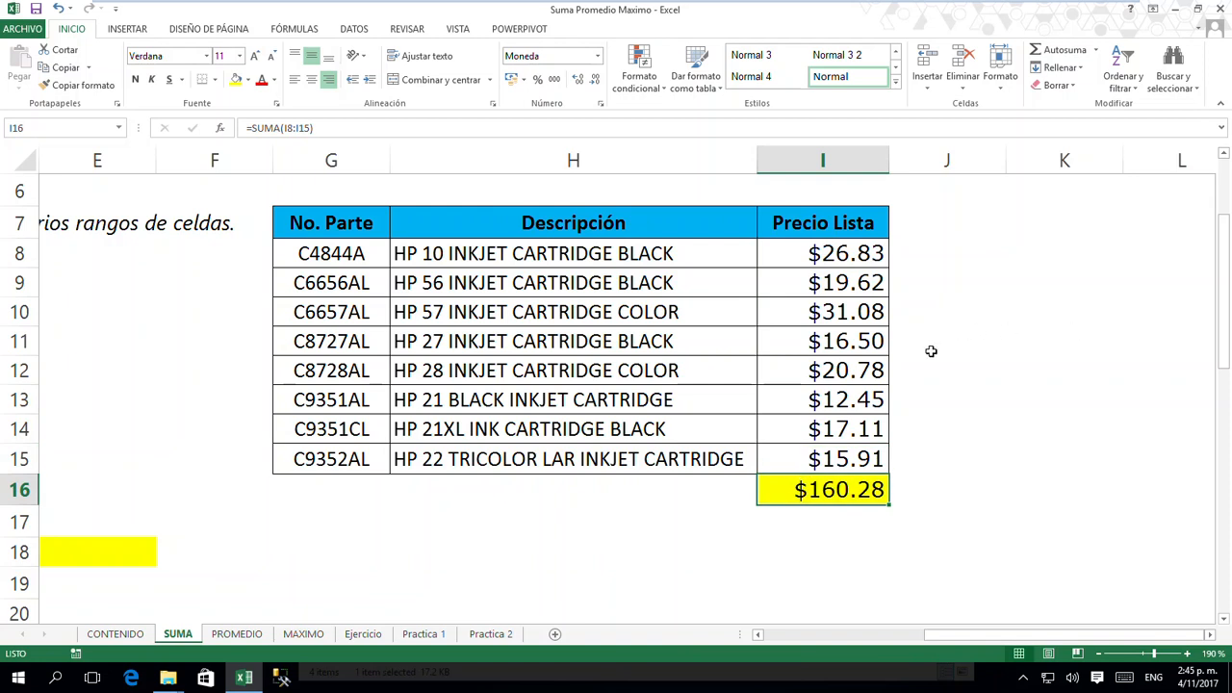
pyautogui.press('Delete')
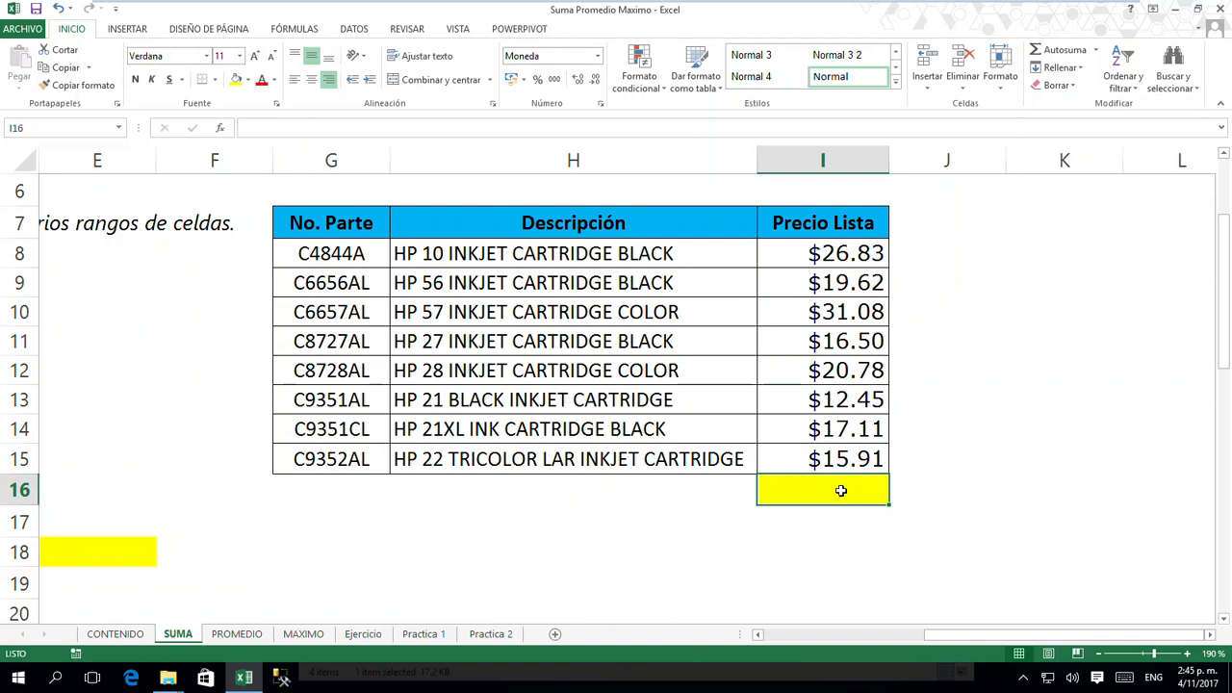
pyautogui.press('Right')
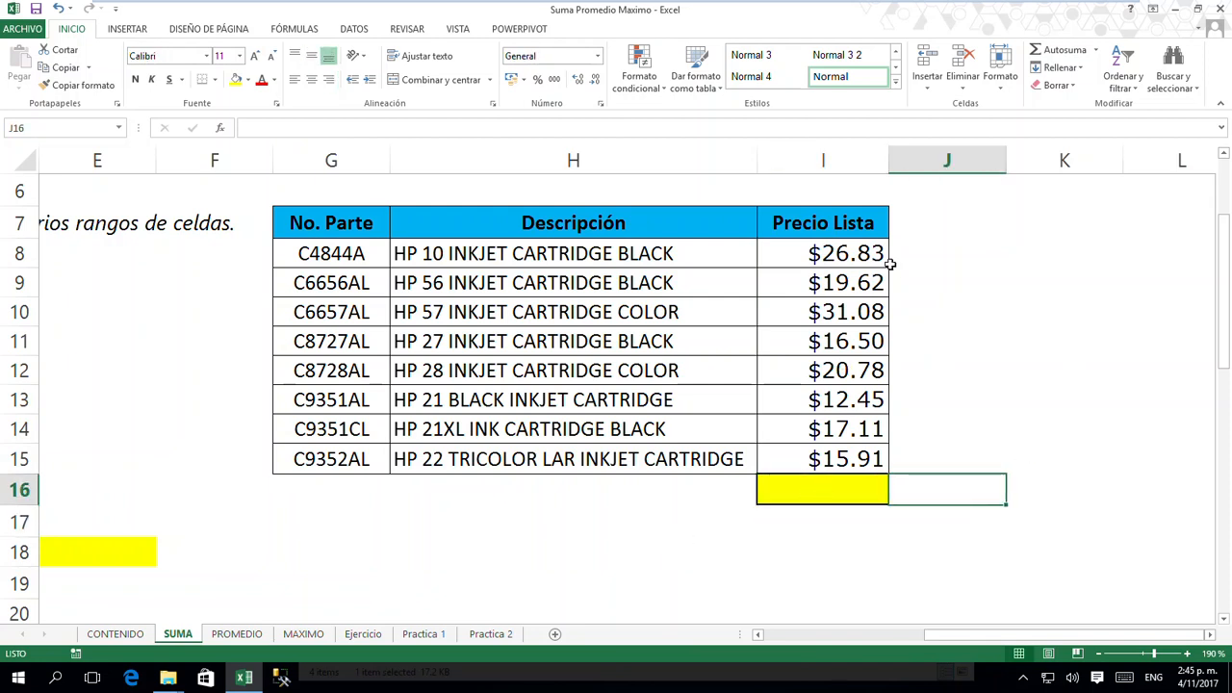
# - Sum the selected range I8:I16 with Autosuma's Suma function so the total fills I16, and review the prices I8:I15
pyautogui.click(834, 253)
pyautogui.moveTo(833, 253); pyautogui.dragTo(827, 500)
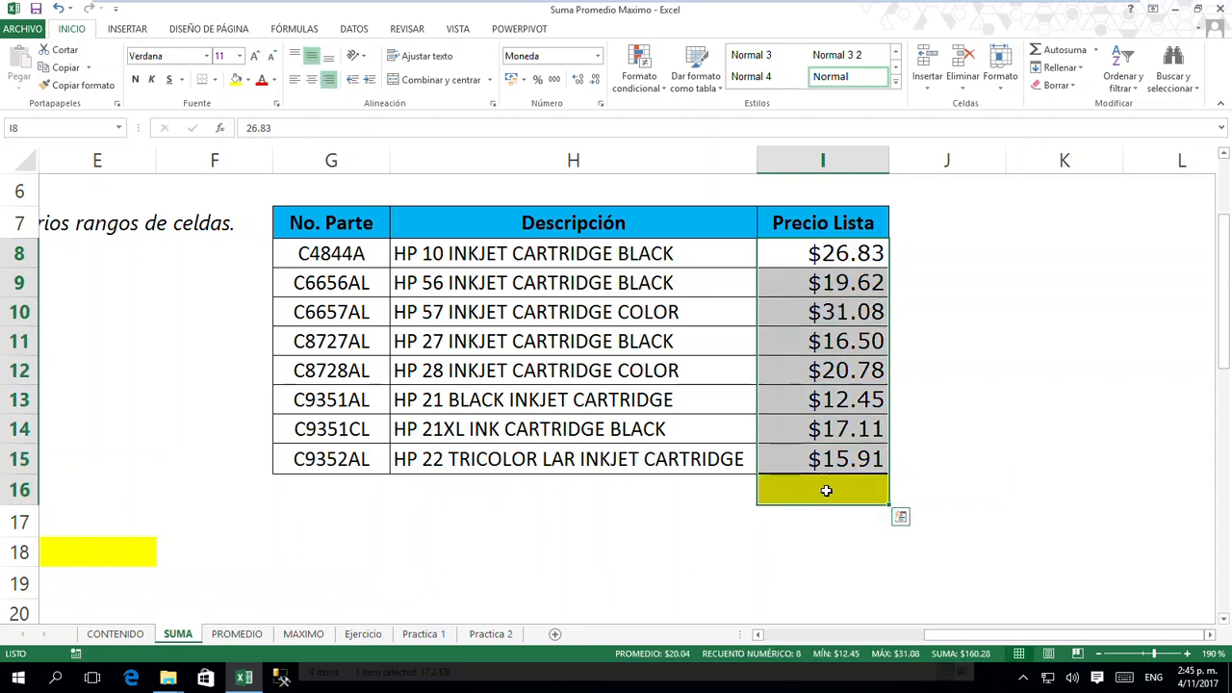
pyautogui.click(1096, 53)
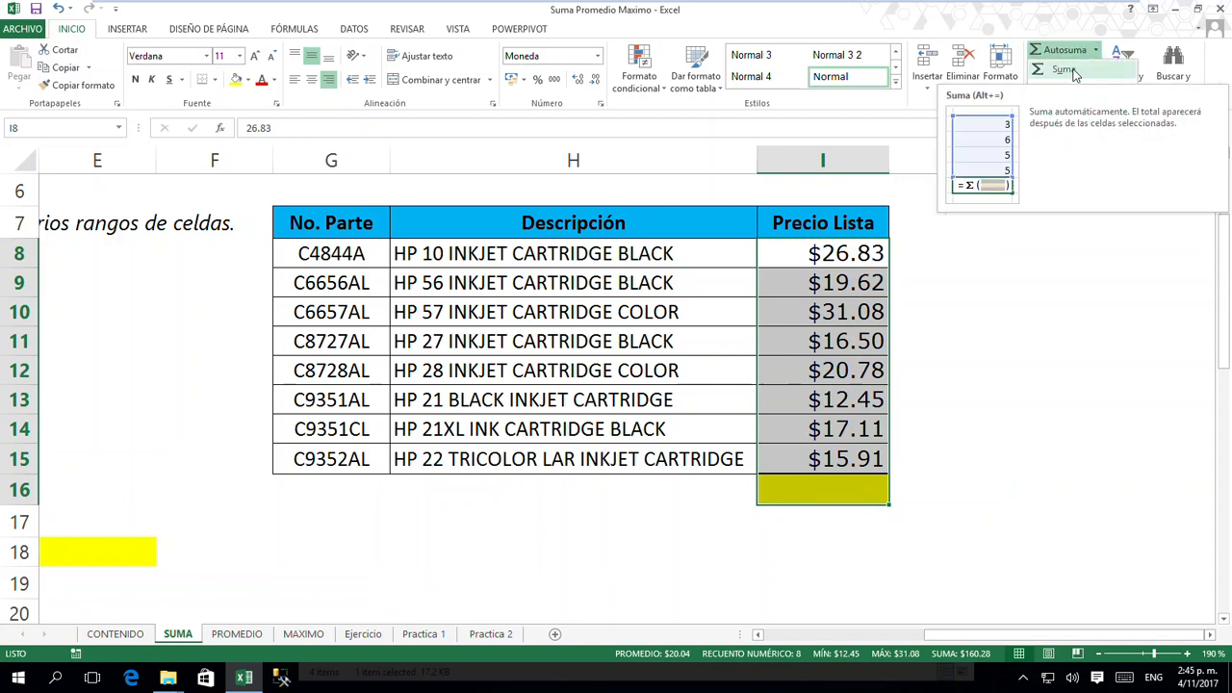
pyautogui.click(1072, 71)
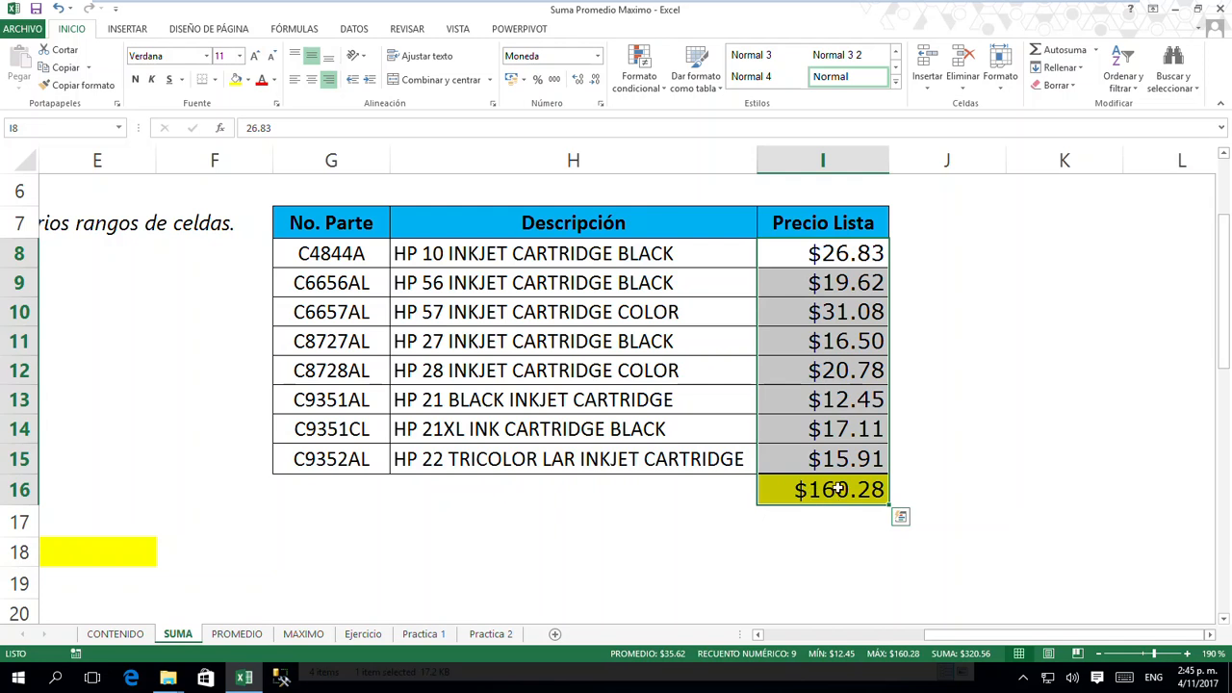
pyautogui.click(924, 483)
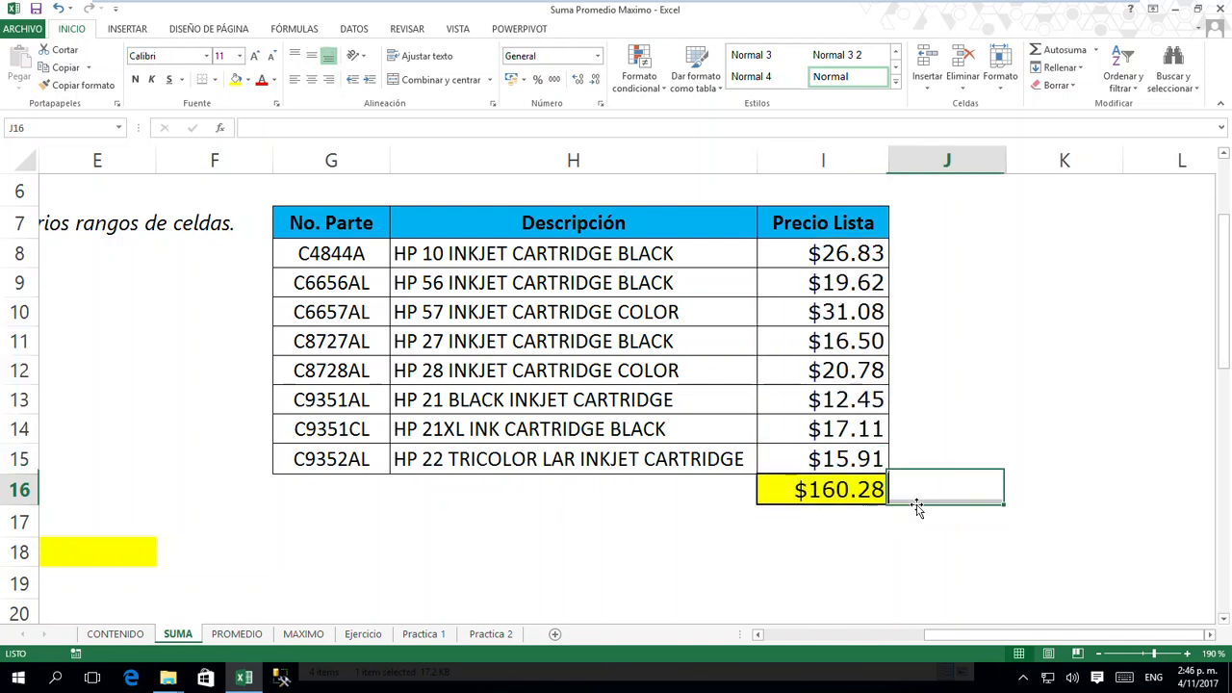
pyautogui.click(806, 524)
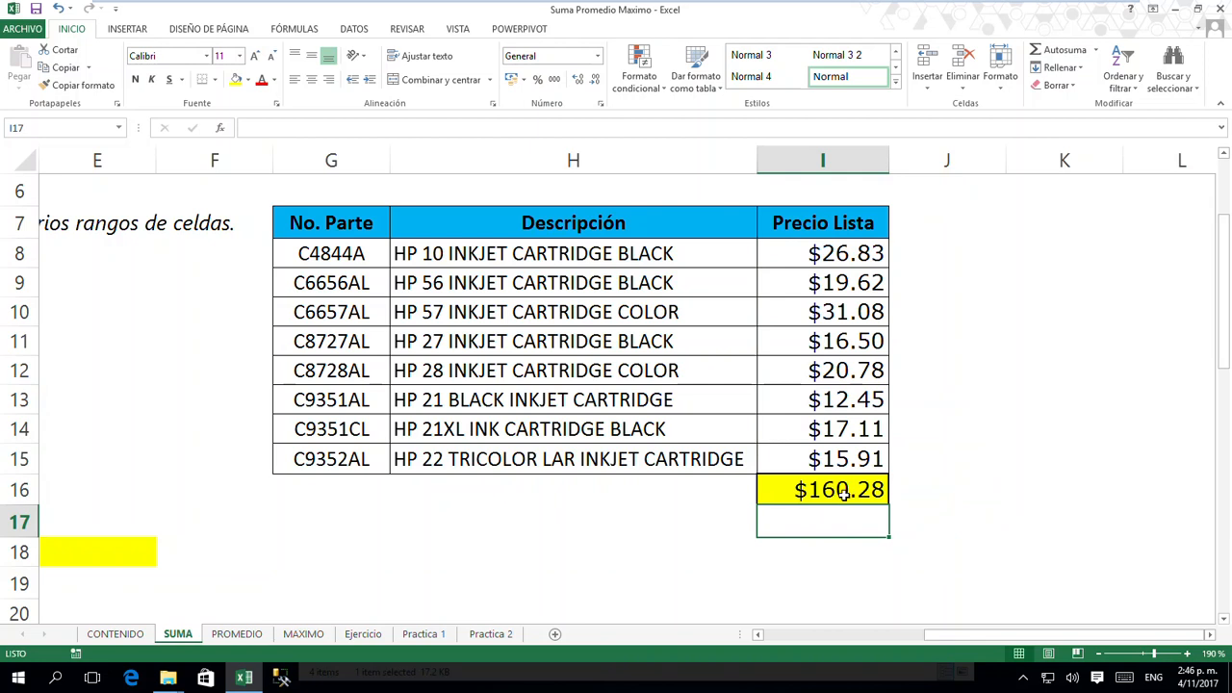
pyautogui.moveTo(845, 272); pyautogui.dragTo(839, 452)
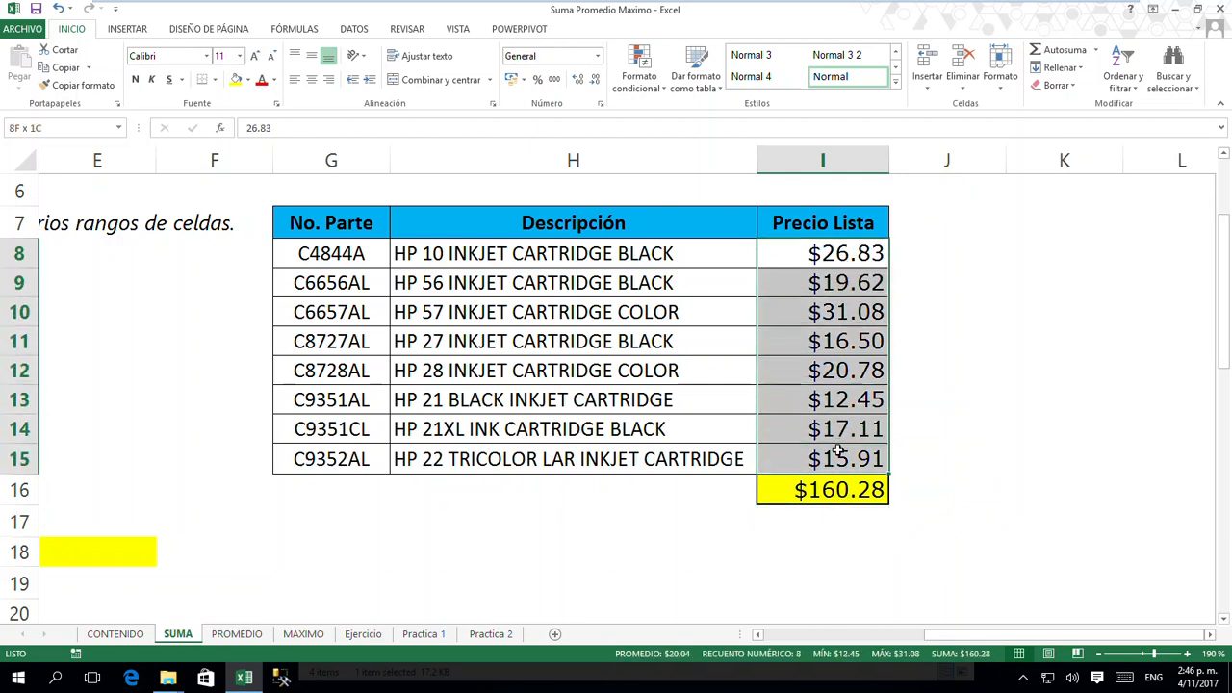
pyautogui.click(963, 286)
# - Fill the price cells I8, I10, I12 and I14 with light orange and check each highlighted price
pyautogui.click(863, 253)
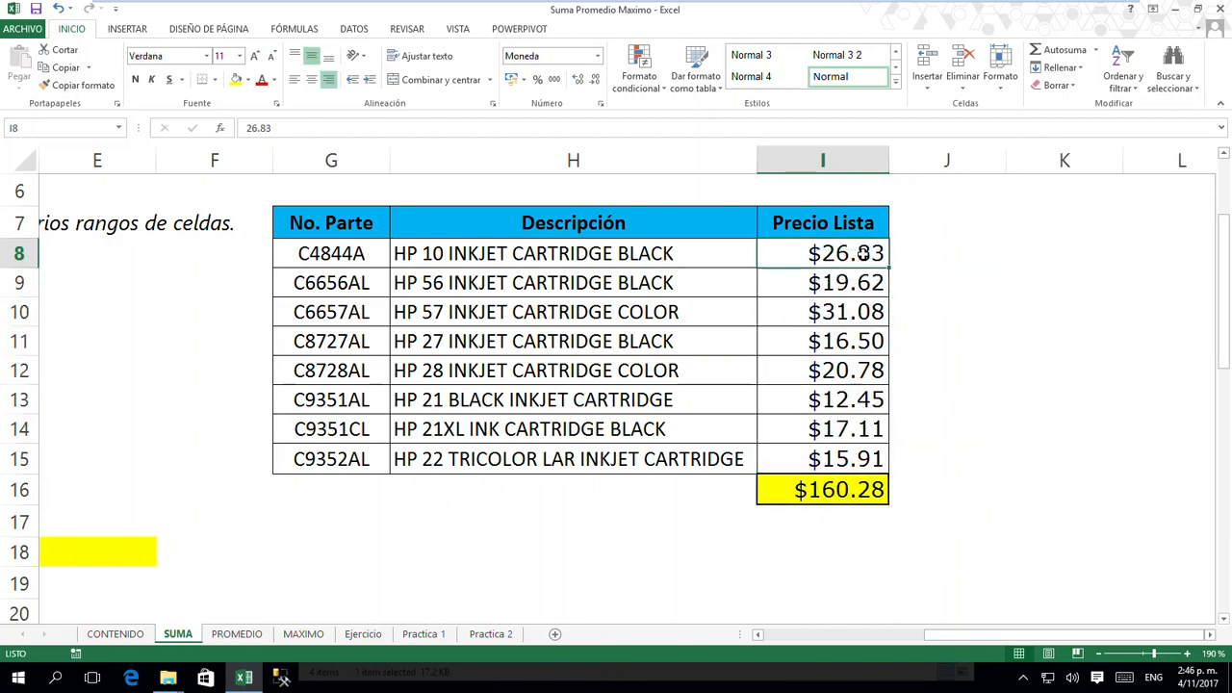
pyautogui.keyDown('ctrl'); pyautogui.click(848, 304); pyautogui.keyUp('ctrl')
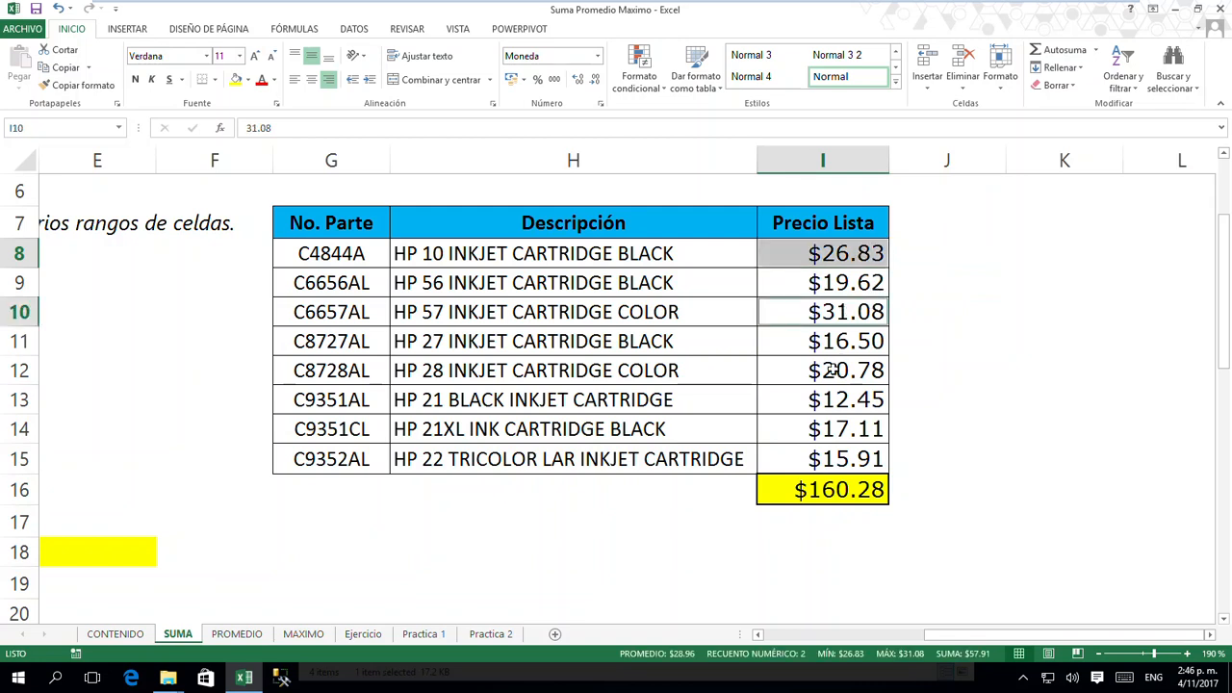
pyautogui.keyDown('ctrl'); pyautogui.click(832, 370); pyautogui.keyUp('ctrl')
pyautogui.keyDown('ctrl'); pyautogui.click(851, 432); pyautogui.keyUp('ctrl')
pyautogui.rightClick(848, 433)
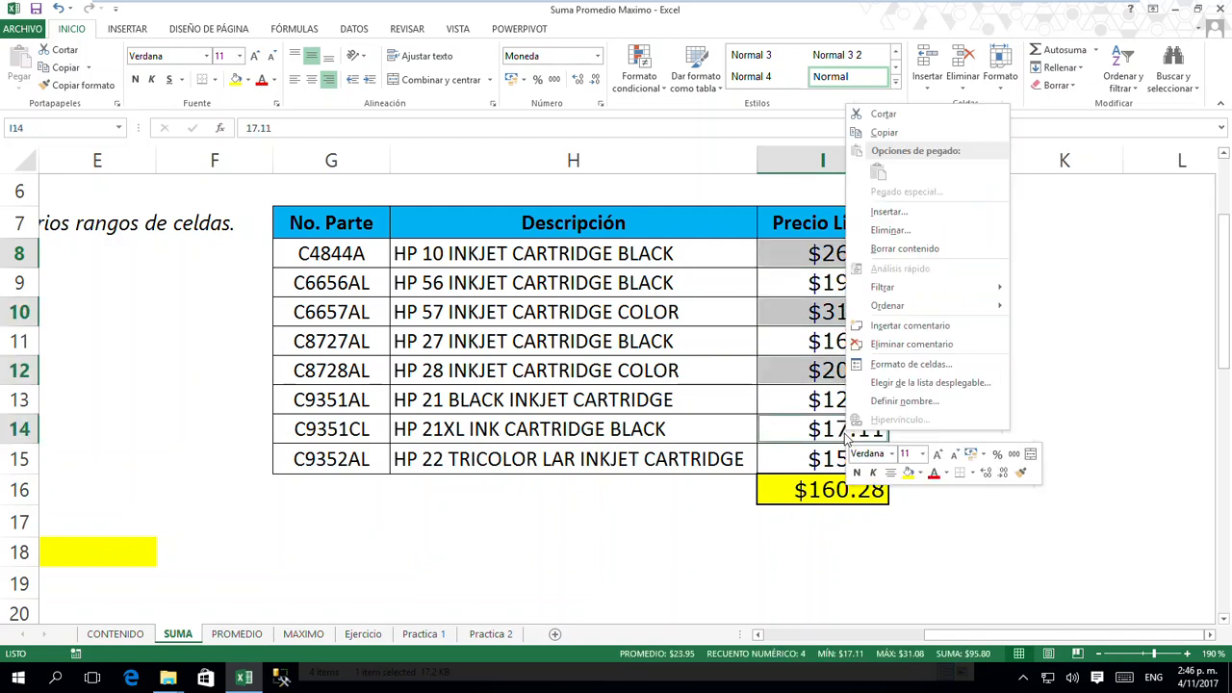
pyautogui.click(918, 473)
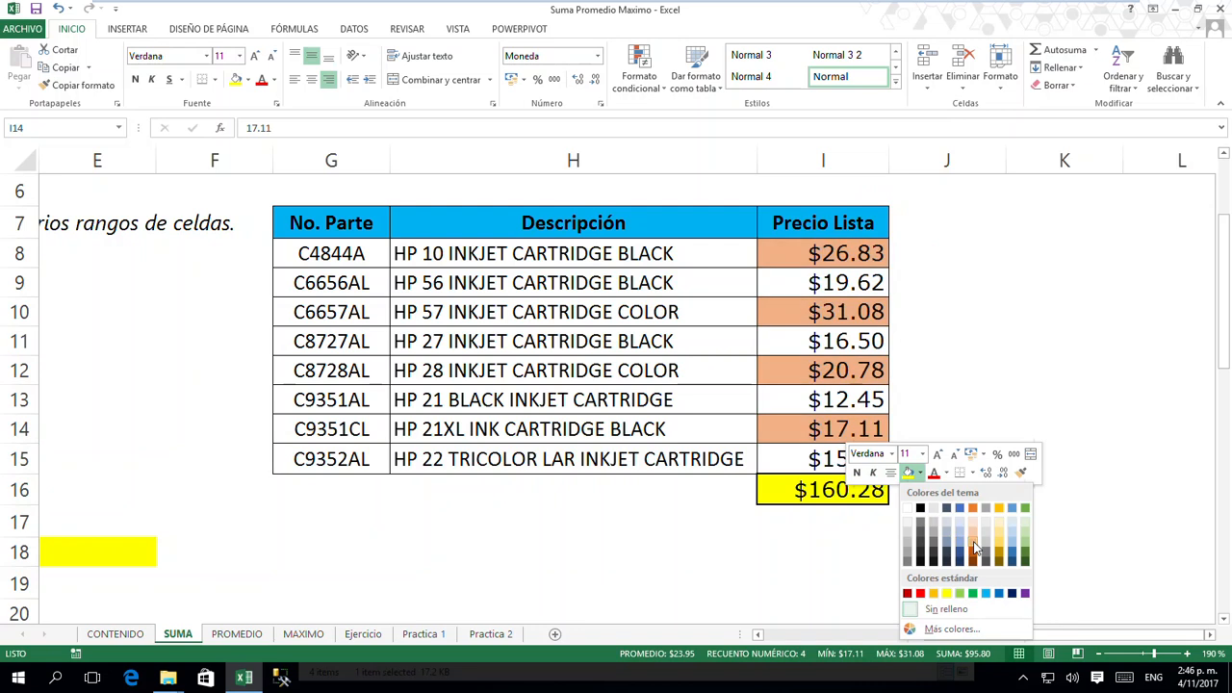
pyautogui.click(975, 547)
pyautogui.click(1010, 380)
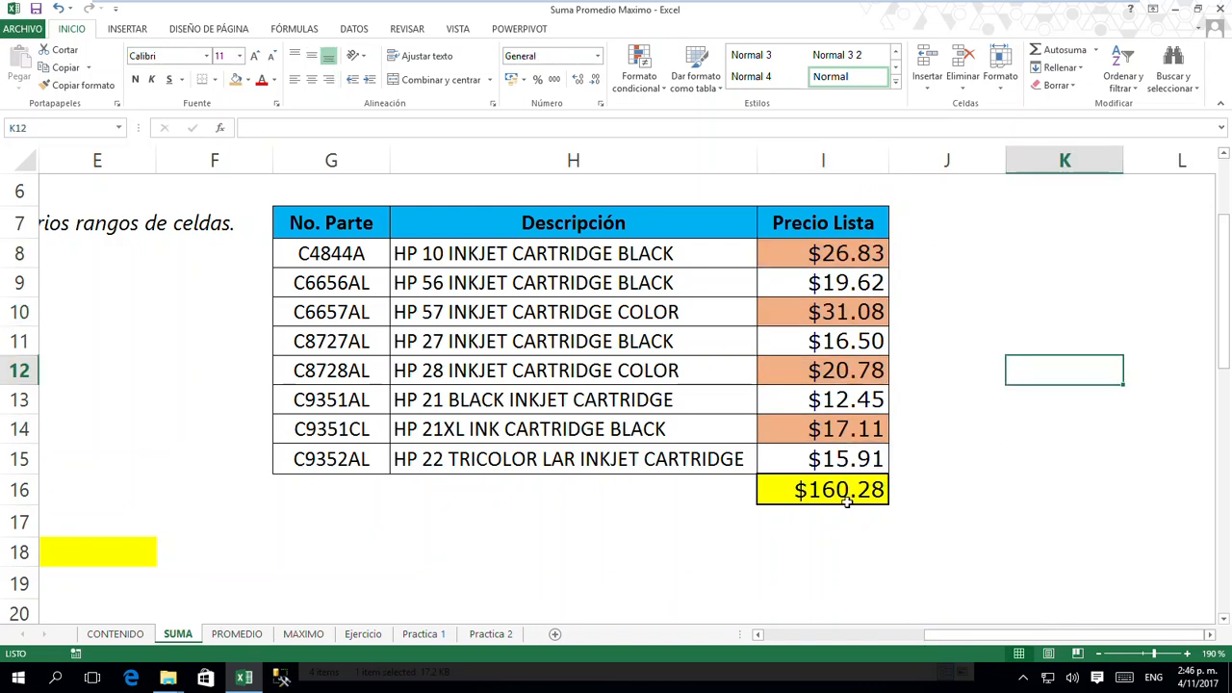
pyautogui.click(850, 252)
pyautogui.click(853, 313)
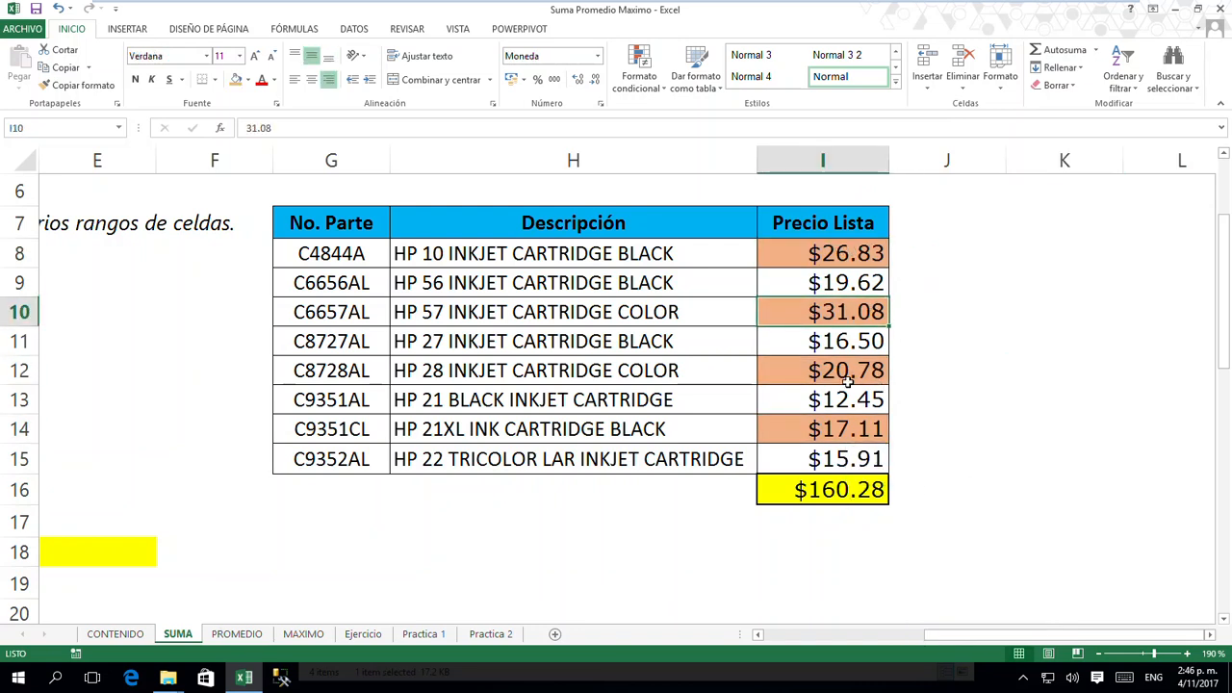
pyautogui.click(847, 381)
pyautogui.click(865, 427)
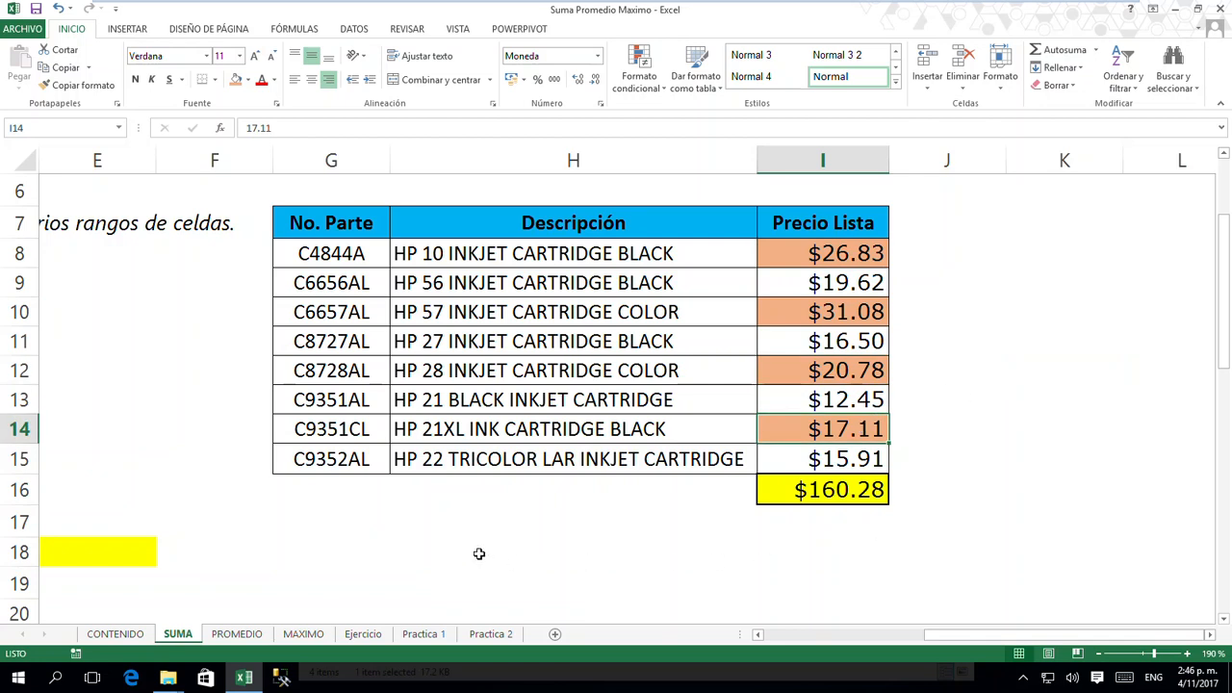
# - Annotate the sheet with the red text =SUMA(I8,I10,I12,I14, mark its separators, and discard the stray @ entry in I14
pyautogui.write('@')
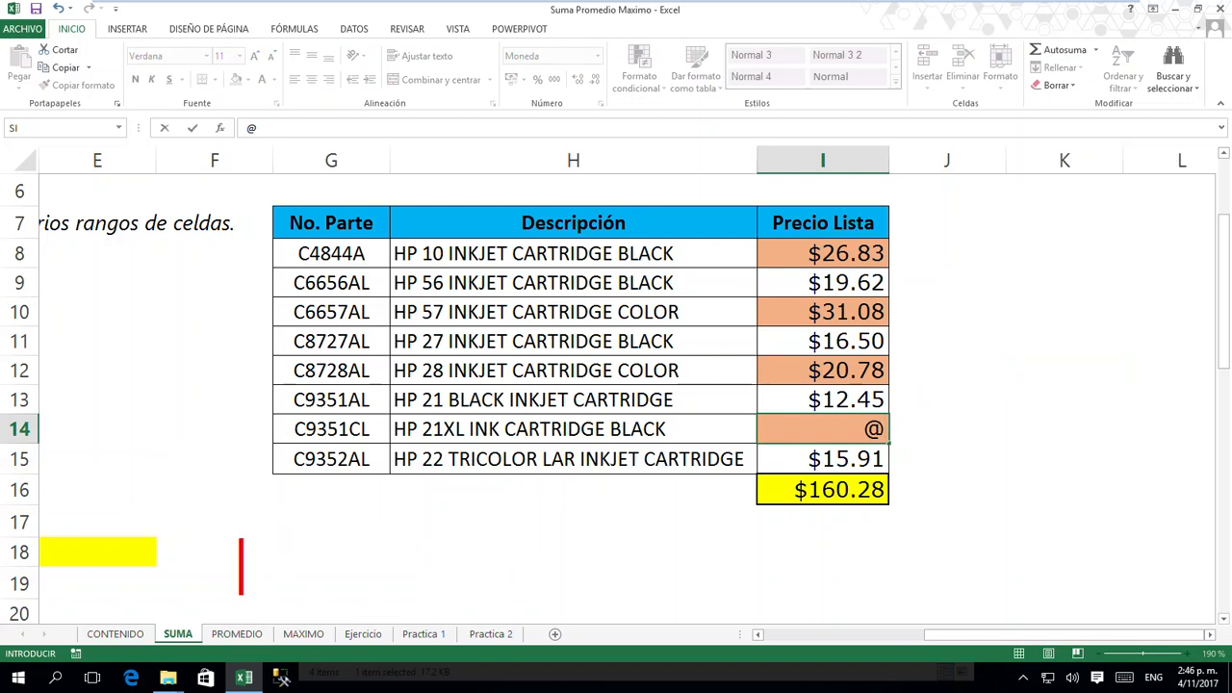
pyautogui.write('=')
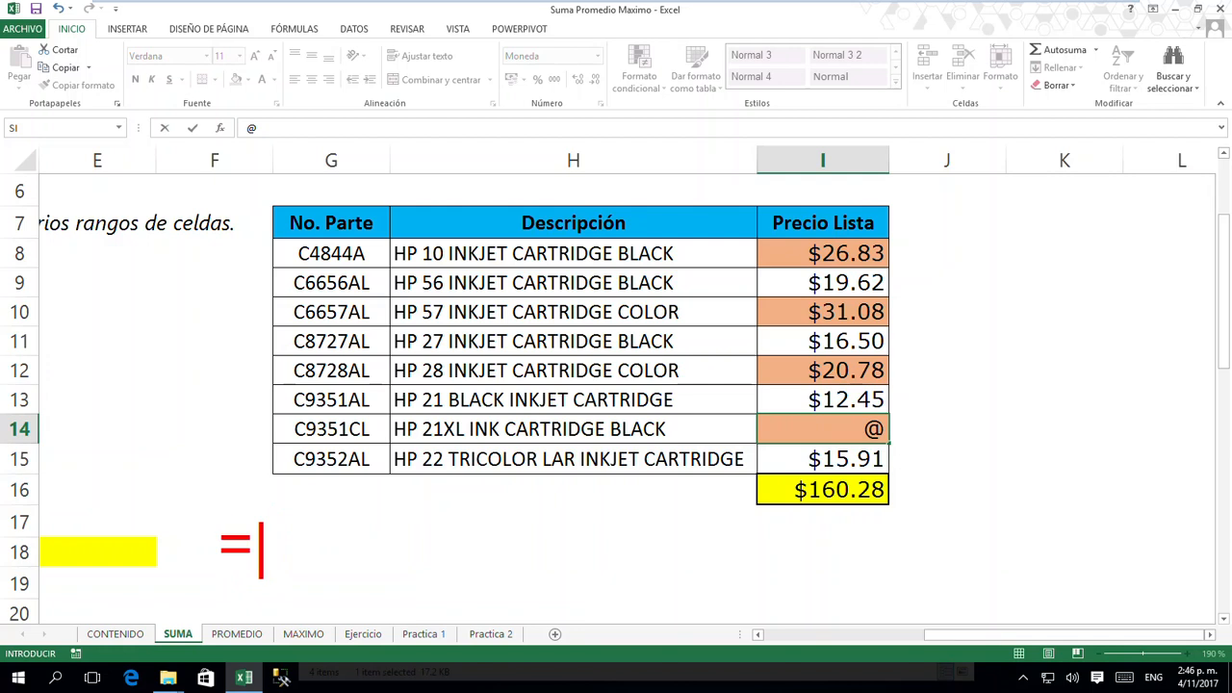
pyautogui.write('SUMA(')
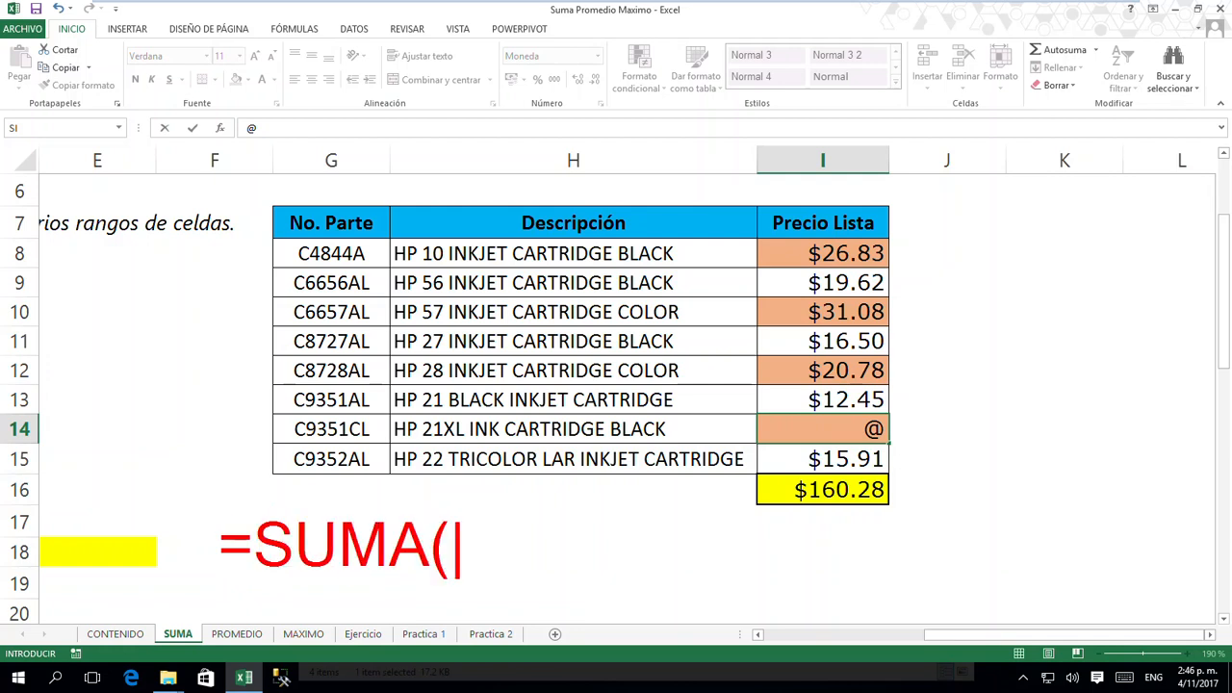
pyautogui.write('I8,')
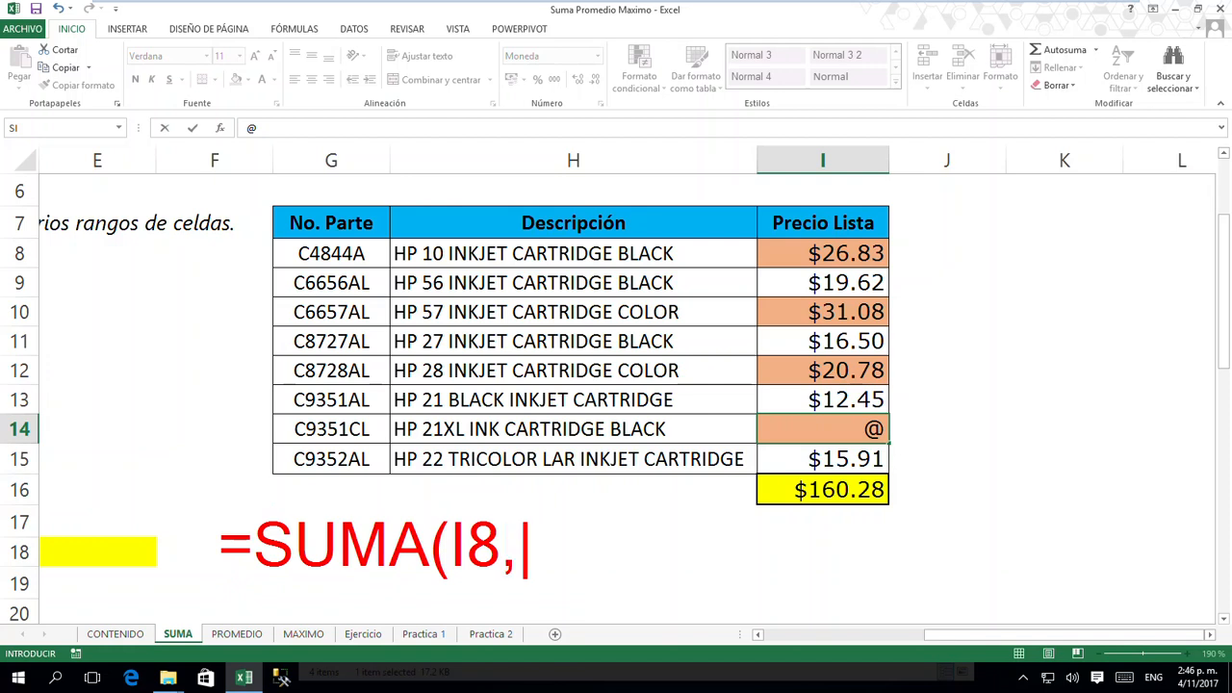
pyautogui.write('I10')
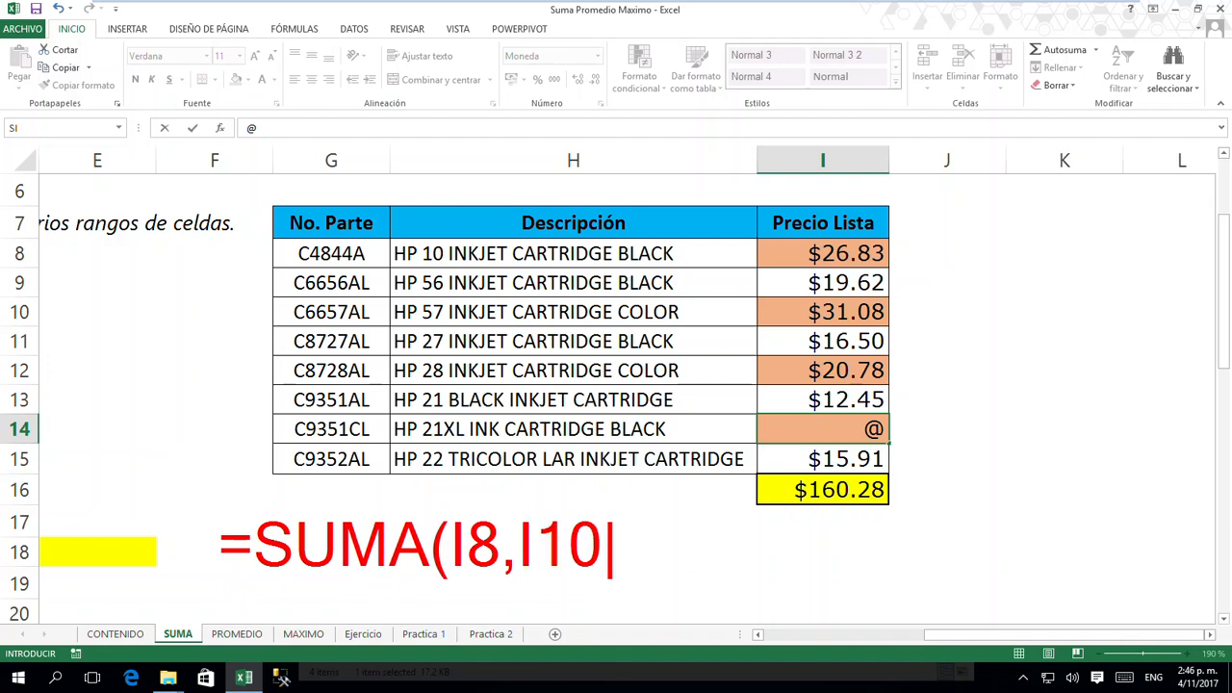
pyautogui.write(',I12')
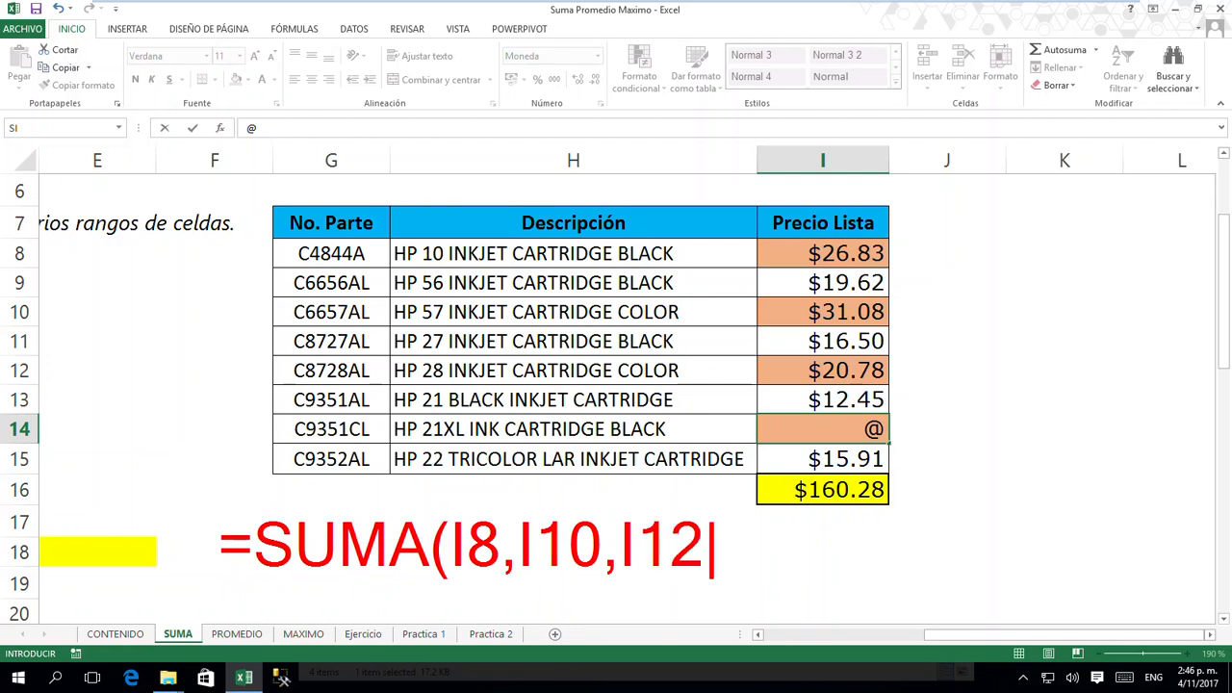
pyautogui.write(',I14')
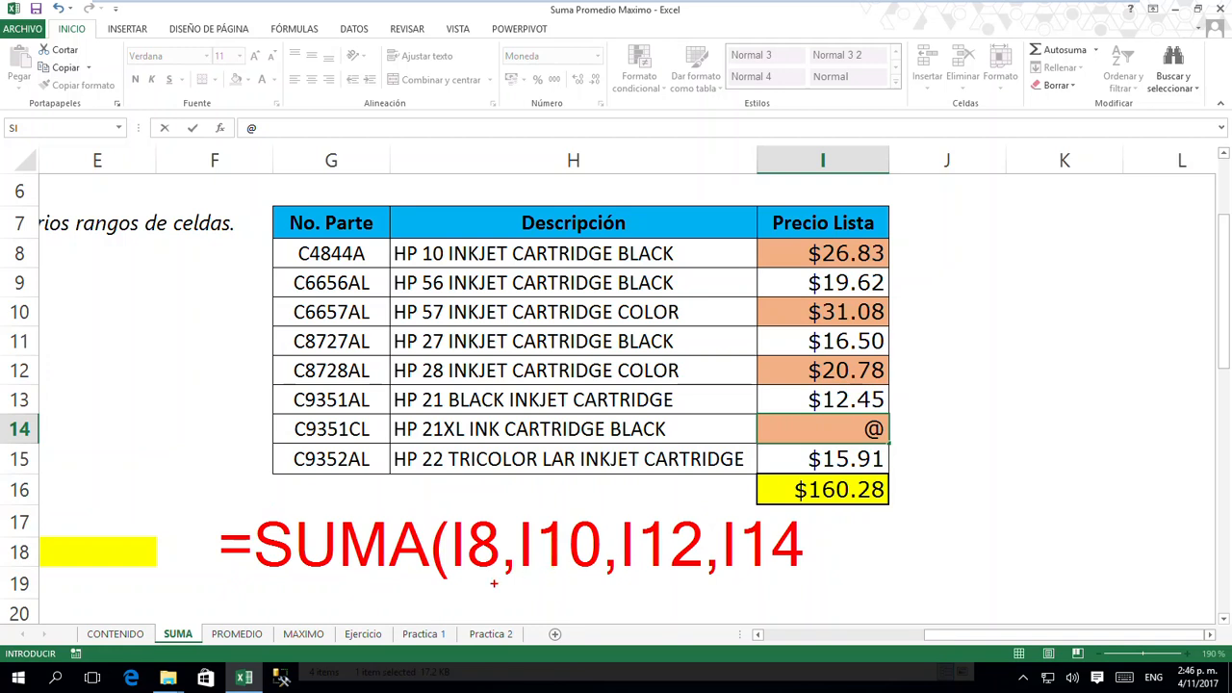
pyautogui.moveTo(504, 586); pyautogui.dragTo(518, 588)
pyautogui.moveTo(603, 585); pyautogui.dragTo(627, 586)
pyautogui.press('Escape')
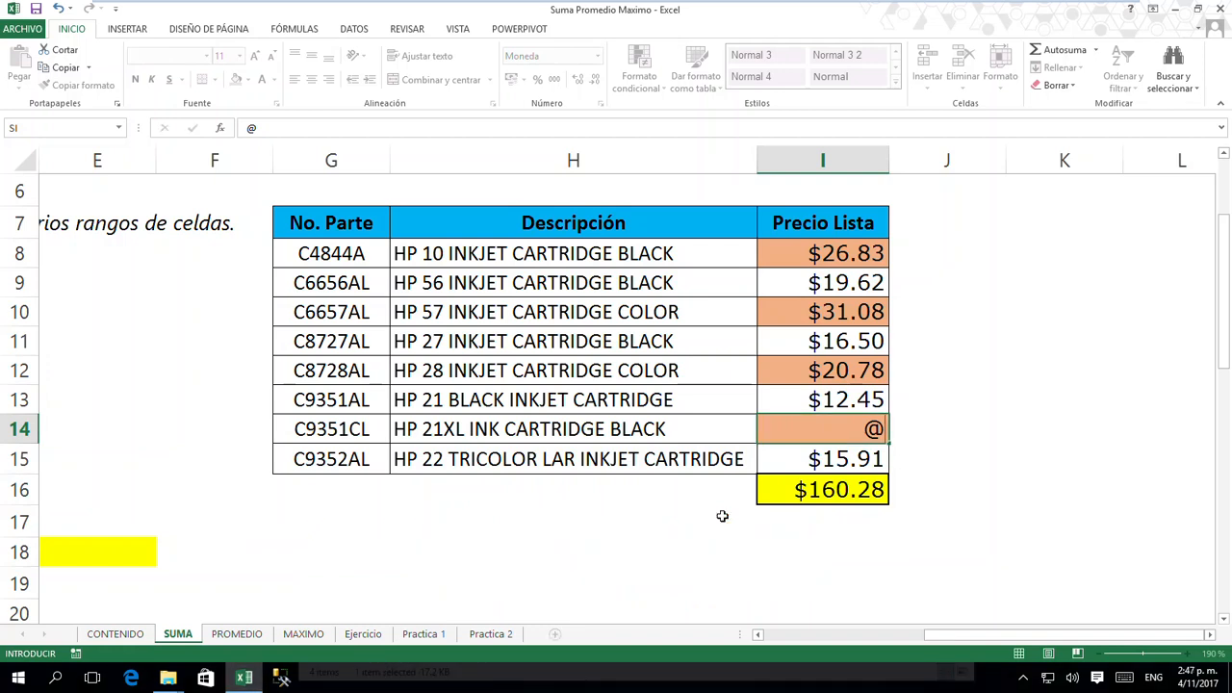
pyautogui.press('Escape')
# - Clear the total from I16 and start a SUMA formula there with I8 as its first argument
pyautogui.click(853, 497)
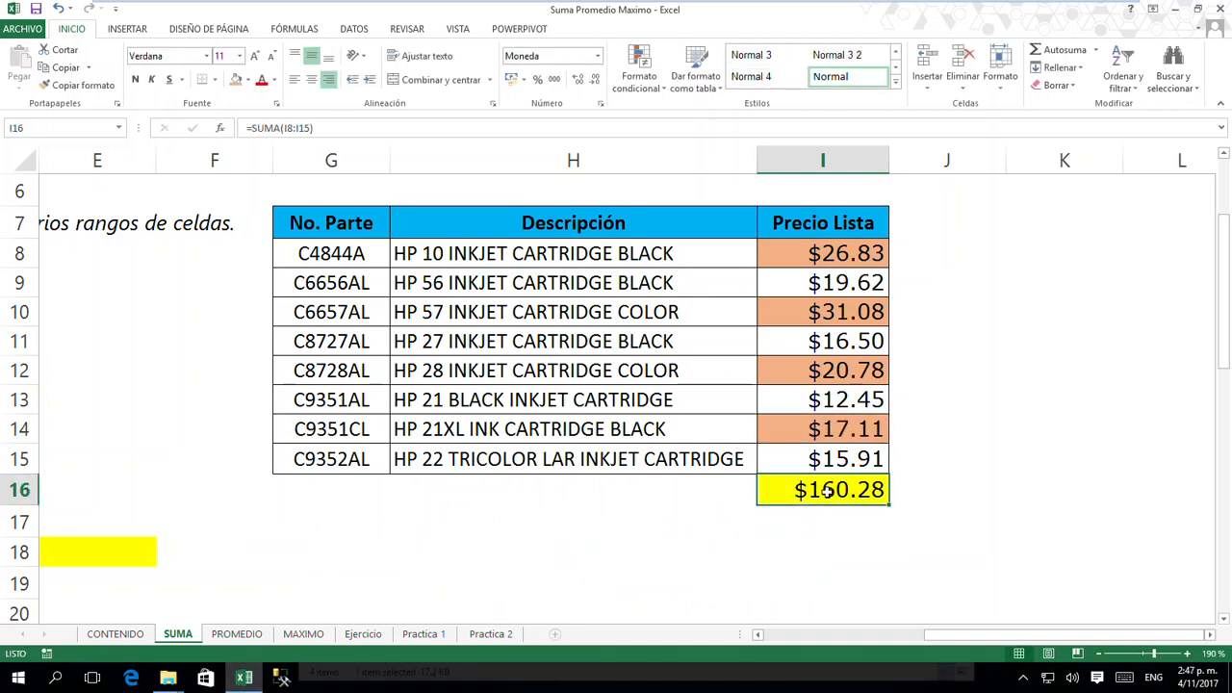
pyautogui.press('Delete')
pyautogui.click(622, 553)
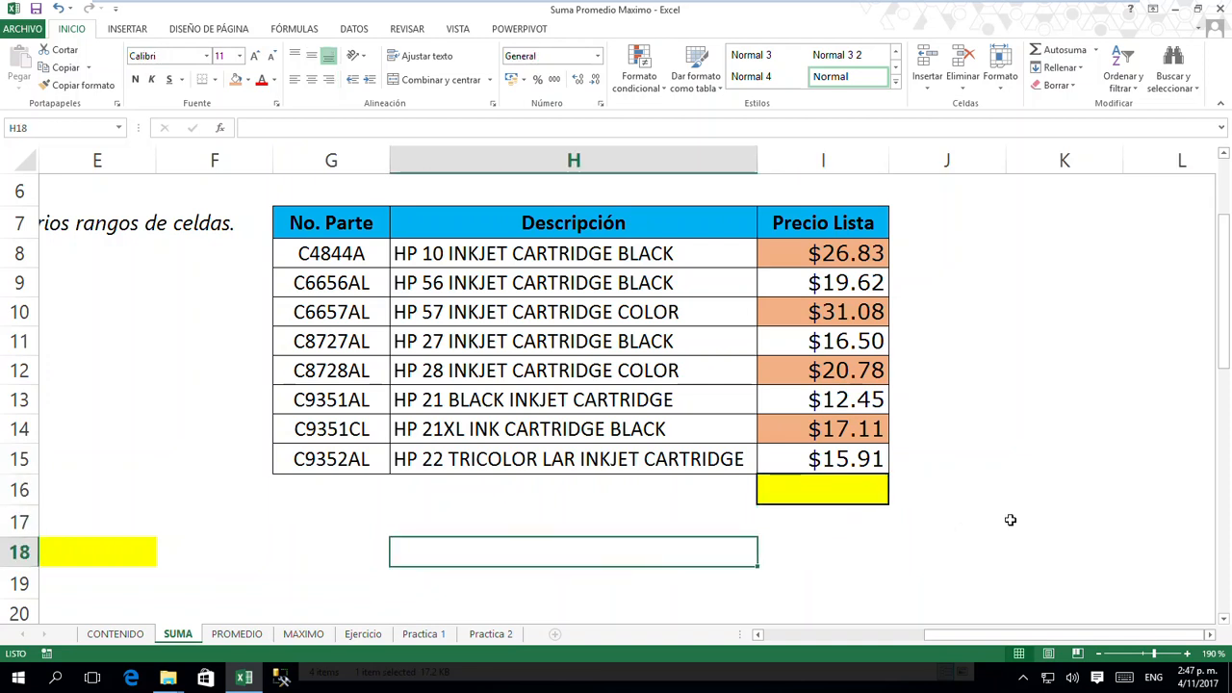
pyautogui.click(846, 500)
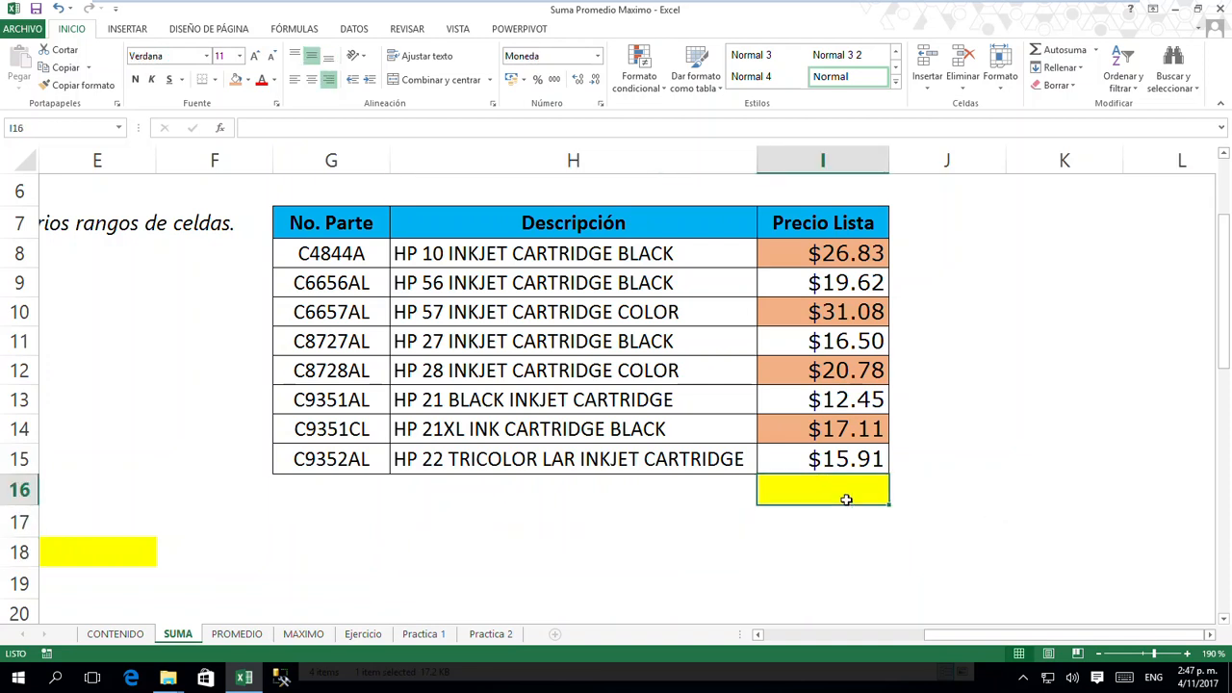
pyautogui.write('=SUMA(')
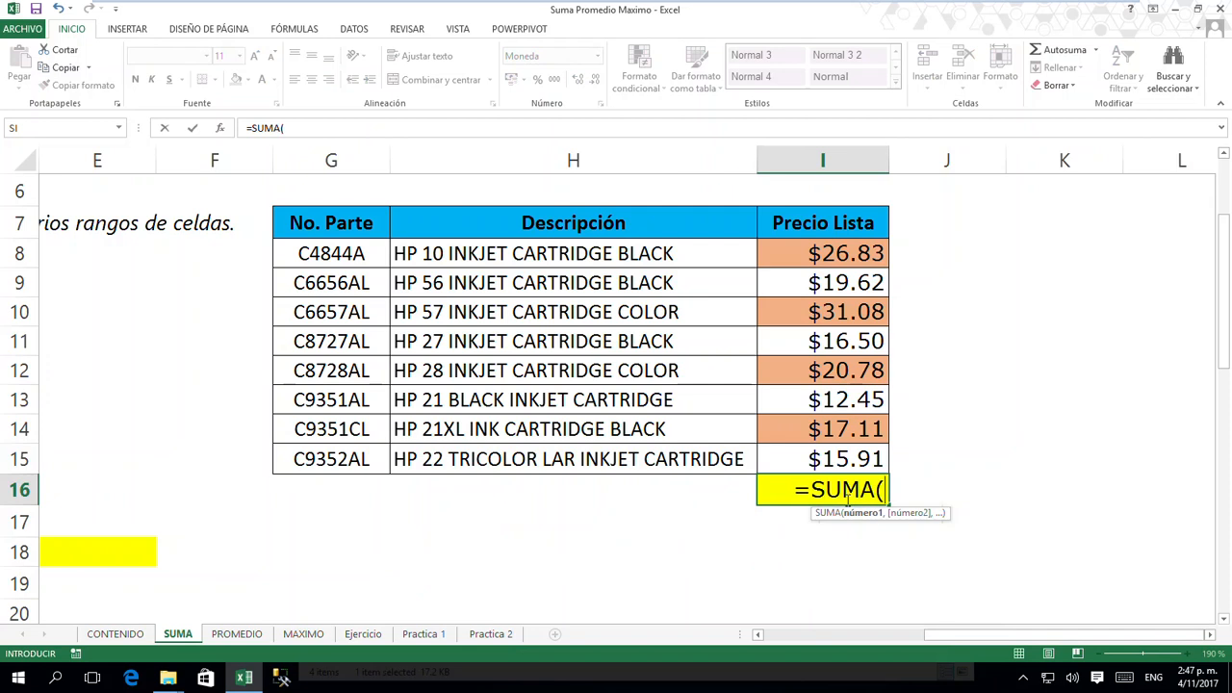
pyautogui.click(837, 252)
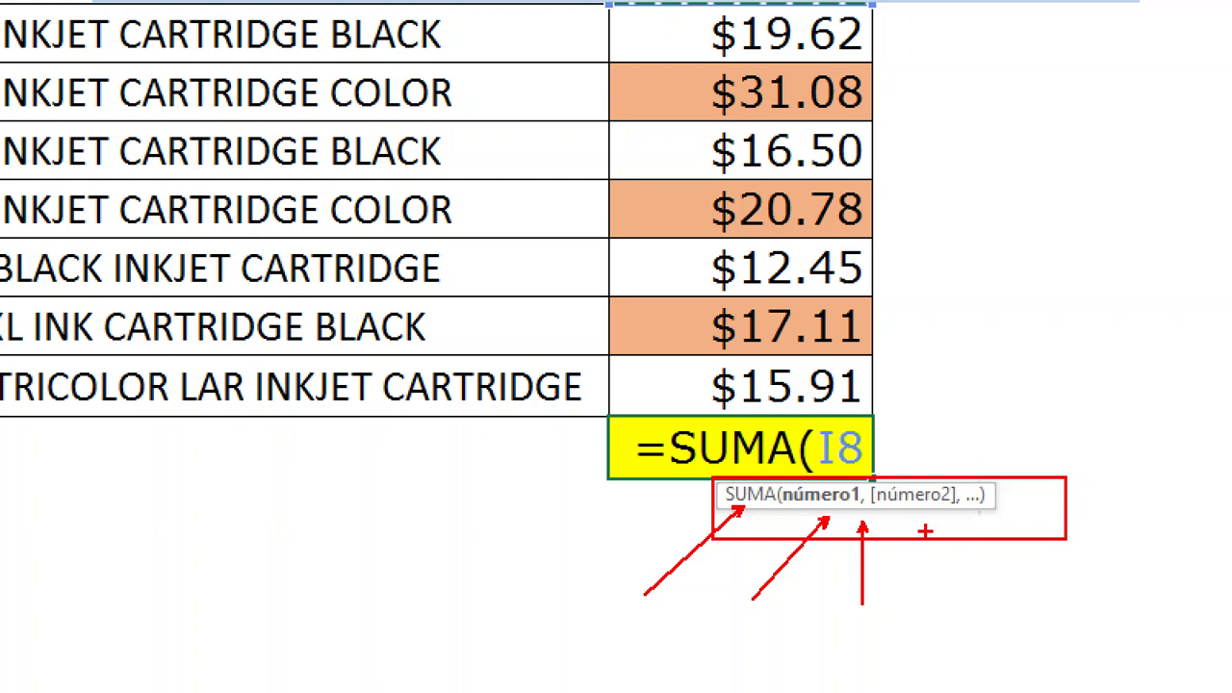
# - Annotate the SUMA syntax hint below I16 with red arrows at its arguments and a red box around it
pyautogui.moveTo(928, 543); pyautogui.dragTo(926, 594)
pyautogui.moveTo(959, 520); pyautogui.dragTo(974, 612)
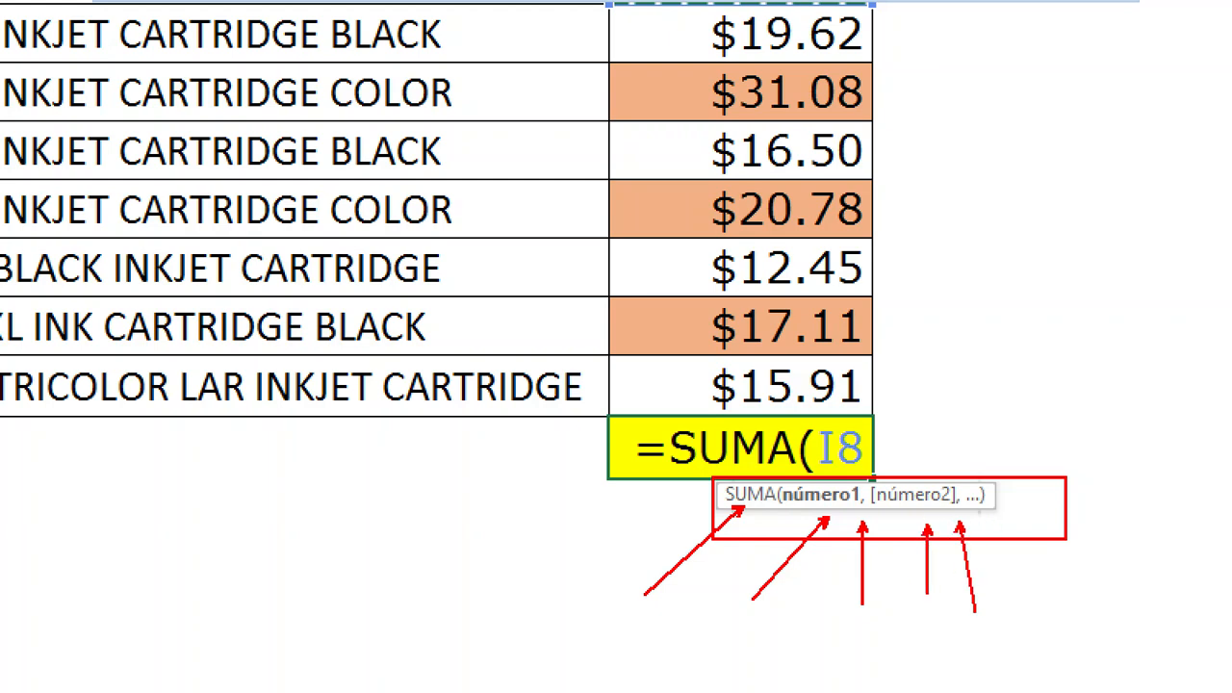
pyautogui.moveTo(982, 513); pyautogui.dragTo(1049, 581)
pyautogui.press('e')
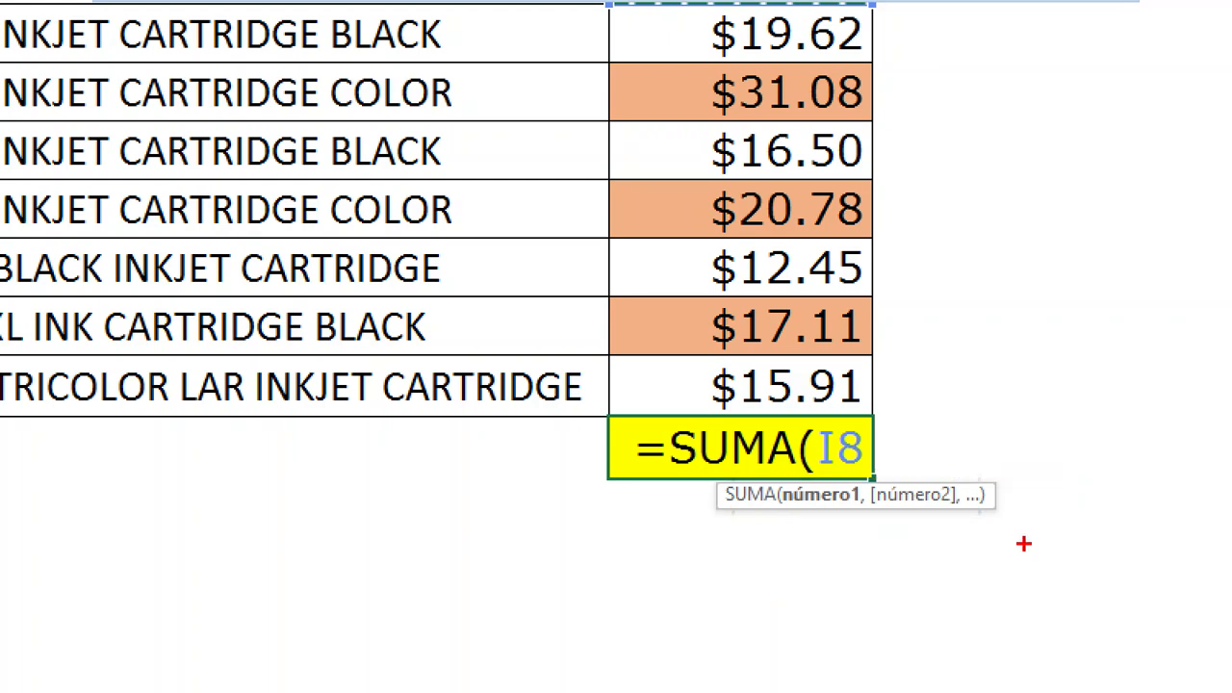
pyautogui.moveTo(712, 474)
pyautogui.mouseDown()
pyautogui.moveTo(716, 500)
pyautogui.moveTo(1032, 520)
pyautogui.moveTo(1017, 520)
pyautogui.mouseUp()
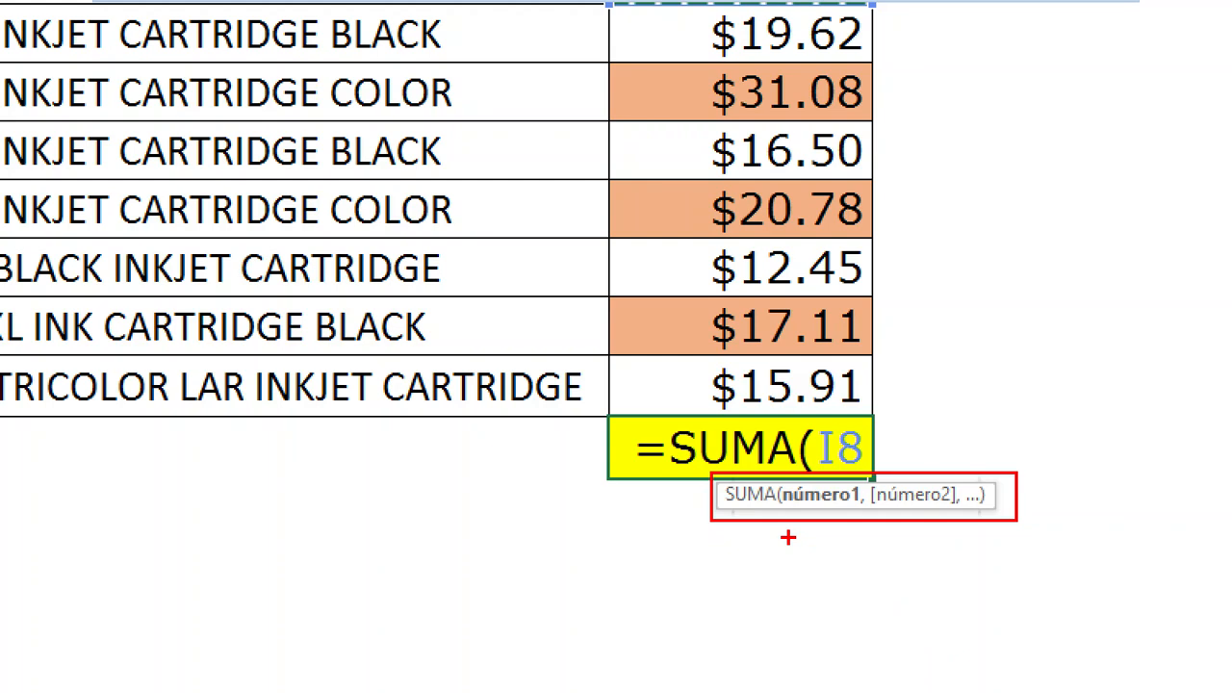
pyautogui.press('Escape')
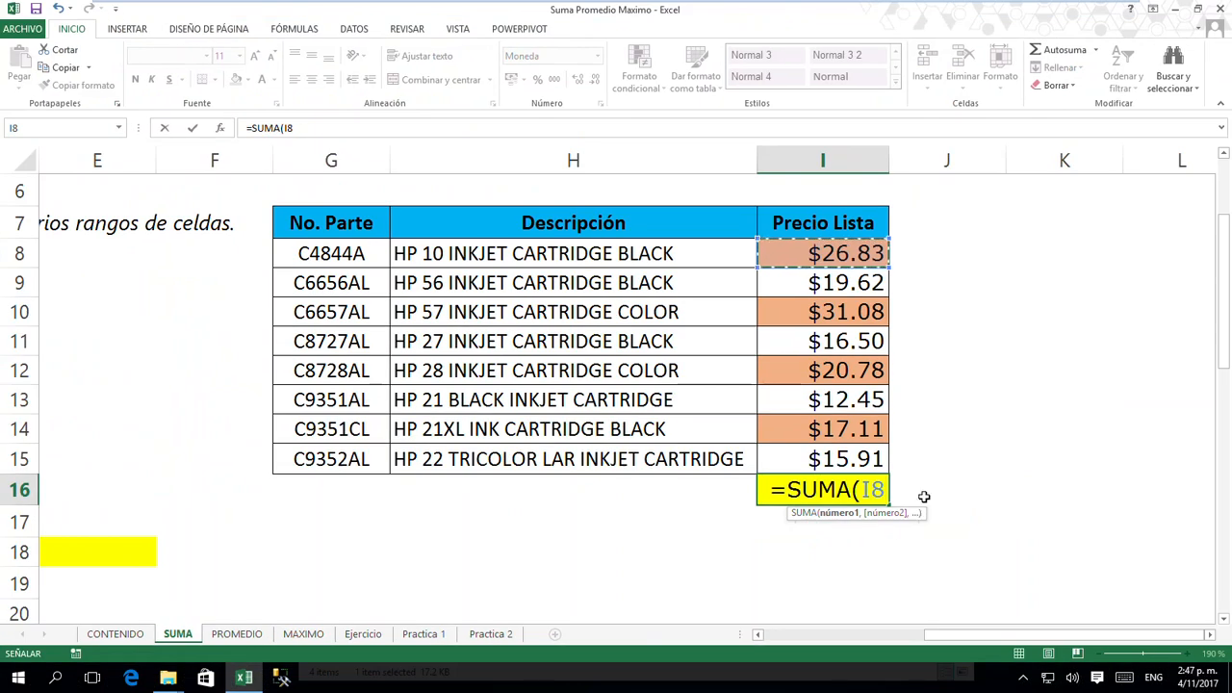
# - Complete the I16 formula with the highlighted cells I10, I12 and I14 as =SUMA(I8,I10,I12,I14)
pyautogui.write(',')
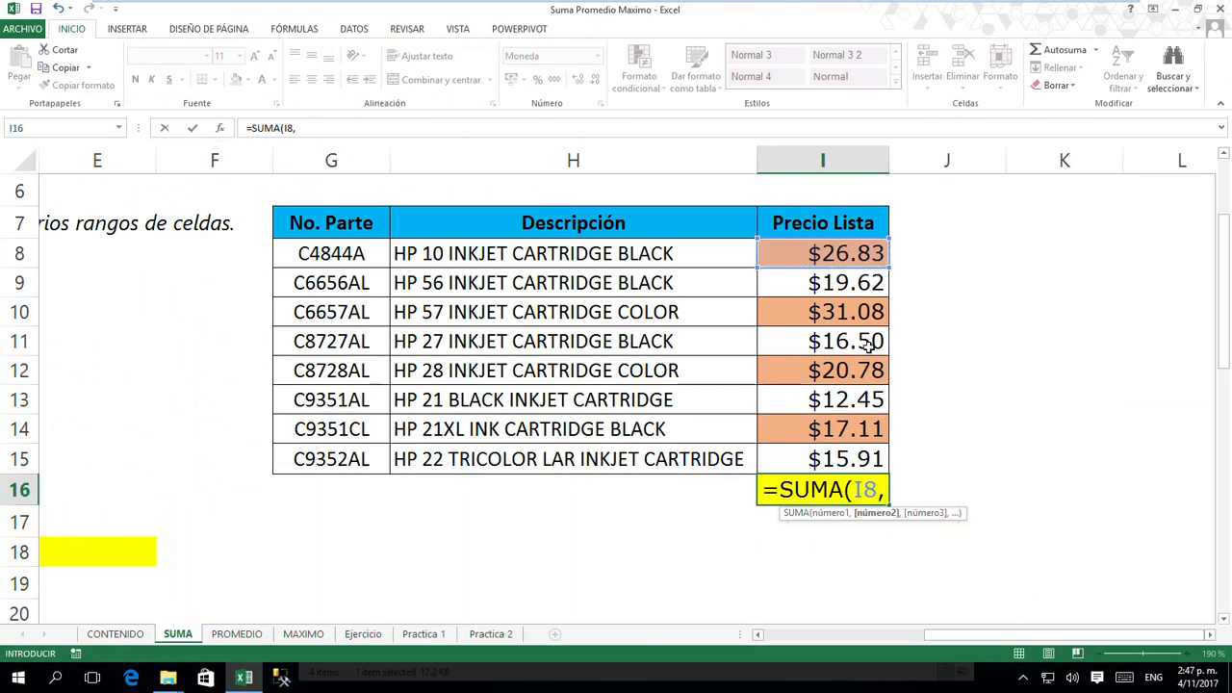
pyautogui.click(849, 313)
pyautogui.write(',')
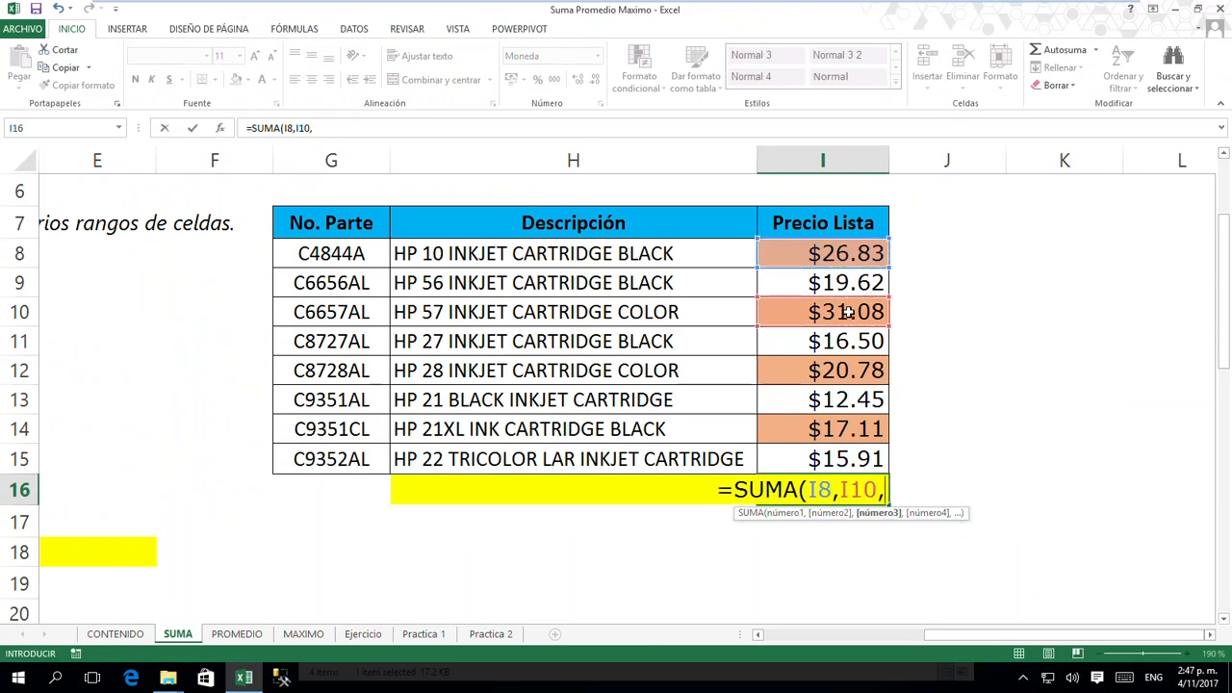
pyautogui.click(842, 371)
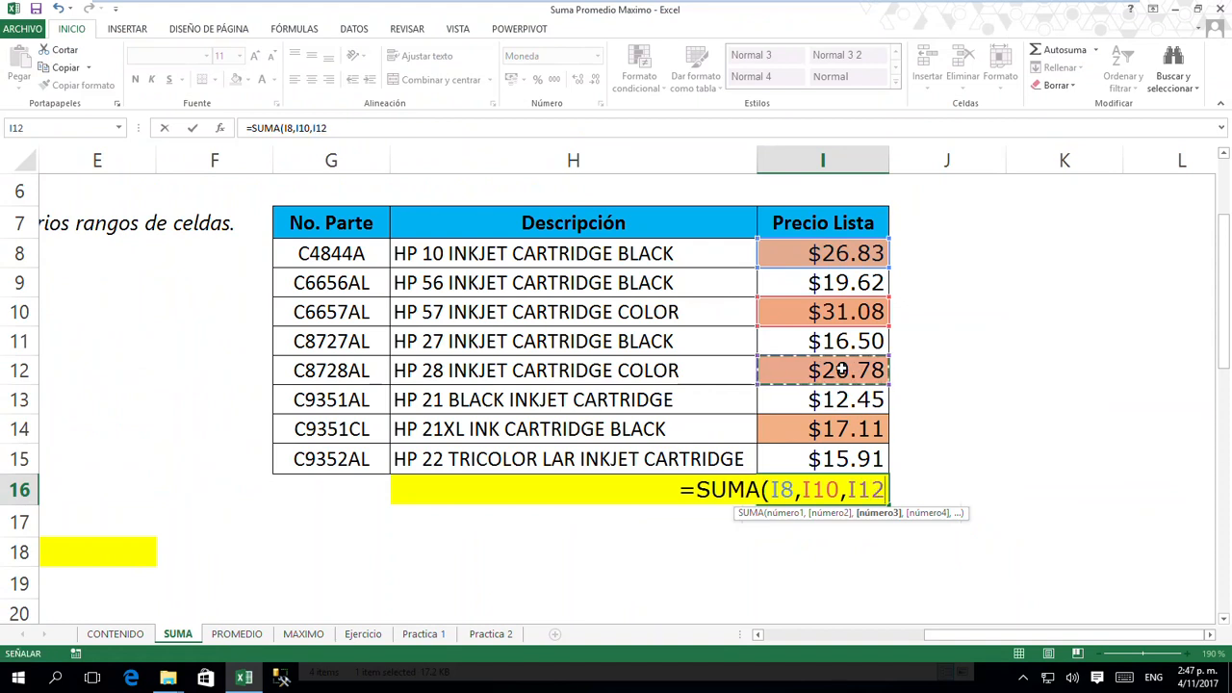
pyautogui.write(',')
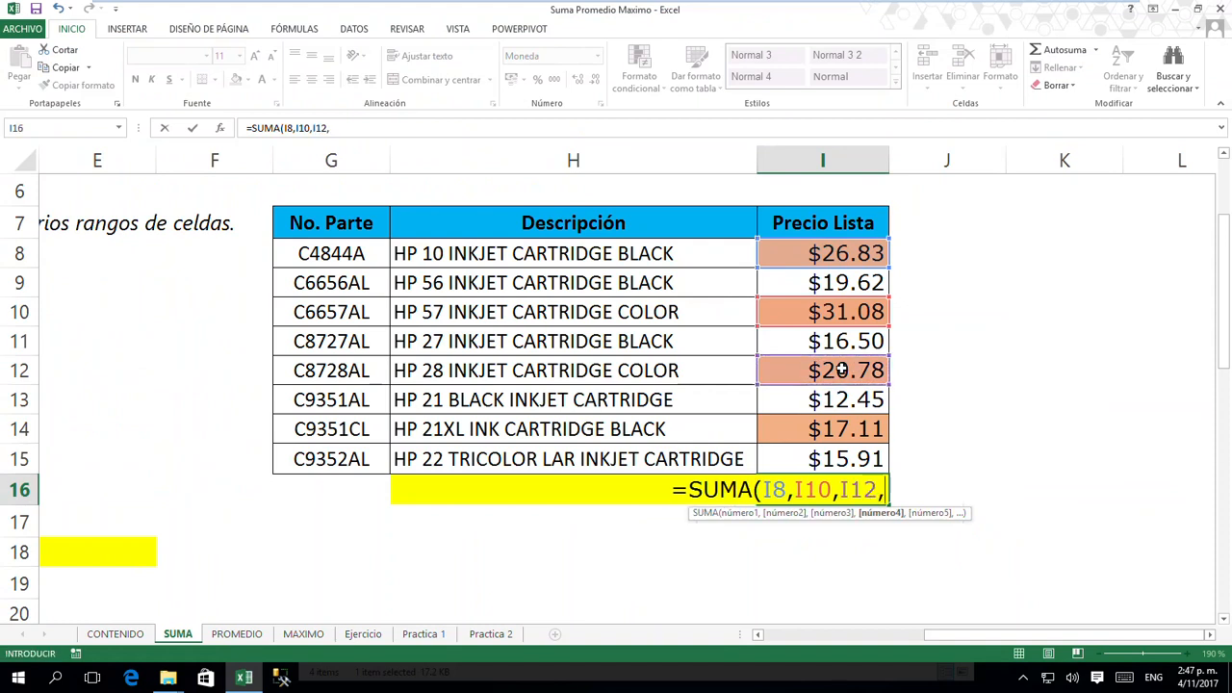
pyautogui.click(832, 429)
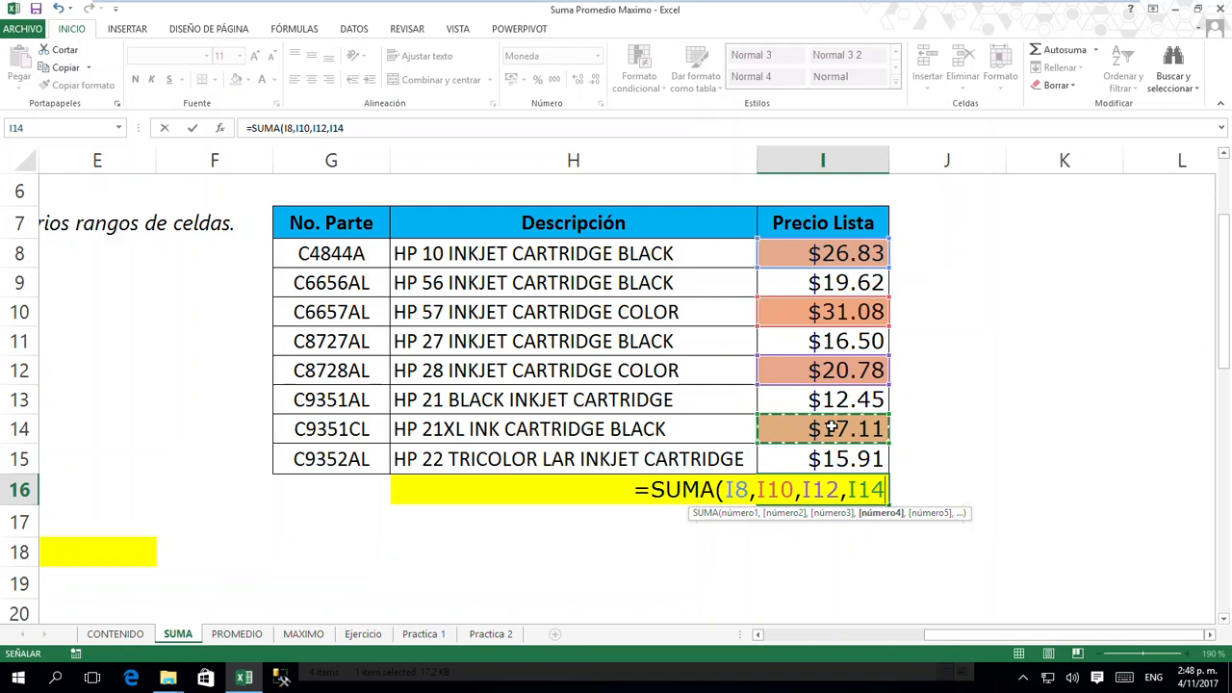
pyautogui.press('Return')
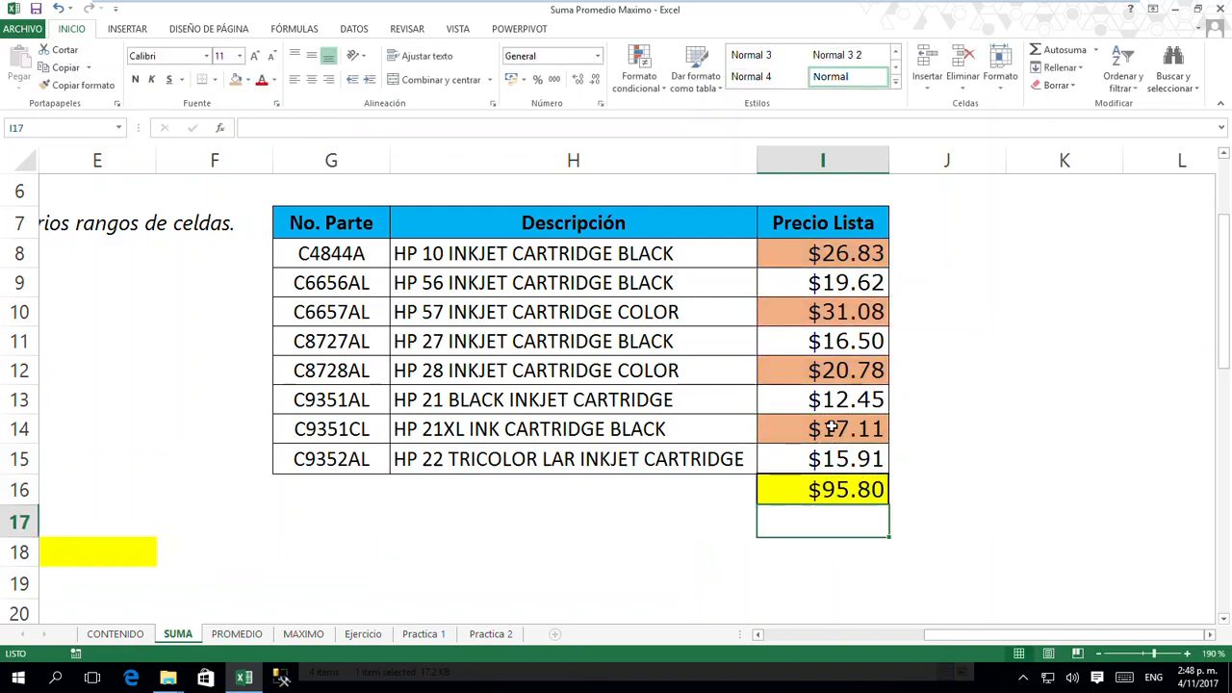
# - Check the total in I16 against each of the highlighted prices in I8, I10, I12 and I14
pyautogui.click(875, 486)
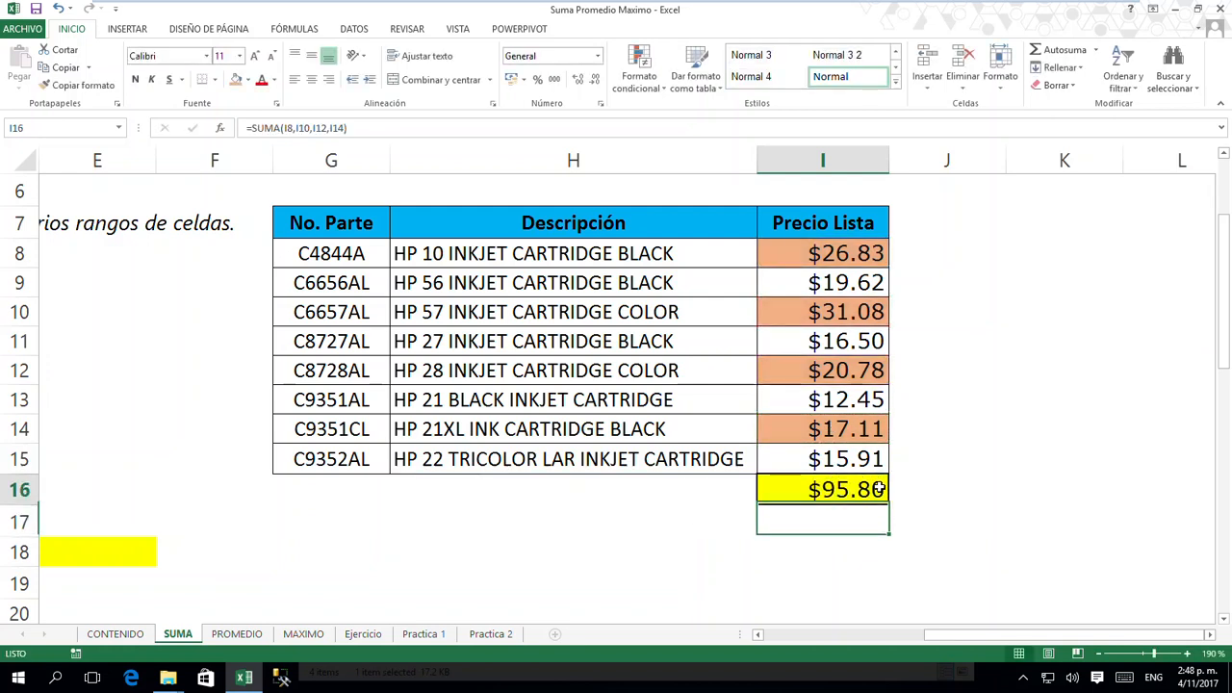
pyautogui.click(835, 430)
pyautogui.click(836, 371)
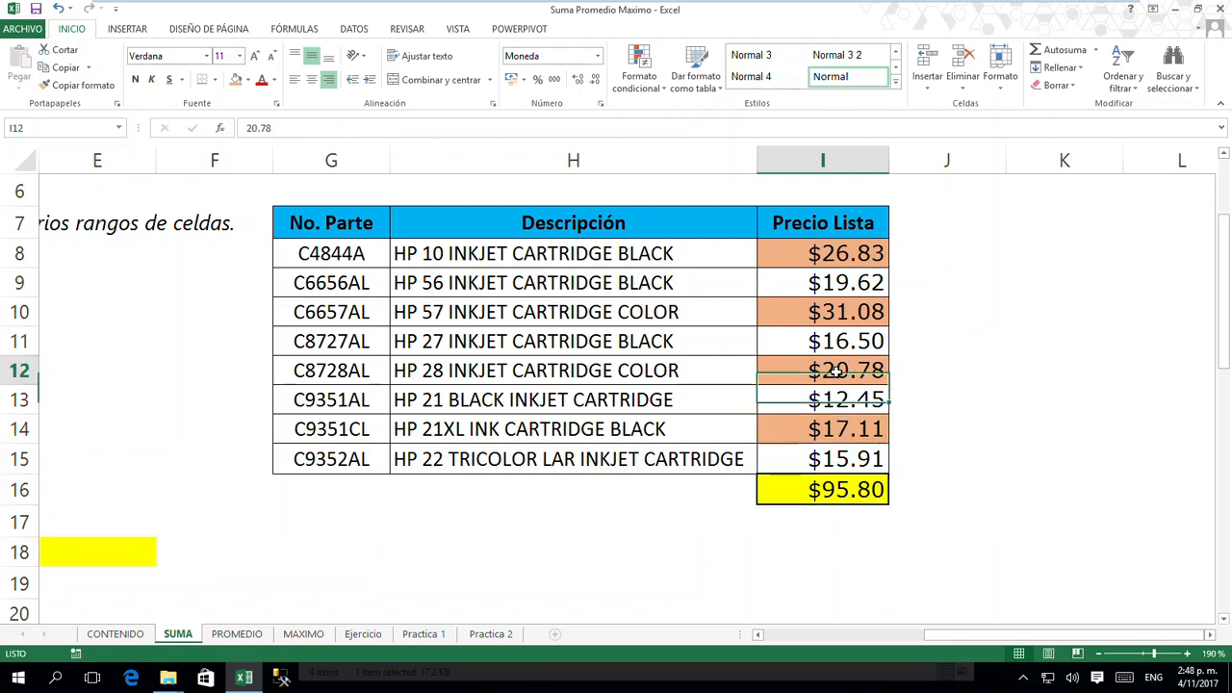
pyautogui.click(839, 315)
pyautogui.click(838, 256)
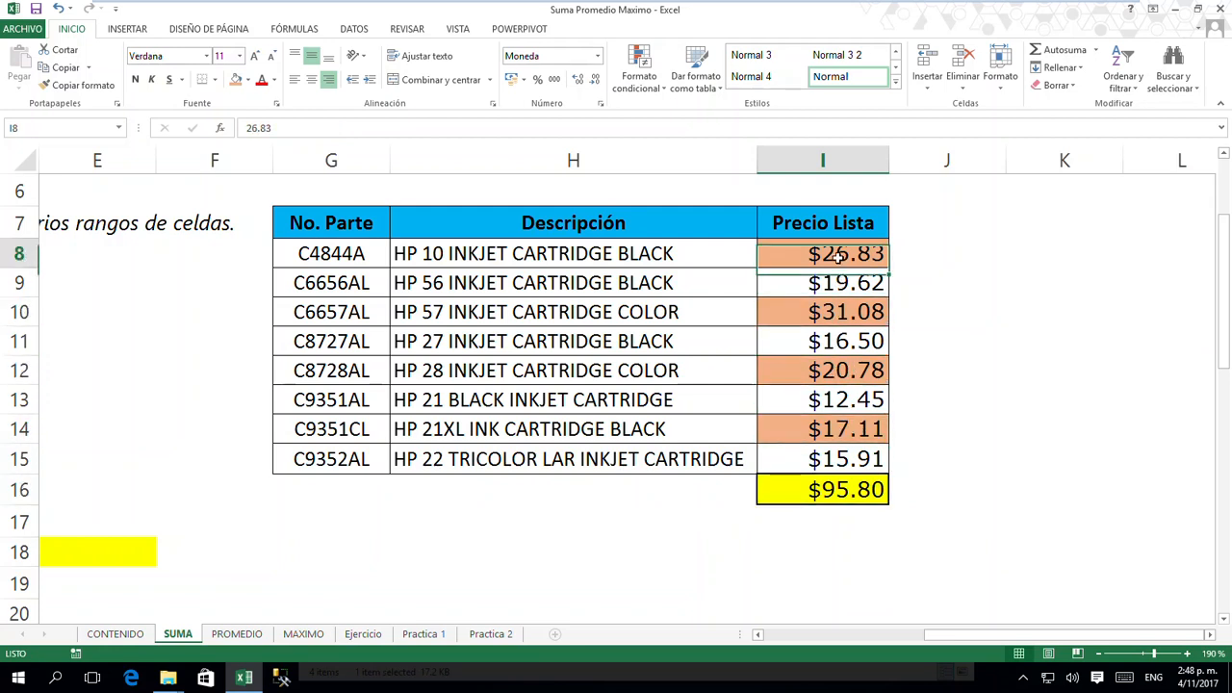
pyautogui.click(834, 309)
pyautogui.click(825, 371)
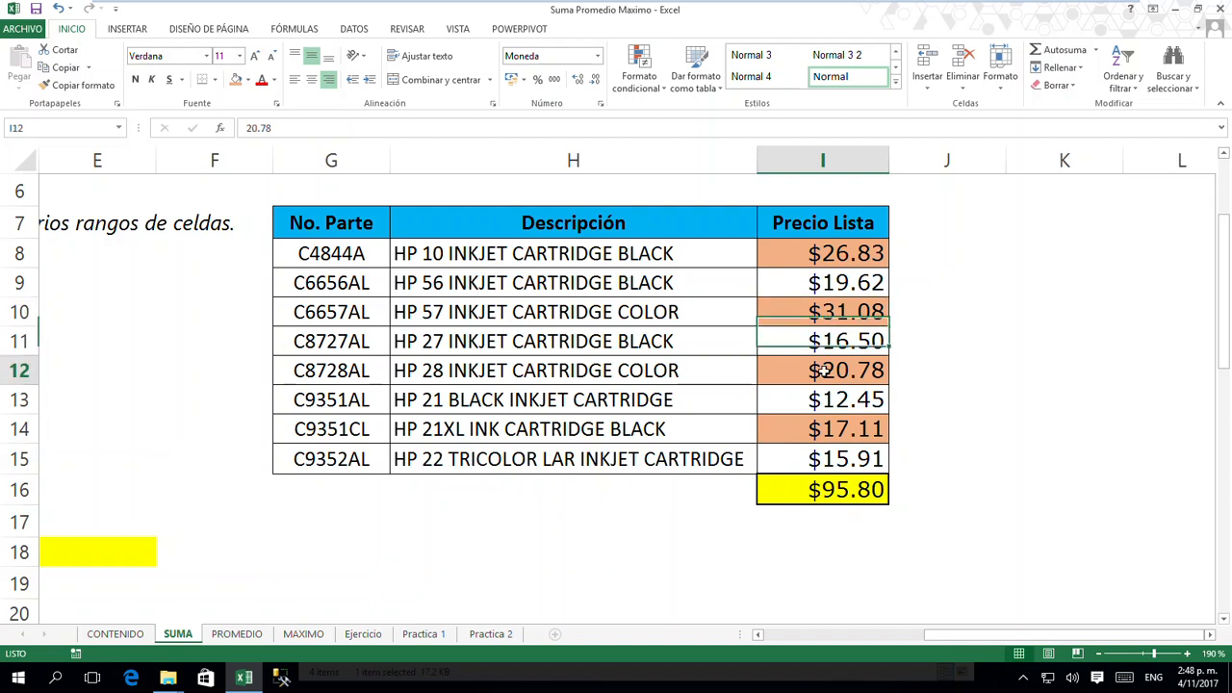
pyautogui.click(824, 427)
# - Compare the full price range I8:I15 with the highlighted cells and review the cell references in the I16 formula
pyautogui.moveTo(838, 255); pyautogui.dragTo(833, 460)
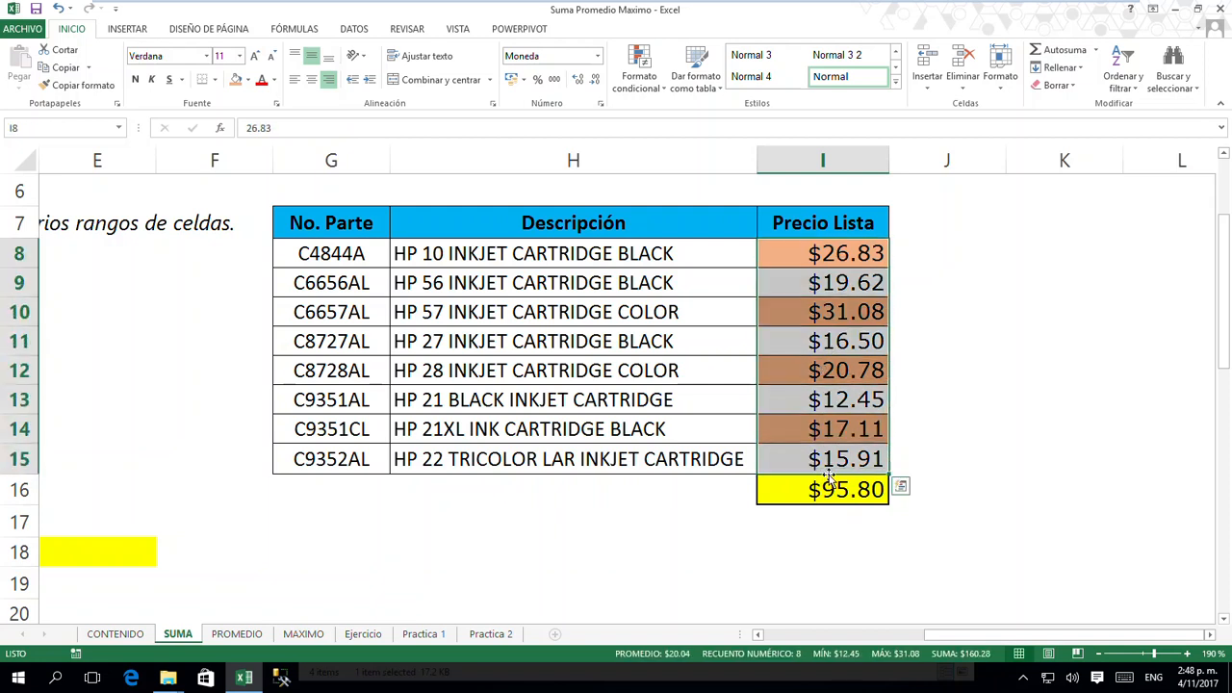
pyautogui.click(833, 257)
pyautogui.click(827, 308)
pyautogui.click(820, 373)
pyautogui.click(825, 423)
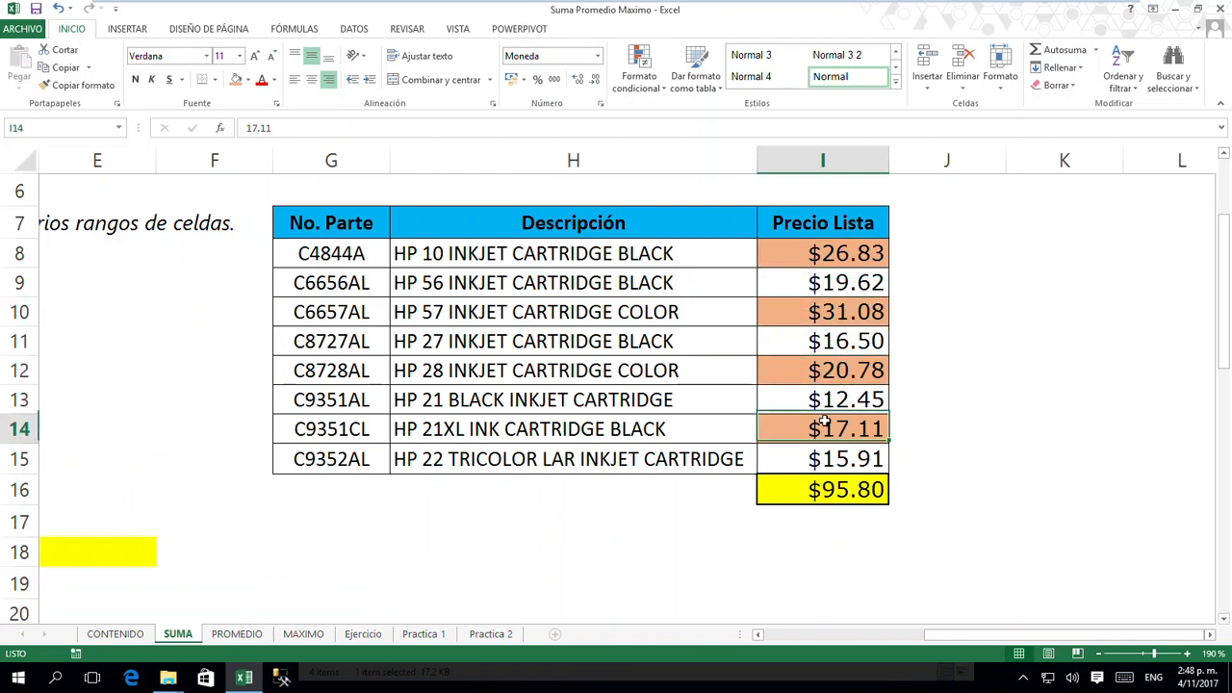
pyautogui.doubleClick(829, 487)
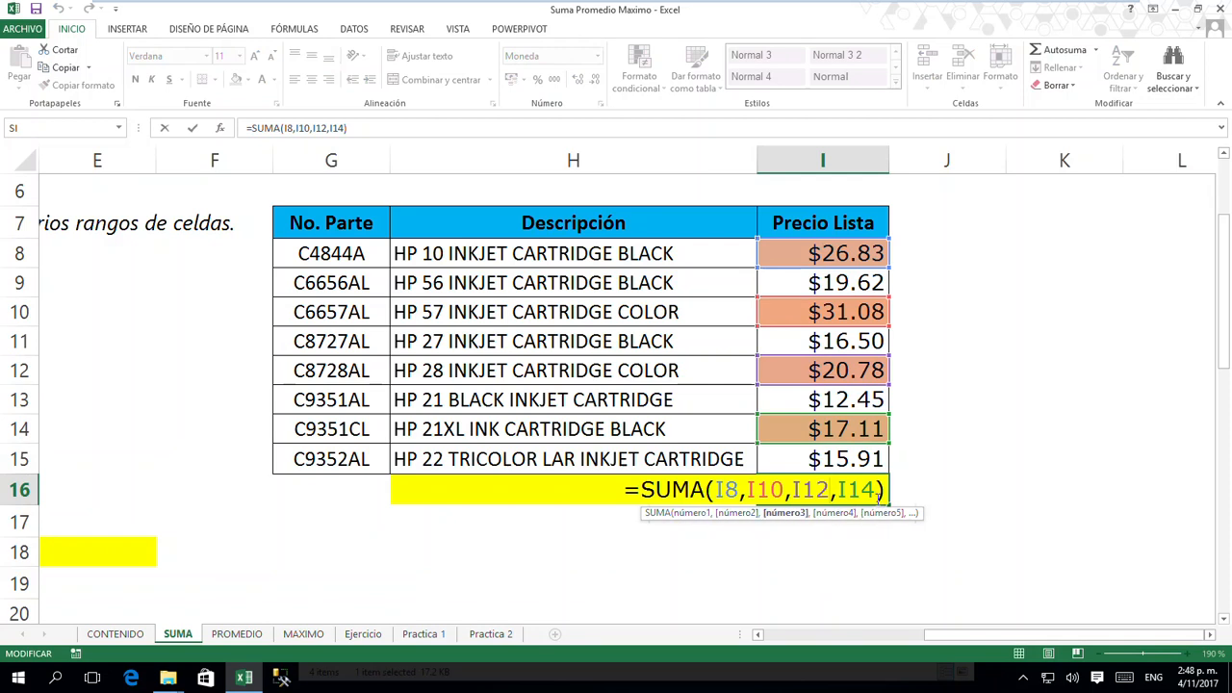
pyautogui.press('Return')
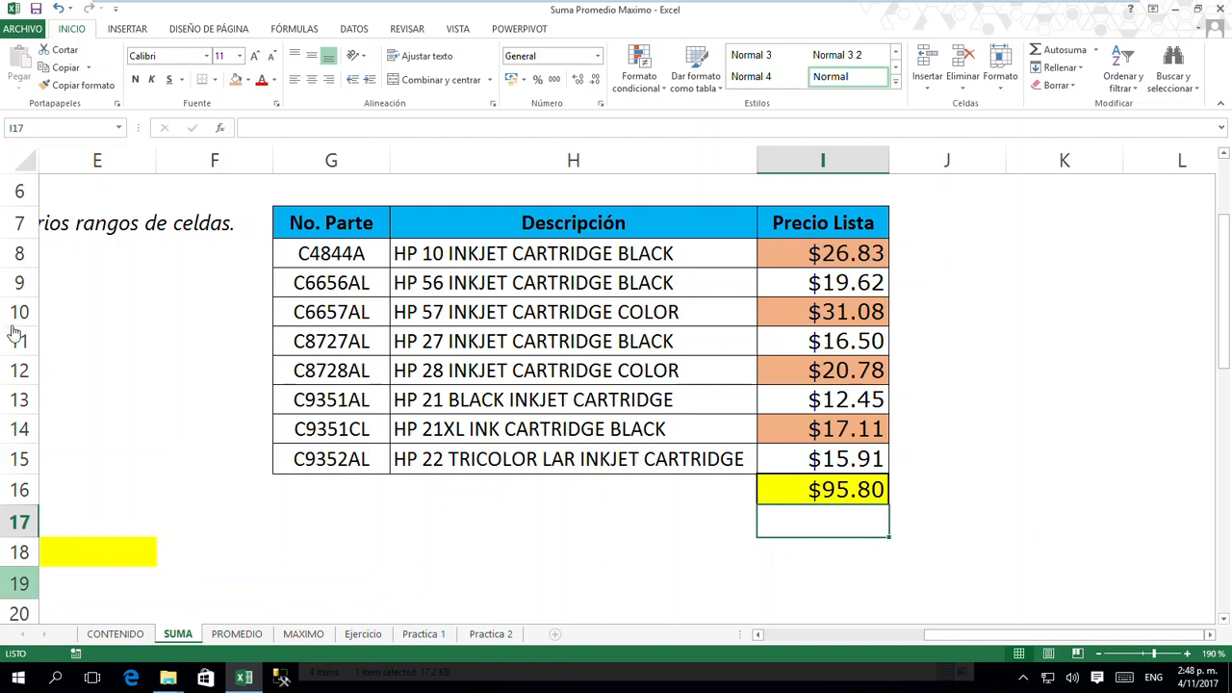
# - Switch to the PROMEDIO sheet and point red arrows at the arguments A1 and A2 of the =PROMEDIO(A1,A2) example
pyautogui.click(237, 634)
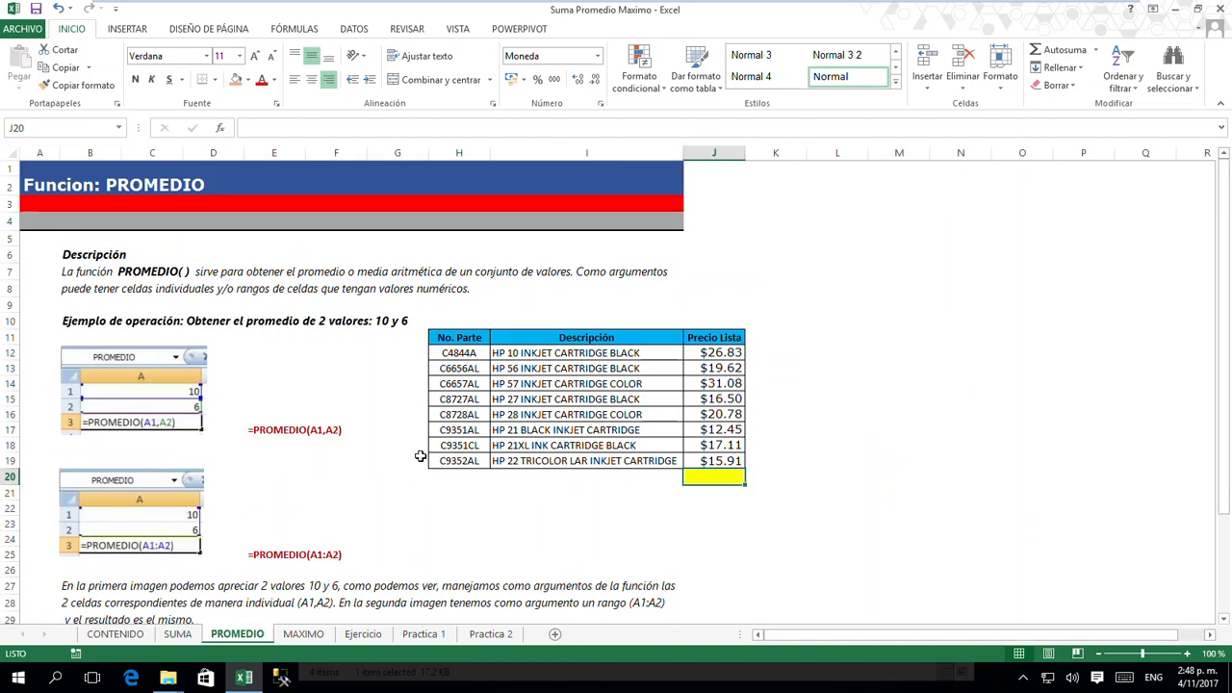
pyautogui.click(420, 489)
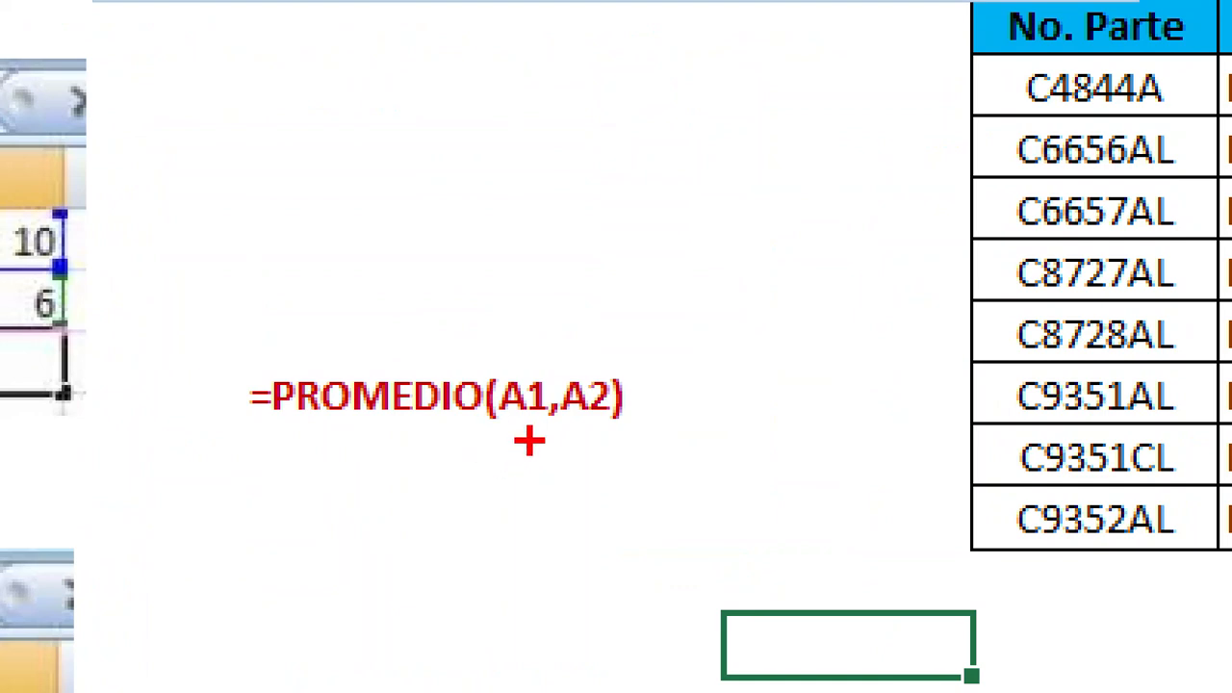
pyautogui.moveTo(529, 441); pyautogui.dragTo(520, 564)
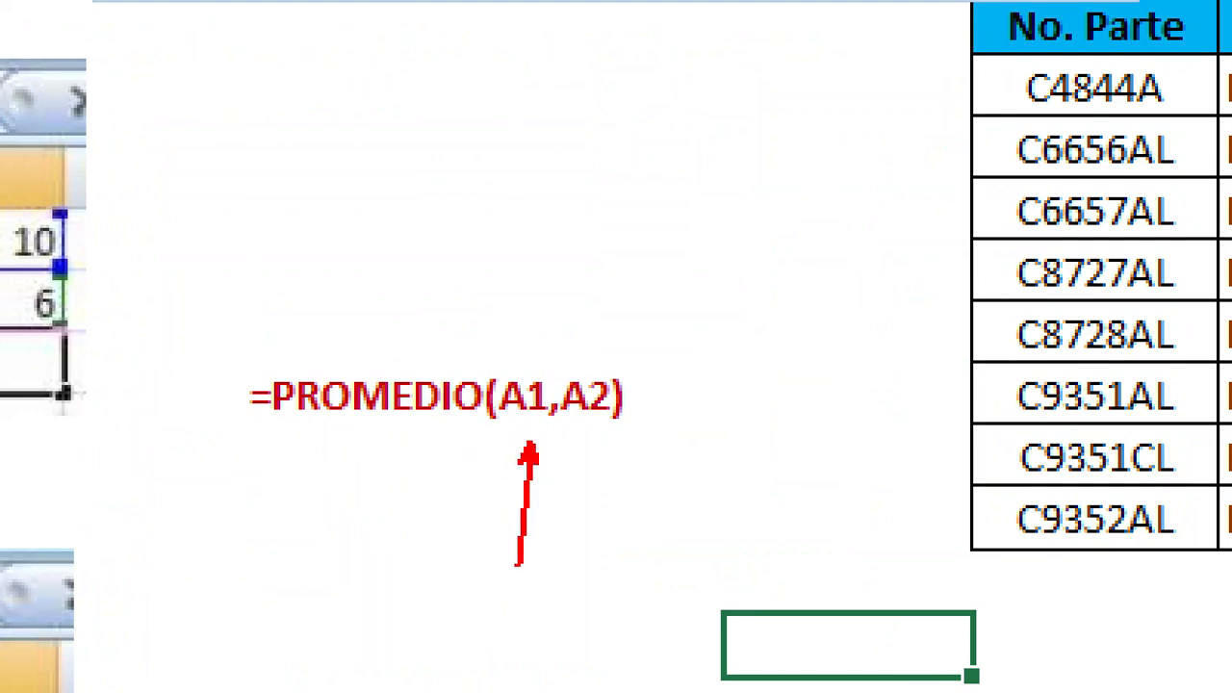
pyautogui.moveTo(600, 458); pyautogui.dragTo(600, 592)
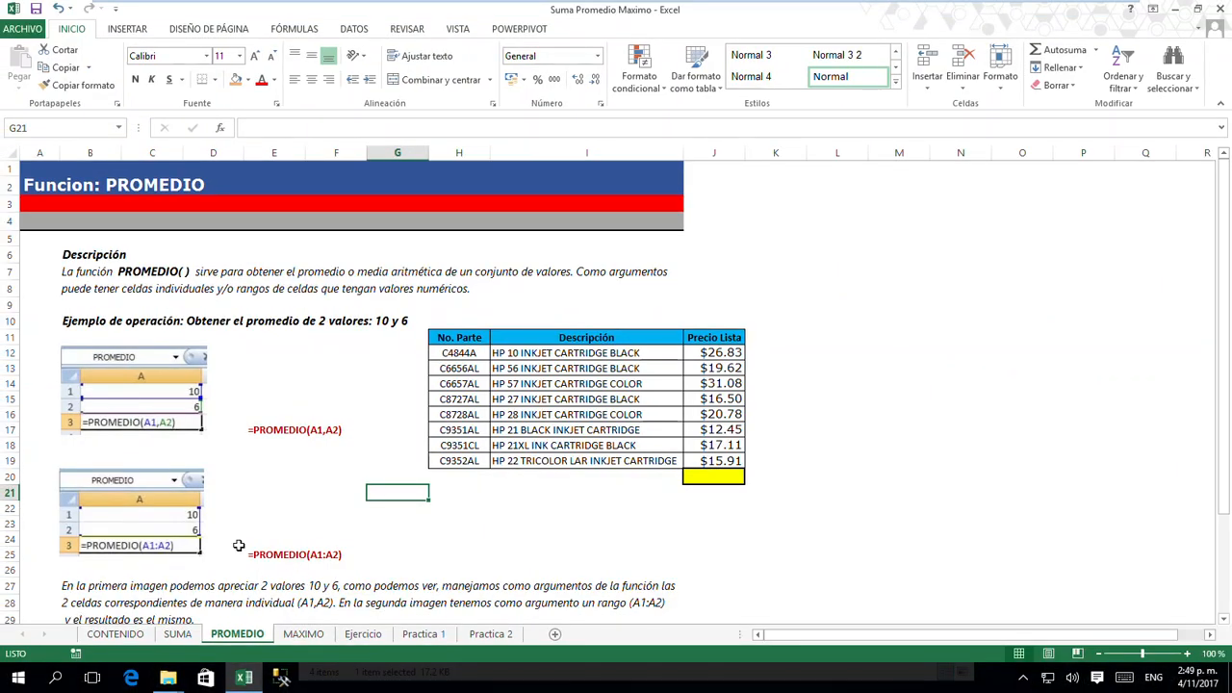
# - Examine the range-based example =PROMEDIO(A1:A2) beside the second example image
pyautogui.click(167, 561)
pyautogui.moveTo(239, 544); pyautogui.dragTo(312, 566)
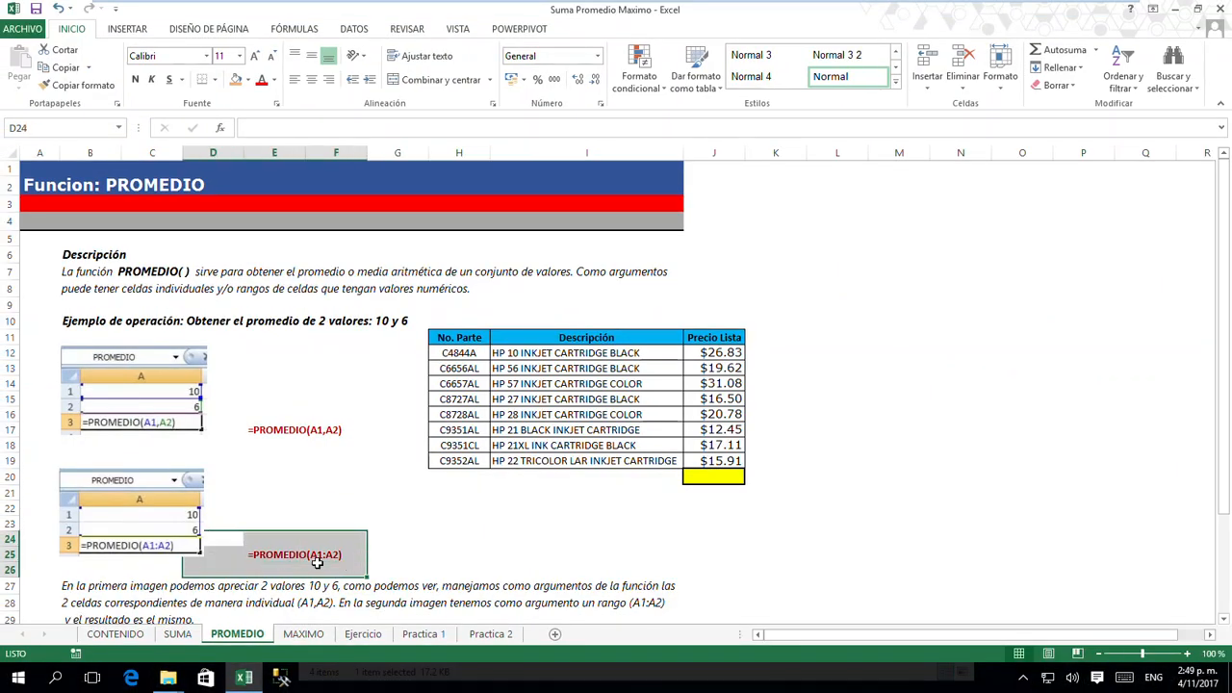
pyautogui.click(386, 555)
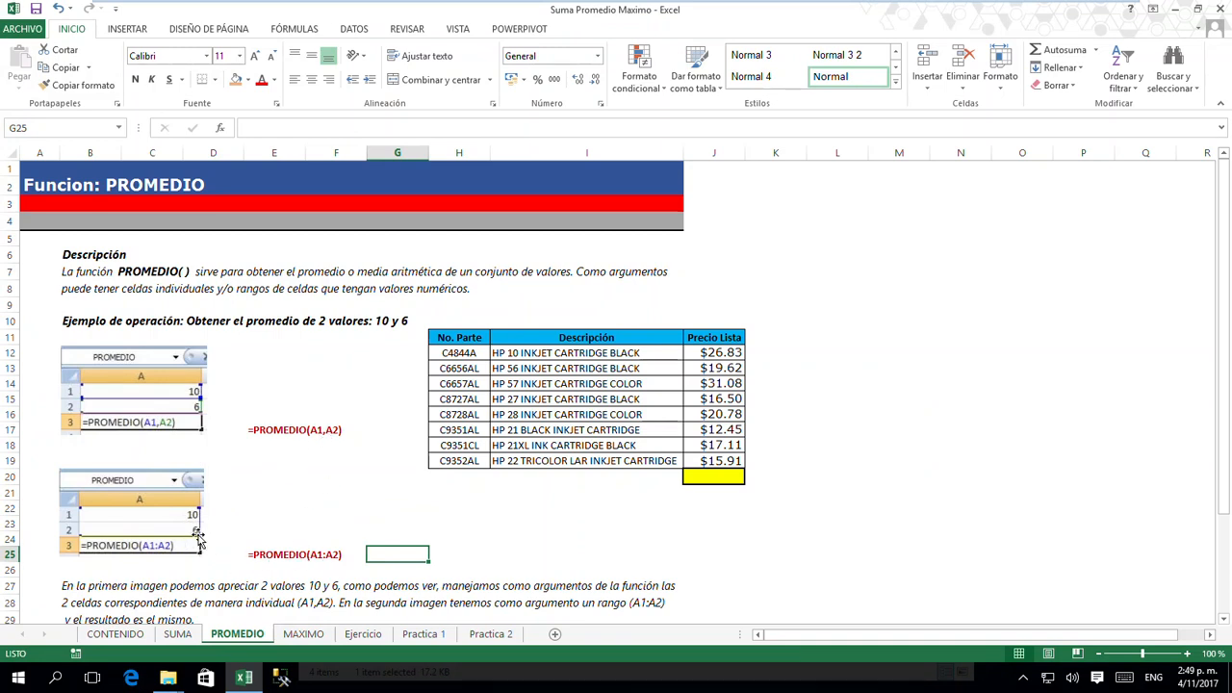
pyautogui.click(281, 522)
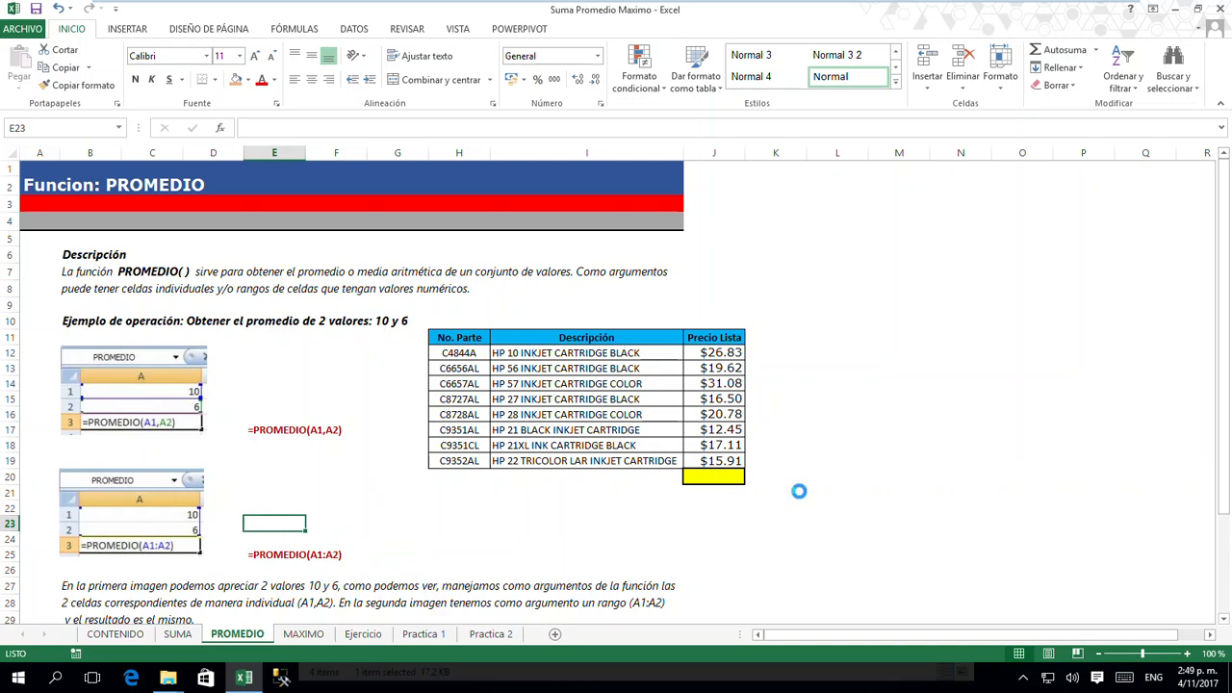
# - Average the full Precio Lista range in the yellow cell J20 with =PROMEDIO(J12:J19)
pyautogui.scroll(6, 799, 491)
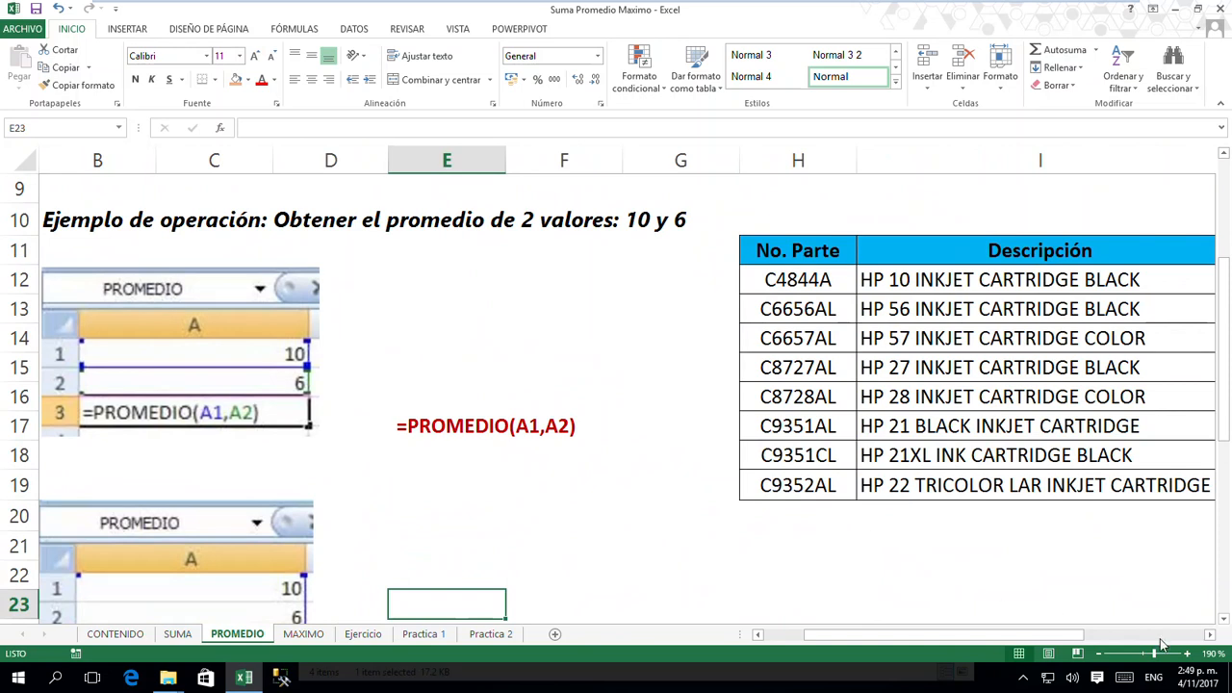
pyautogui.click(1209, 635)
pyautogui.click(1209, 635)
pyautogui.click(1209, 635)
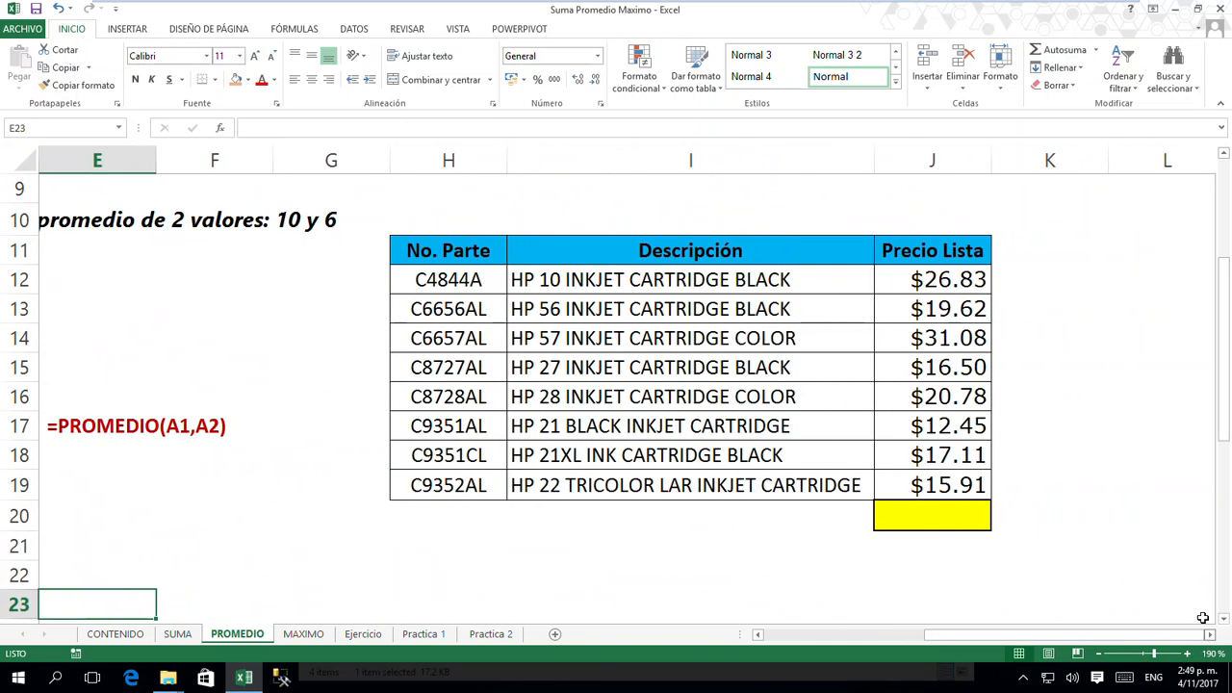
pyautogui.click(967, 516)
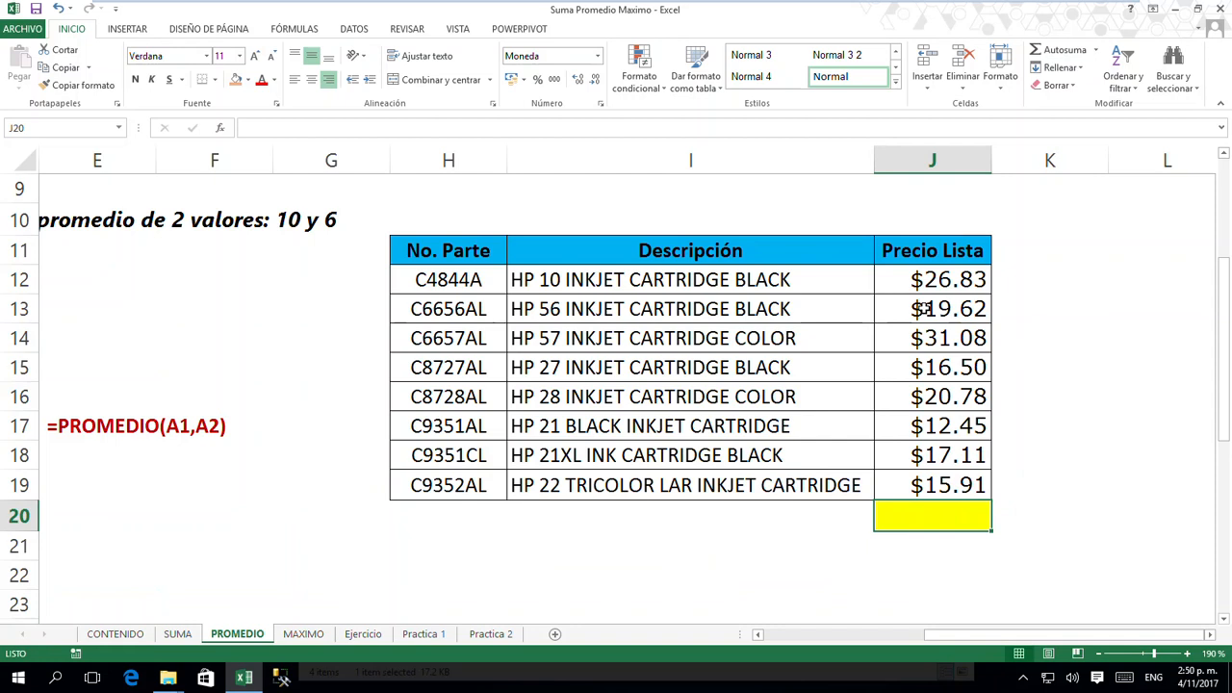
pyautogui.write('=')
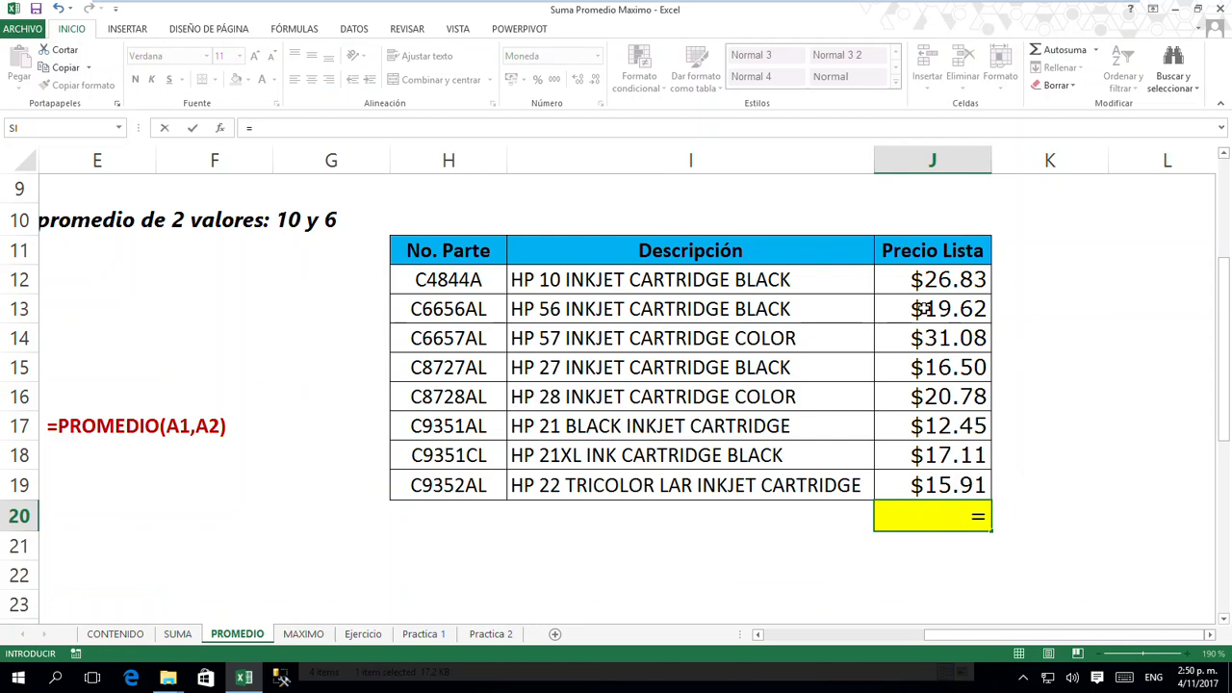
pyautogui.write('PROM')
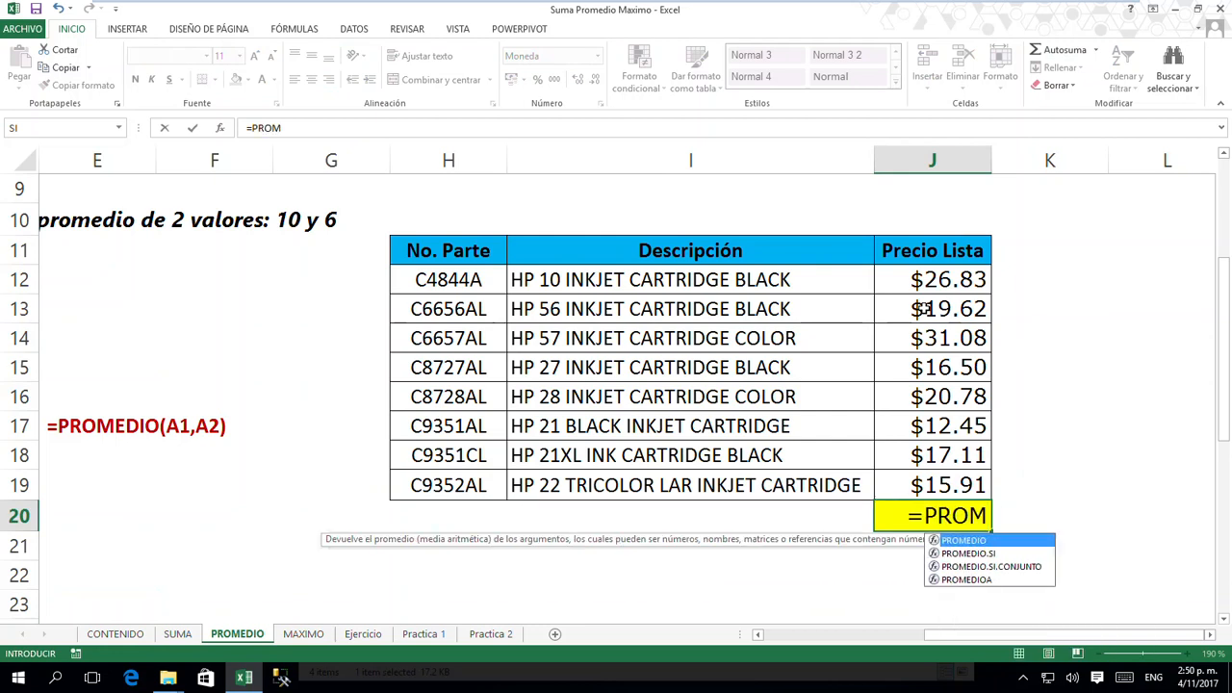
pyautogui.doubleClick(966, 541)
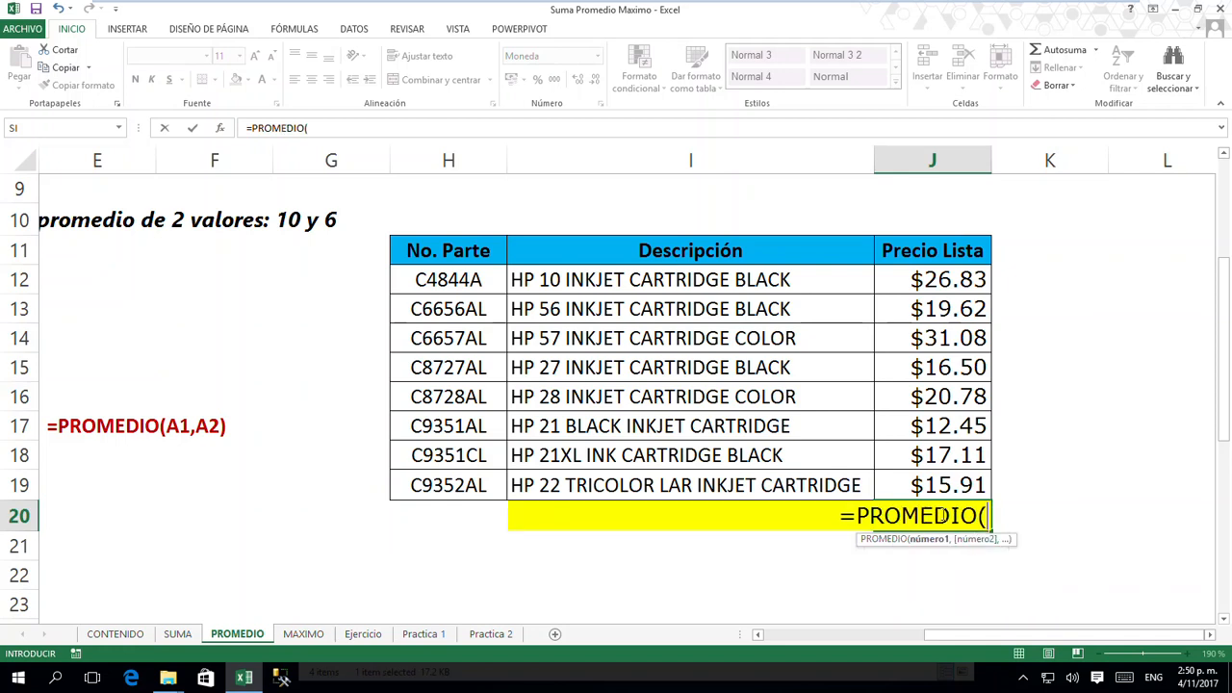
pyautogui.click(958, 283)
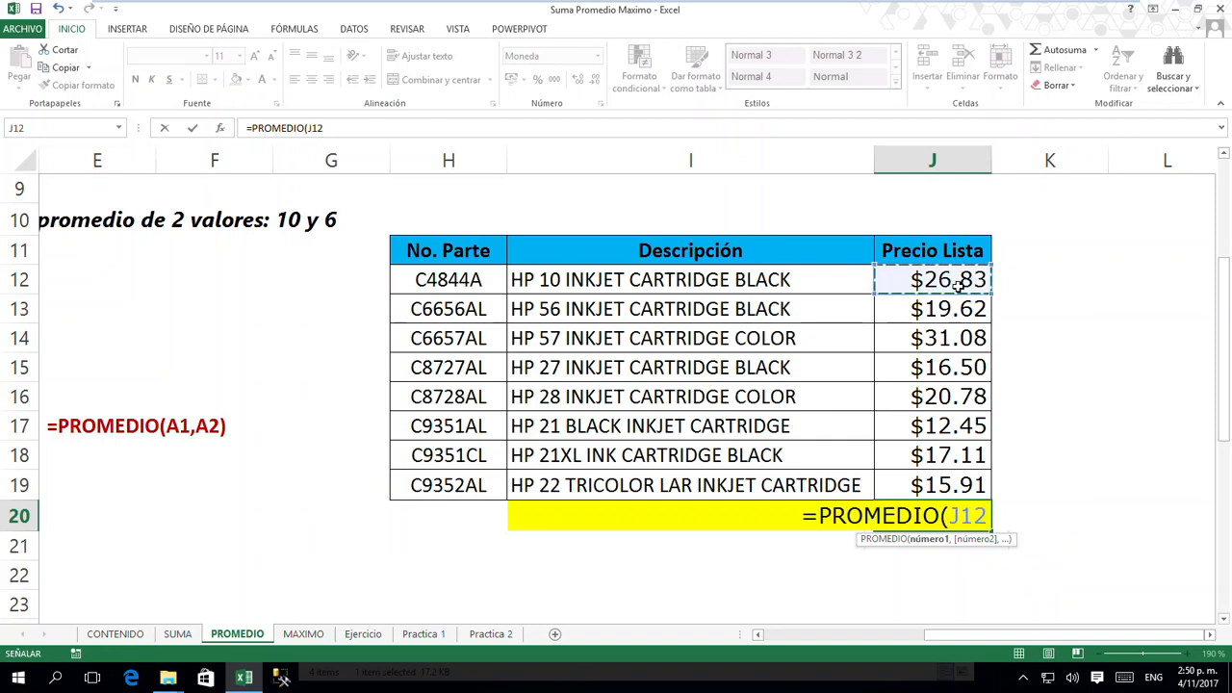
pyautogui.moveTo(959, 285); pyautogui.dragTo(952, 483)
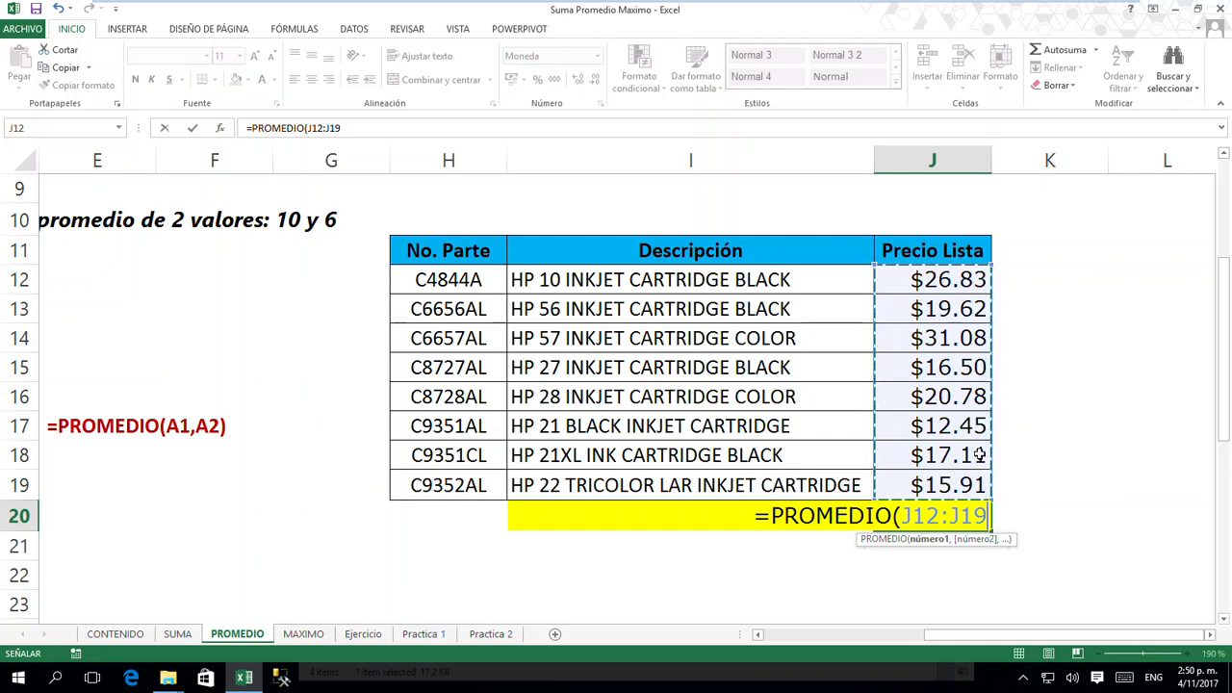
pyautogui.press('Return')
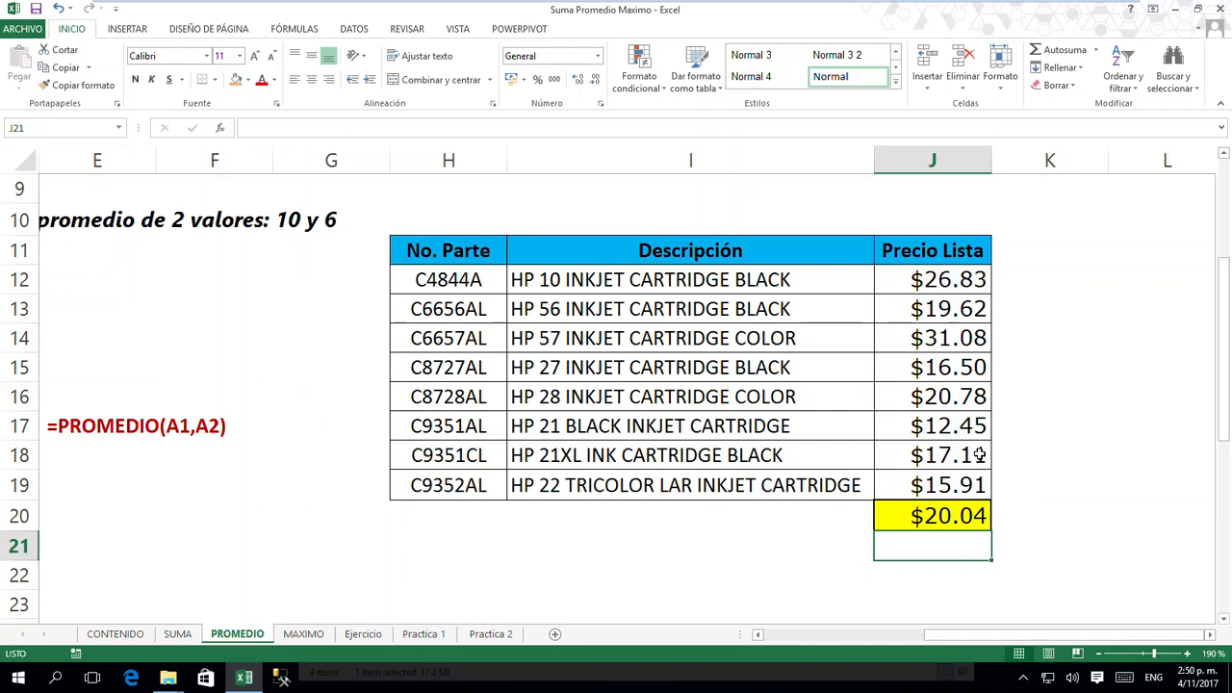
# - Review the averaged price range J12:J19 and the PROMEDIO formula in J20
pyautogui.click(960, 286)
pyautogui.moveTo(951, 306); pyautogui.dragTo(939, 479)
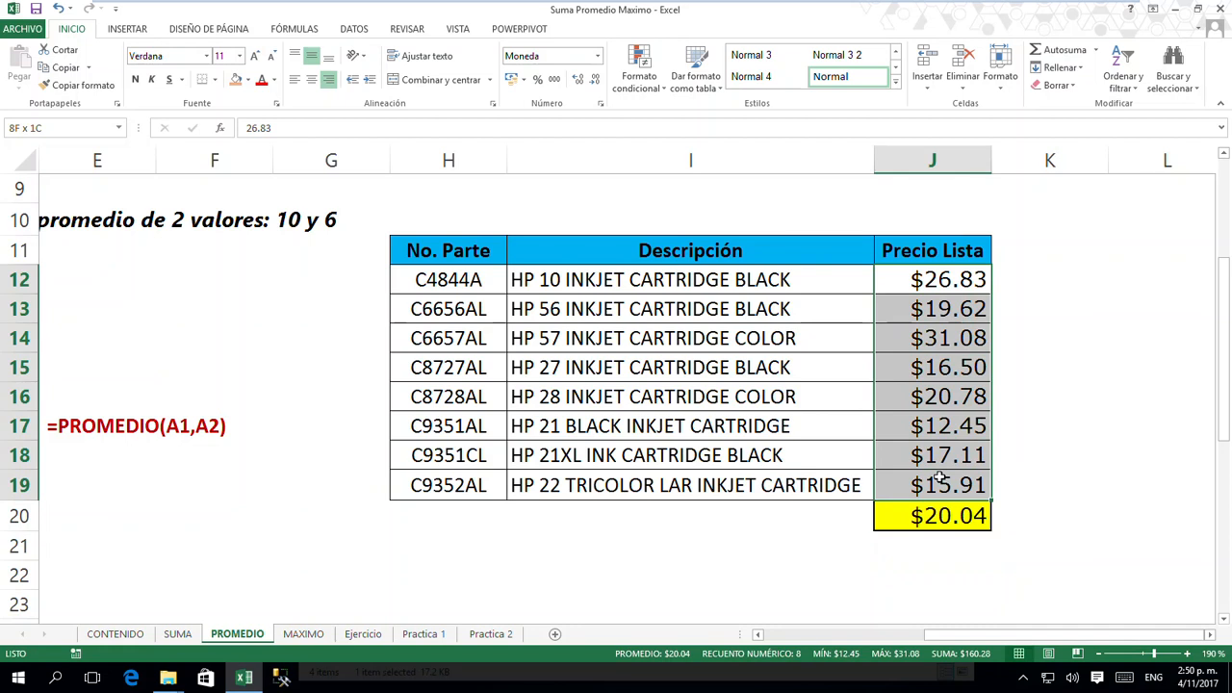
pyautogui.moveTo(939, 479); pyautogui.dragTo(940, 492)
pyautogui.click(948, 514)
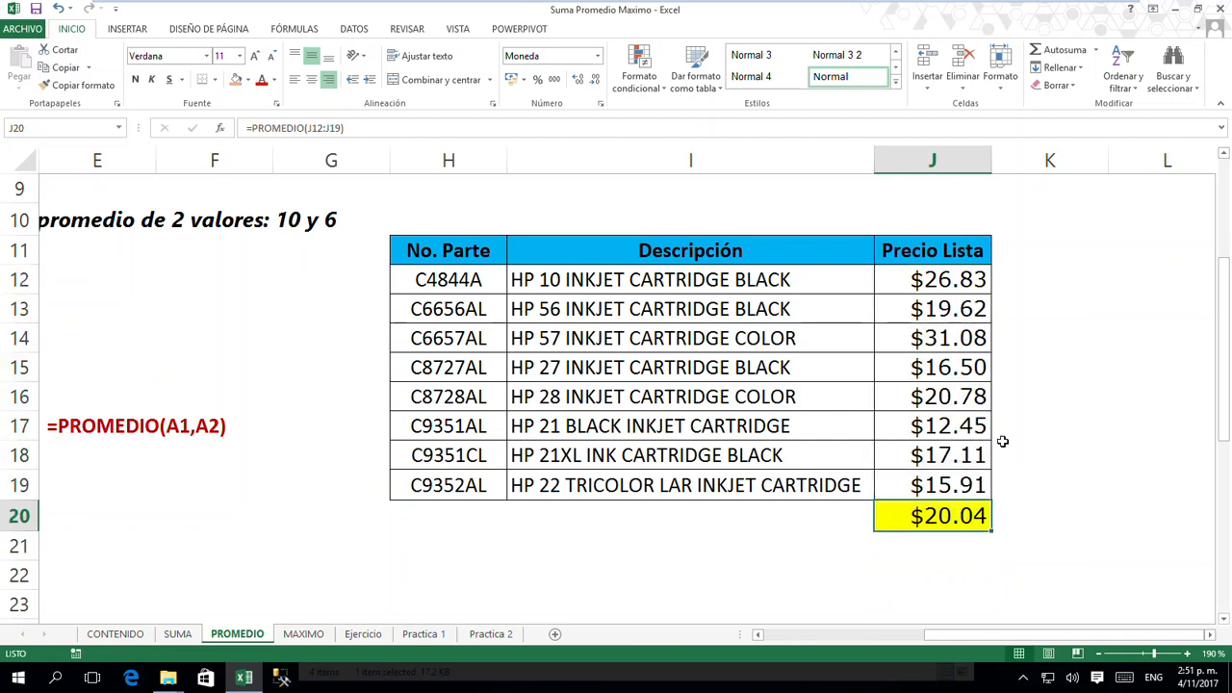
# - Highlight the non-adjacent price cells J12, J14, J16 and J18 with an orange fill
pyautogui.click(926, 280)
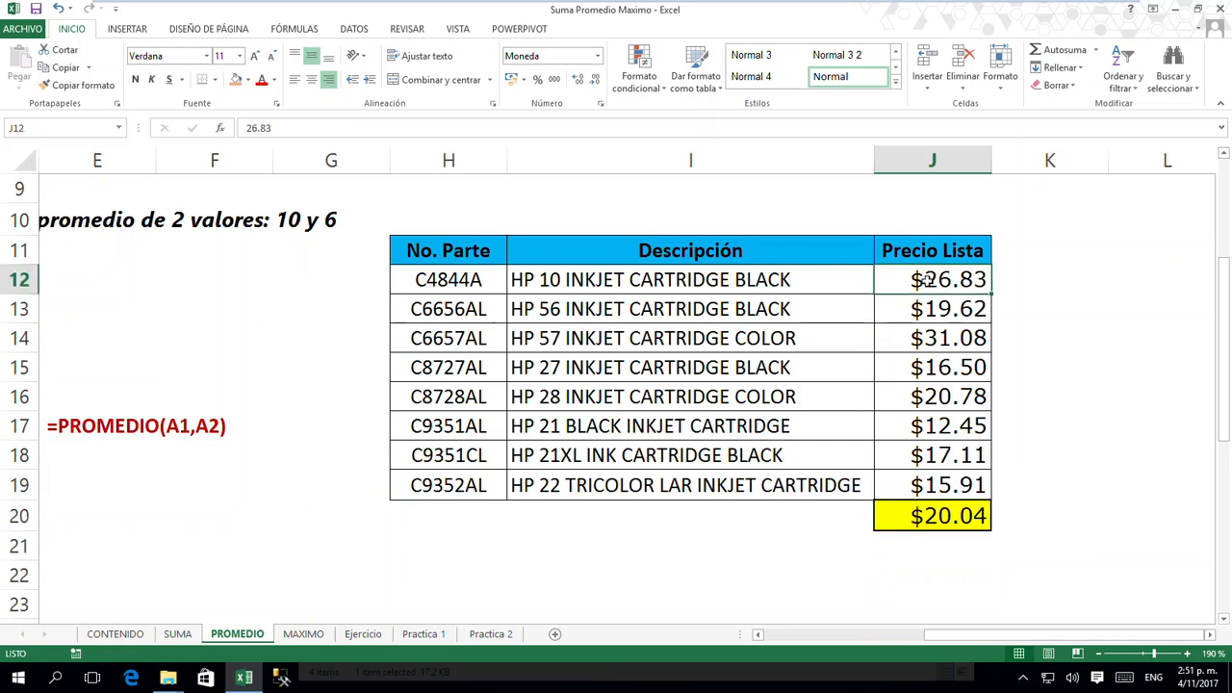
pyautogui.keyDown('ctrl'); pyautogui.click(946, 336); pyautogui.keyUp('ctrl')
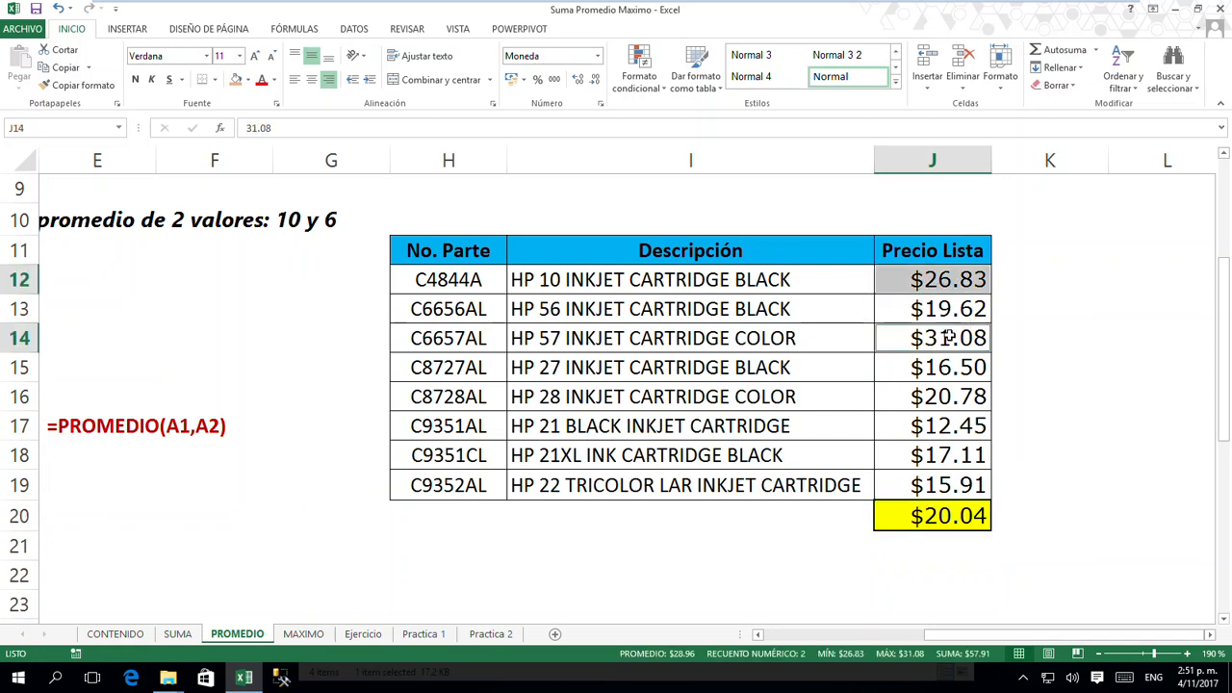
pyautogui.keyDown('ctrl'); pyautogui.click(948, 392); pyautogui.keyUp('ctrl')
pyautogui.keyDown('ctrl'); pyautogui.click(939, 455); pyautogui.keyUp('ctrl')
pyautogui.rightClick(939, 456)
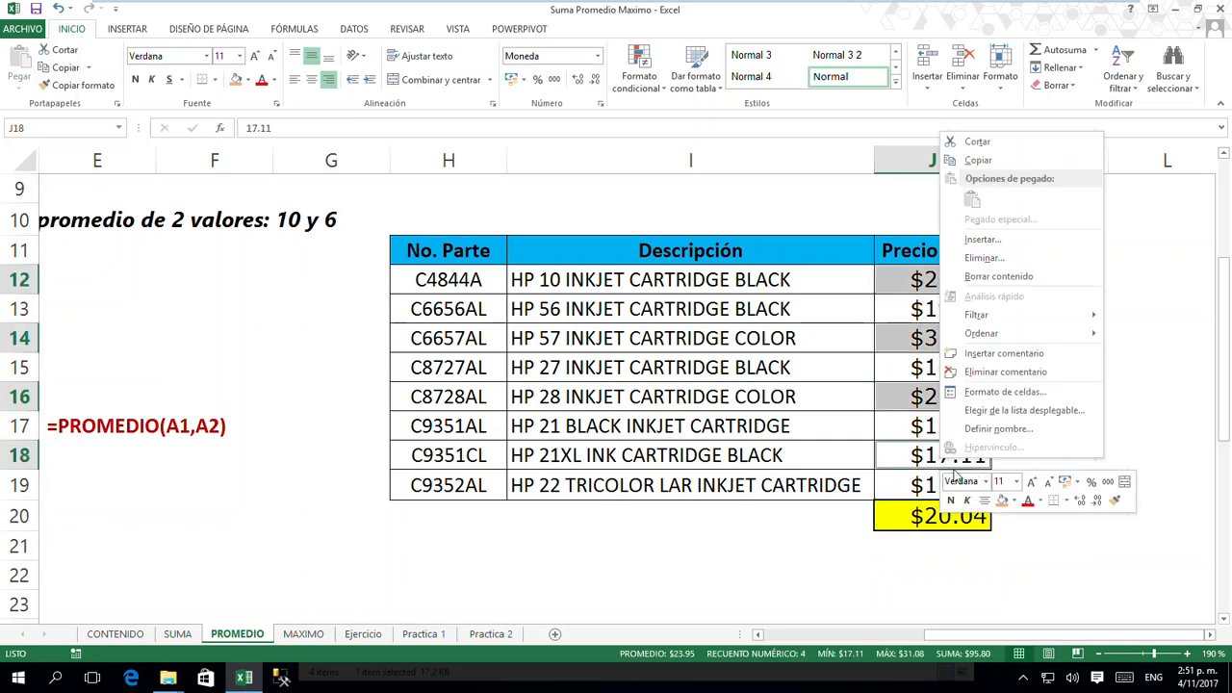
pyautogui.click(1002, 502)
pyautogui.click(1049, 366)
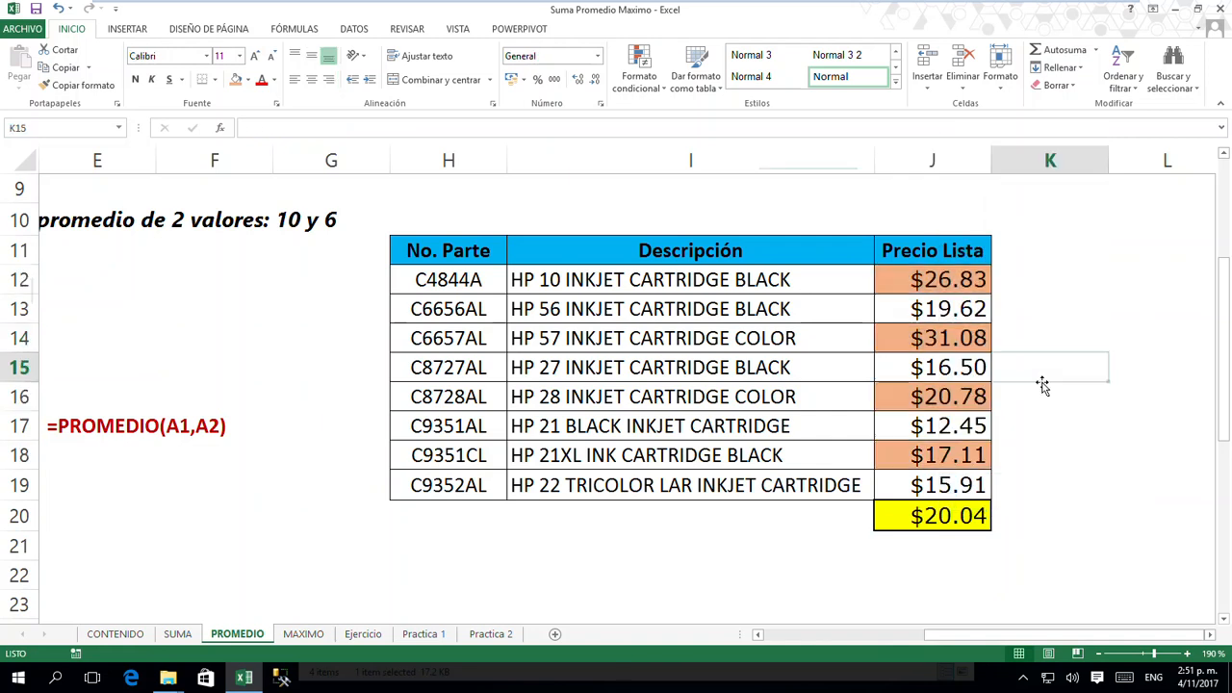
# - Clear the formula in J20 and start a new PROMEDIO function there with J12 as its first argument
pyautogui.click(946, 516)
pyautogui.press('Delete')
pyautogui.click(1039, 482)
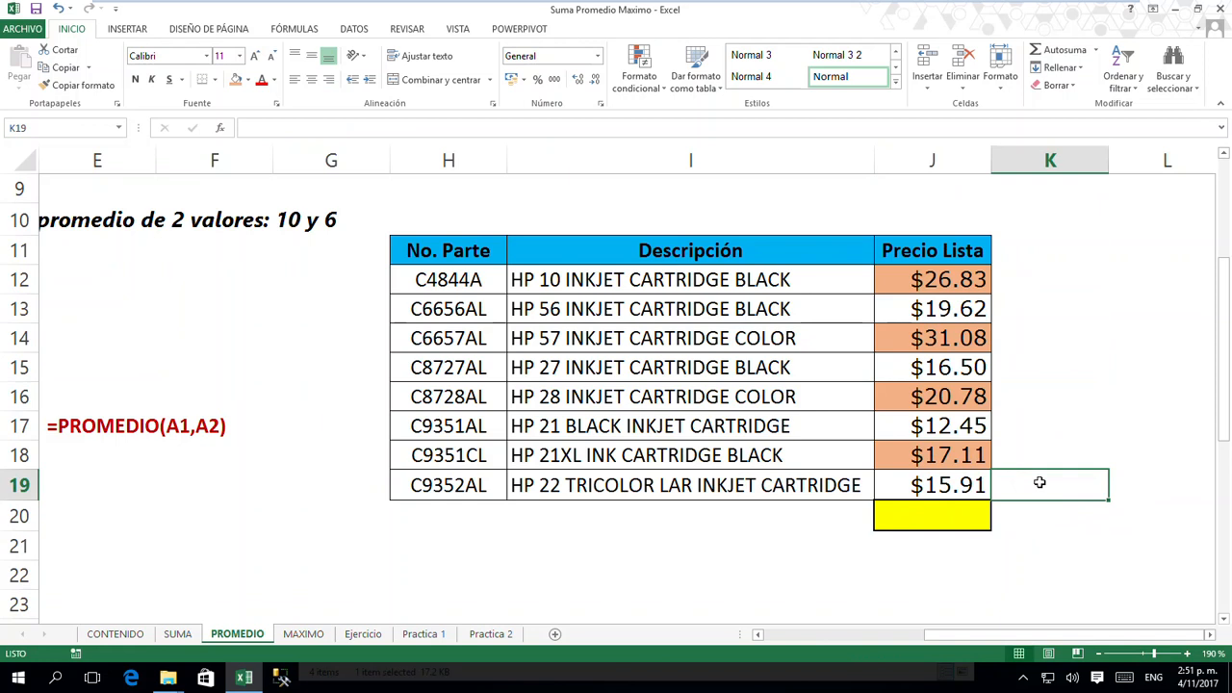
pyautogui.click(928, 516)
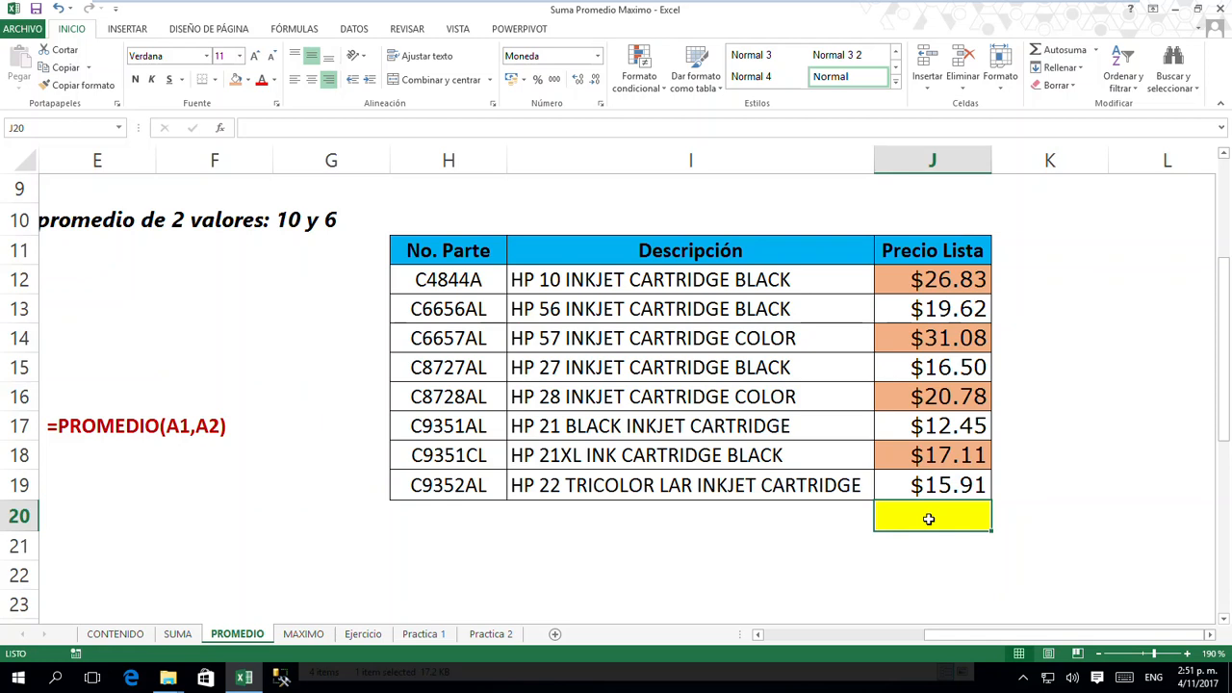
pyautogui.write('=')
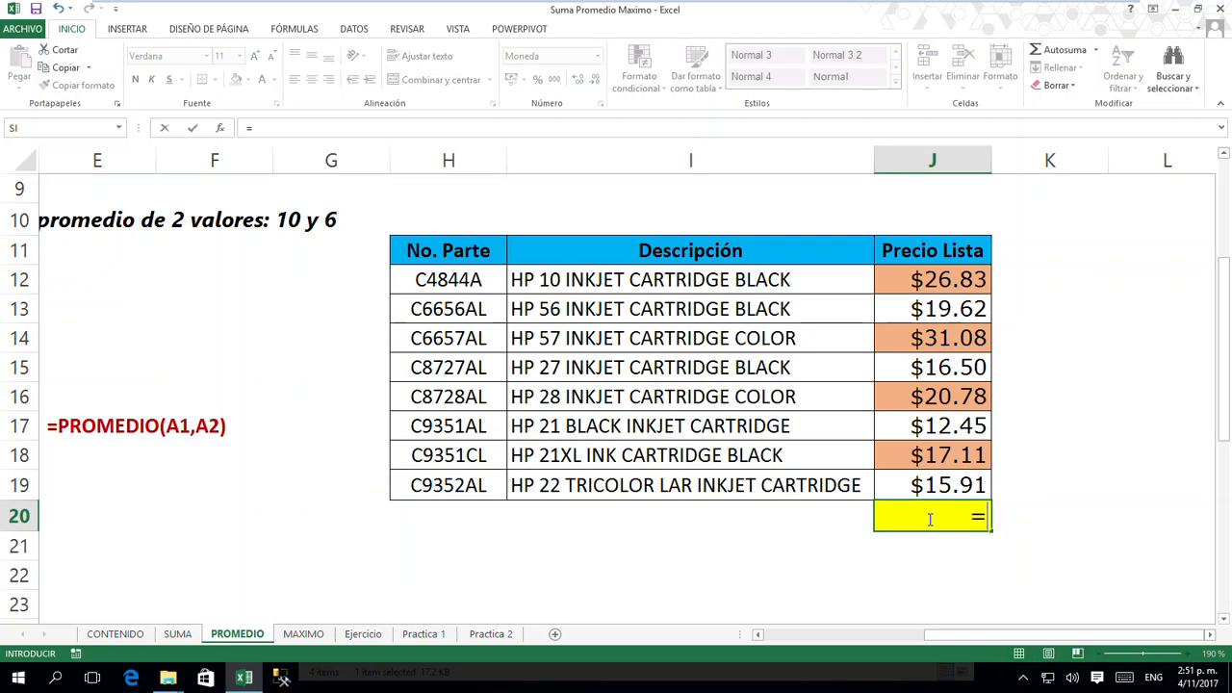
pyautogui.write('PROM')
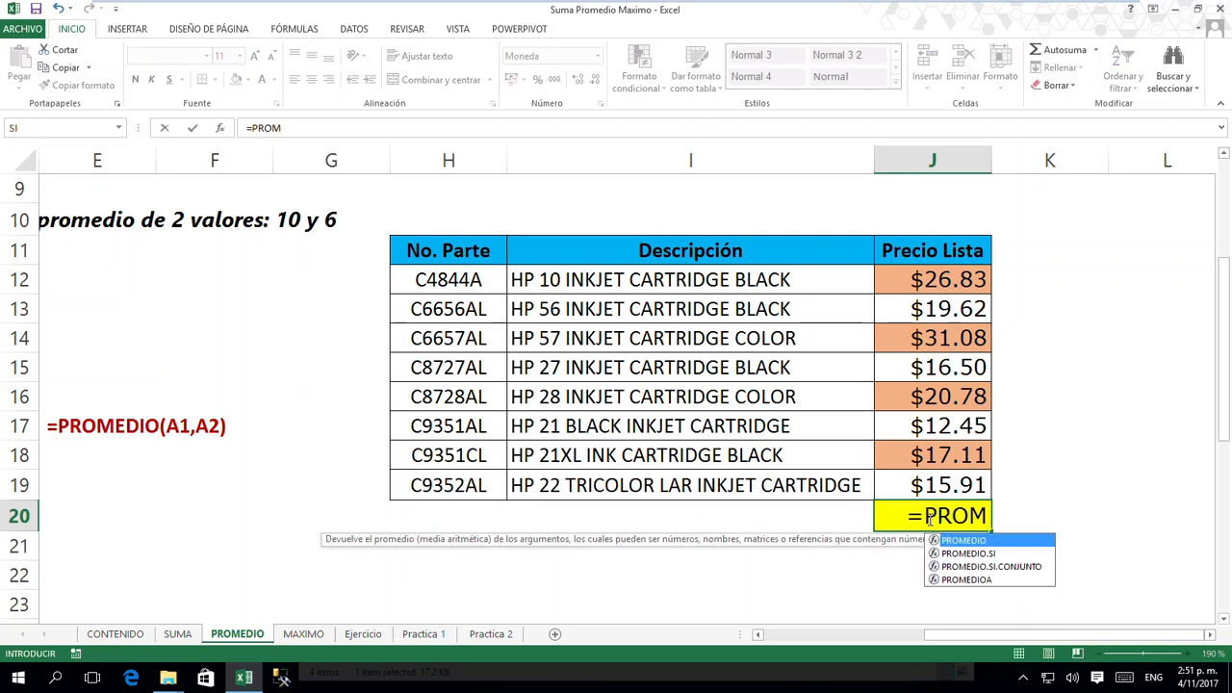
pyautogui.press('Tab')
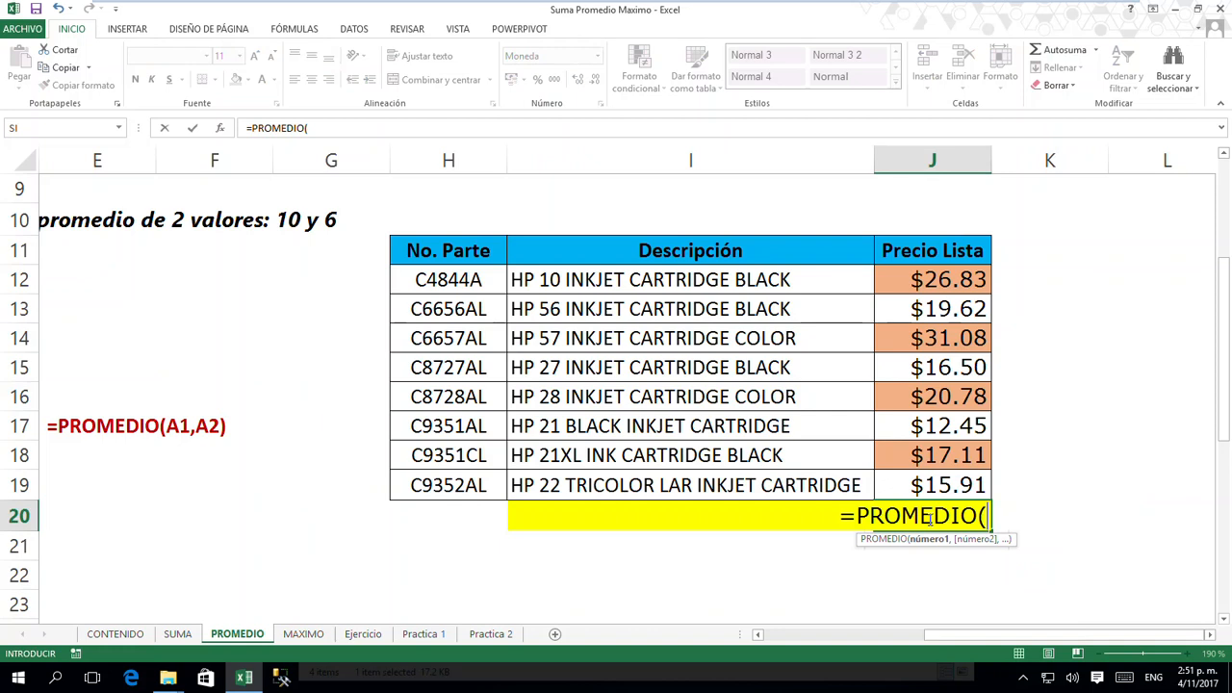
pyautogui.click(948, 280)
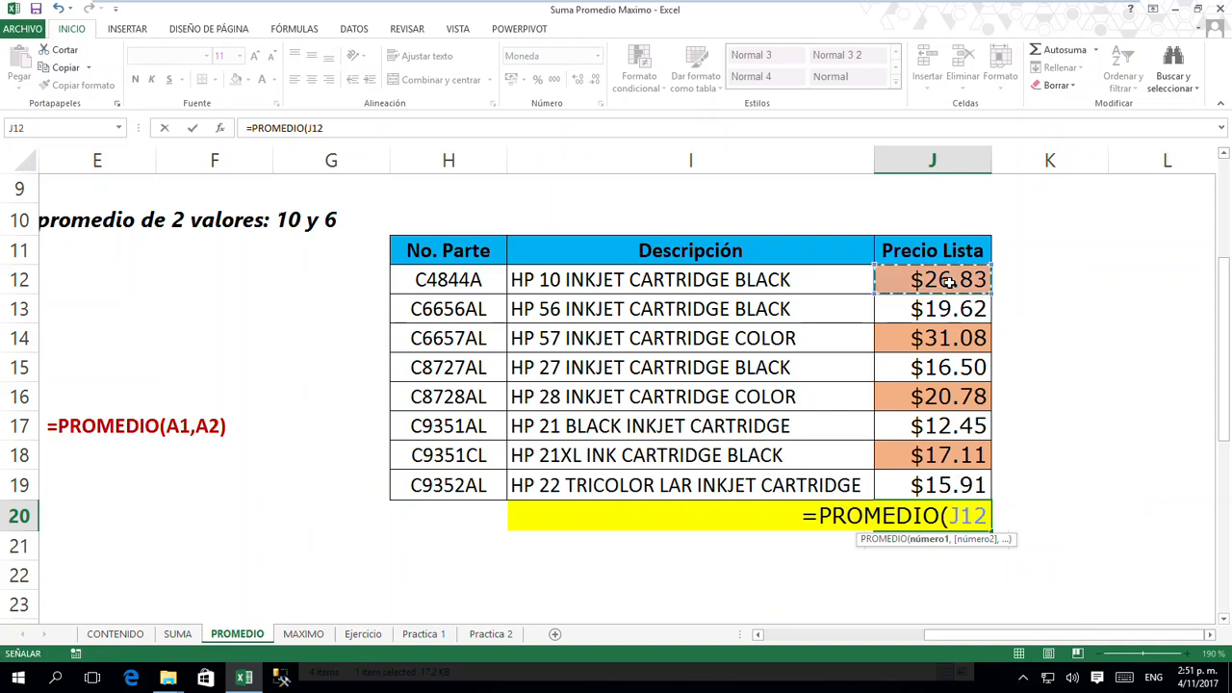
# - Complete the J20 formula with the highlighted cells J14, J16 and J18 as =PROMEDIO(J12,J14,J16,J18)
pyautogui.write(',')
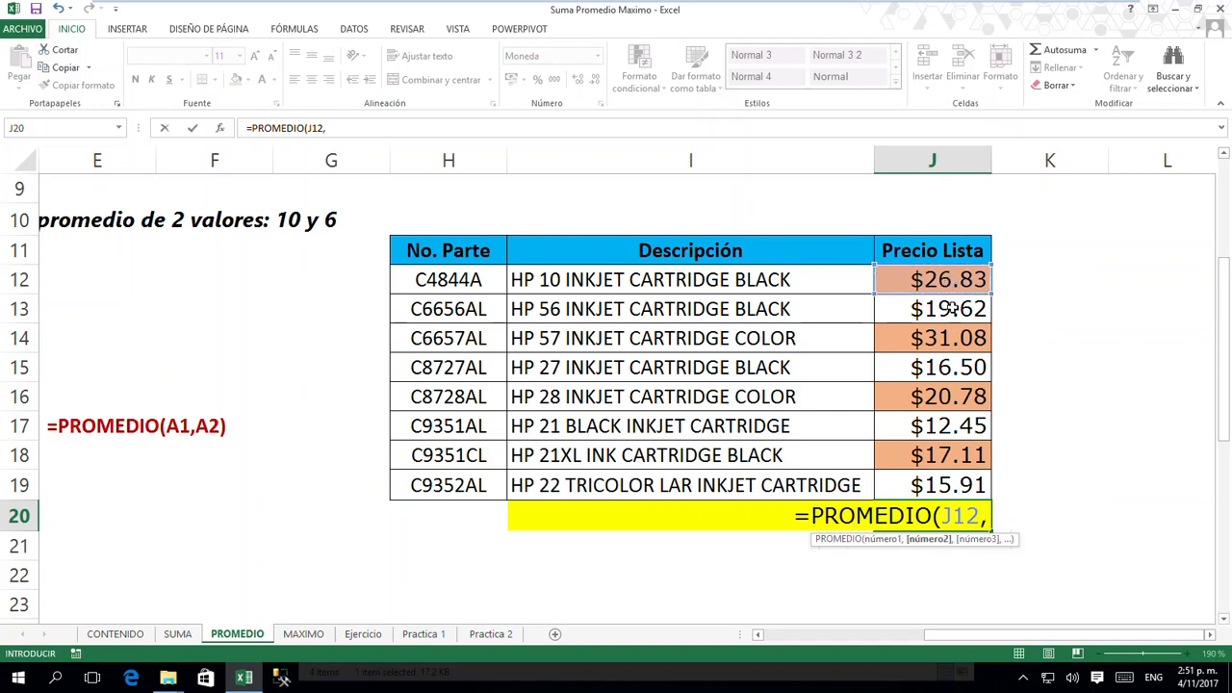
pyautogui.click(933, 339)
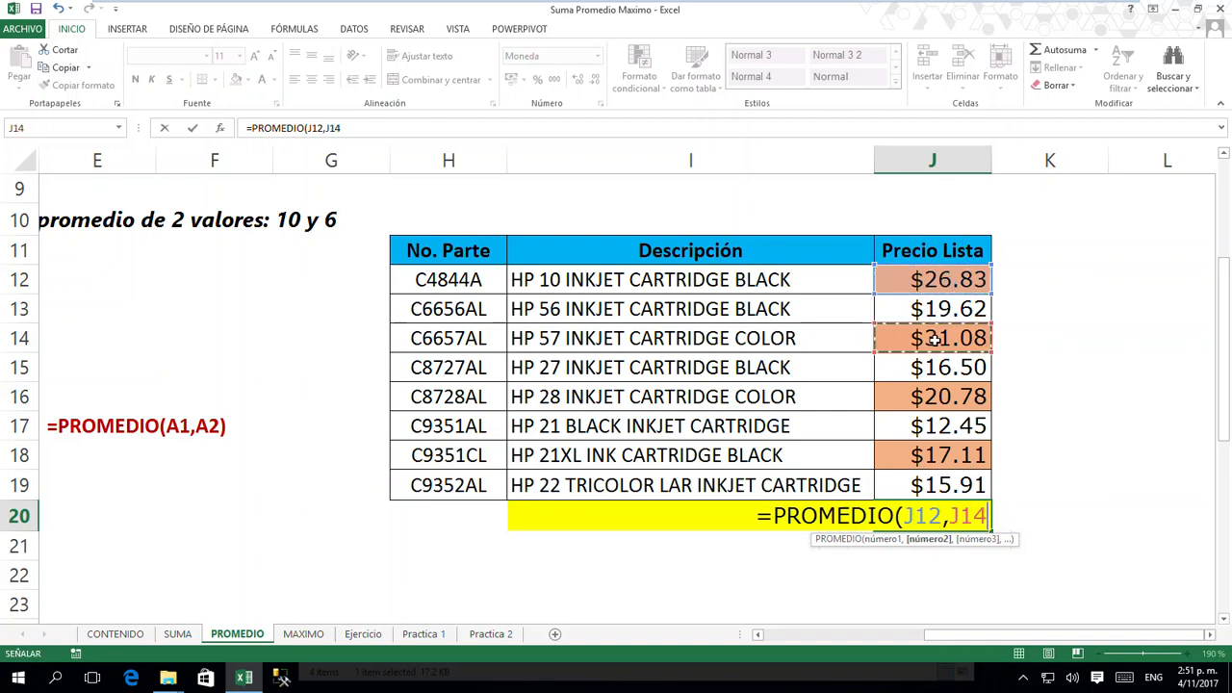
pyautogui.write(',')
pyautogui.click(941, 396)
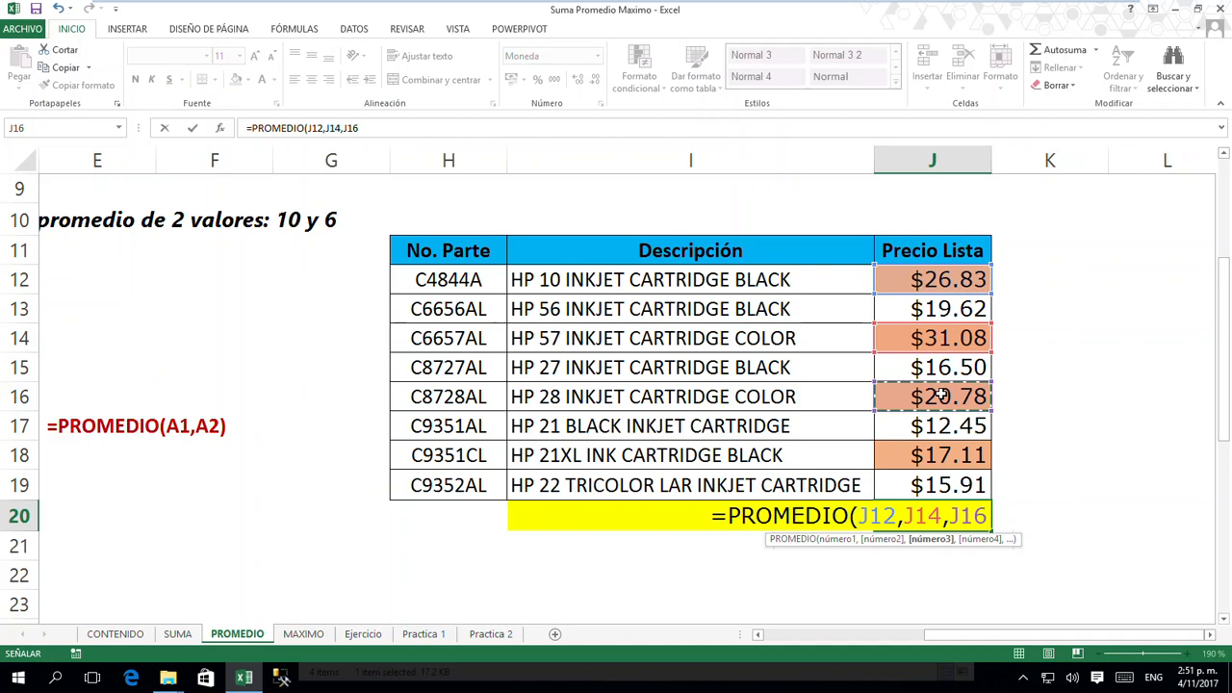
pyautogui.write(',')
pyautogui.click(941, 455)
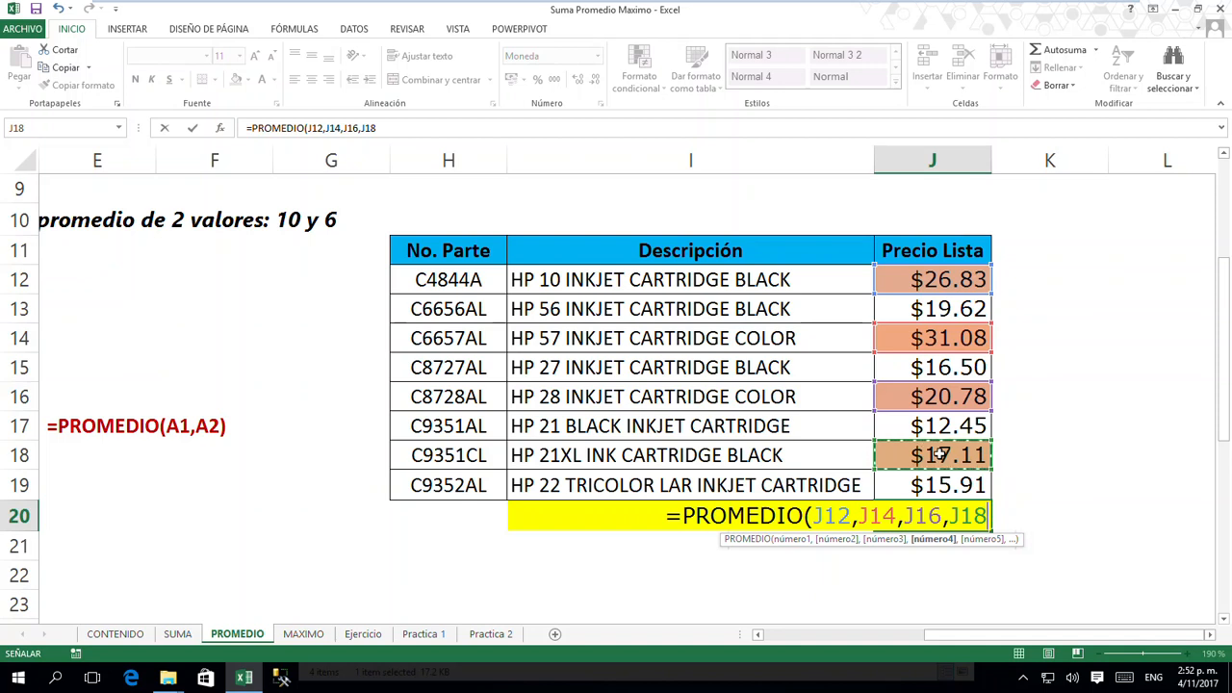
pyautogui.press('Return')
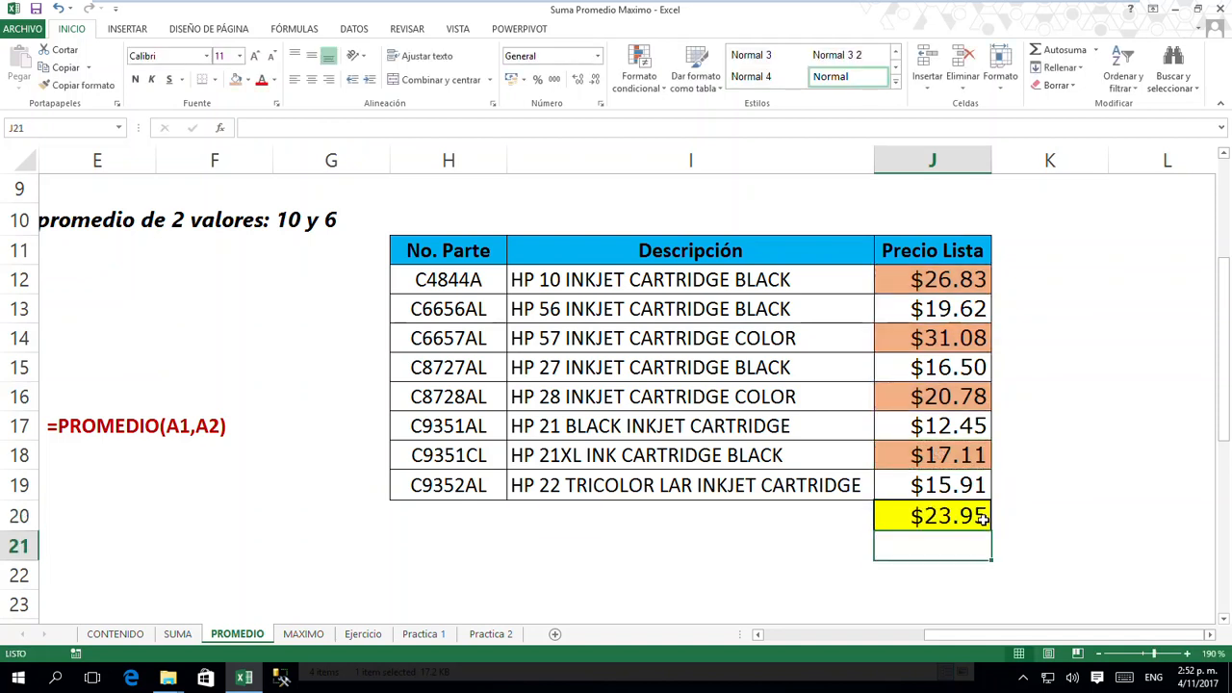
# - Check each highlighted price in J12, J14, J16 and J18 against the average in J20
pyautogui.click(905, 288)
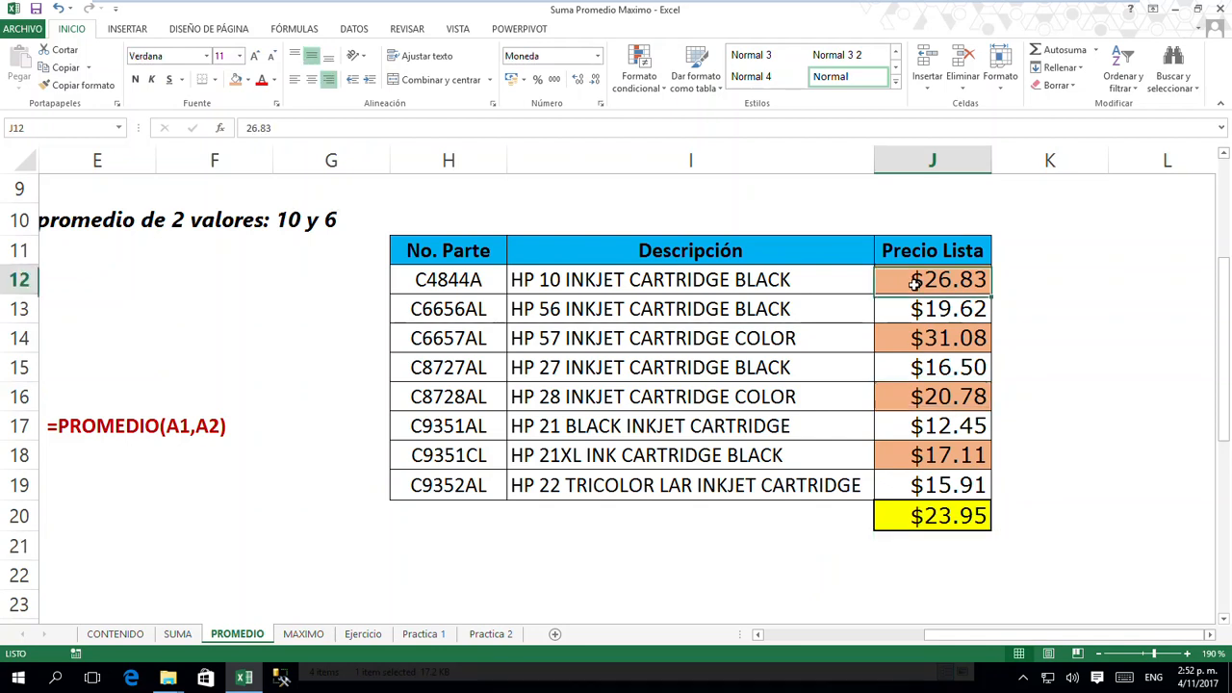
pyautogui.click(919, 338)
pyautogui.click(931, 397)
pyautogui.click(943, 450)
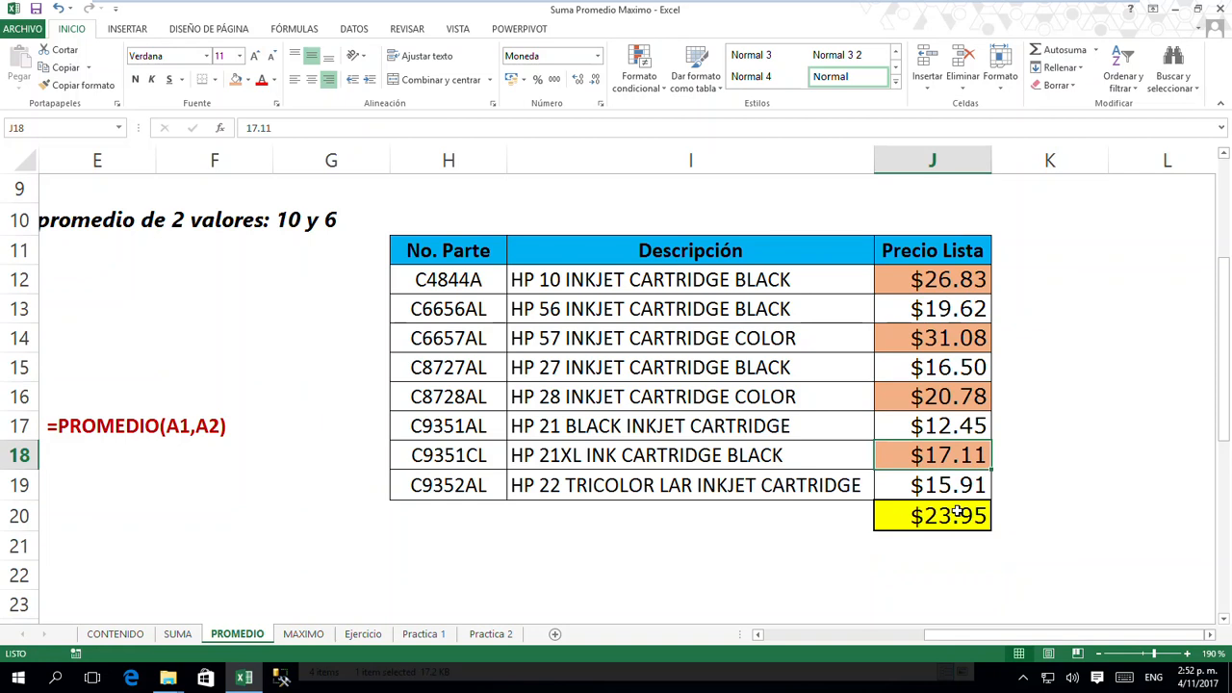
# - Look at the Promedio option among the Autosuma functions without applying it
pyautogui.click(1097, 51)
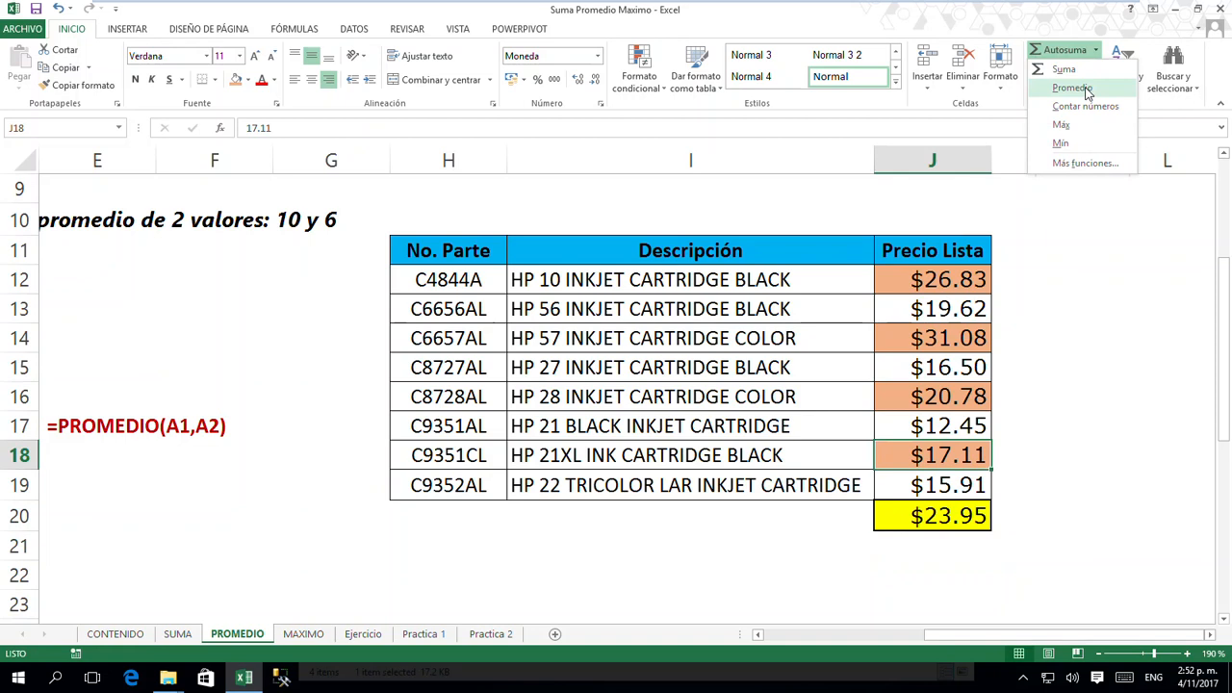
pyautogui.click(971, 544)
pyautogui.click(910, 549)
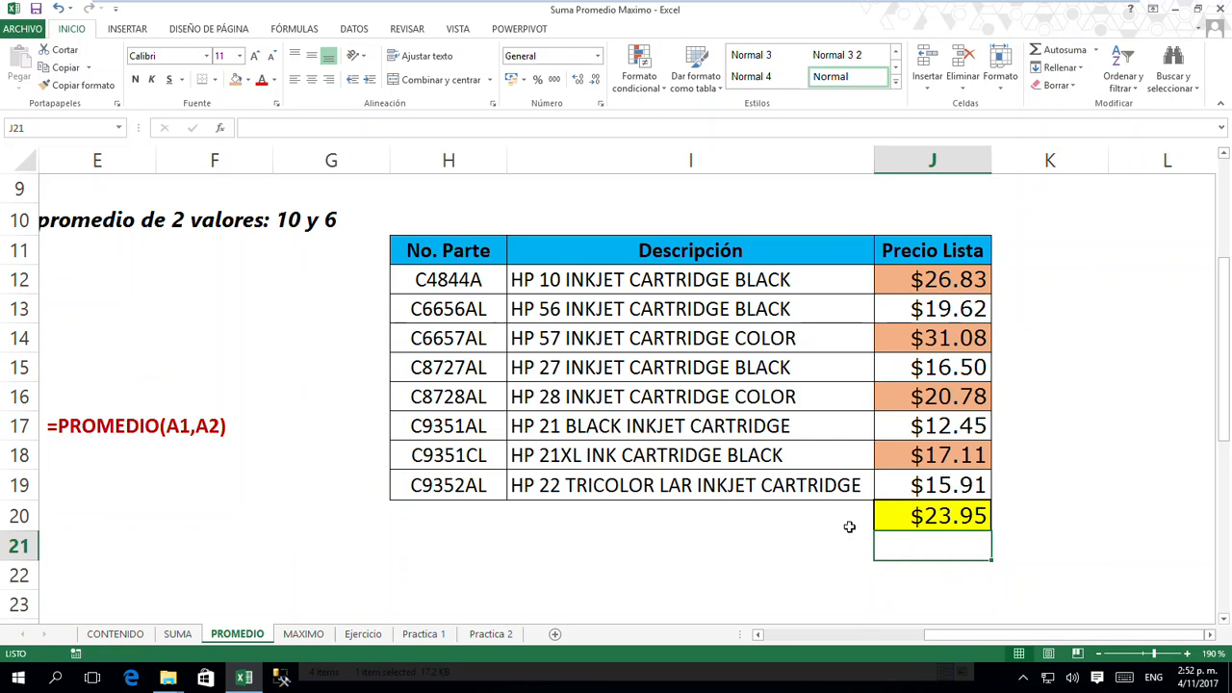
# - Switch to the MAXIMO sheet and examine the Precio Maximo and Precio Minimo labels below the price table
pyautogui.click(306, 637)
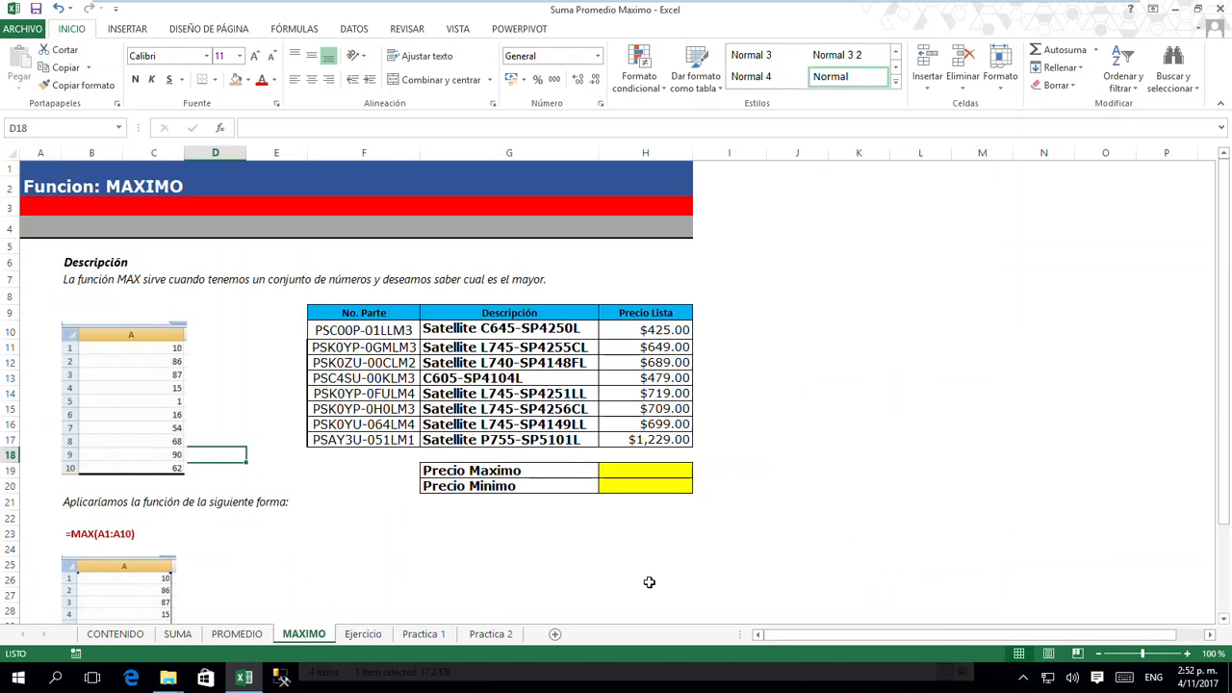
pyautogui.click(551, 469)
pyautogui.click(542, 488)
pyautogui.click(542, 469)
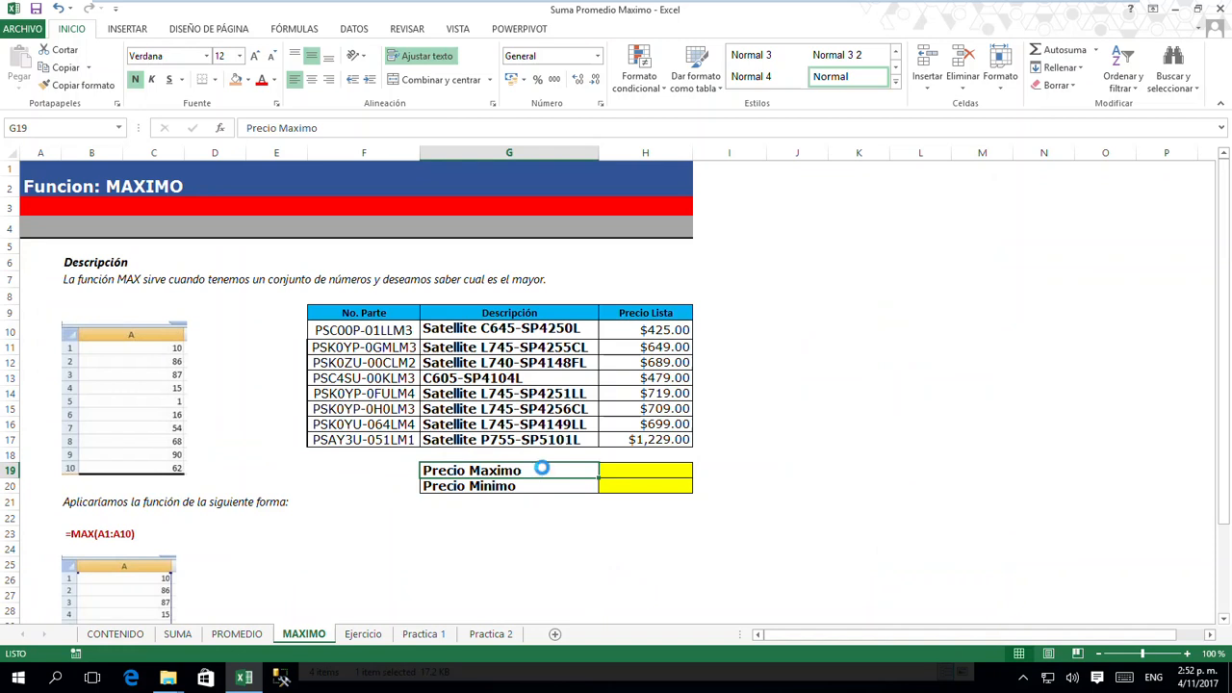
# - Examine the Precio Lista prices in H10:H17 and the Precio Maximo cell H19
pyautogui.scroll(6, 541, 468)
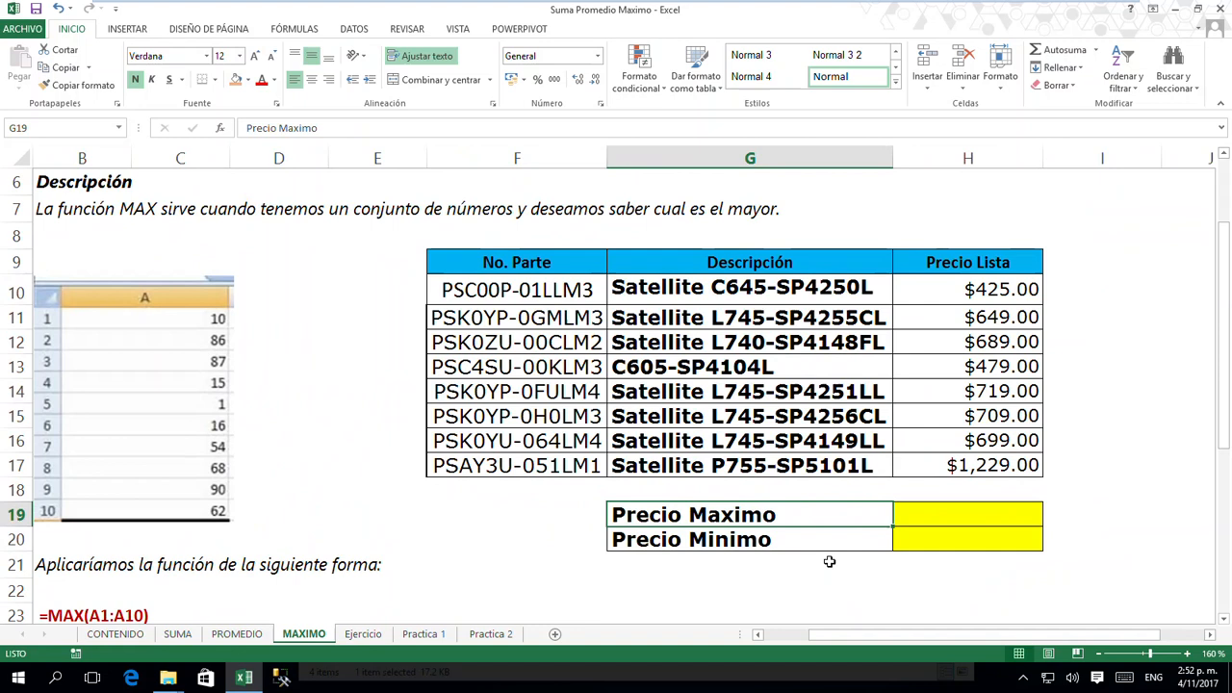
pyautogui.click(1210, 635)
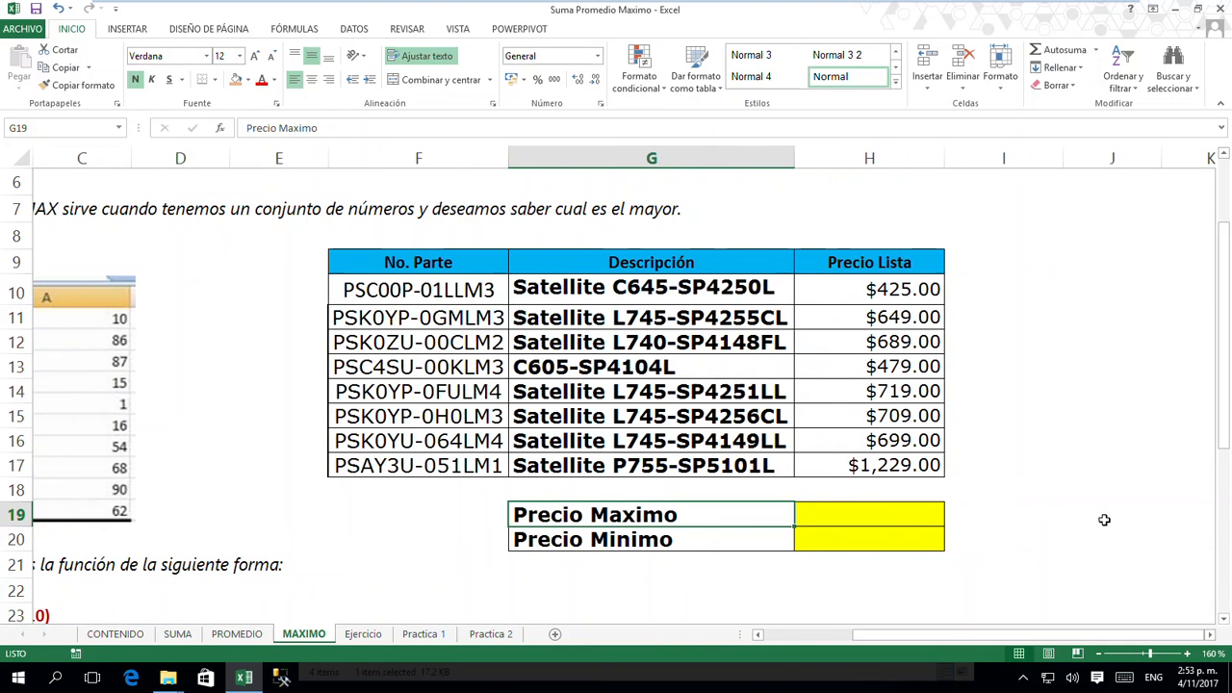
pyautogui.scroll(1, 1105, 520)
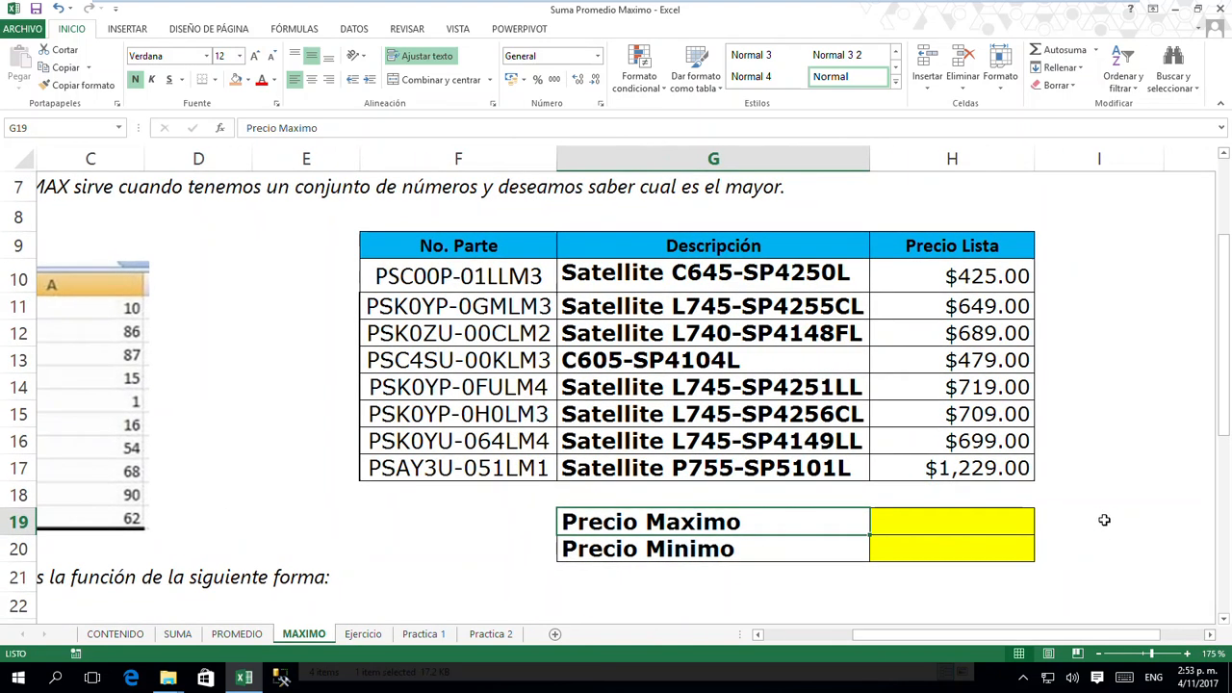
pyautogui.click(973, 517)
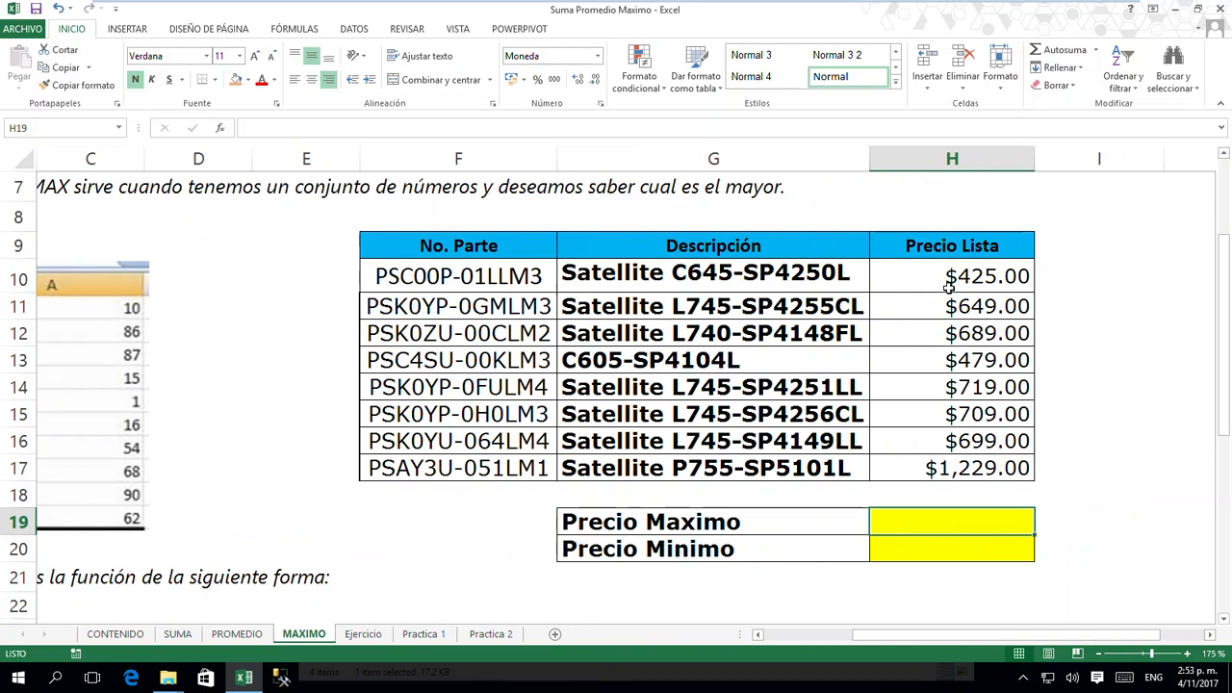
pyautogui.click(921, 276)
pyautogui.moveTo(921, 276); pyautogui.dragTo(894, 468)
pyautogui.click(1085, 394)
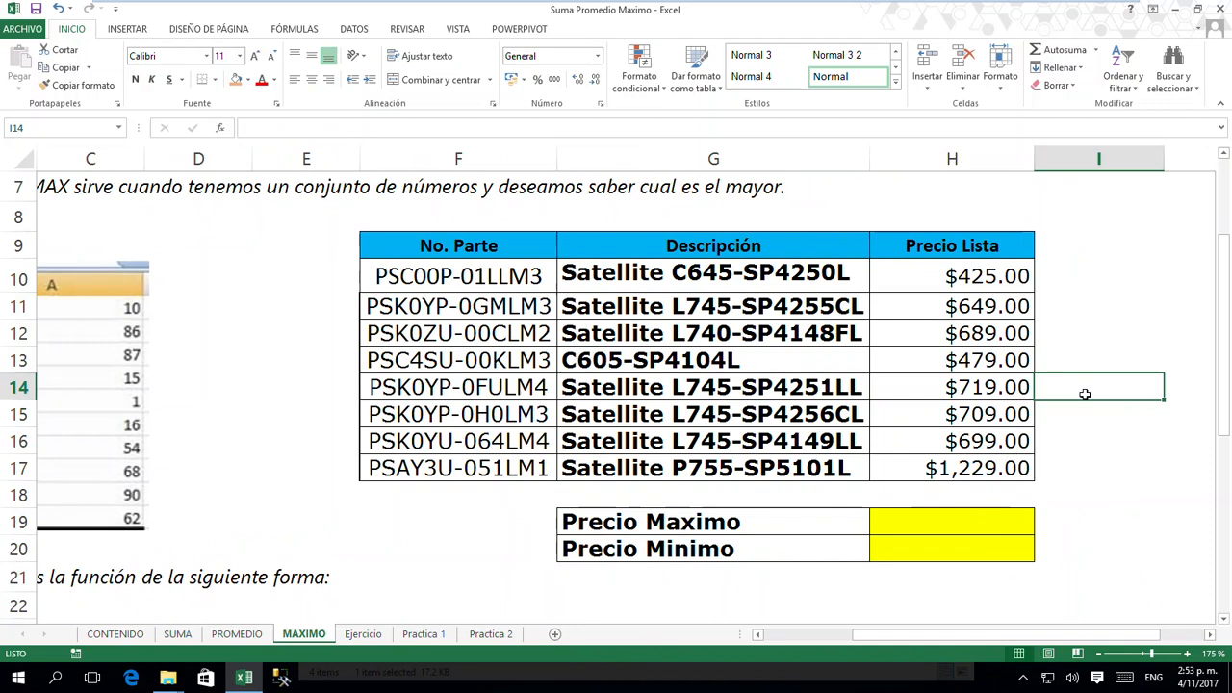
# - Calculate the Precio Maximo in H19 with the formula =MAX(H10:H17)
pyautogui.click(958, 522)
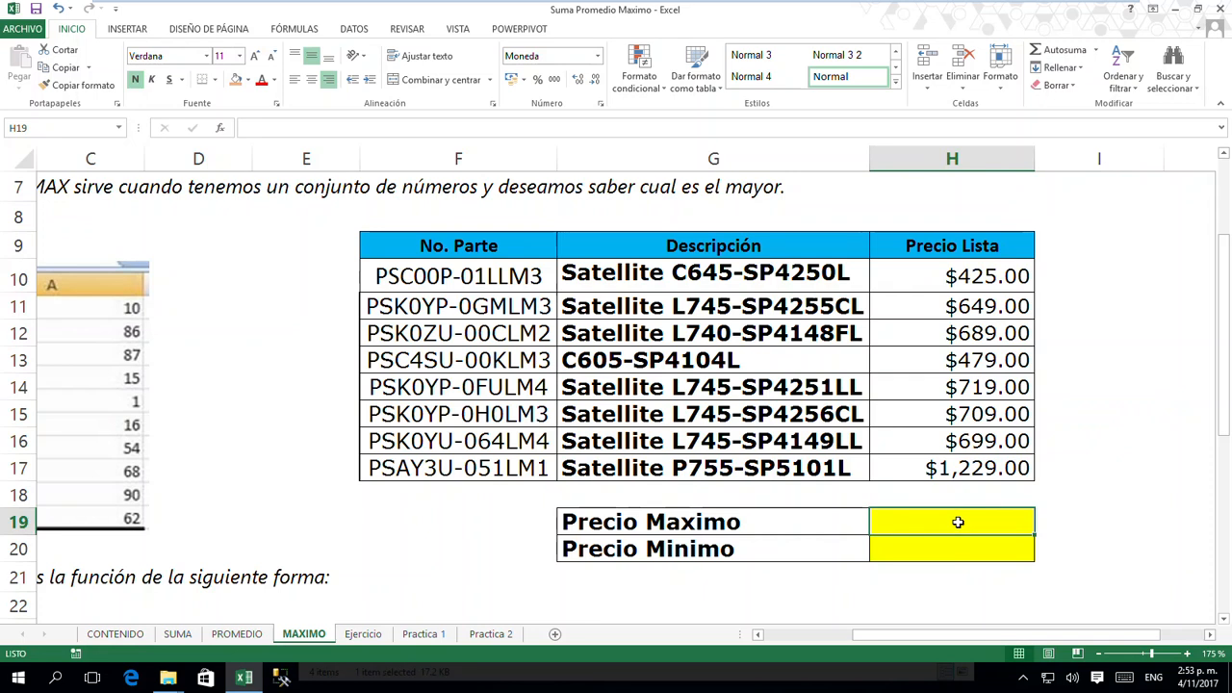
pyautogui.write('=MAX(')
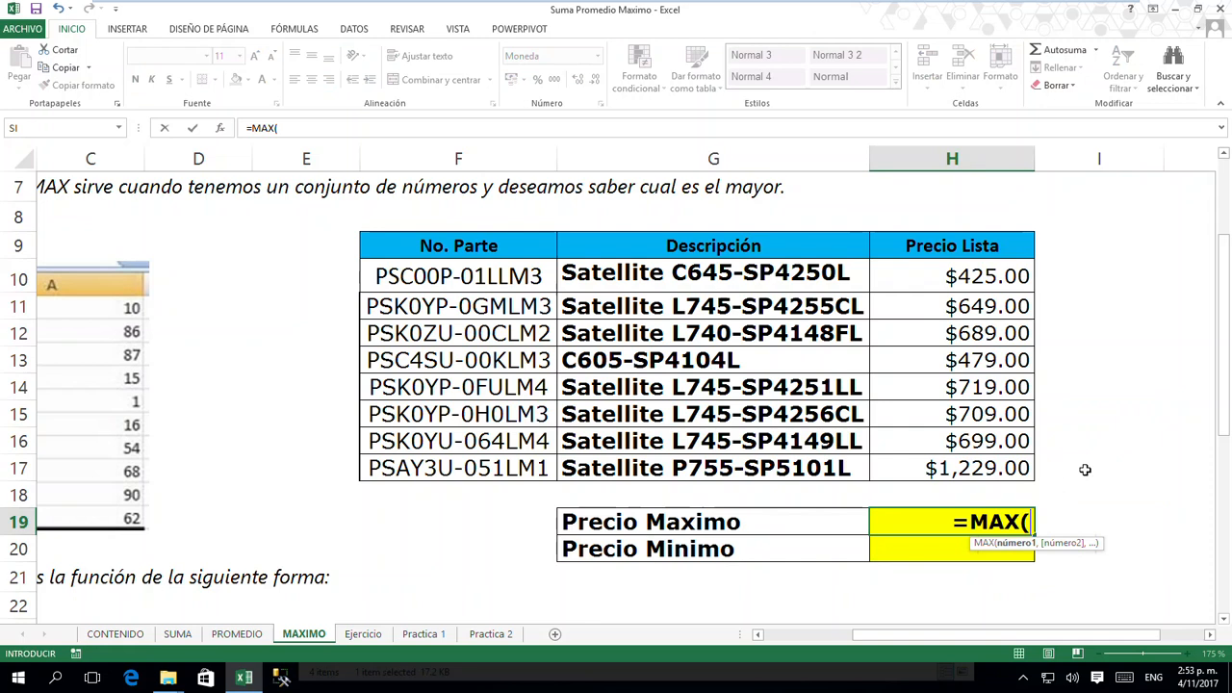
pyautogui.click(973, 275)
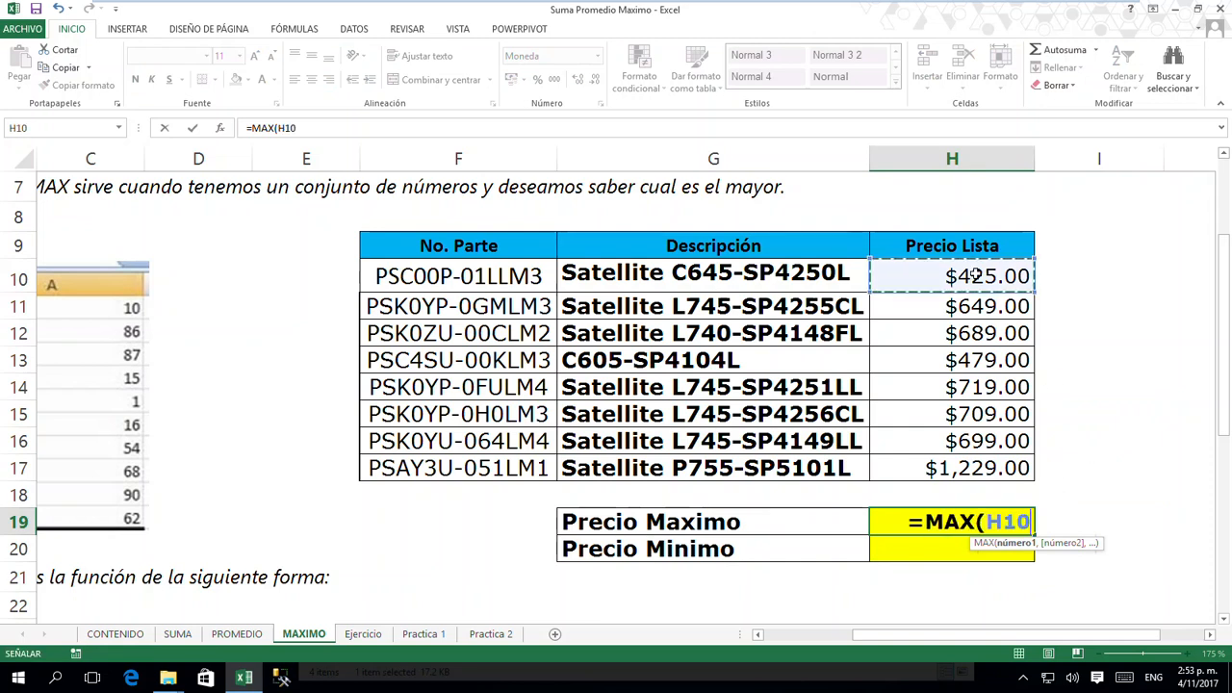
pyautogui.moveTo(974, 276); pyautogui.dragTo(972, 467)
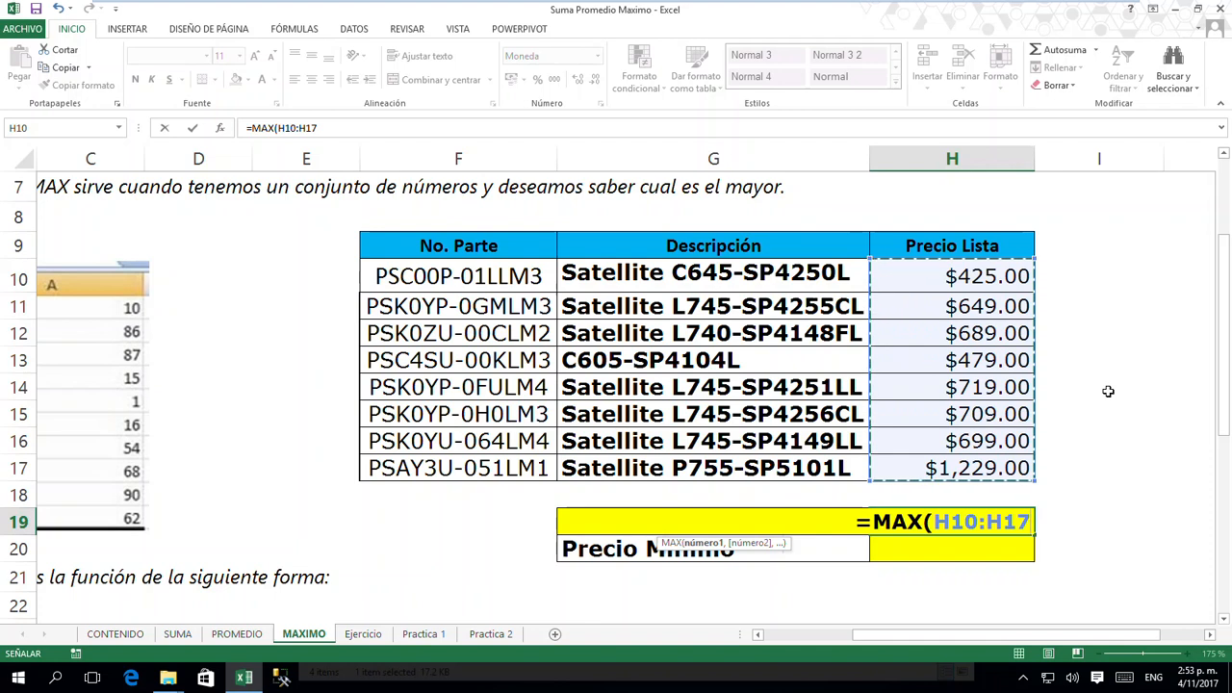
pyautogui.write(')')
pyautogui.press('Return')
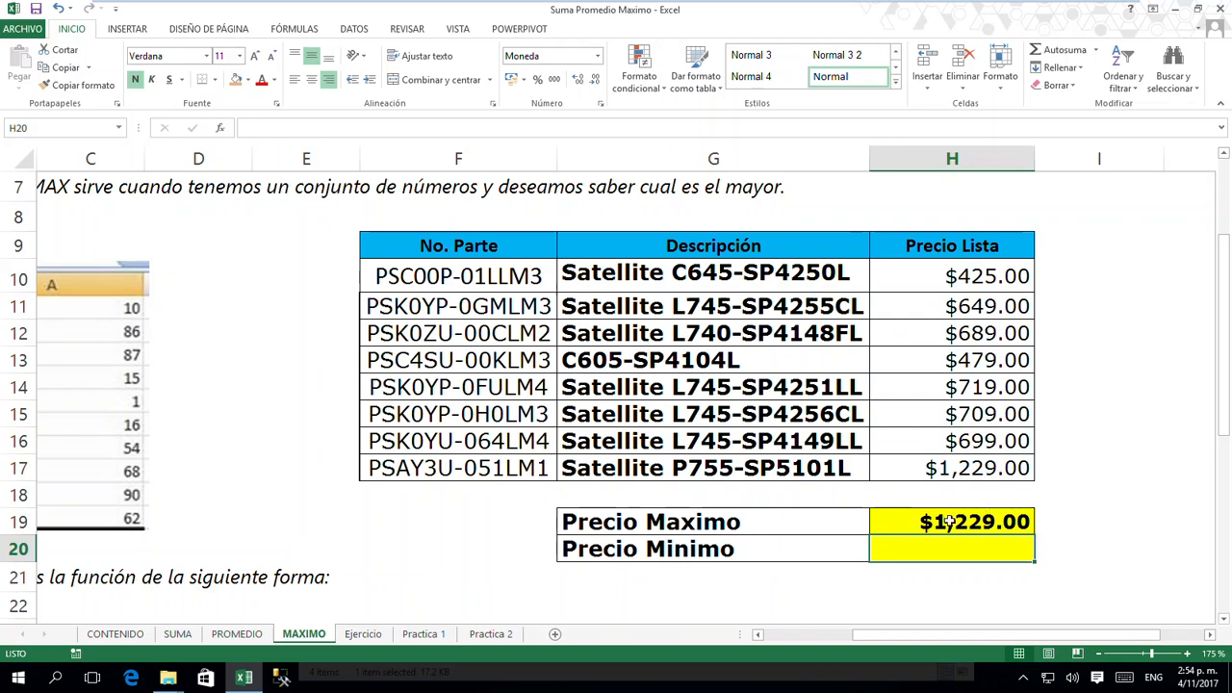
# - Highlight the Satellite C645-SP4250L price in H10 with an orange fill and change it to 3000
pyautogui.click(1006, 468)
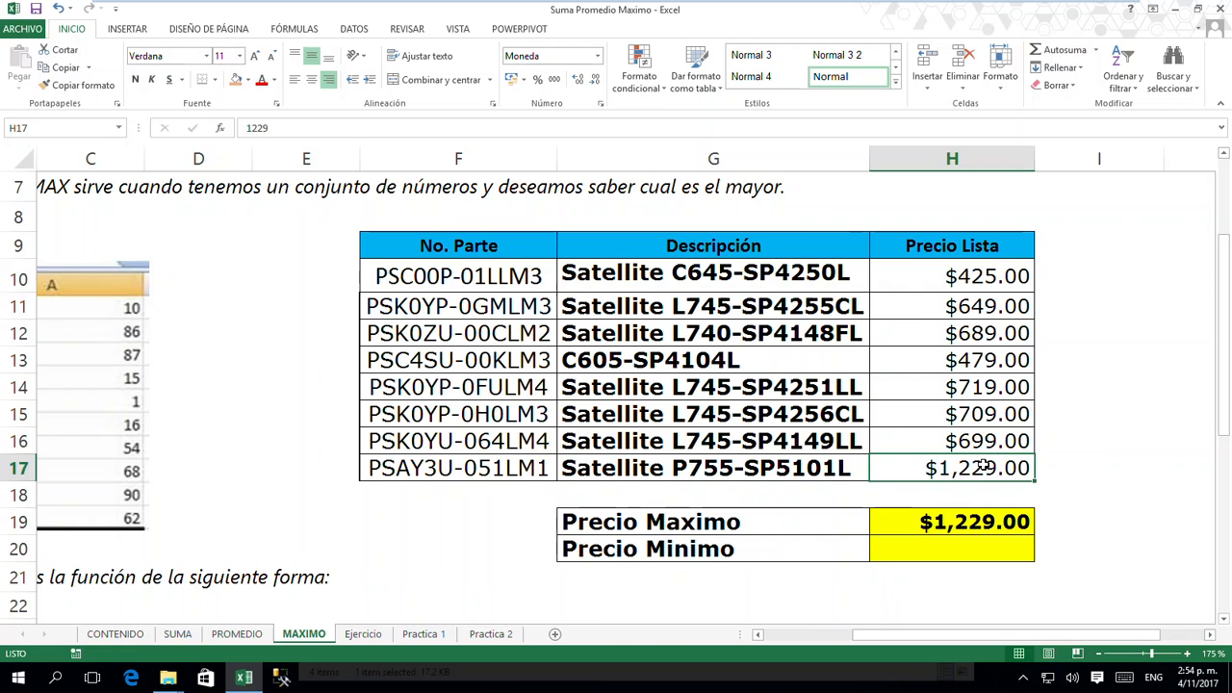
pyautogui.click(991, 281)
pyautogui.rightClick(991, 281)
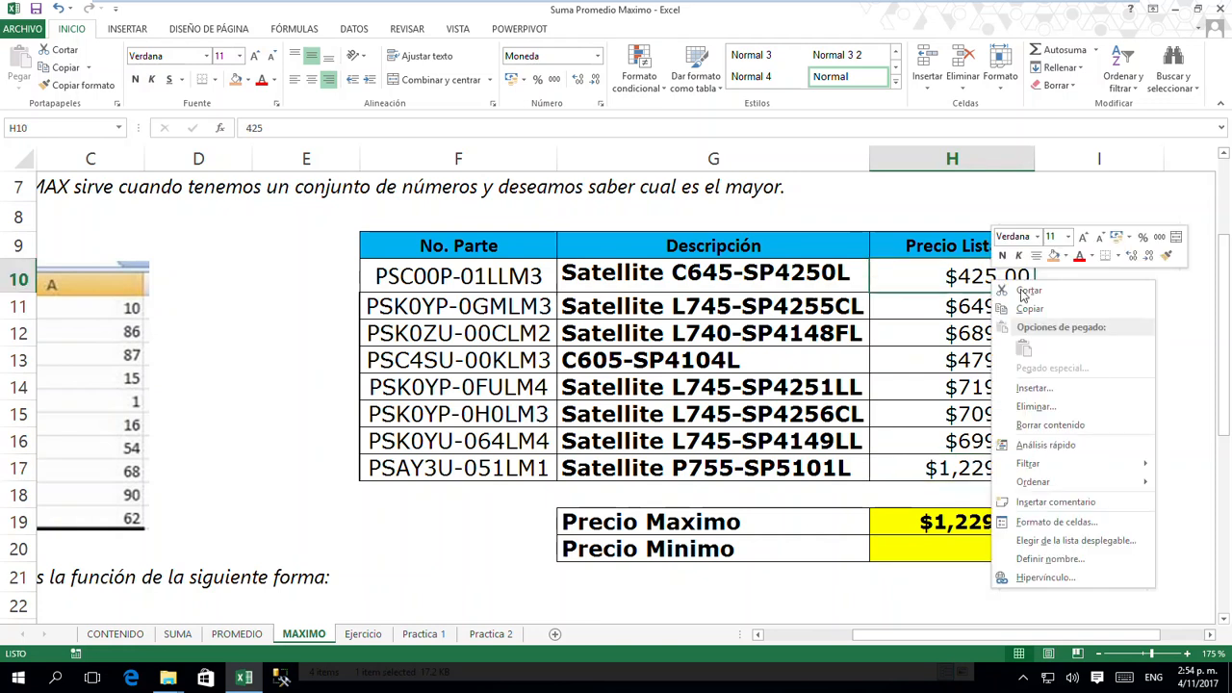
pyautogui.click(1053, 258)
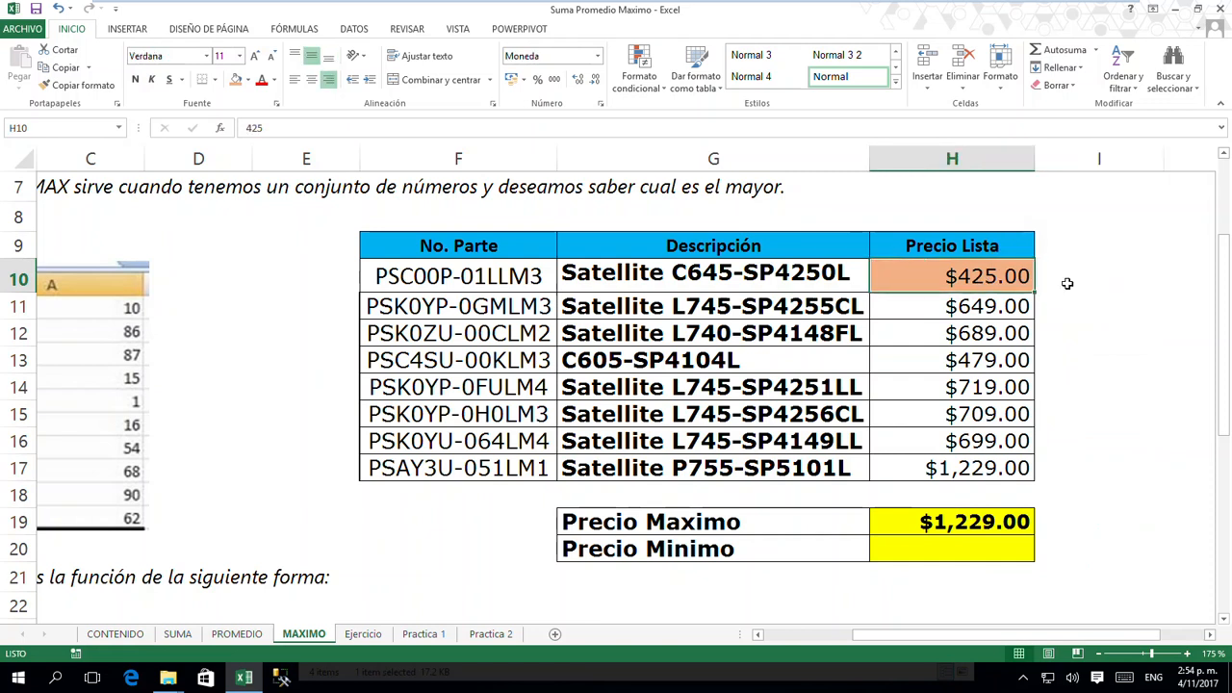
pyautogui.write('3000')
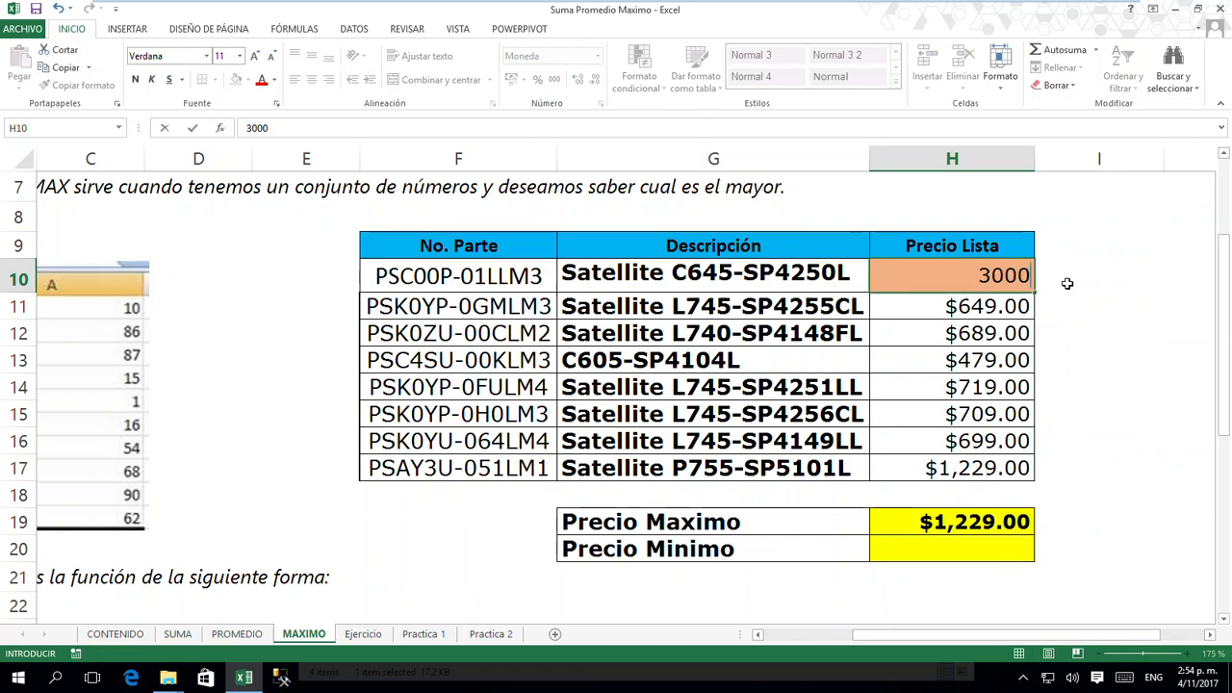
pyautogui.press('Return')
# - Compare the Precio Maximo result in H19 with the prices in H10:H17, especially the highlighted H10
pyautogui.click(948, 526)
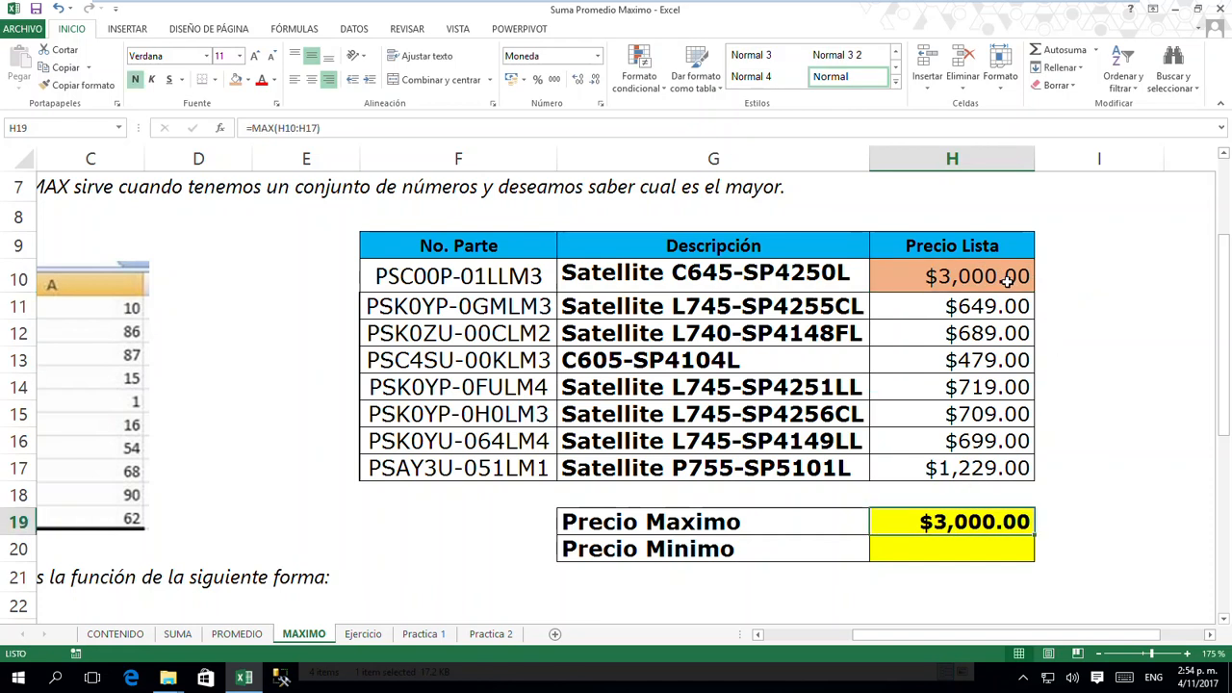
pyautogui.moveTo(1007, 282); pyautogui.dragTo(1000, 467)
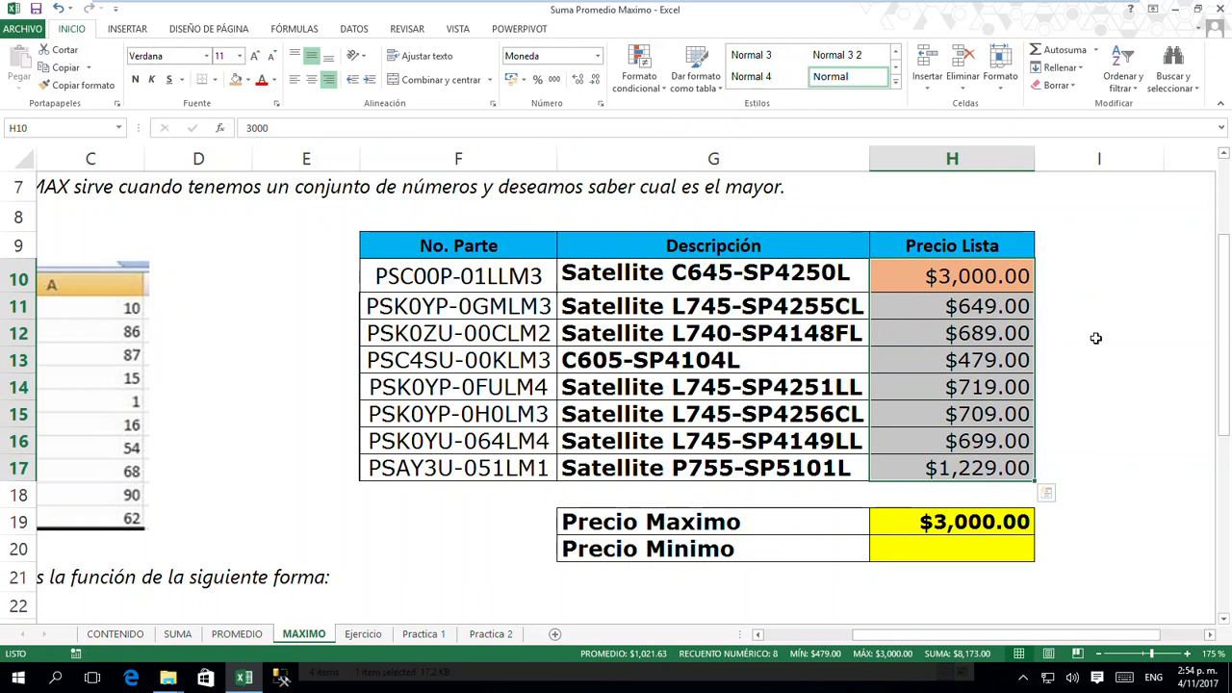
pyautogui.click(959, 272)
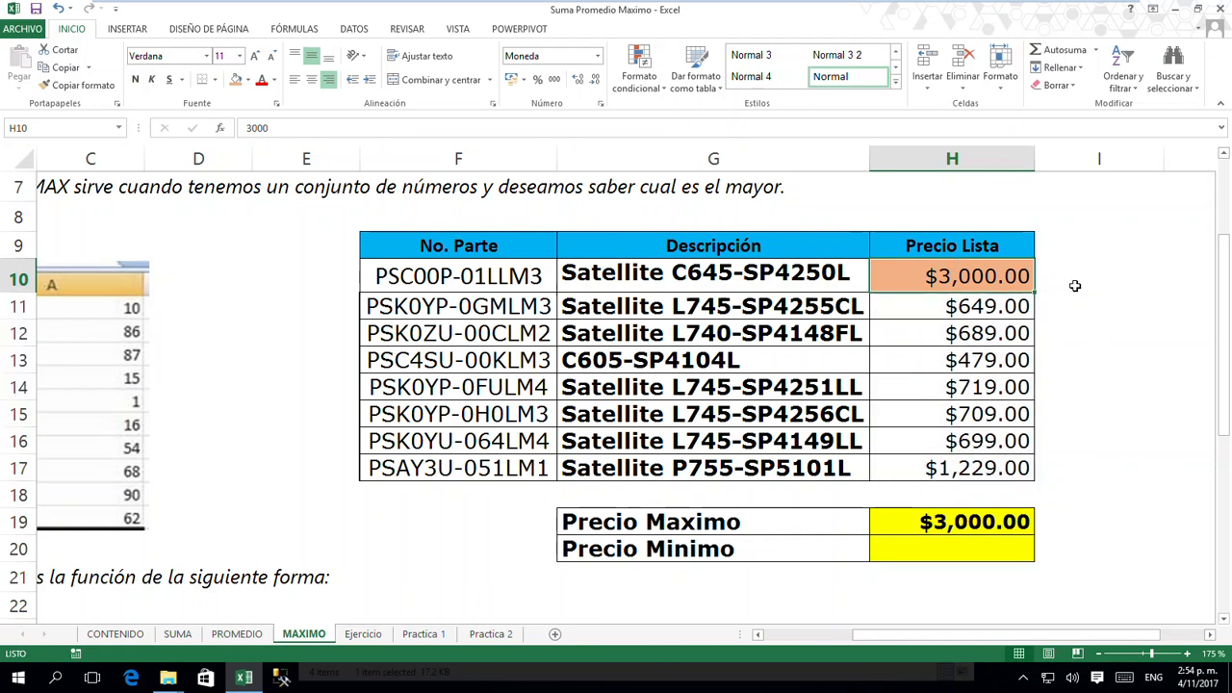
pyautogui.click(970, 516)
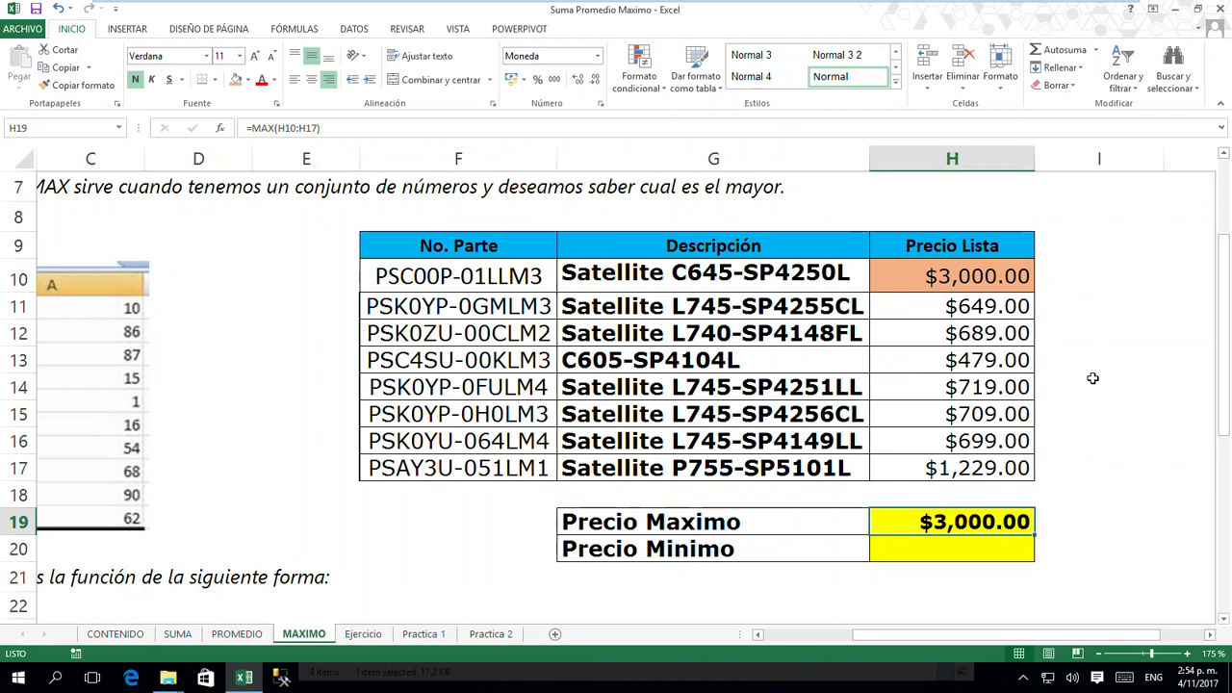
pyautogui.click(957, 545)
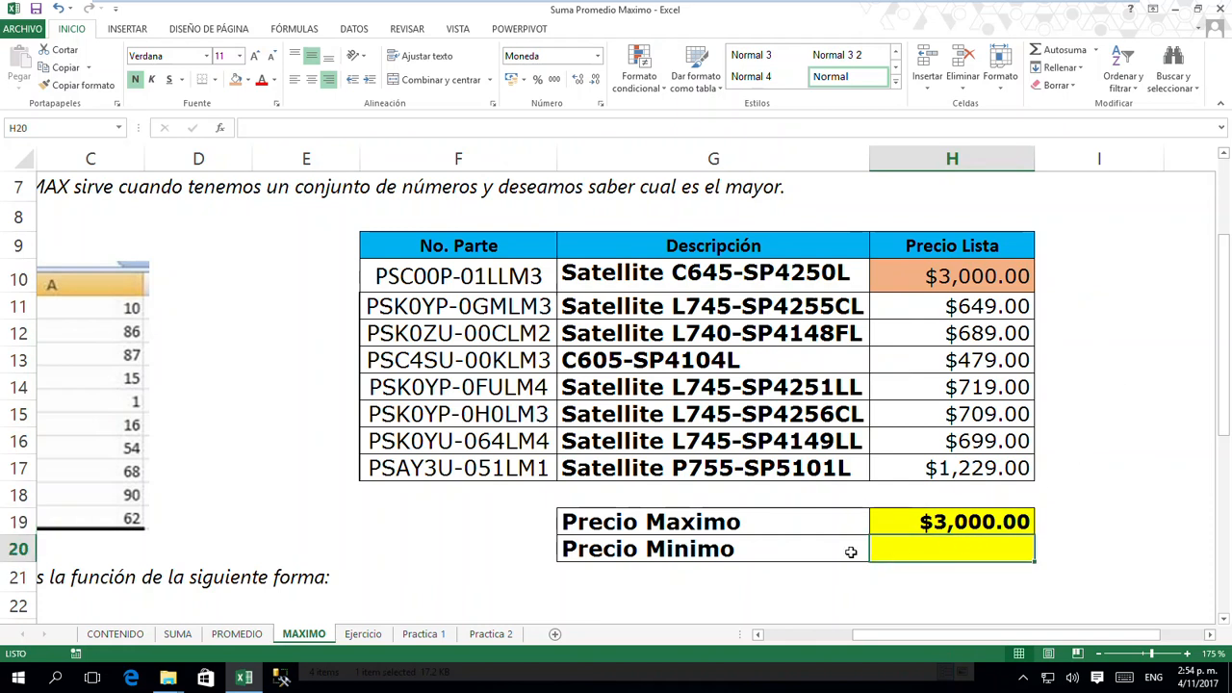
pyautogui.click(996, 521)
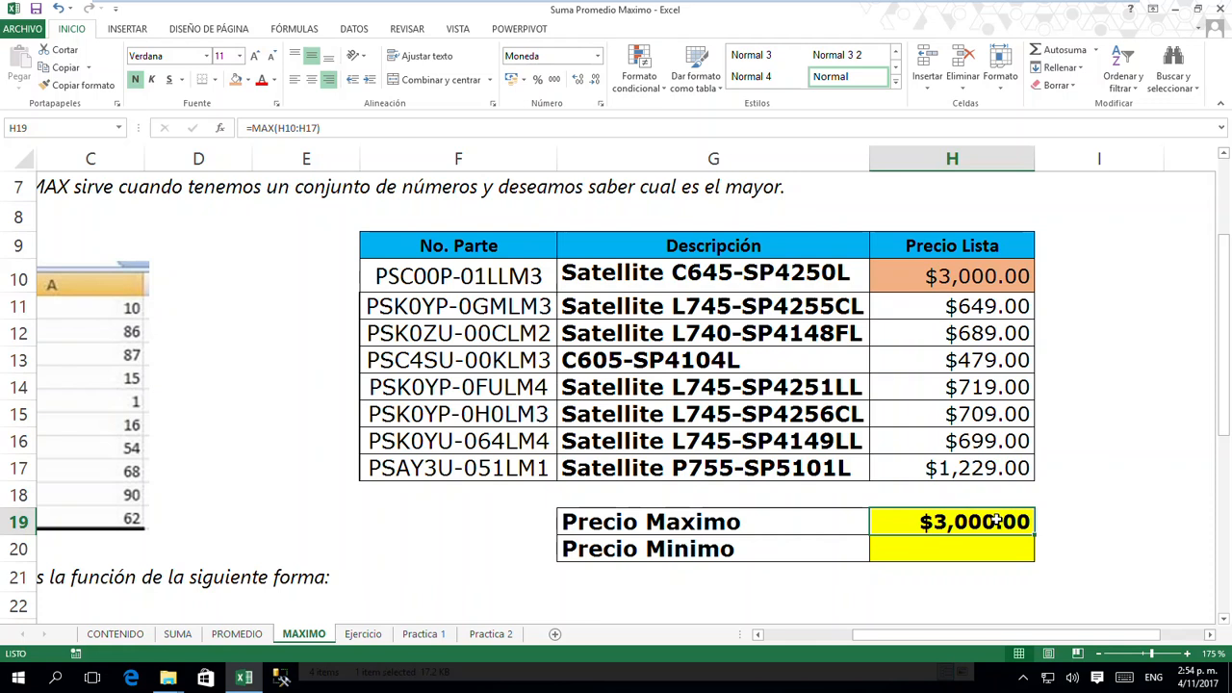
# - Calculate the Precio Minimo in H20 with the formula =MIN(H10:H17)
pyautogui.click(970, 554)
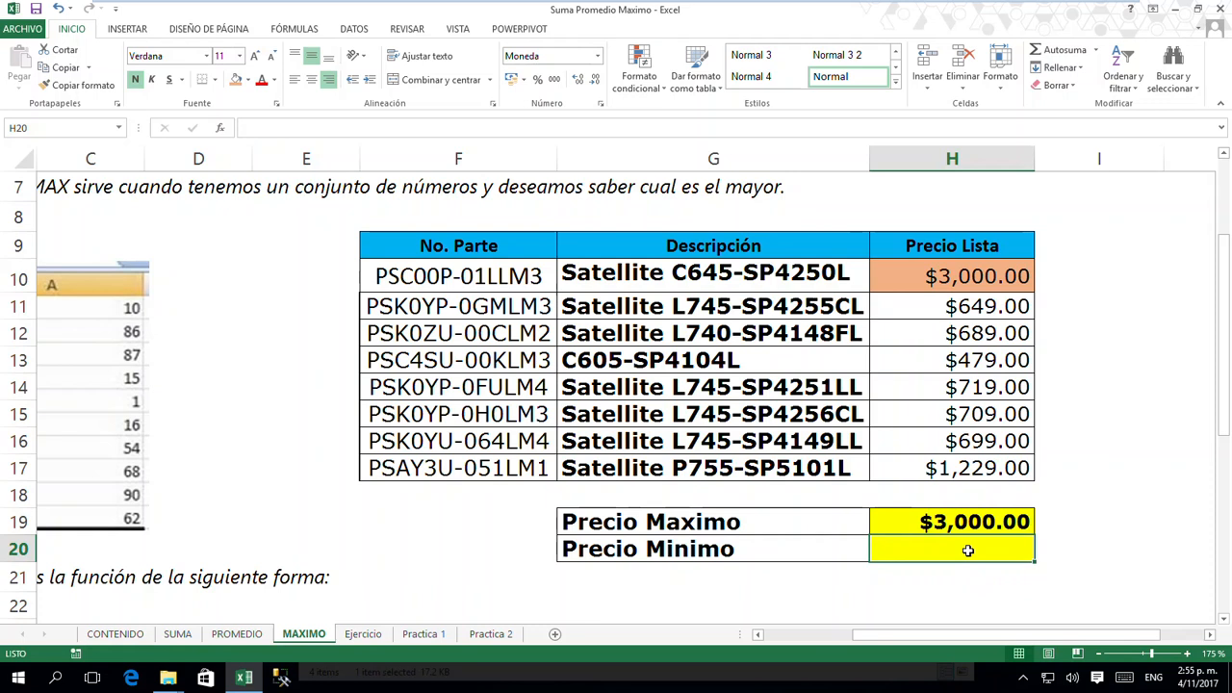
pyautogui.write('=MIN(')
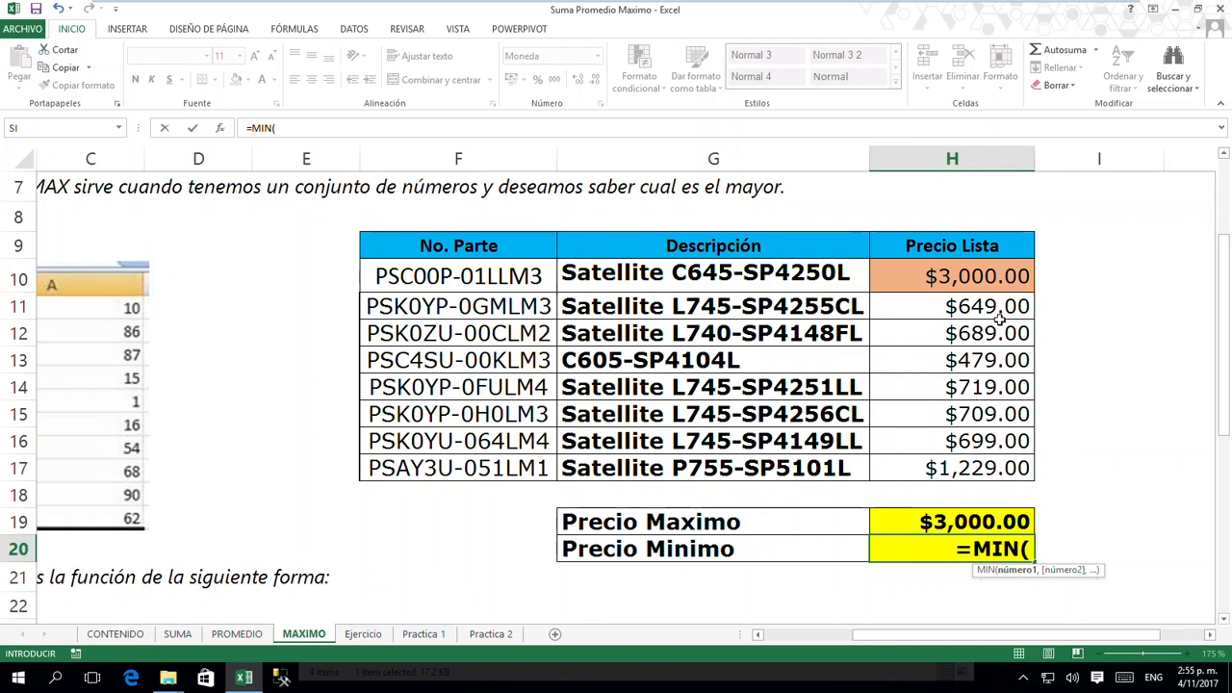
pyautogui.click(982, 278)
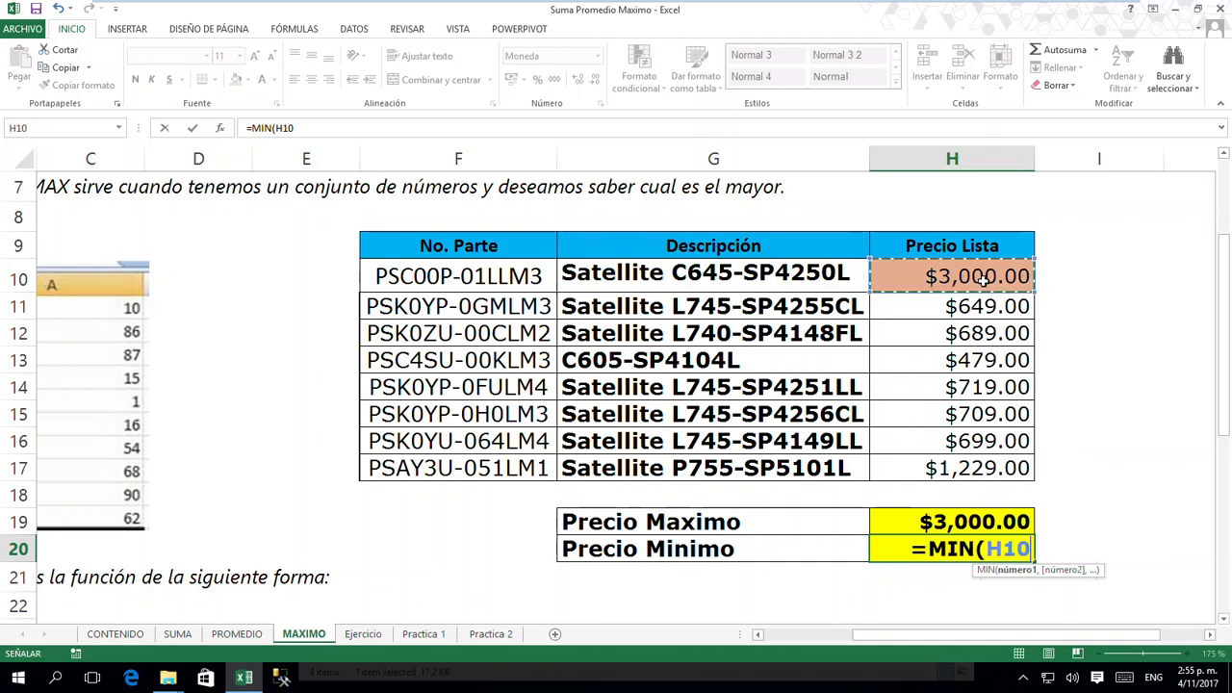
pyautogui.moveTo(982, 278); pyautogui.dragTo(978, 465)
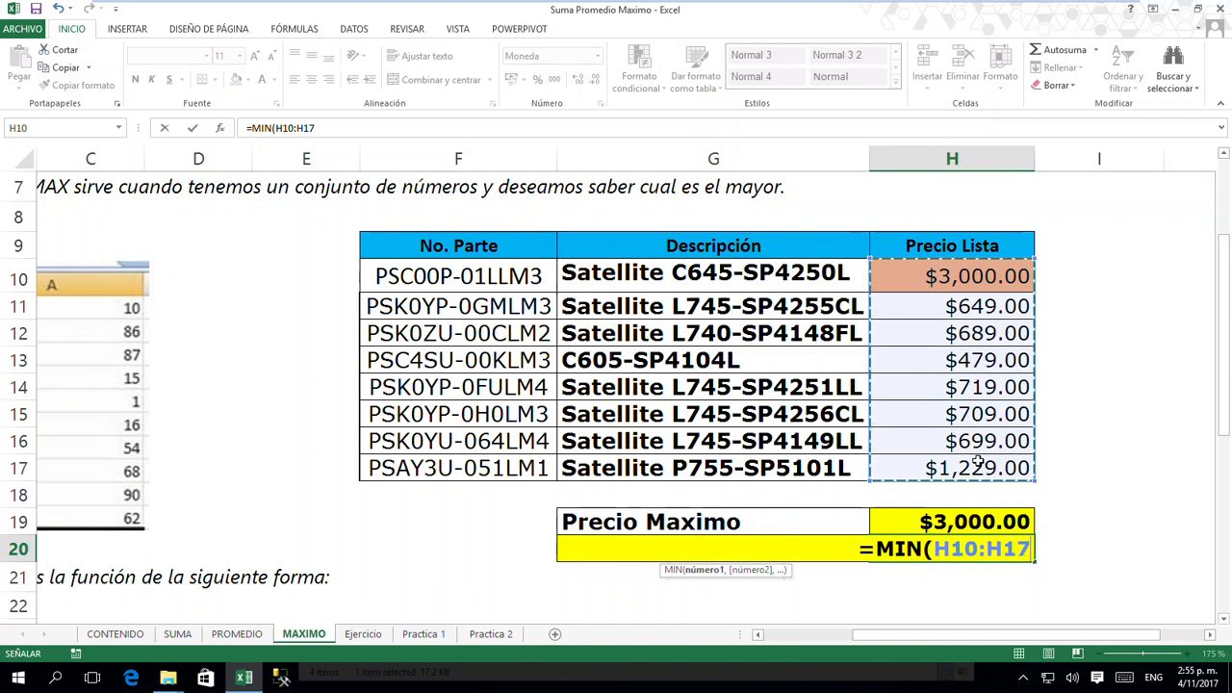
pyautogui.press('Return')
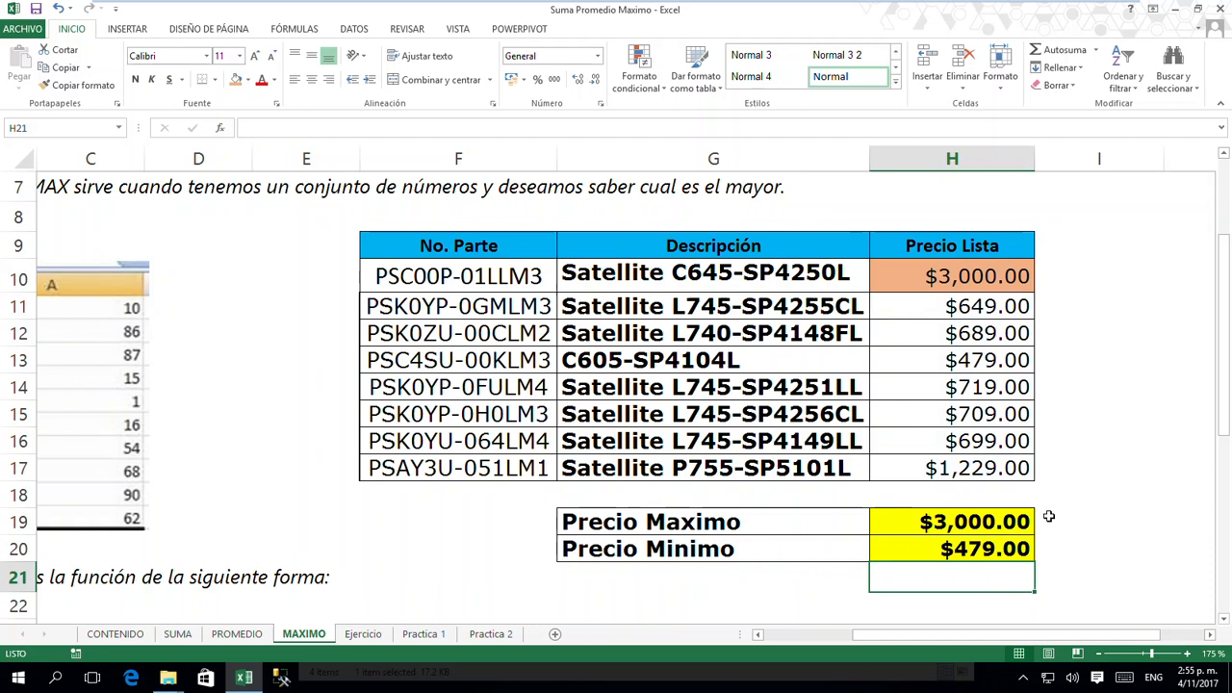
# - Highlight the Satellite P755-SP5101L price in H17 with an orange fill and change it to 300
pyautogui.click(965, 469)
pyautogui.rightClick(965, 469)
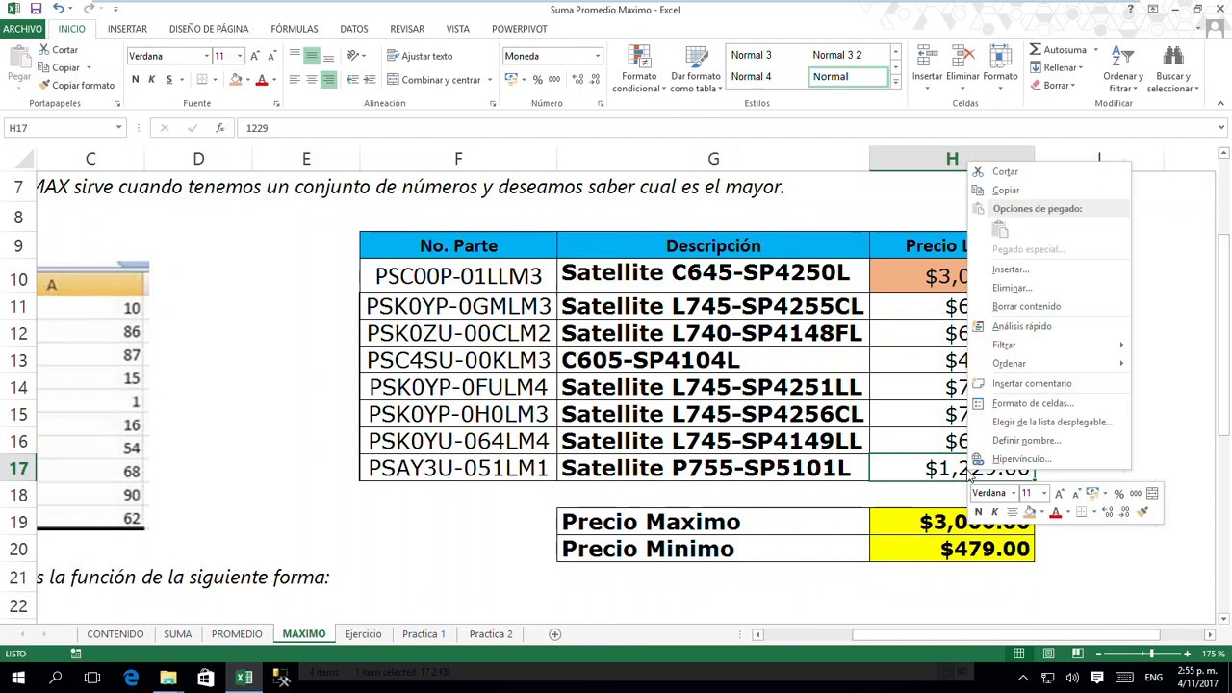
pyautogui.click(1029, 511)
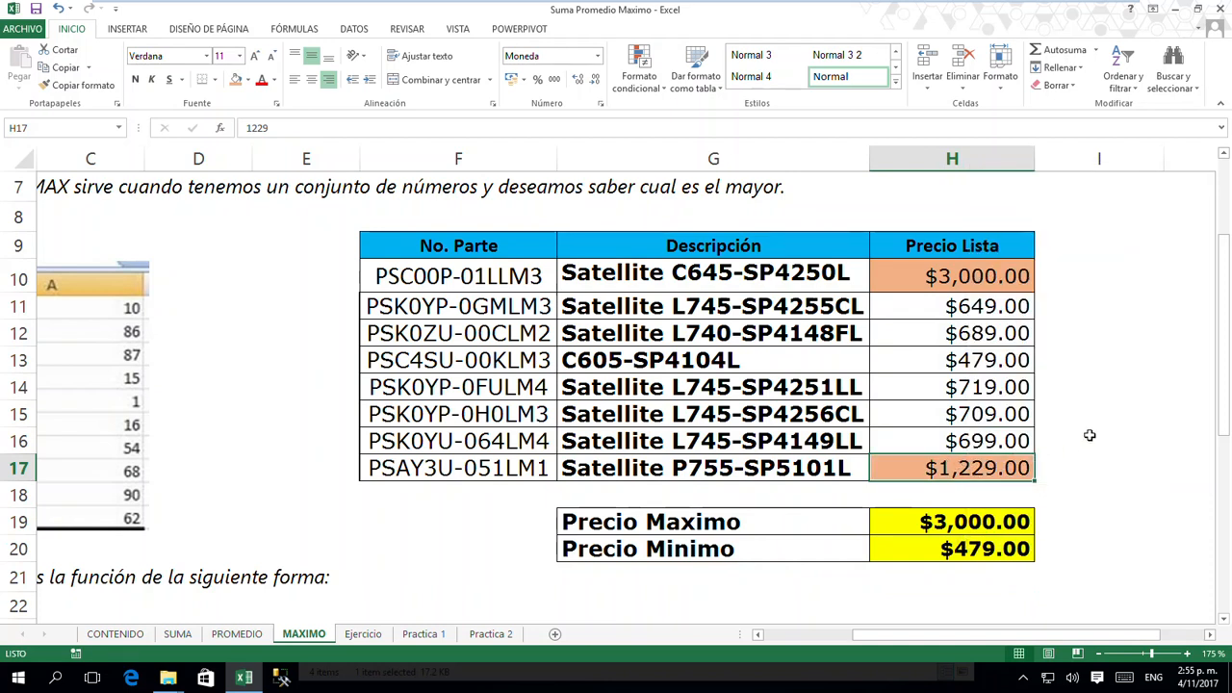
pyautogui.write('300')
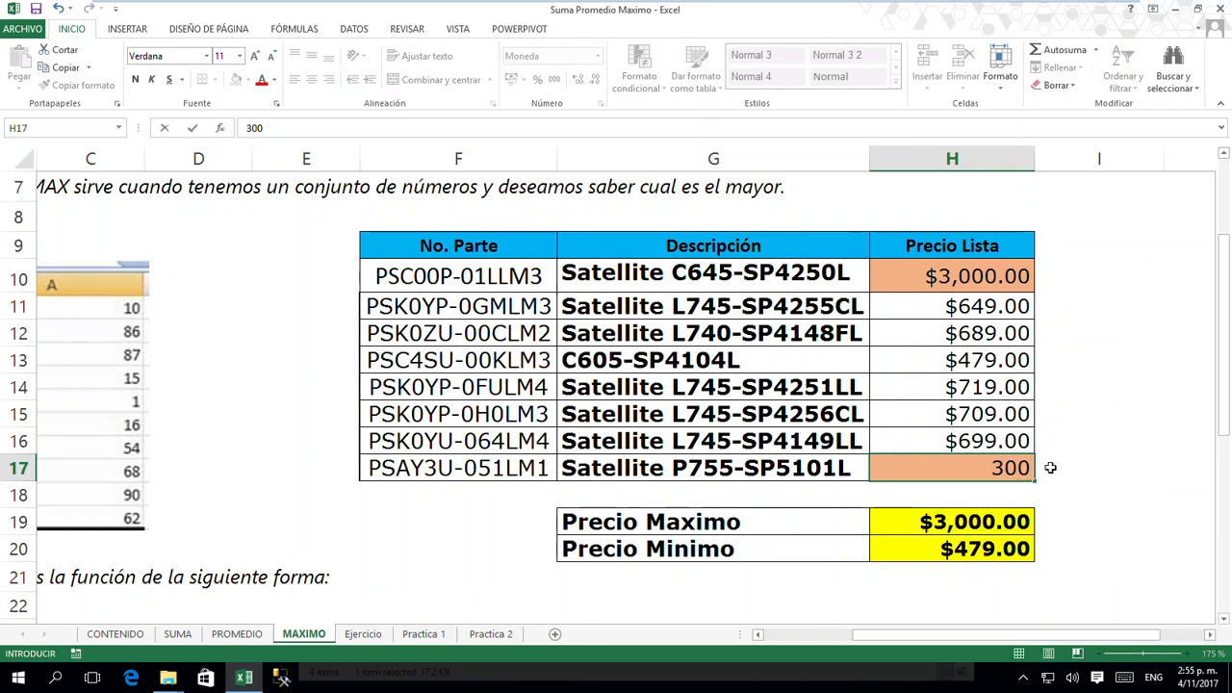
pyautogui.press('Return')
# - Check the Precio Minimo result in H20 against the prices and review the range used by the MAX formula in H19
pyautogui.click(991, 549)
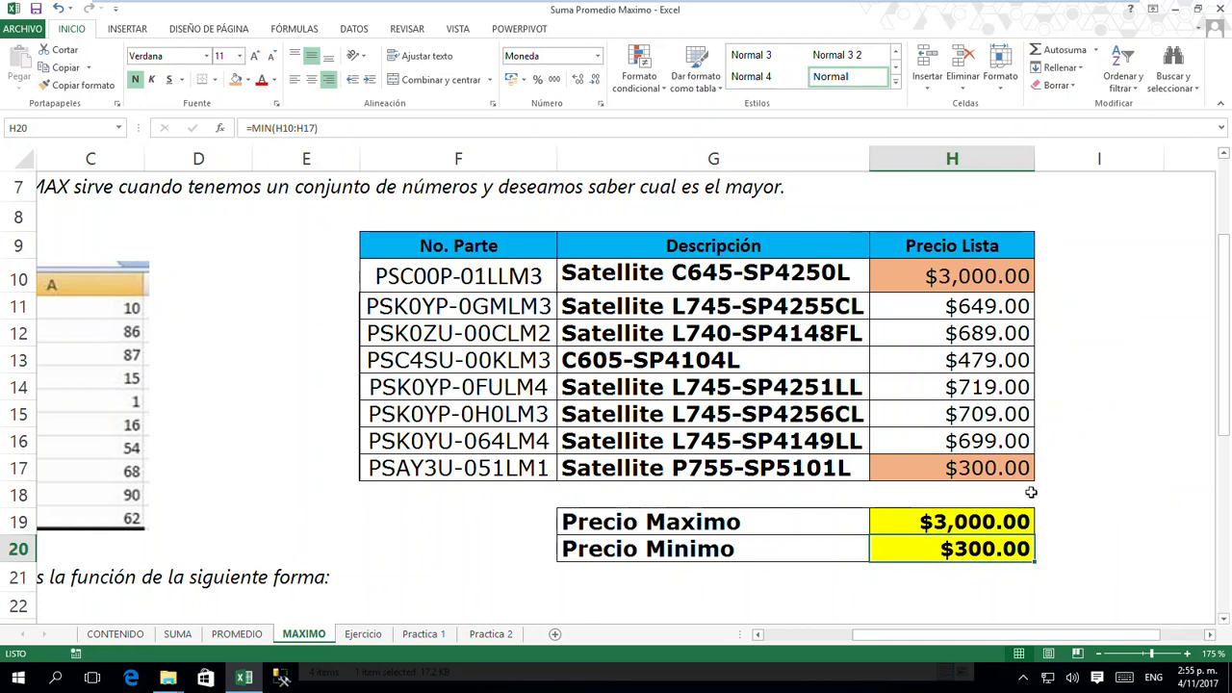
pyautogui.moveTo(996, 471); pyautogui.dragTo(1004, 287)
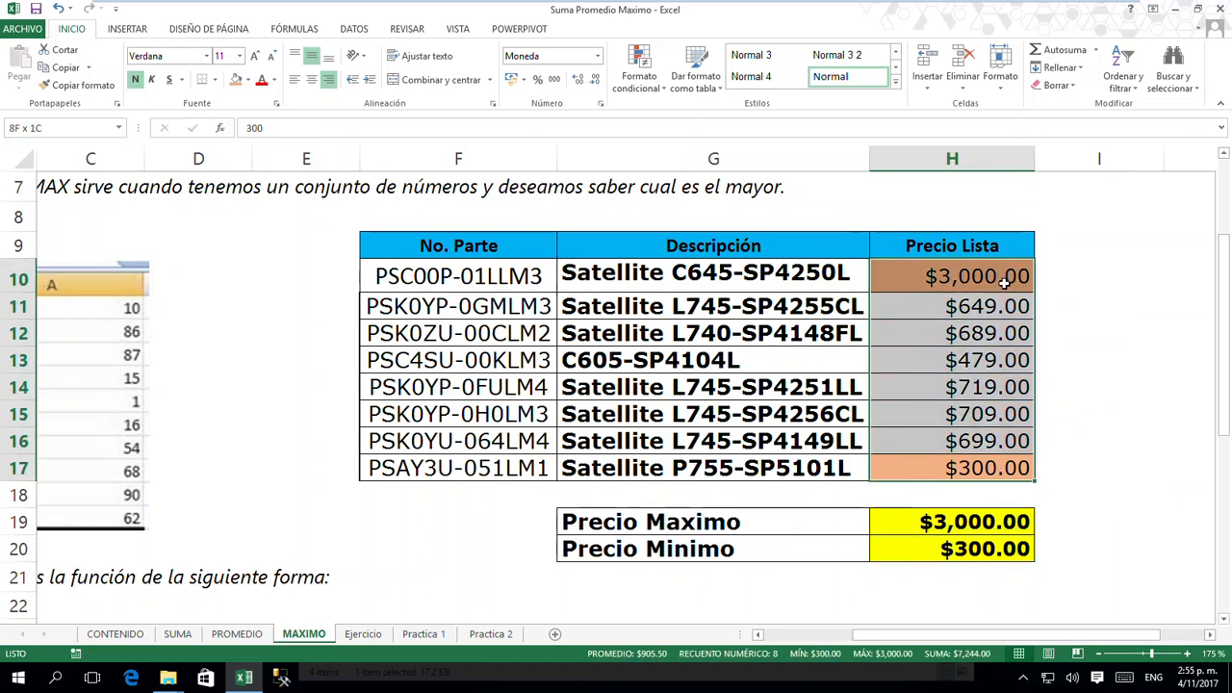
pyautogui.click(1068, 380)
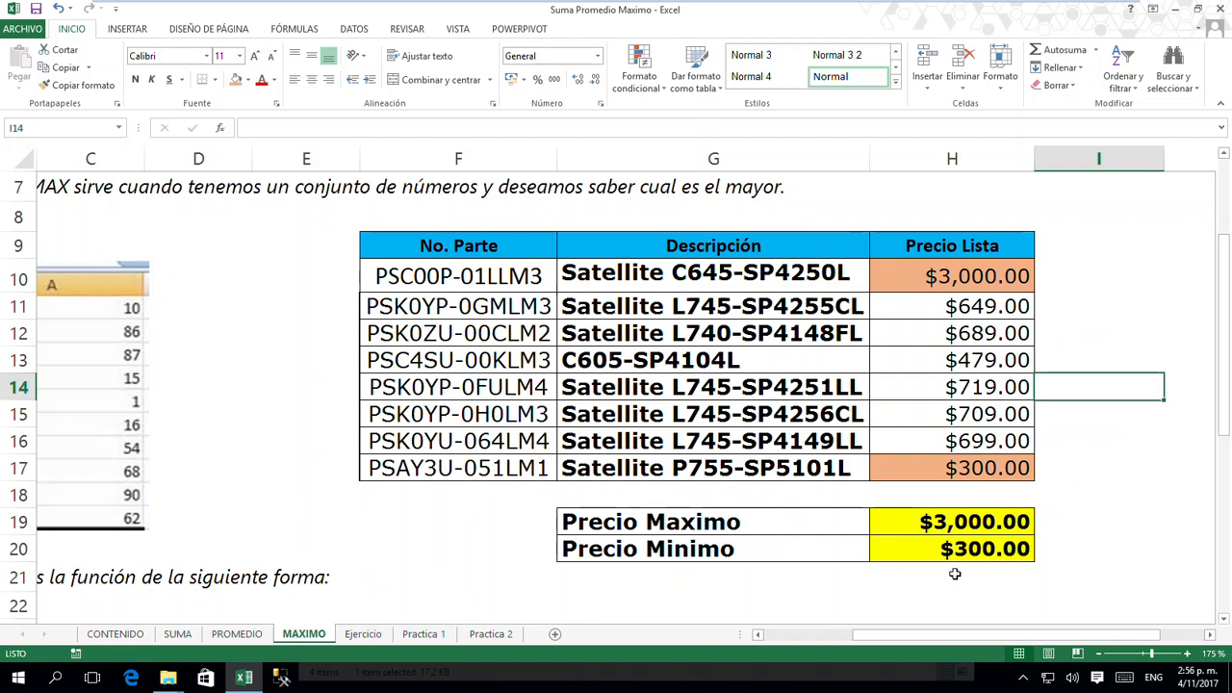
pyautogui.doubleClick(986, 521)
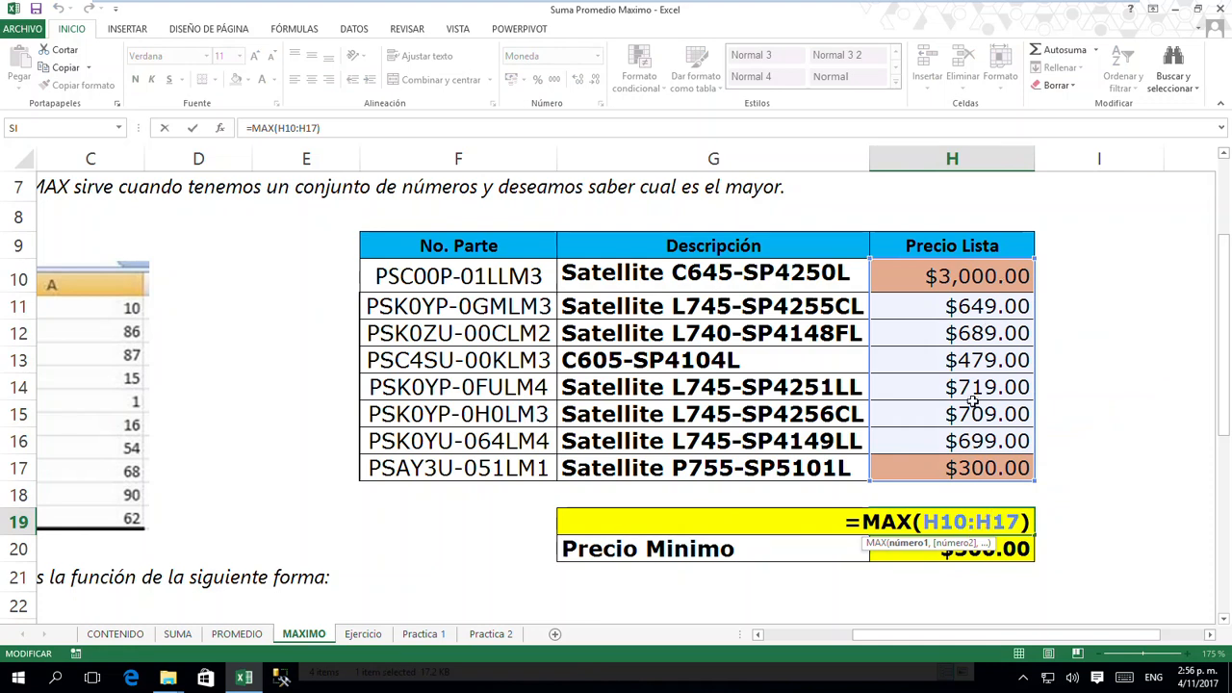
pyautogui.press('Escape')
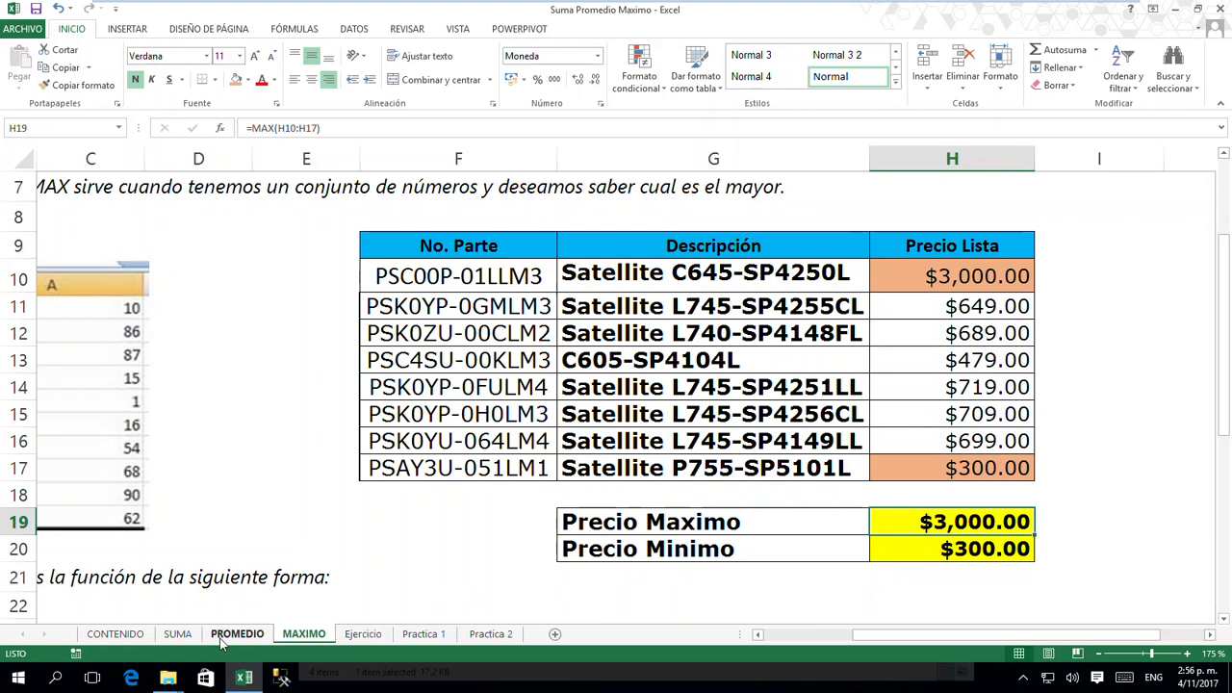
# - Switch to the Ejercicio sheet and examine the quarterly product table with its suma, promedio, max and min rows
pyautogui.click(362, 635)
pyautogui.click(377, 519)
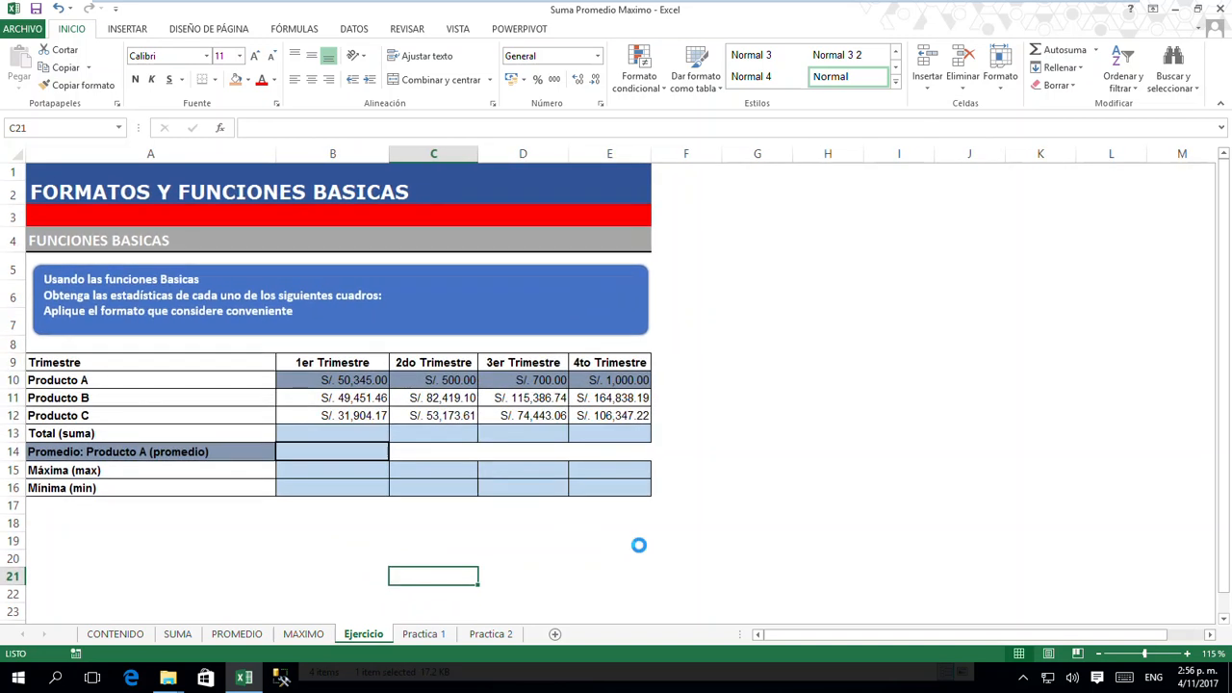
pyautogui.scroll(3, 636, 546)
pyautogui.moveTo(871, 636); pyautogui.dragTo(804, 637)
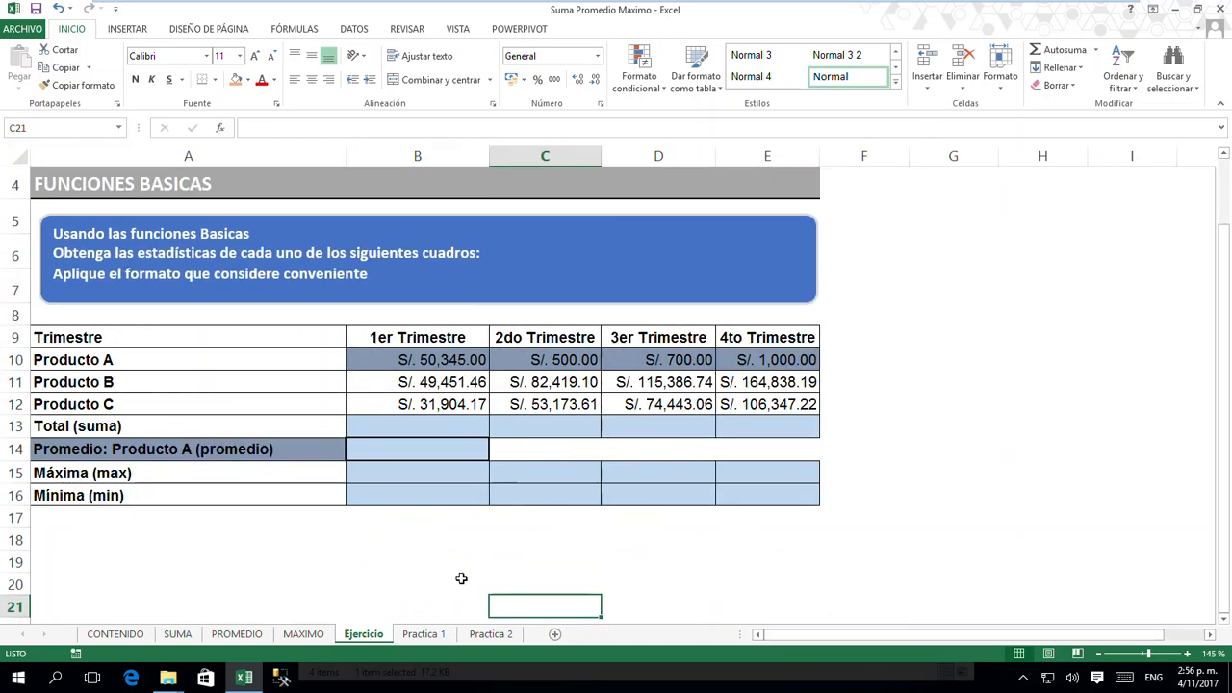
# - Examine the quarter headings, the product amounts and the Total and Promedio cells to fill in the Ejercicio table
pyautogui.click(320, 558)
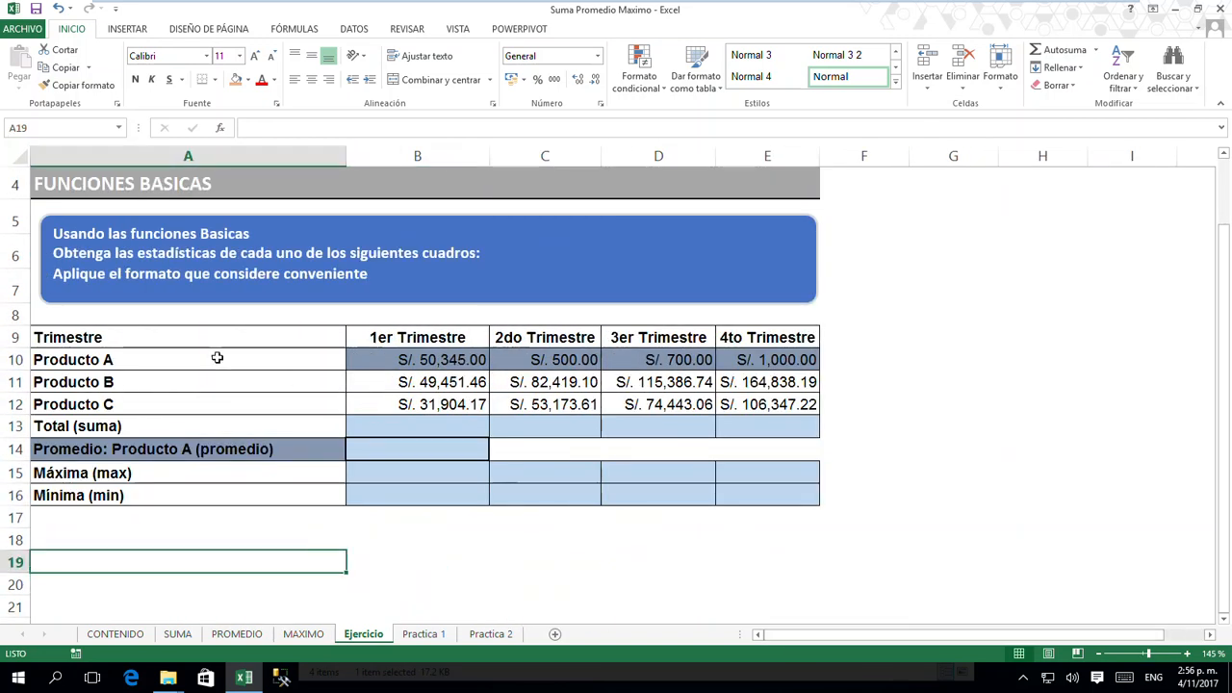
pyautogui.click(169, 339)
pyautogui.moveTo(403, 338); pyautogui.dragTo(747, 339)
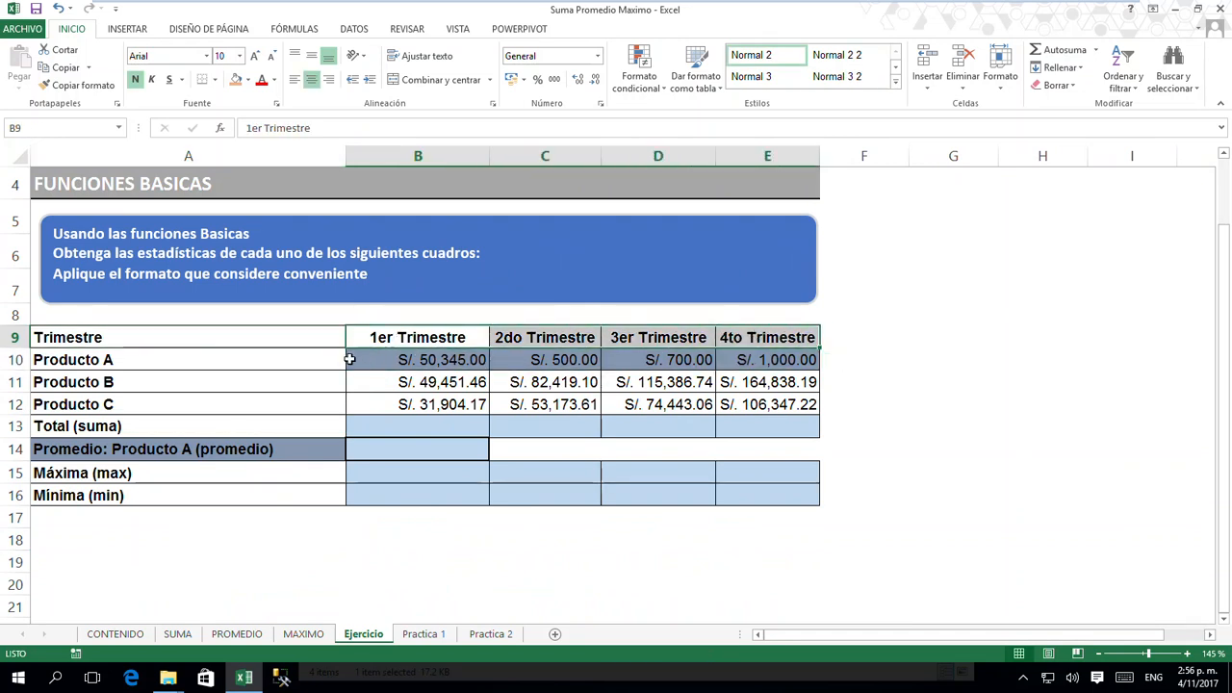
pyautogui.moveTo(407, 360); pyautogui.dragTo(796, 394)
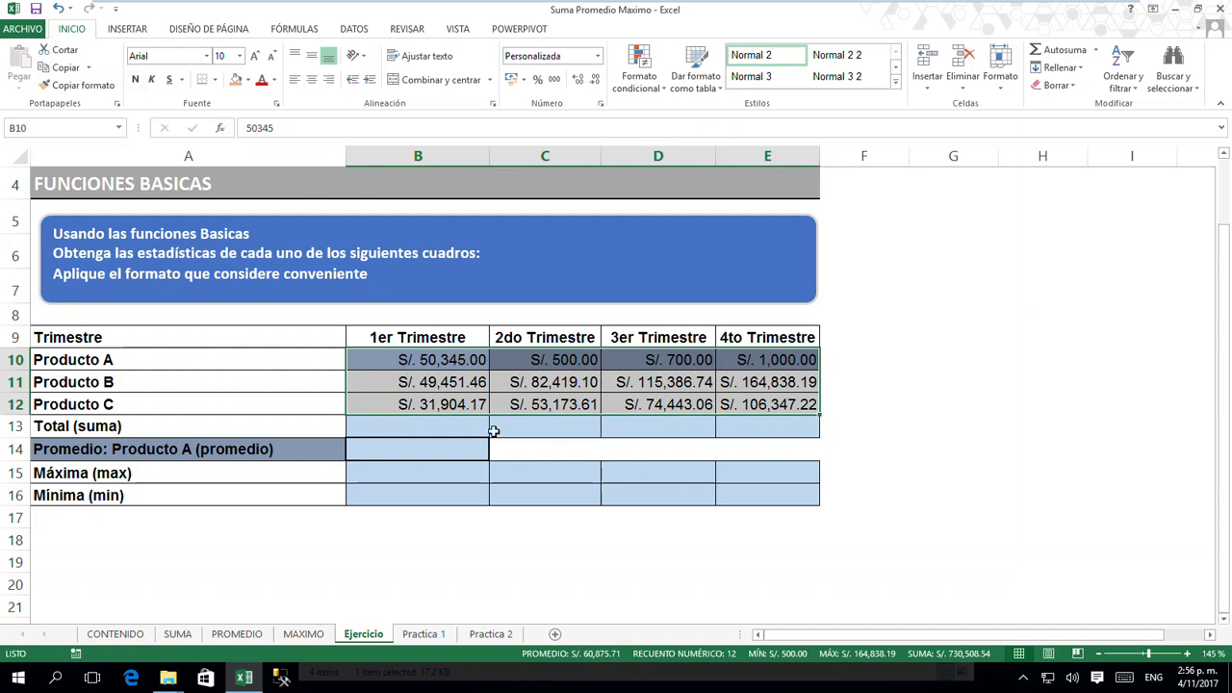
pyautogui.click(442, 427)
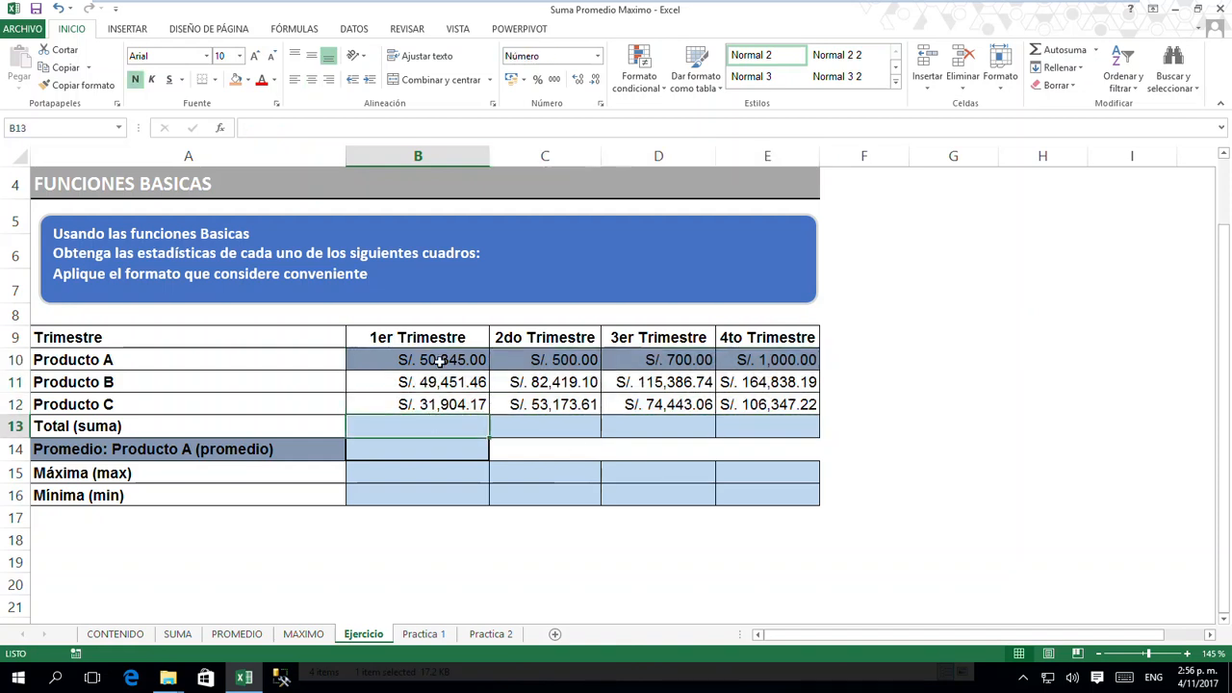
pyautogui.moveTo(558, 338); pyautogui.dragTo(562, 424)
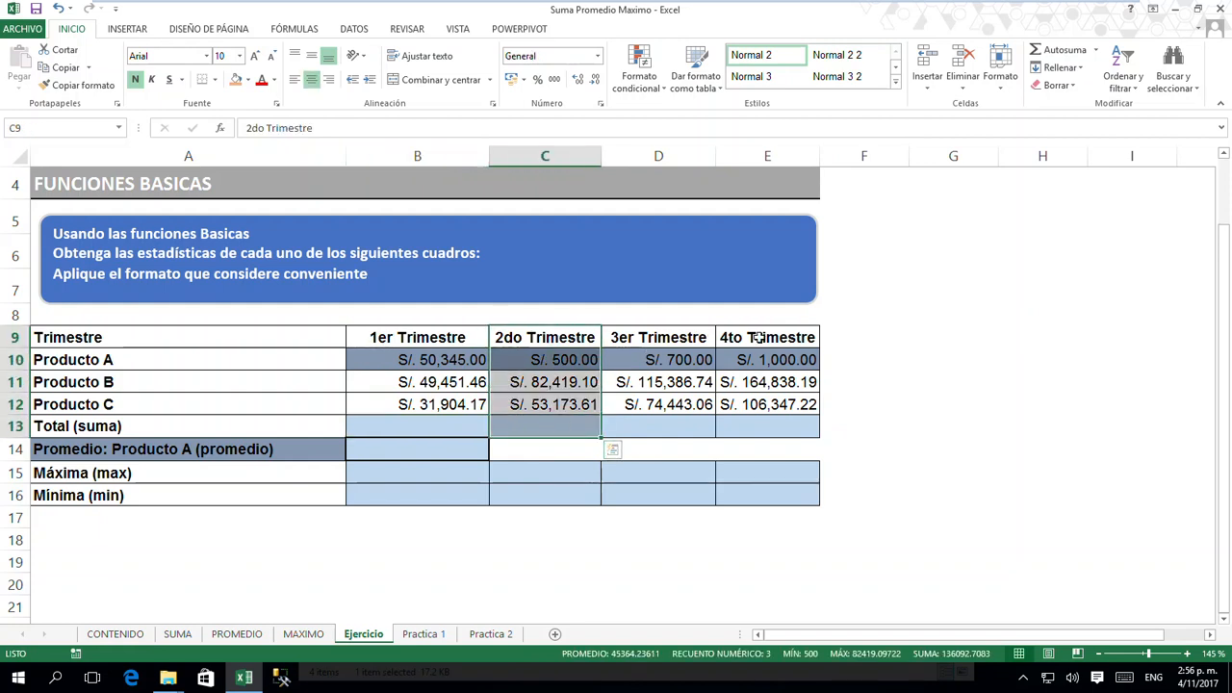
pyautogui.click(308, 449)
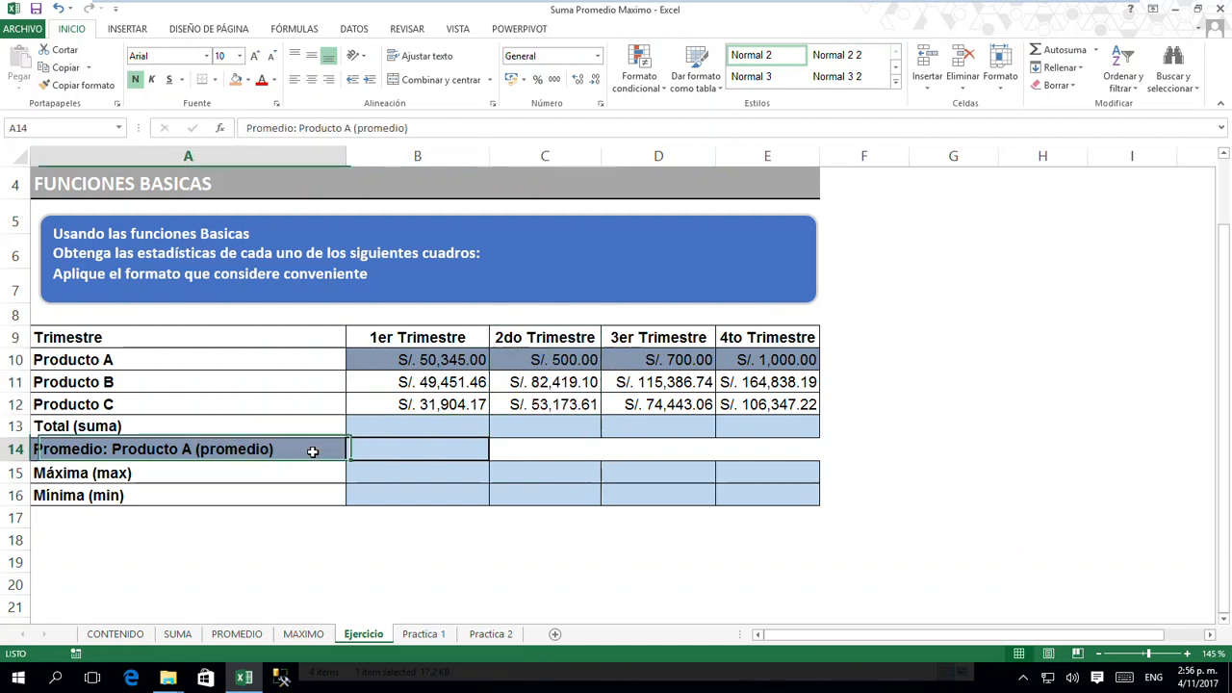
pyautogui.click(429, 448)
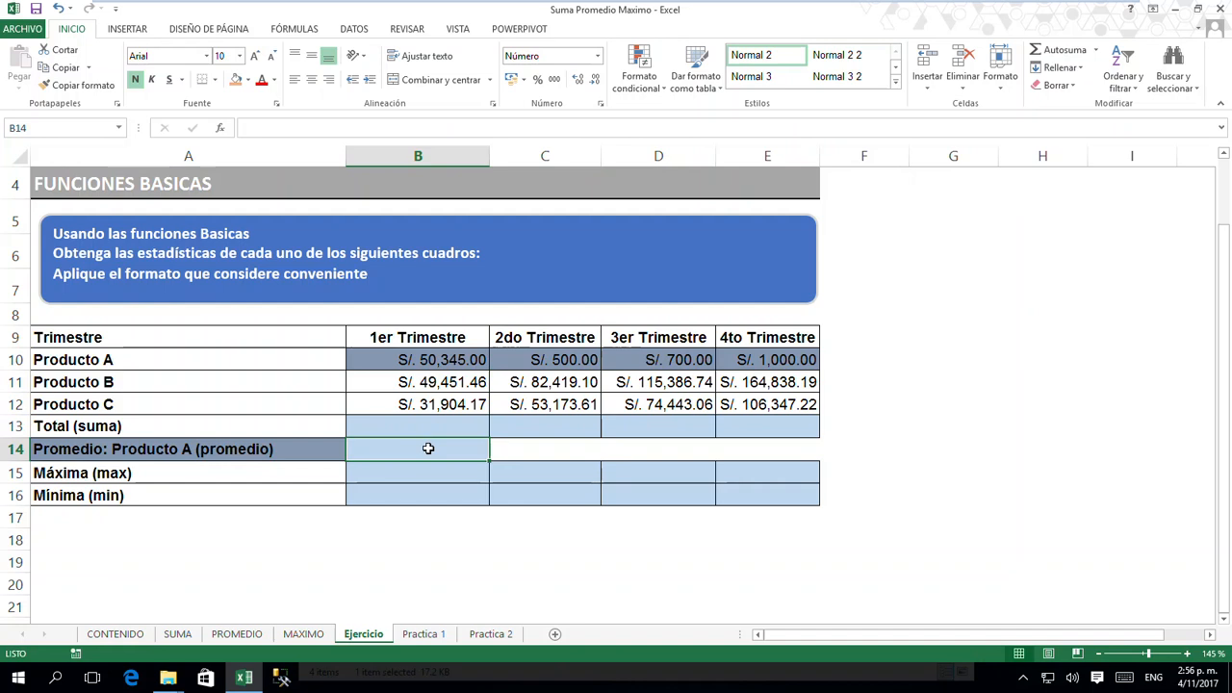
# - Mark the Promedio cell, the Producto A row and the Máxima and Mínima rows with temporary red rectangles, clearing the marks after each pair
pyautogui.moveTo(342, 438); pyautogui.dragTo(489, 462)
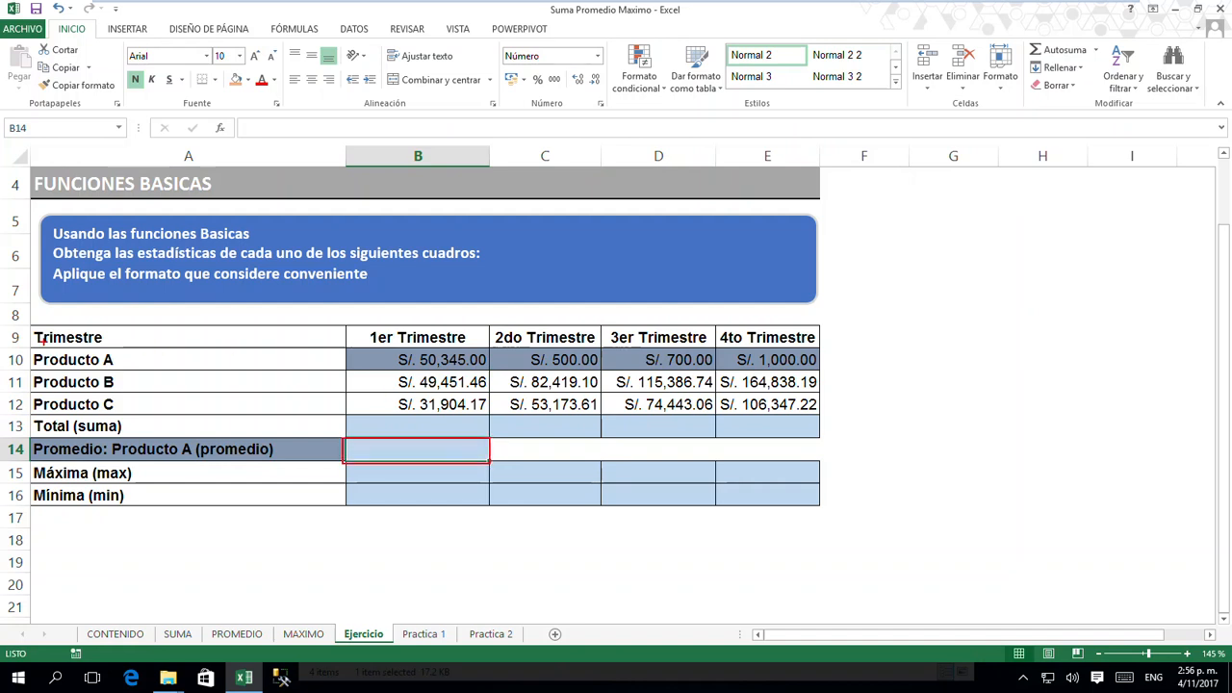
pyautogui.moveTo(27, 346)
pyautogui.mouseDown()
pyautogui.moveTo(73, 368)
pyautogui.moveTo(514, 348)
pyautogui.moveTo(736, 361)
pyautogui.moveTo(27, 370)
pyautogui.mouseUp()
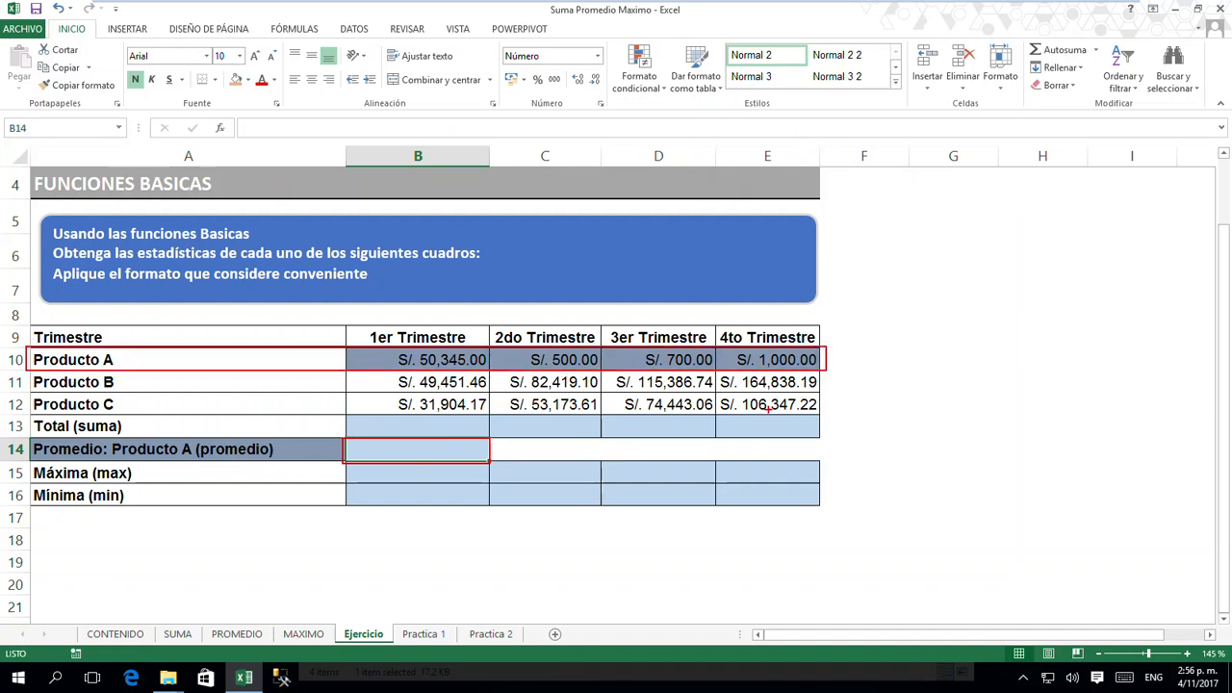
pyautogui.press('e')
pyautogui.moveTo(348, 462)
pyautogui.mouseDown()
pyautogui.moveTo(421, 484)
pyautogui.moveTo(840, 490)
pyautogui.mouseUp()
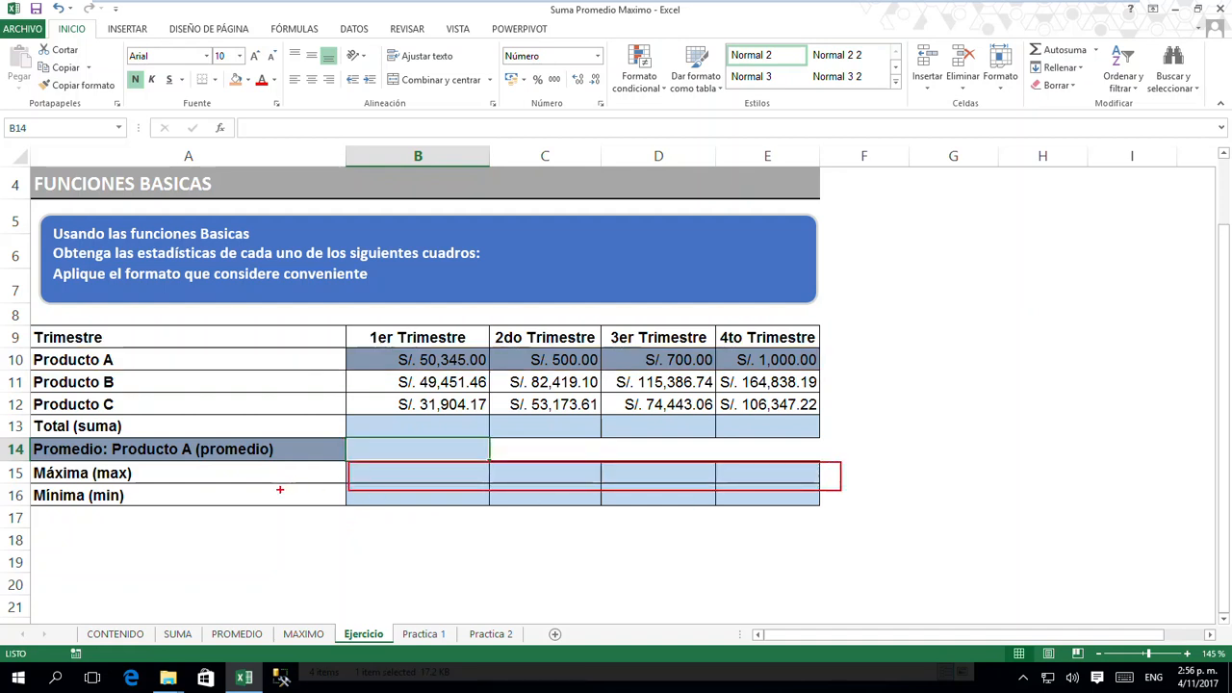
pyautogui.moveTo(335, 483); pyautogui.dragTo(837, 516)
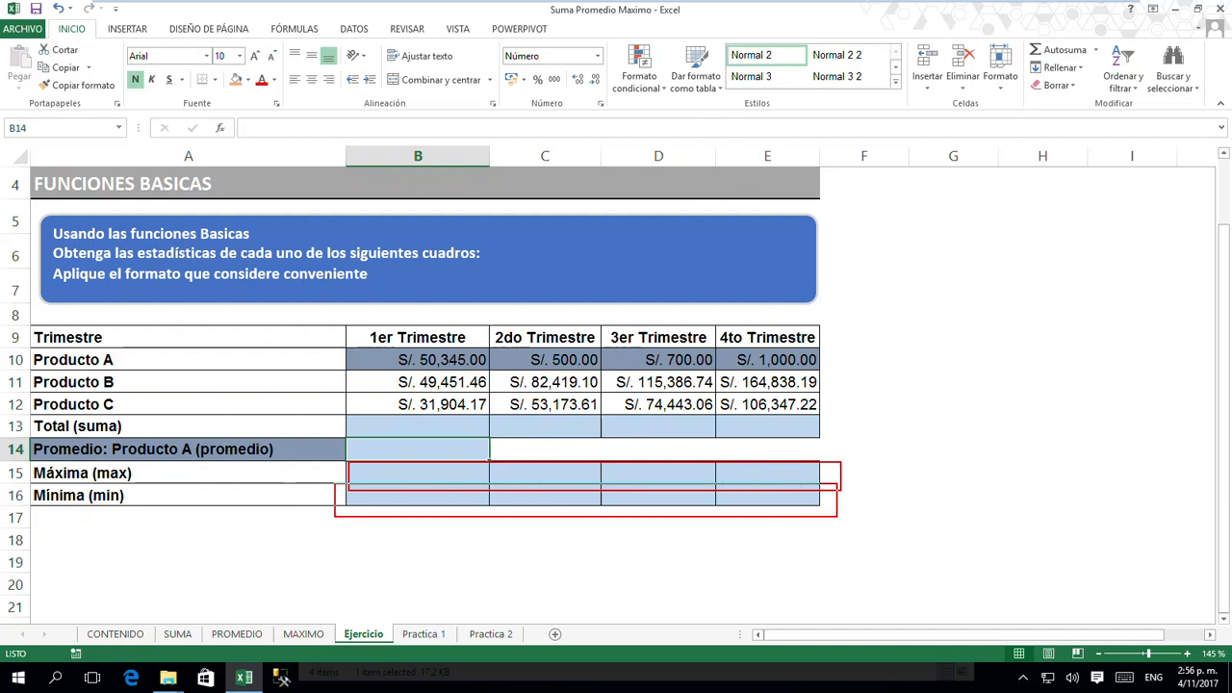
pyautogui.press('e')
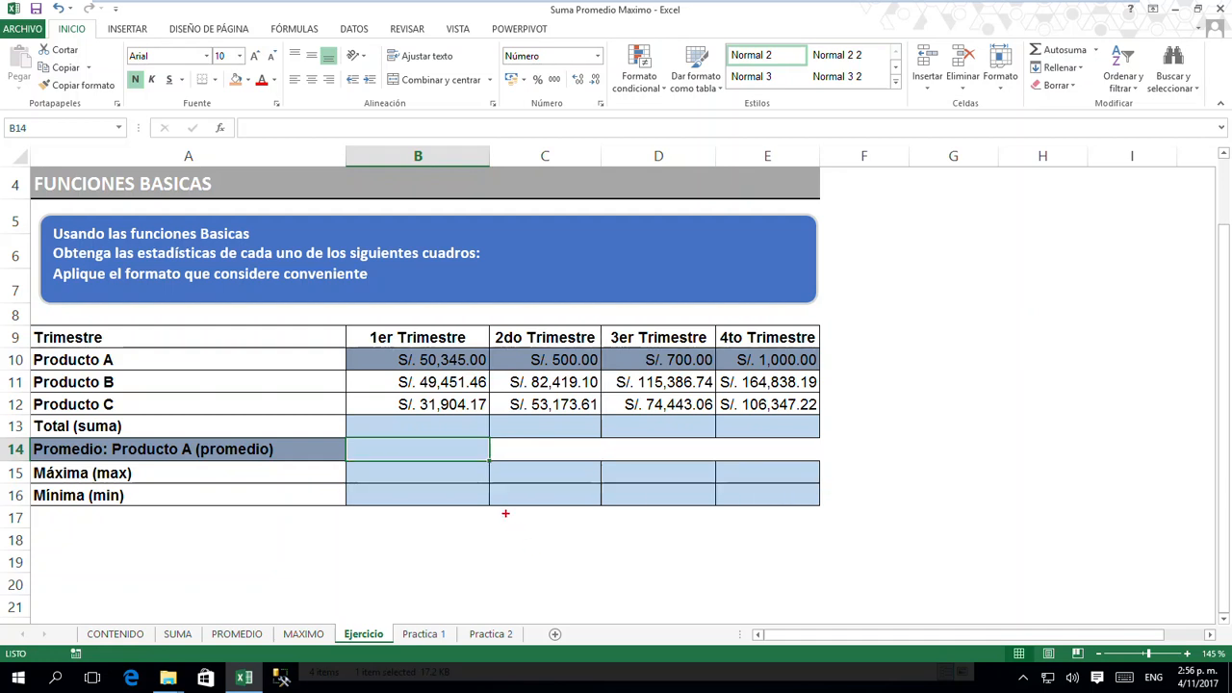
# - Calculate the 1er Trimestre total in B13 with =SUMA(B10:B12) and fill the formula across to E13
pyautogui.click(462, 428)
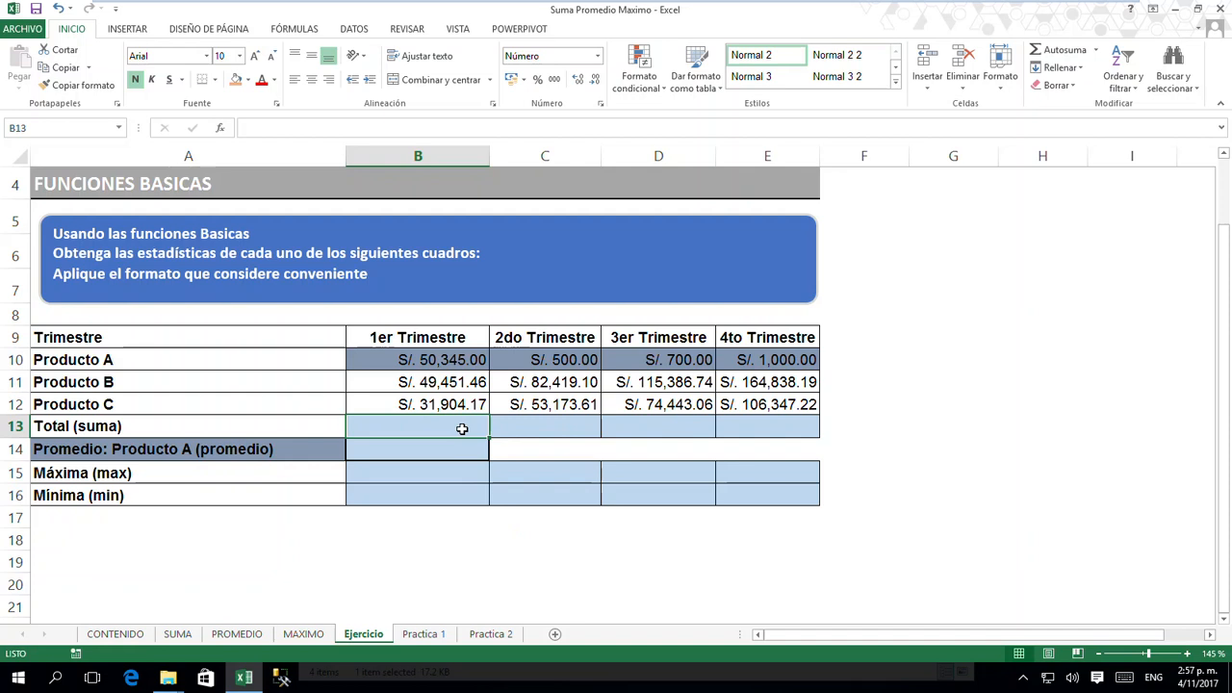
pyautogui.write('=SUMA(')
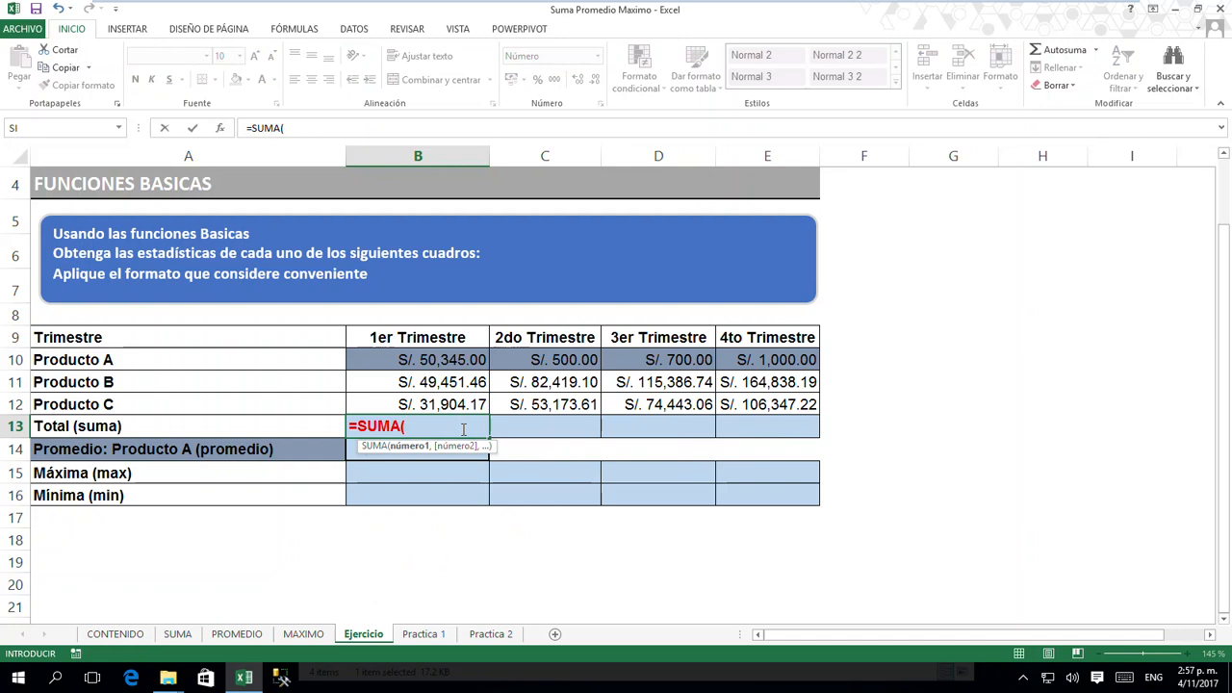
pyautogui.moveTo(427, 360); pyautogui.dragTo(430, 405)
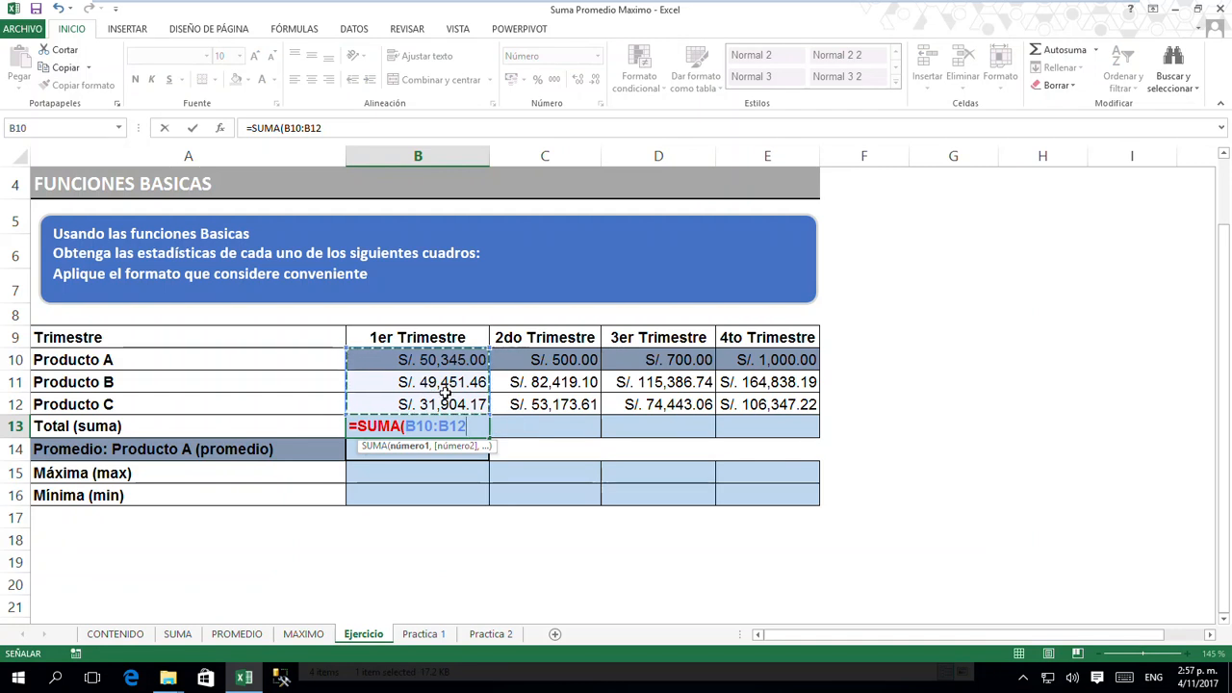
pyautogui.press('Return')
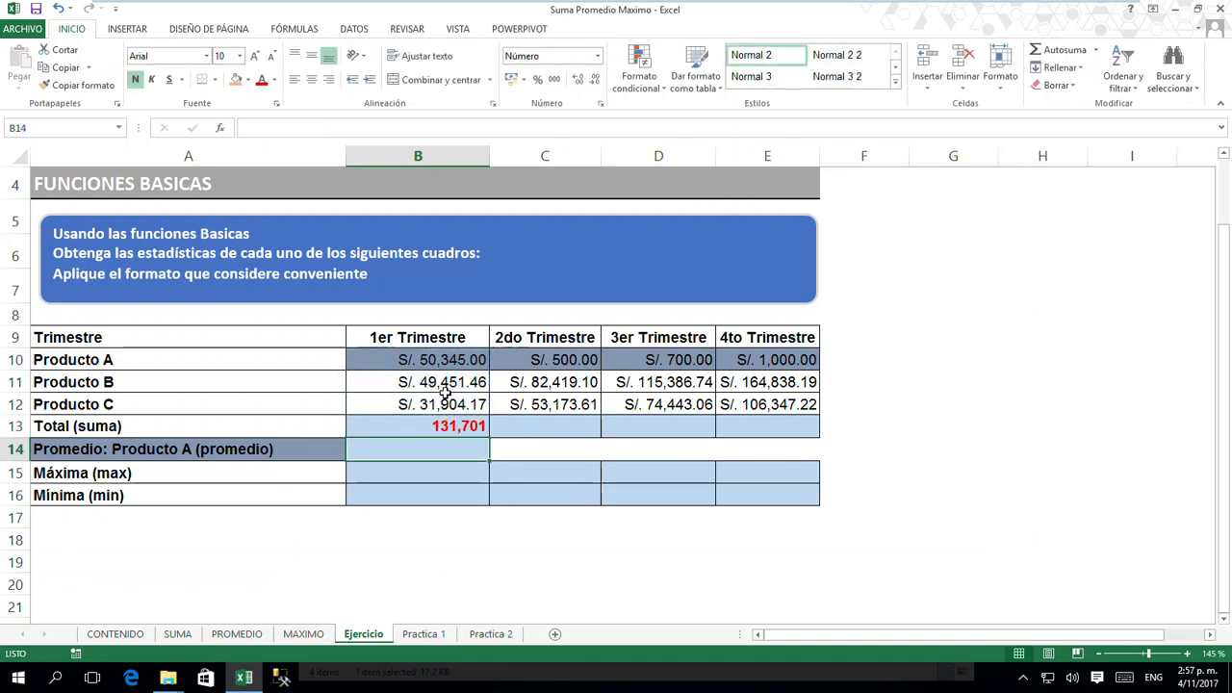
pyautogui.click(453, 427)
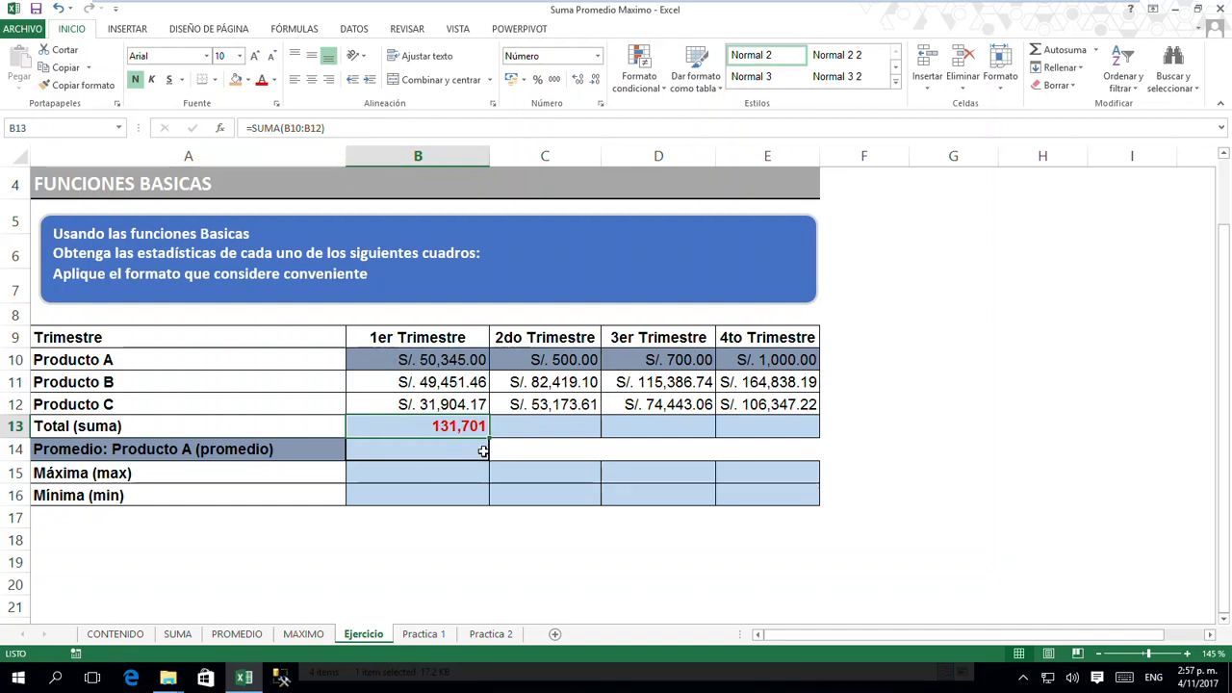
pyautogui.moveTo(489, 438); pyautogui.dragTo(770, 435)
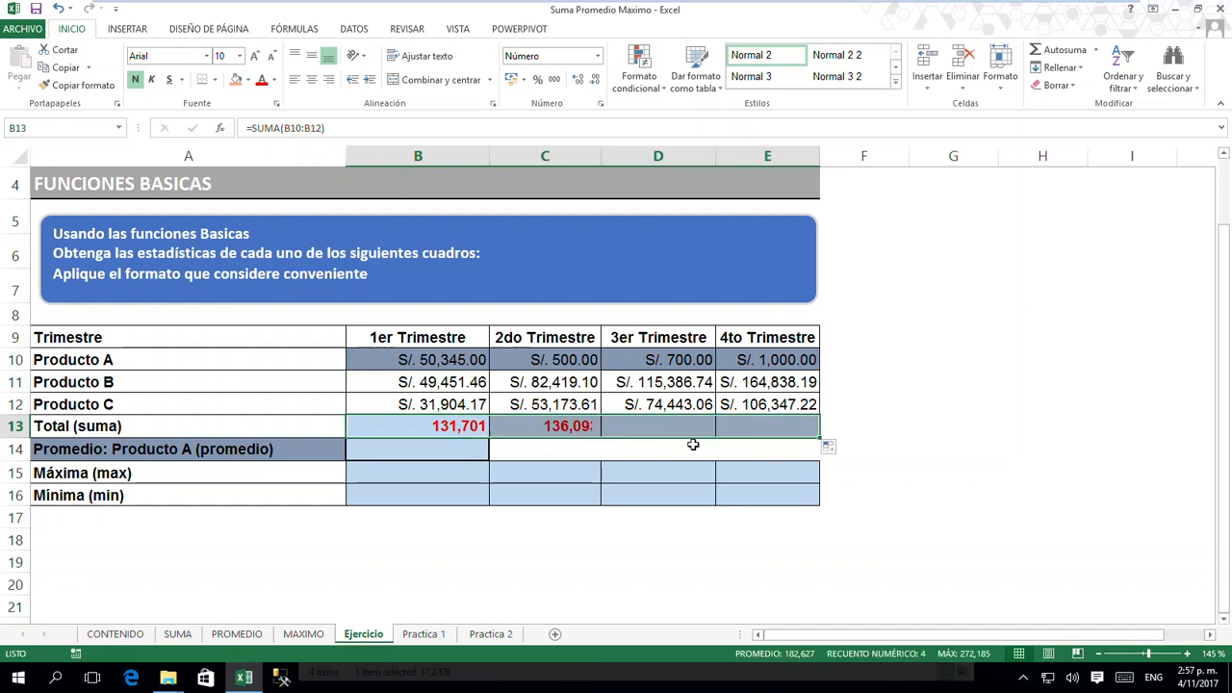
# - Check the SUMA formulas of the four quarterly totals in B13:E13
pyautogui.click(547, 432)
pyautogui.click(637, 431)
pyautogui.click(754, 430)
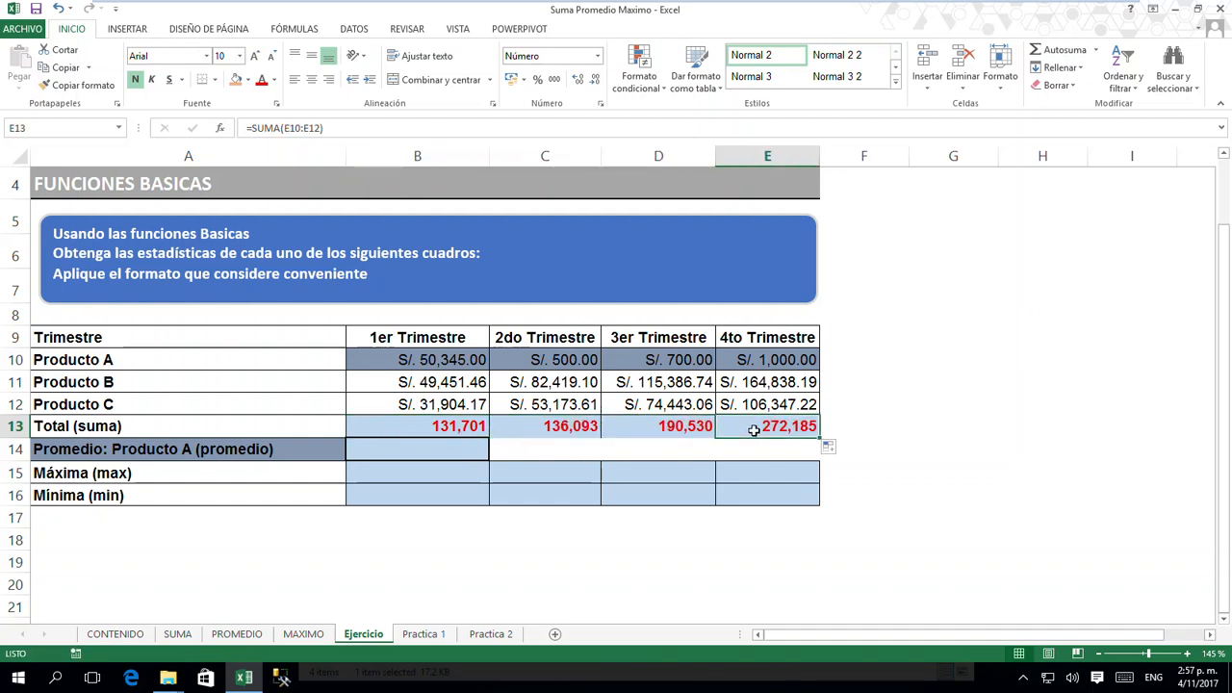
pyautogui.moveTo(550, 432); pyautogui.dragTo(728, 429)
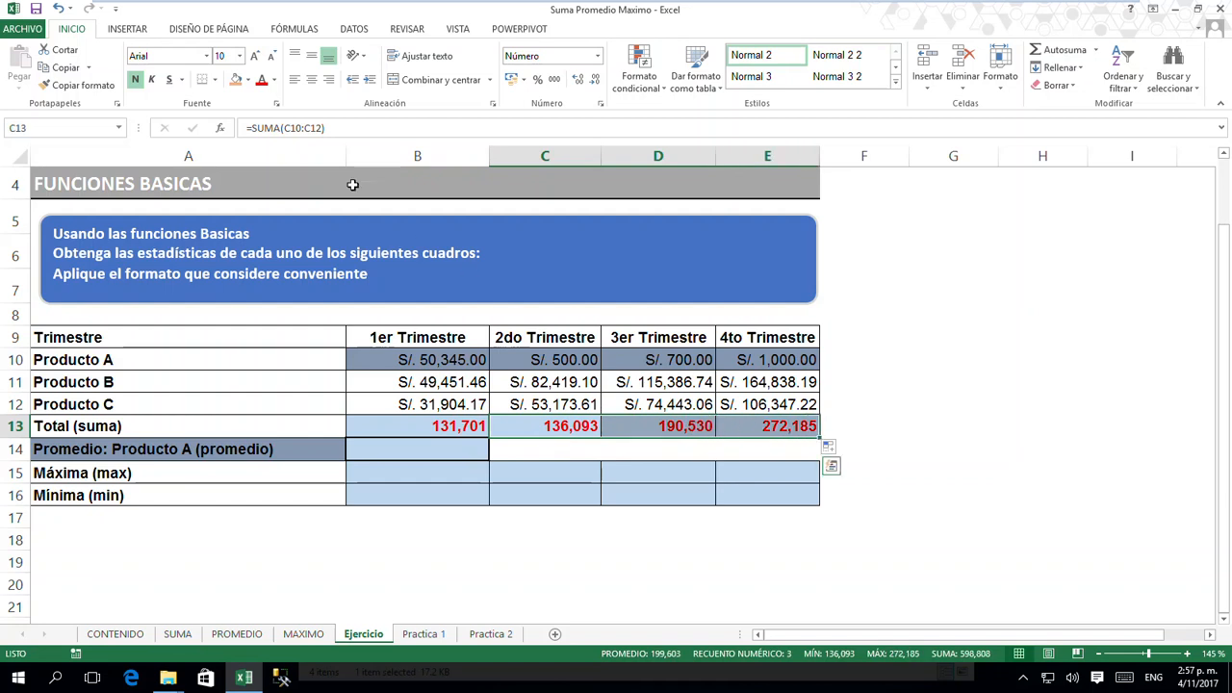
pyautogui.click(484, 426)
pyautogui.click(555, 425)
pyautogui.click(656, 428)
pyautogui.click(756, 428)
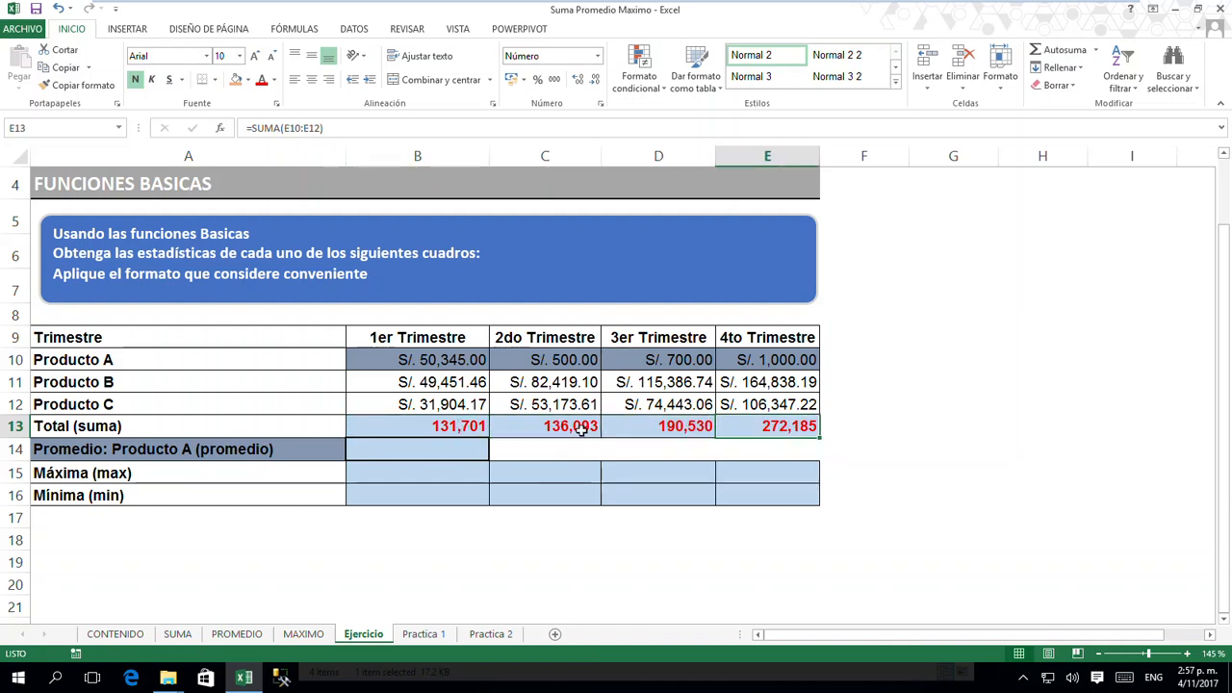
# - Open each total formula from B13 to E13 in turn to inspect the range it sums, leaving the formulas as they are
pyautogui.click(467, 425)
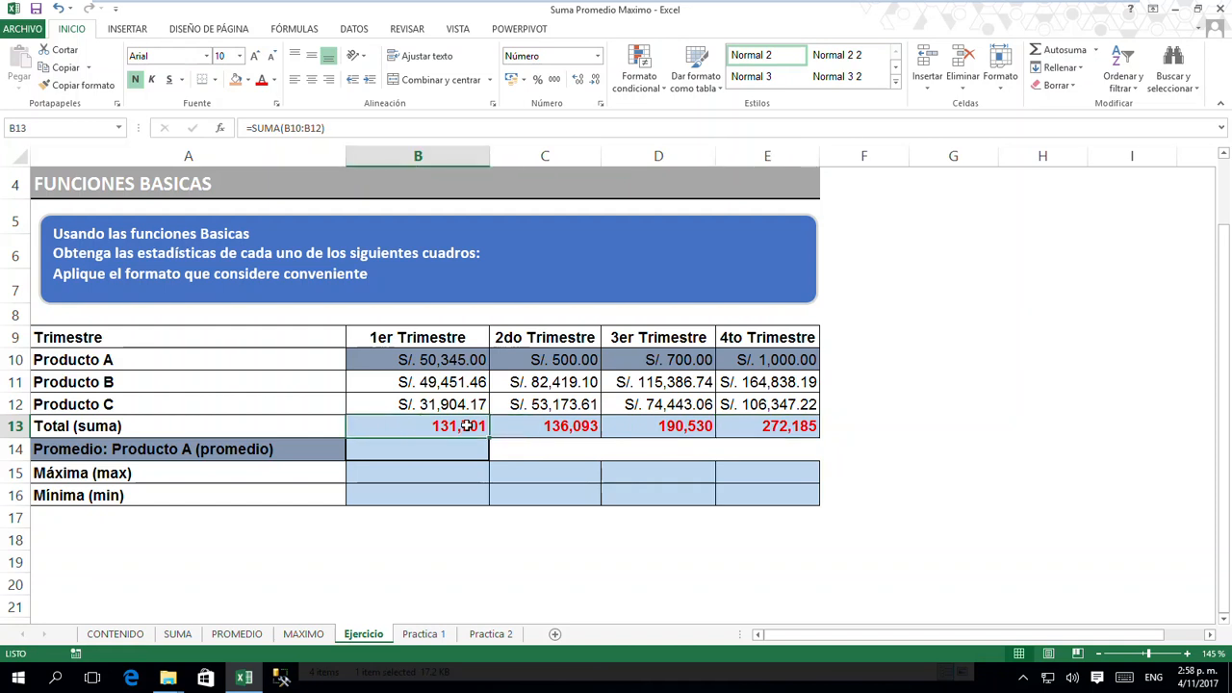
pyautogui.doubleClick(467, 425)
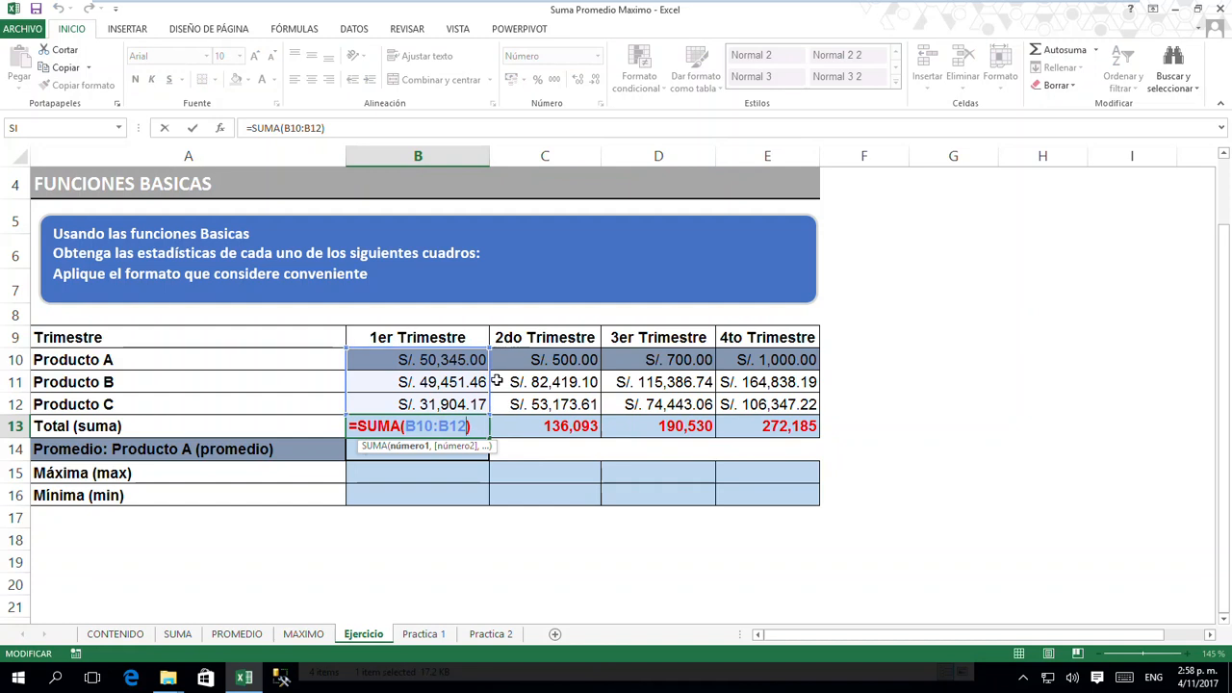
pyautogui.press('Return')
pyautogui.doubleClick(554, 426)
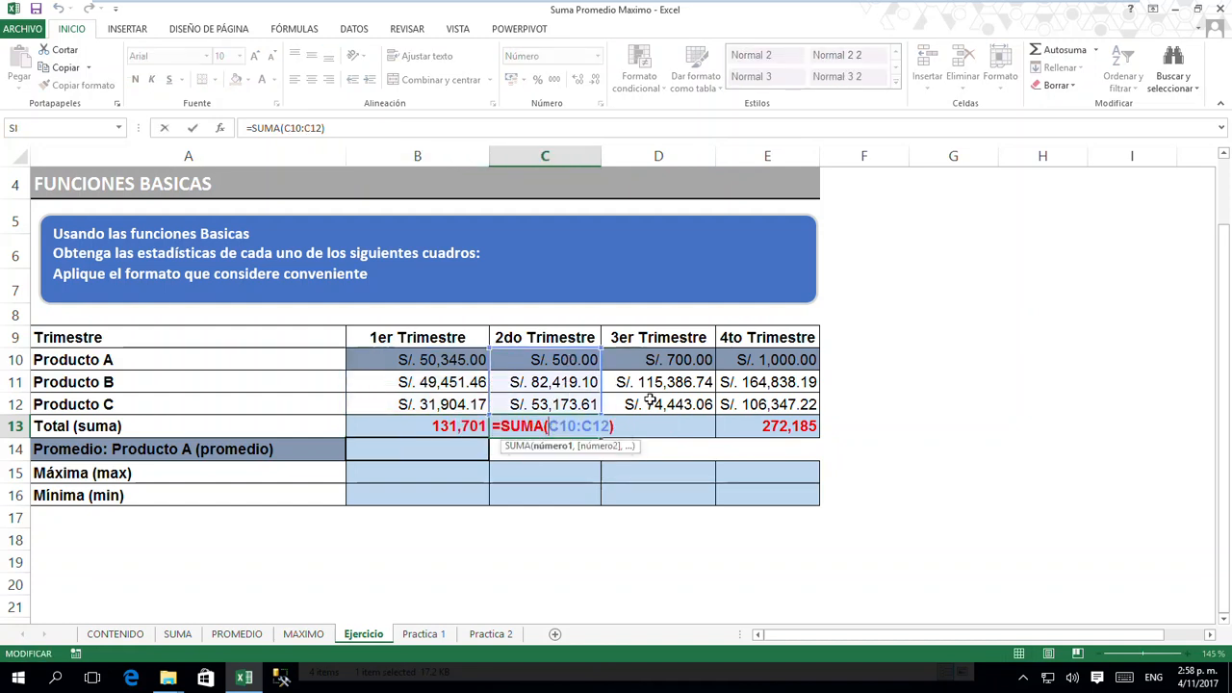
pyautogui.hotkey('ctrl', 'Return')
pyautogui.doubleClick(668, 430)
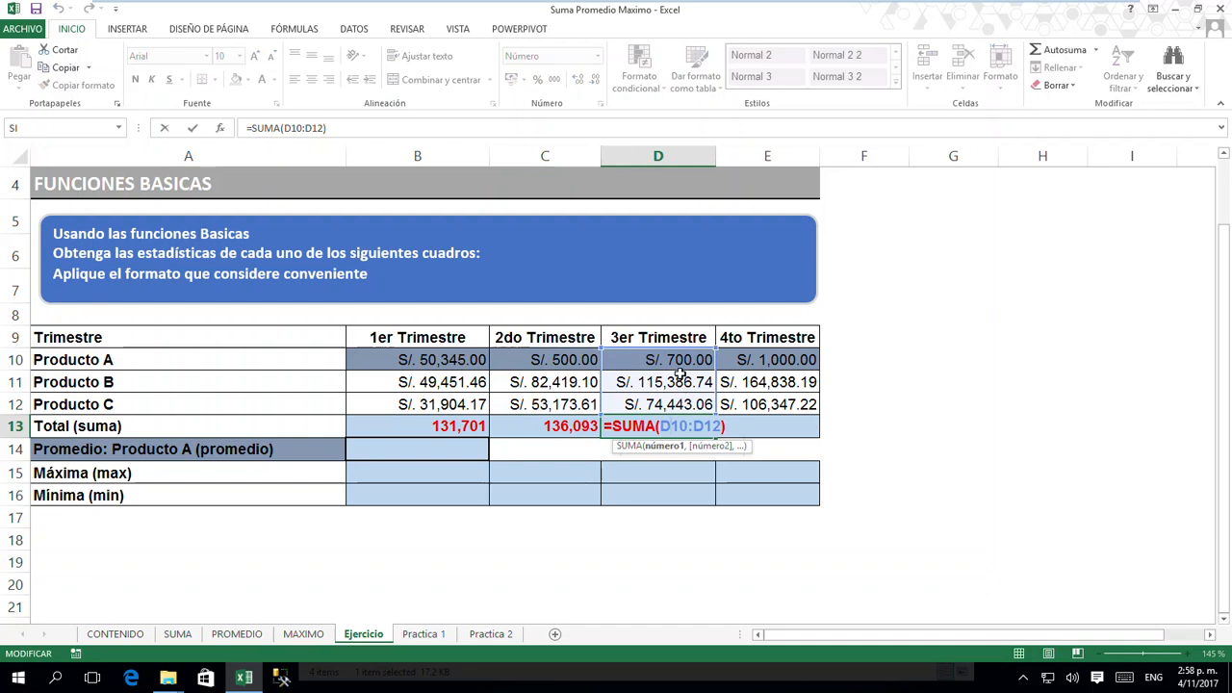
pyautogui.hotkey('ctrl', 'Return')
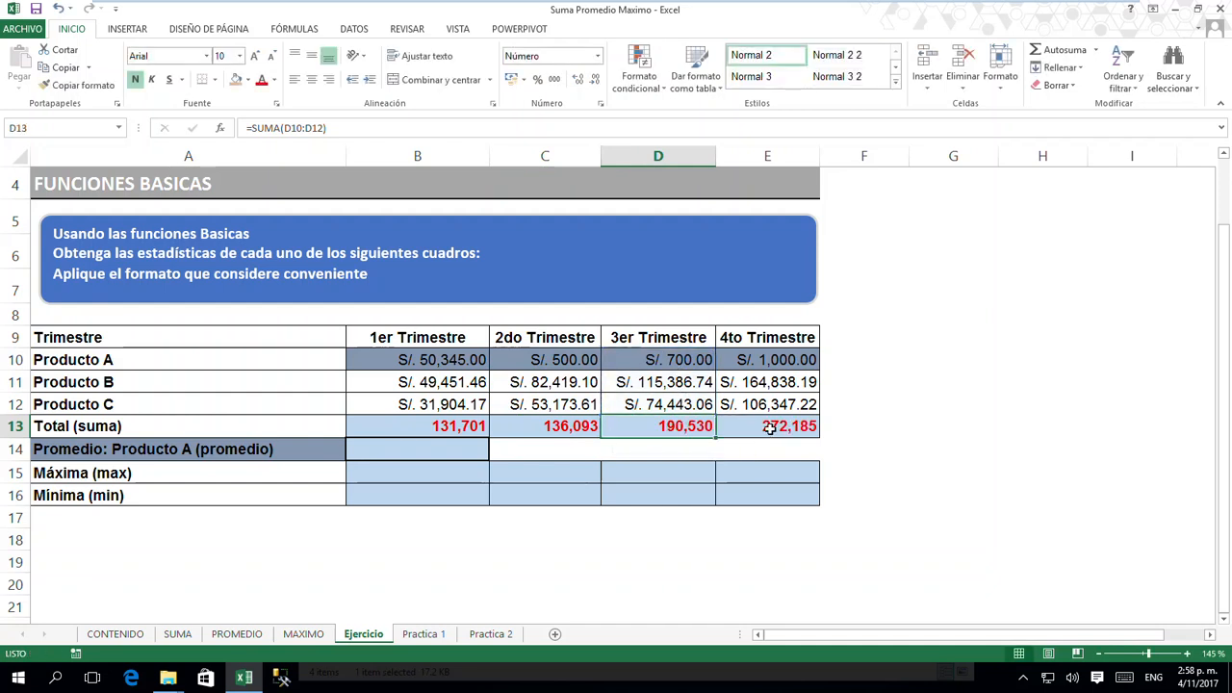
pyautogui.doubleClick(770, 429)
pyautogui.hotkey('ctrl', 'Return')
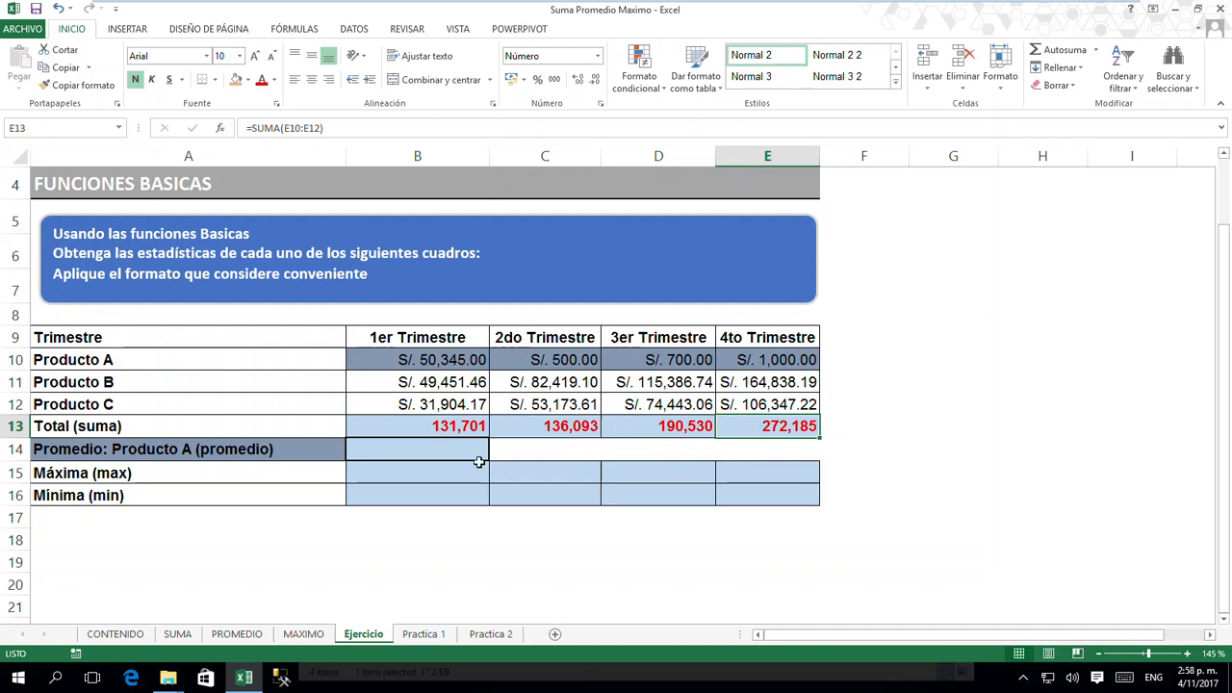
# - Calculate the Producto A average in B14 with the formula =PROMEDIO(B10:E10)
pyautogui.click(439, 450)
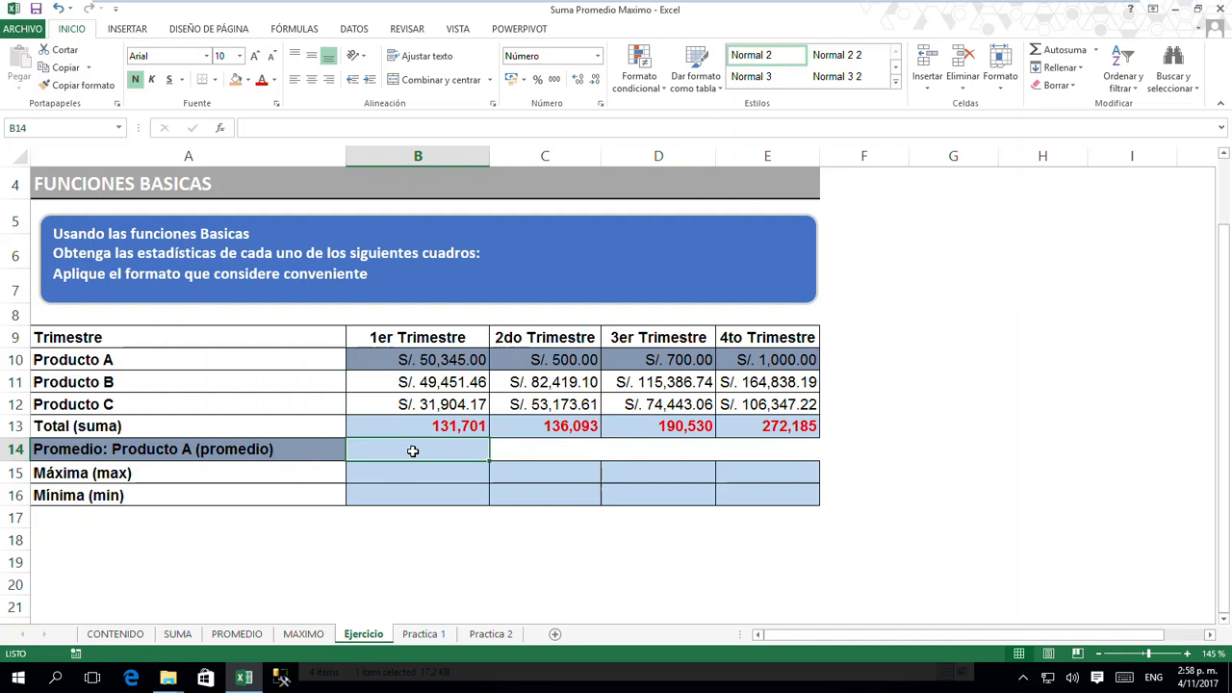
pyautogui.write('=PROMEDIO(')
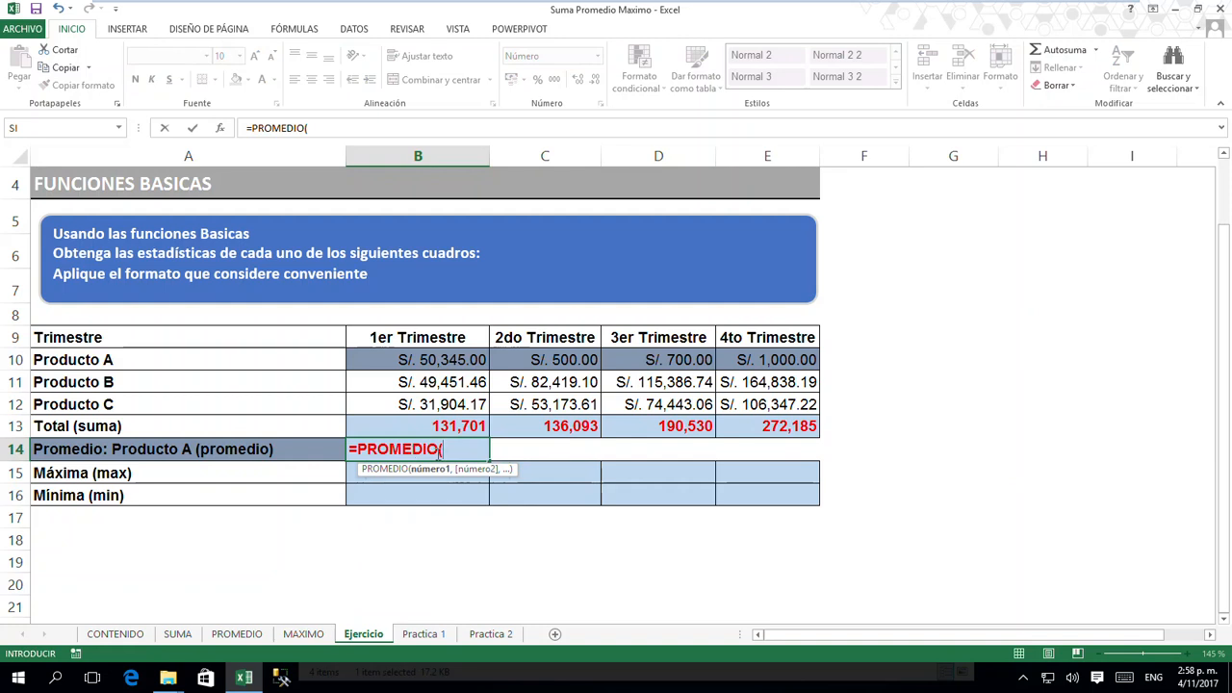
pyautogui.click(438, 359)
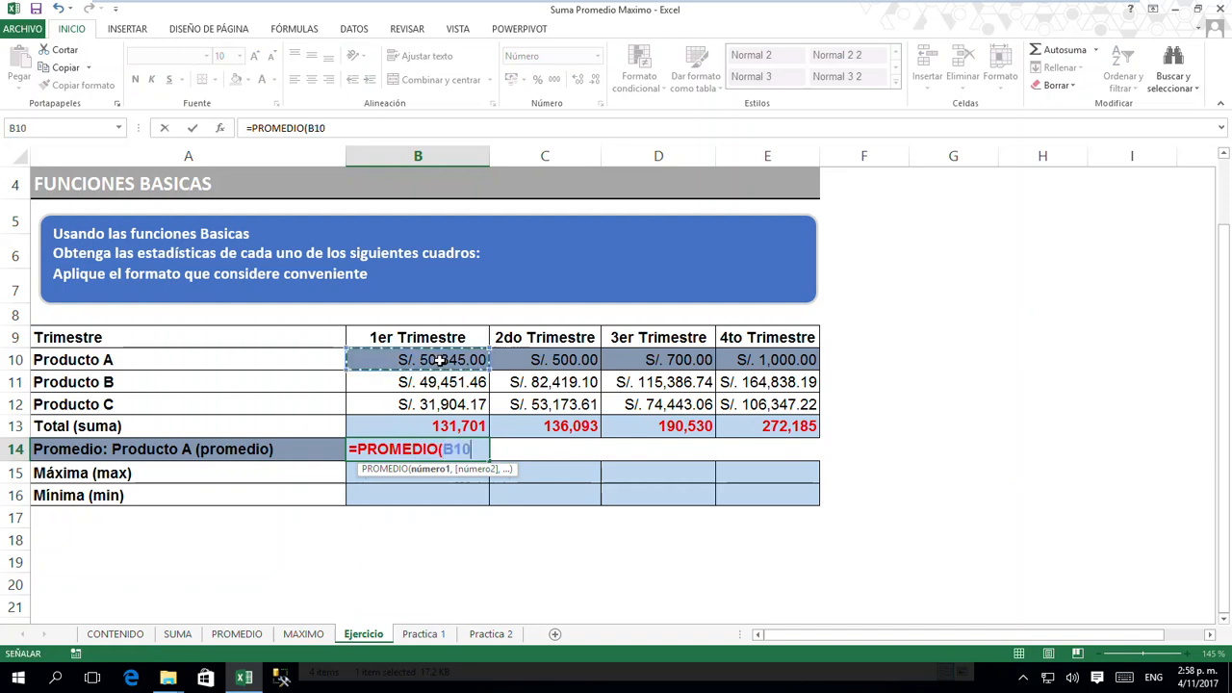
pyautogui.moveTo(439, 359); pyautogui.dragTo(783, 354)
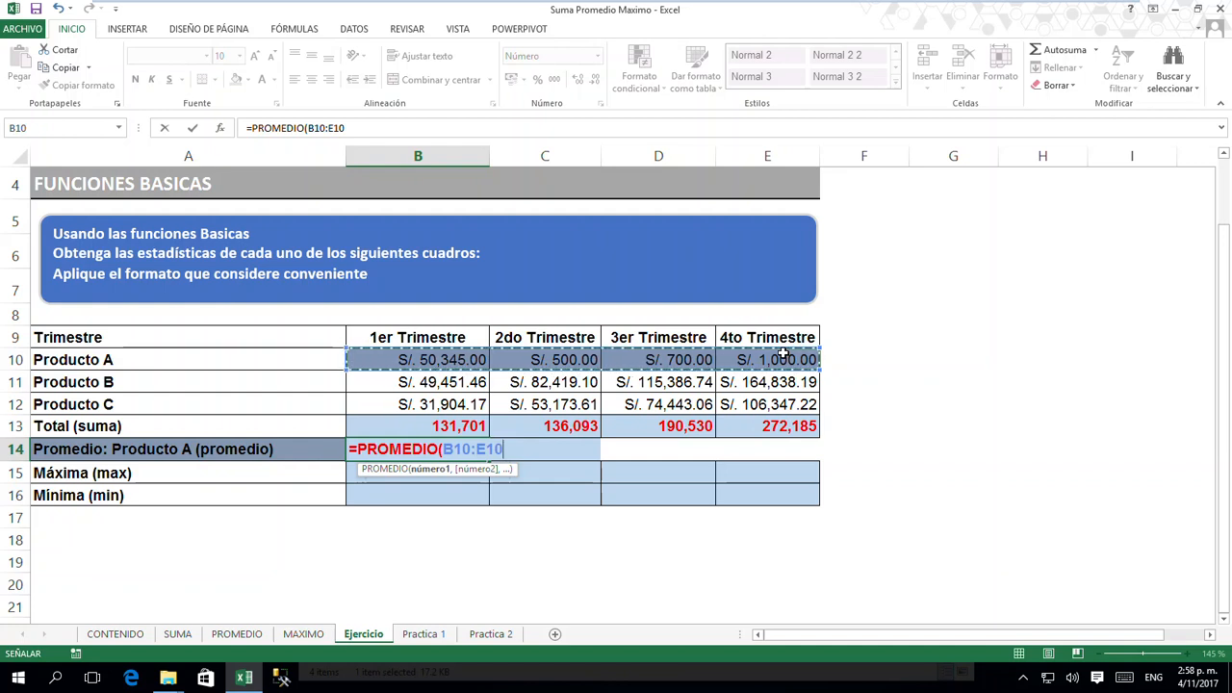
pyautogui.press('Return')
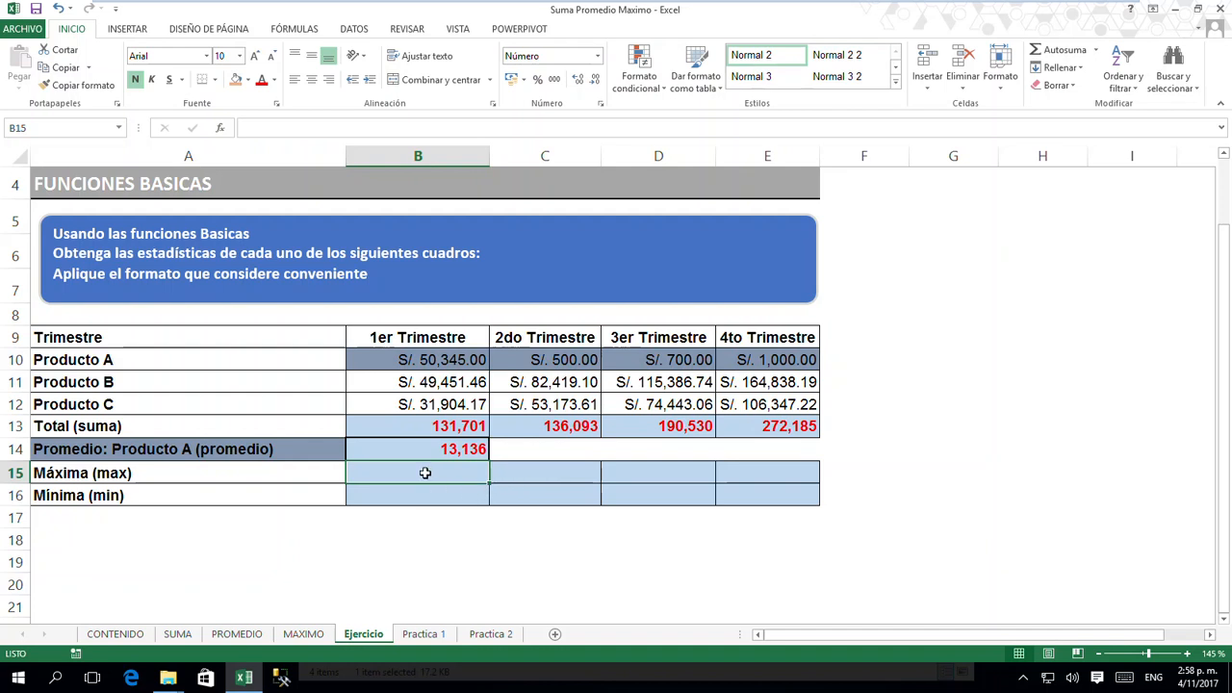
# - Calculate the 1er Trimestre maximum in B15 with =MAX(B10:B12) and fill the formula across to E15
pyautogui.write('=MAX')
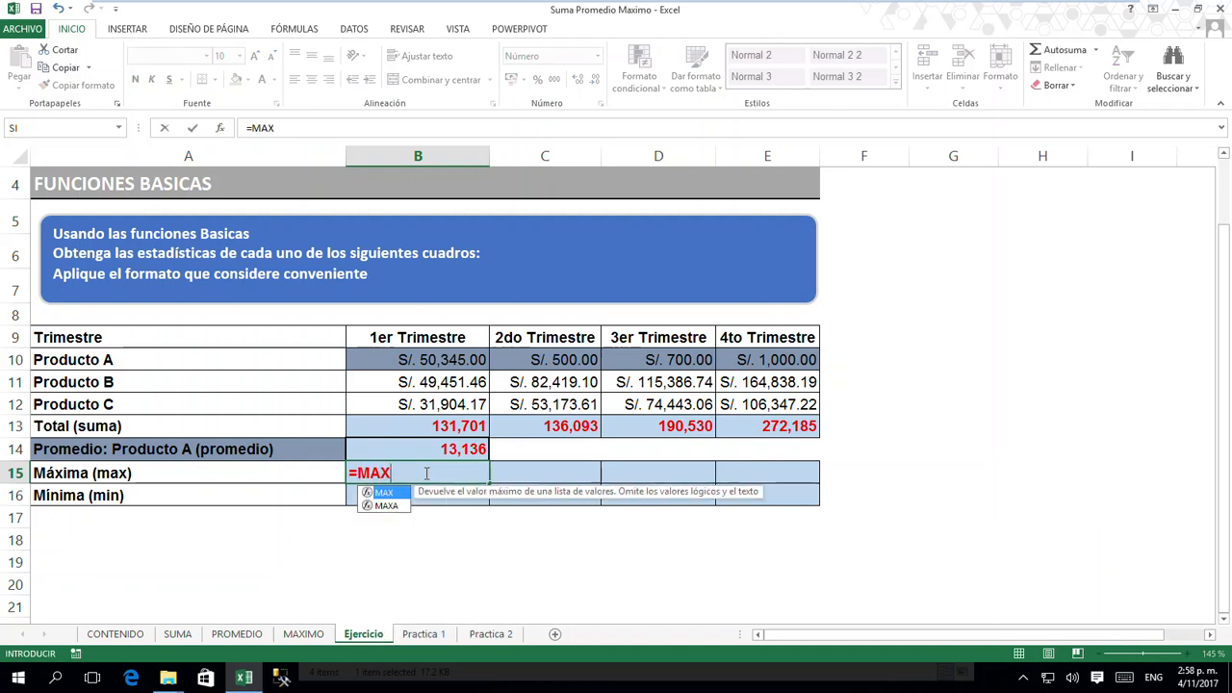
pyautogui.write('(')
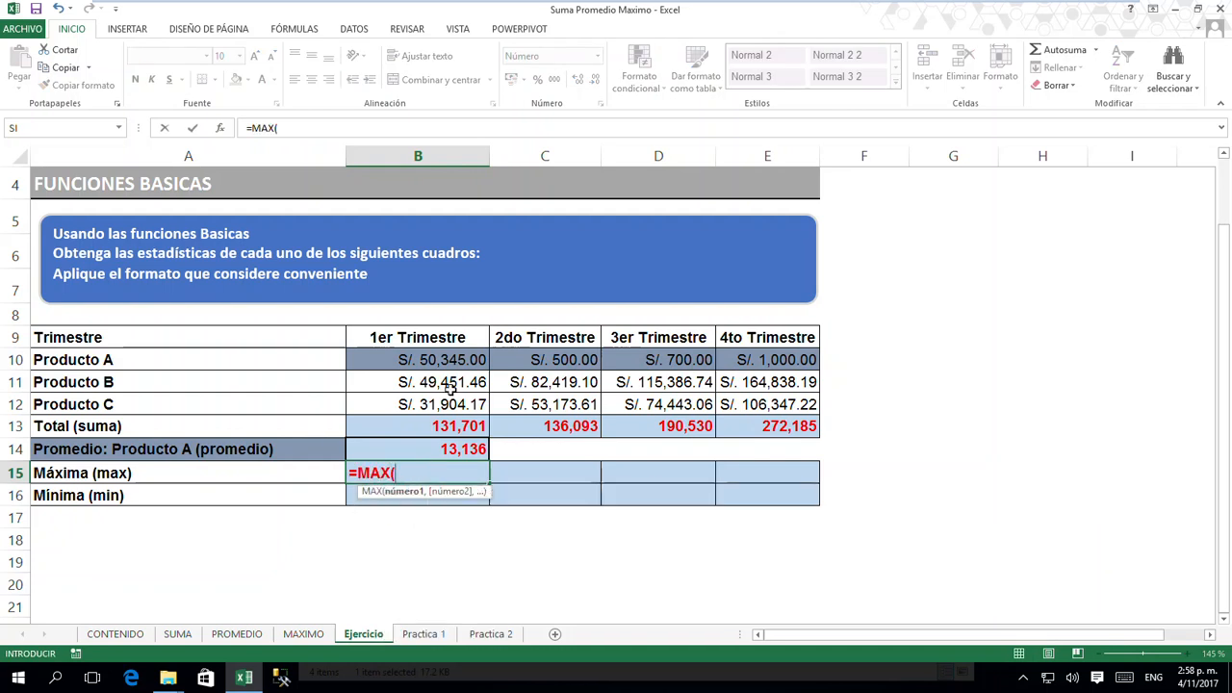
pyautogui.moveTo(450, 360); pyautogui.dragTo(447, 402)
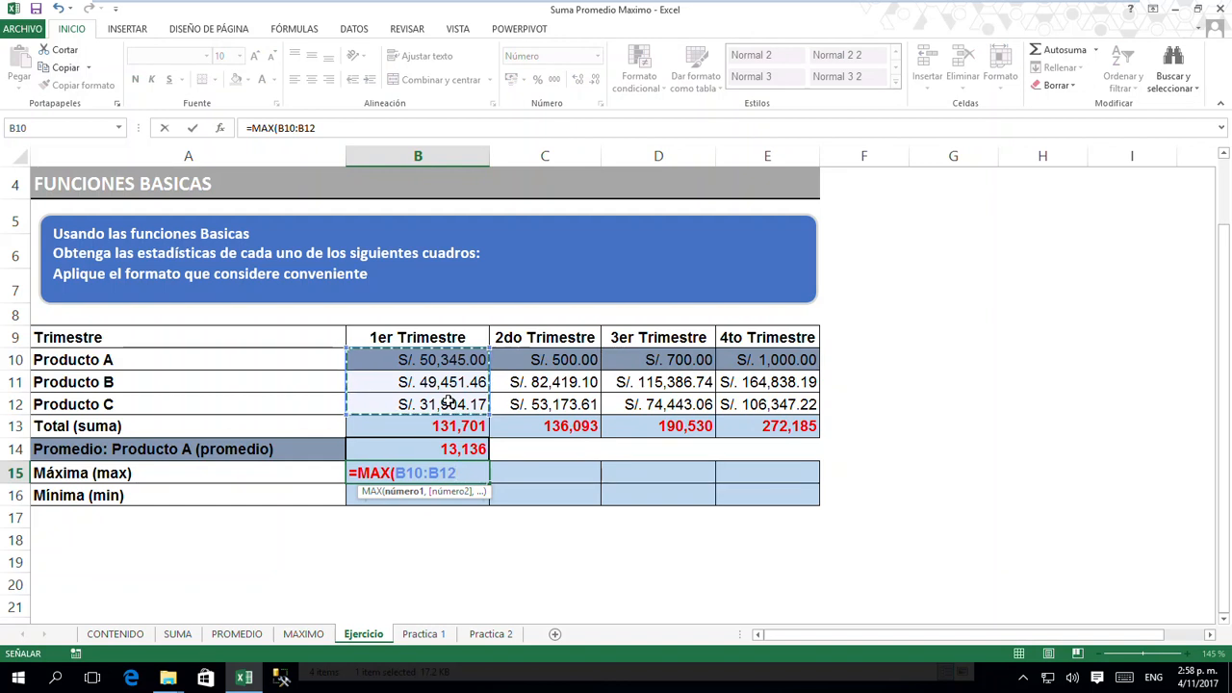
pyautogui.press('Return')
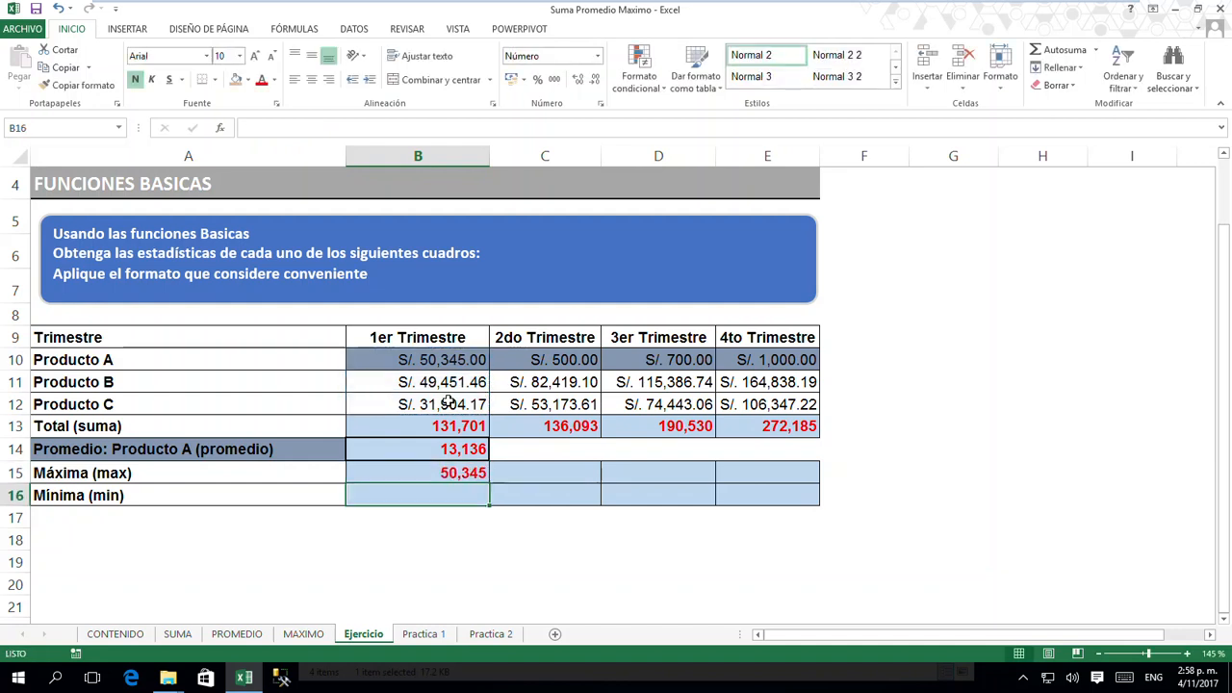
pyautogui.click(453, 471)
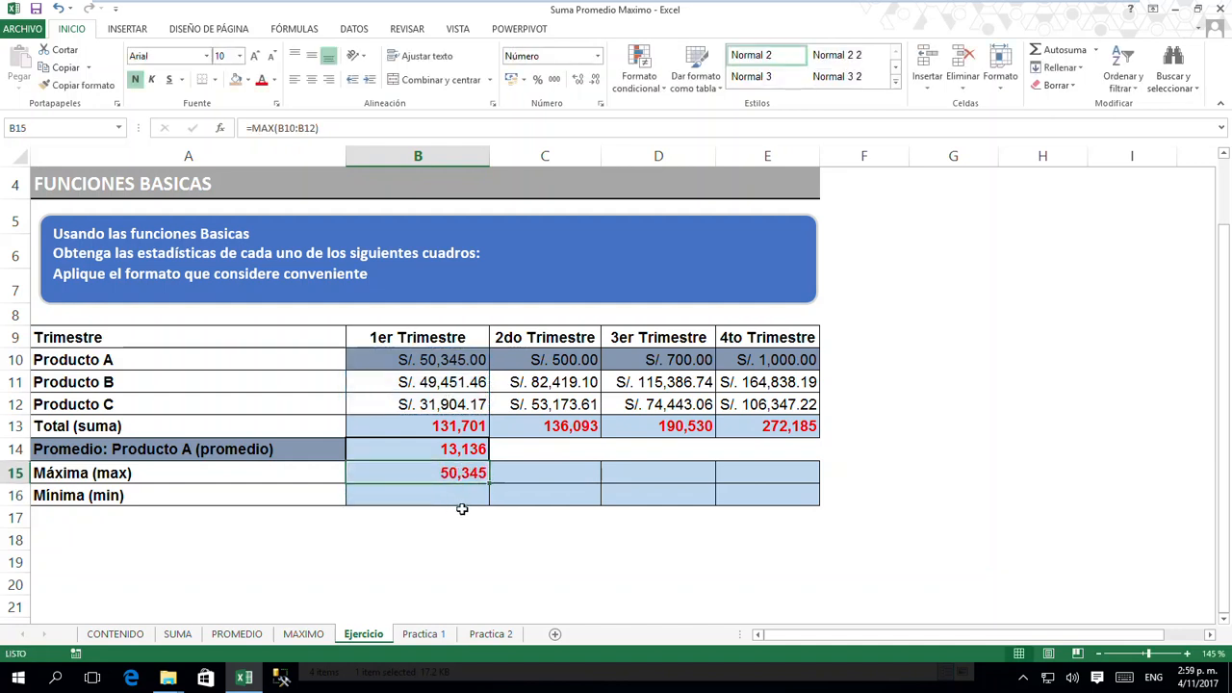
pyautogui.moveTo(488, 484); pyautogui.dragTo(787, 487)
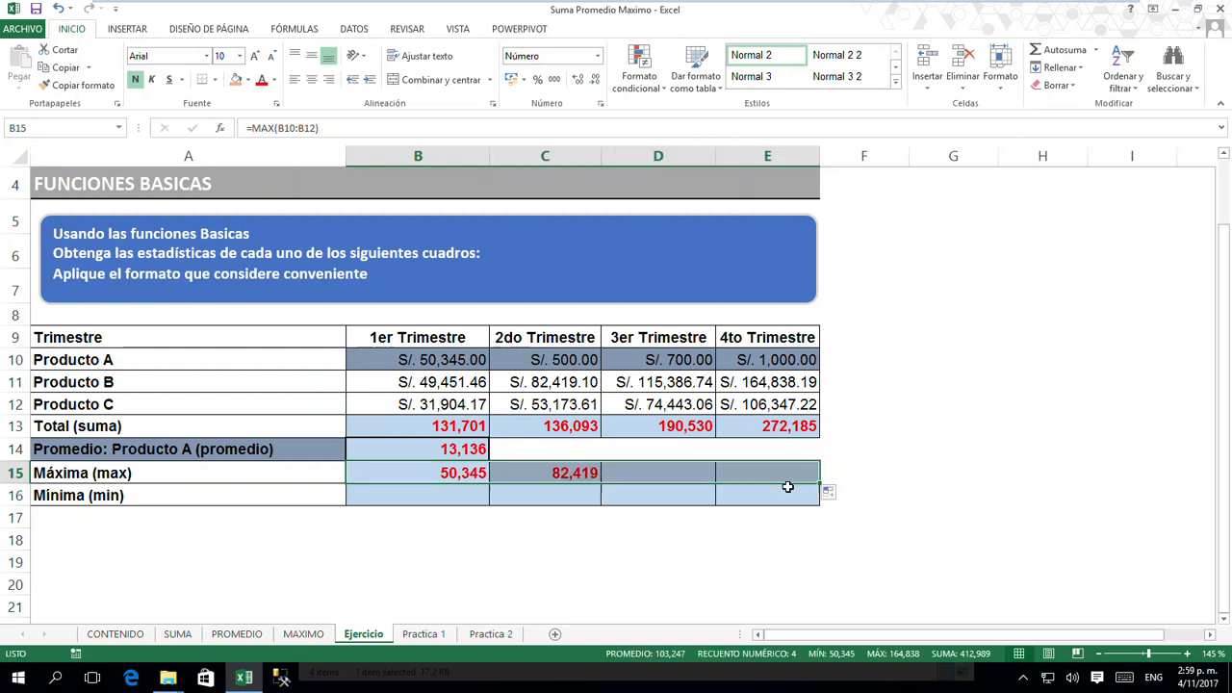
pyautogui.click(788, 481)
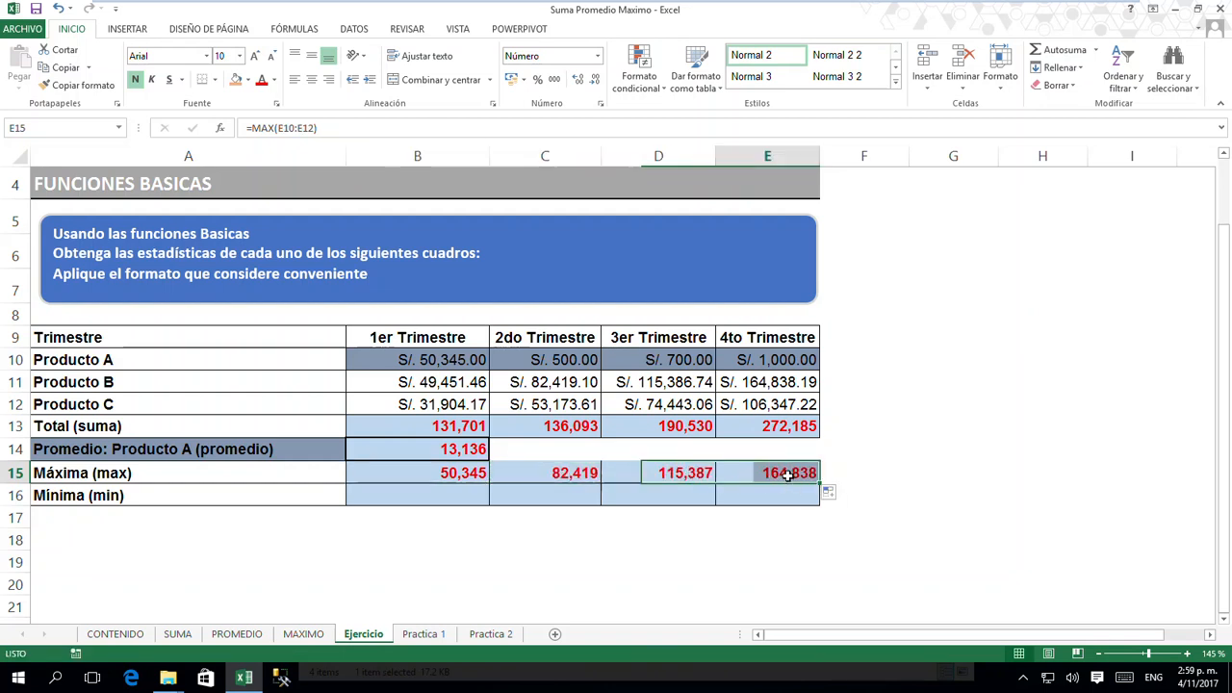
pyautogui.click(478, 474)
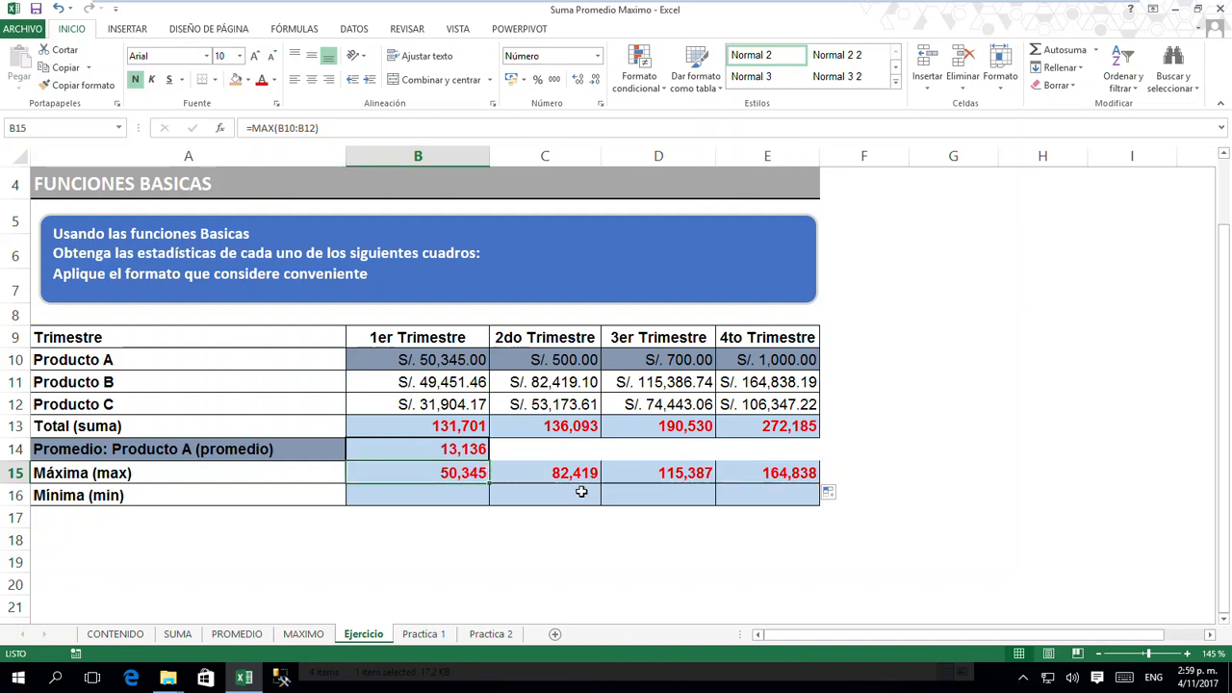
# - Calculate the 1er Trimestre minimum in B16 with =MIN(B10:B12) and fill the formula across to E16
pyautogui.click(456, 495)
pyautogui.write('=')
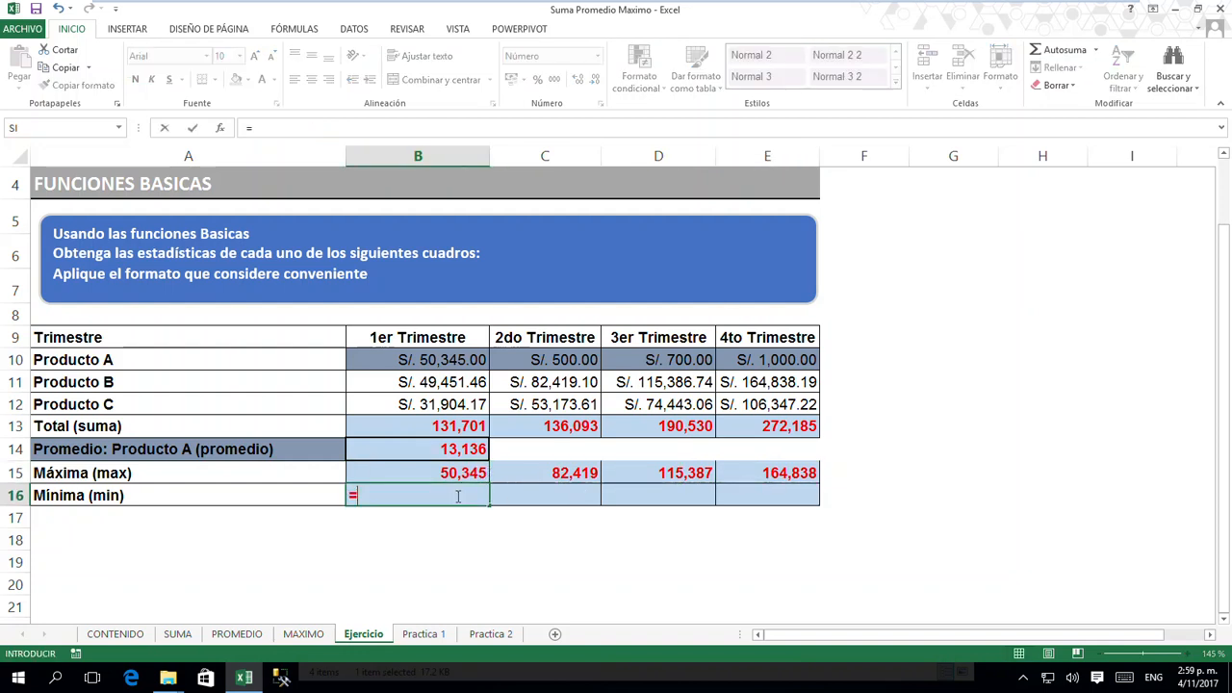
pyautogui.write('MIN')
pyautogui.press('BackSpace')
pyautogui.write('IN(')
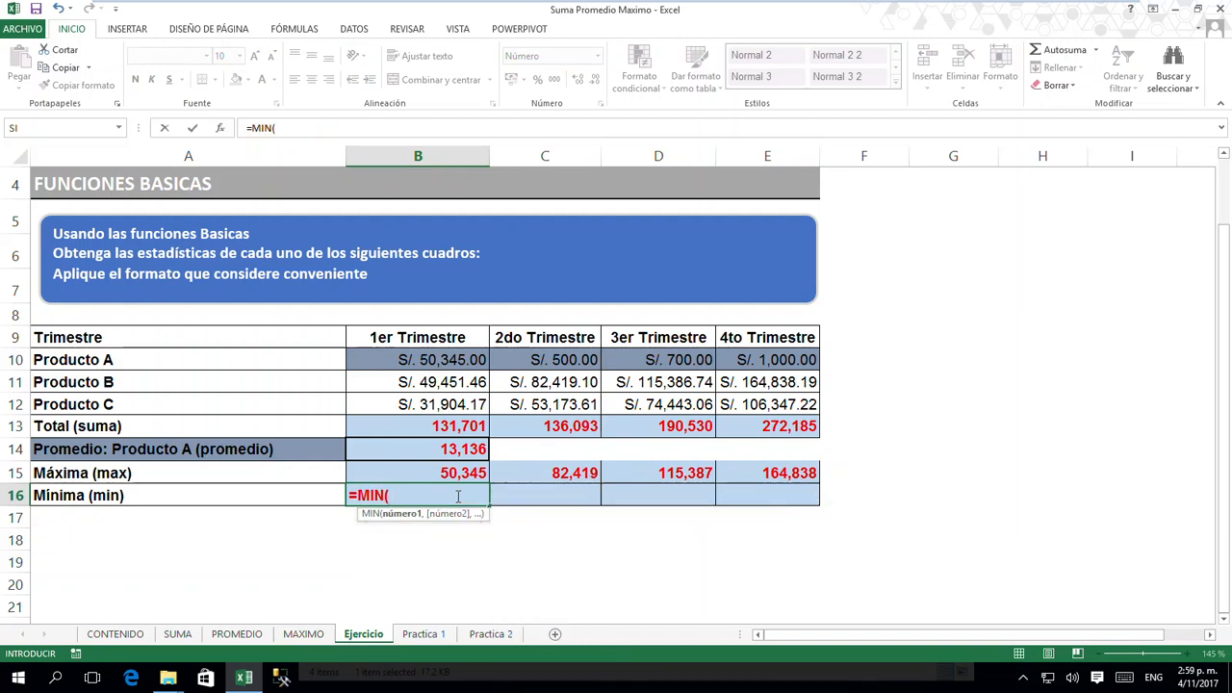
pyautogui.moveTo(433, 360); pyautogui.dragTo(430, 404)
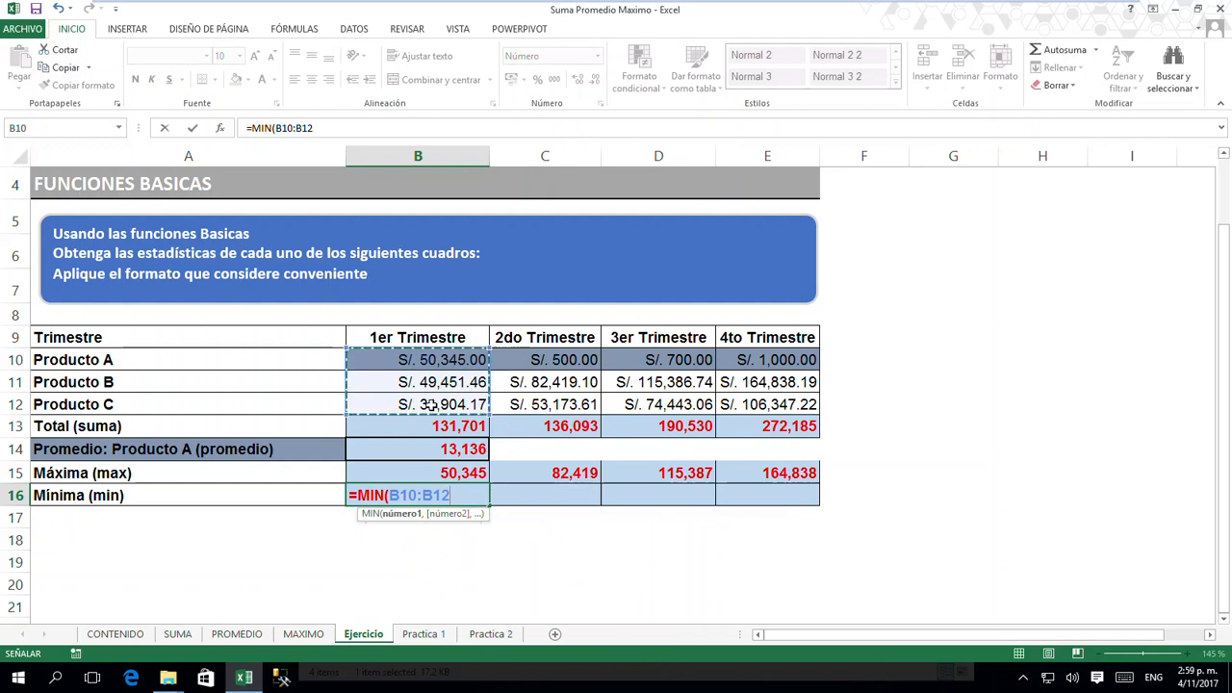
pyautogui.press('Return')
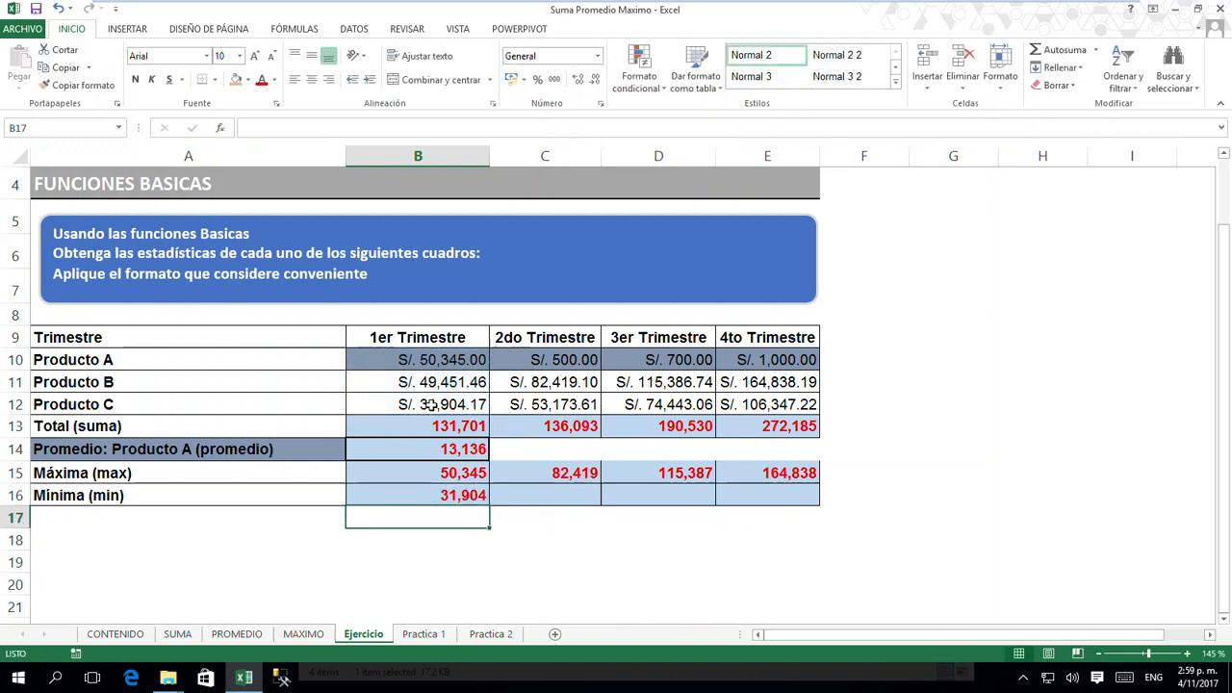
pyautogui.click(469, 494)
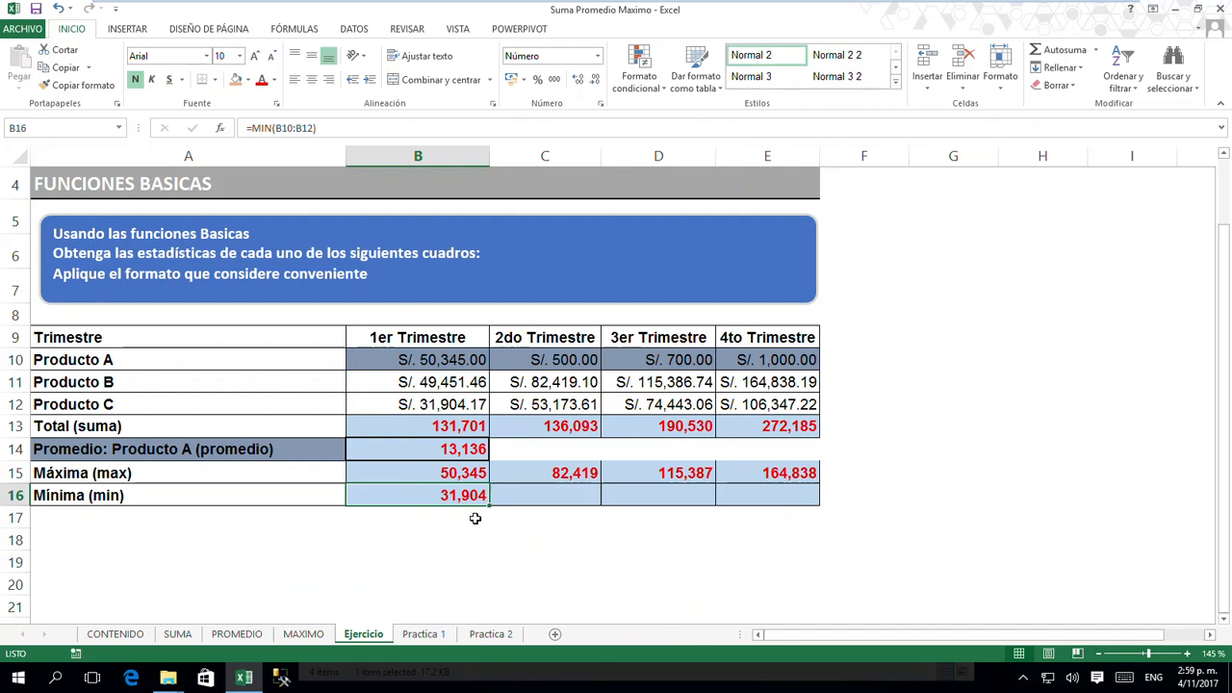
pyautogui.moveTo(488, 506); pyautogui.dragTo(818, 508)
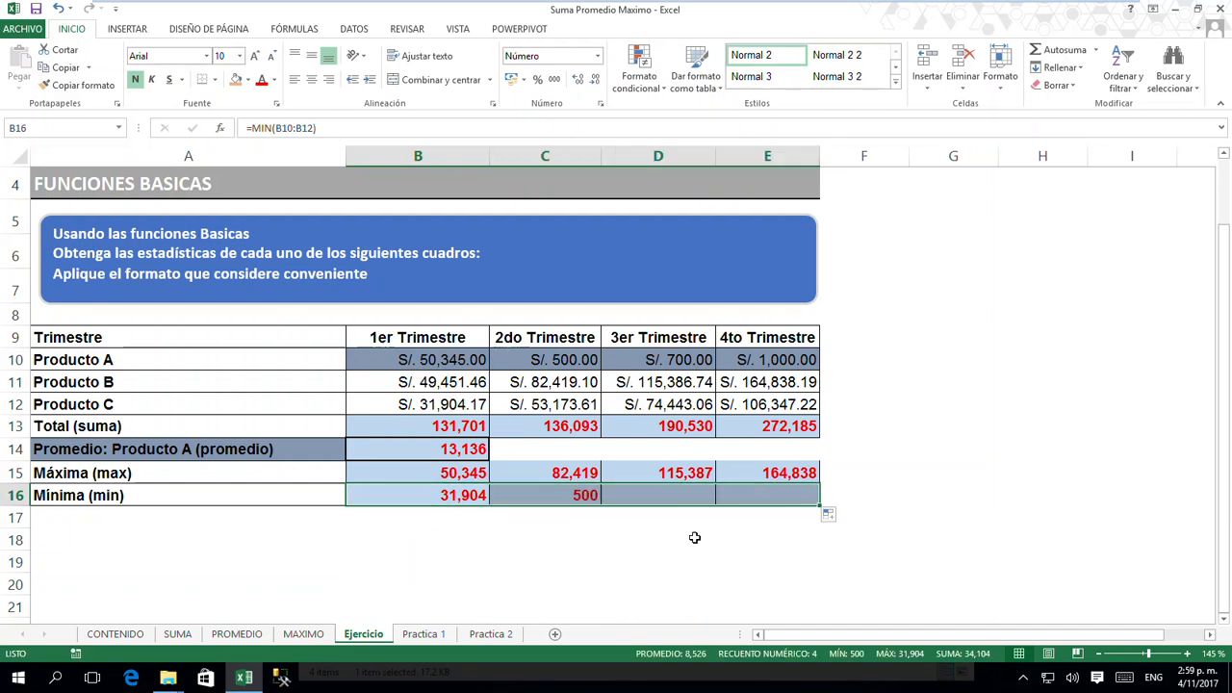
pyautogui.click(576, 495)
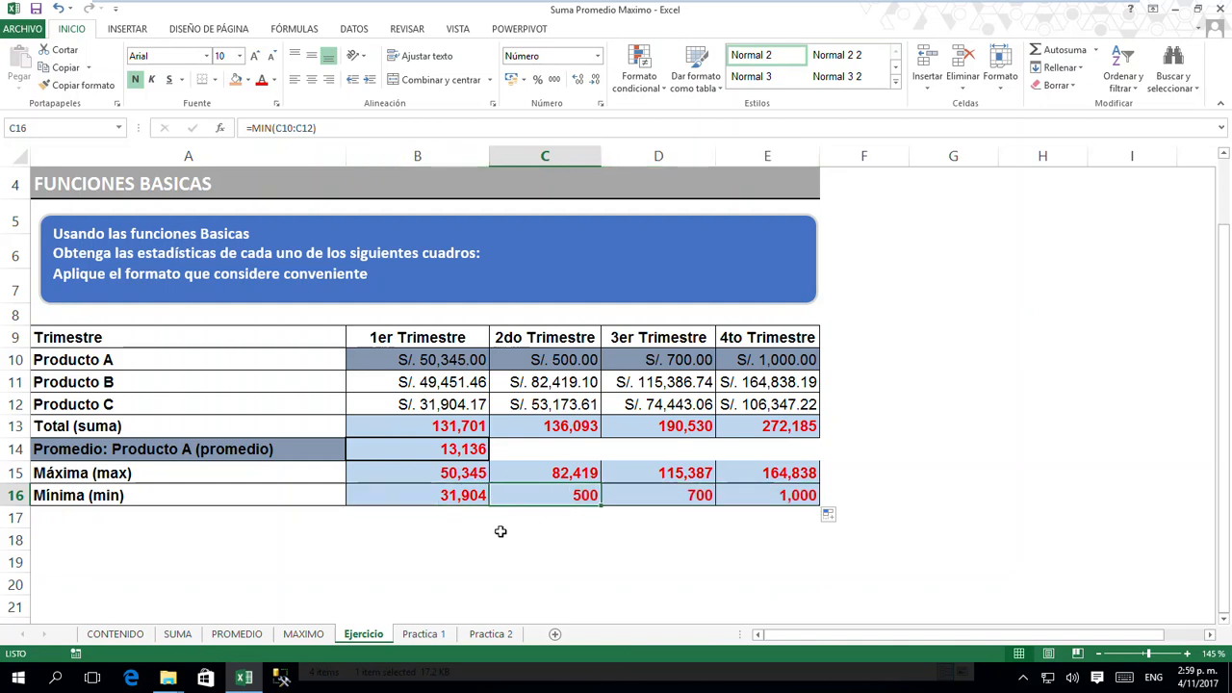
# - Apply all borders to the maximum cells C15:D15
pyautogui.moveTo(556, 472); pyautogui.dragTo(673, 472)
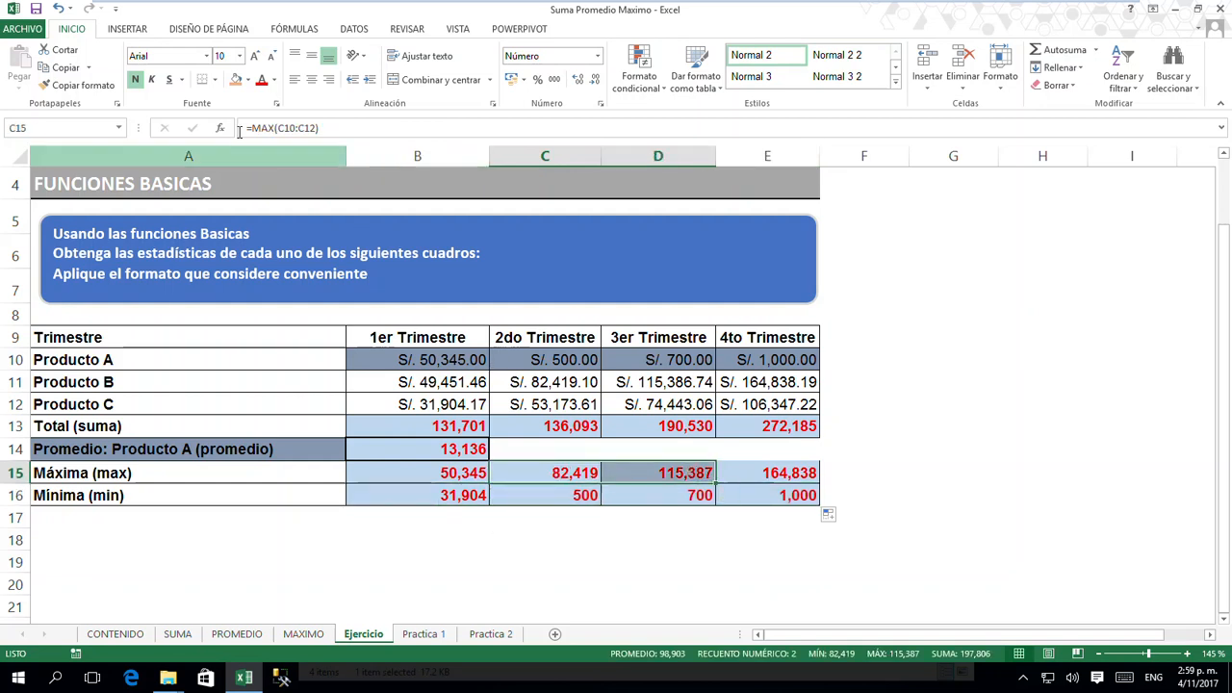
pyautogui.click(216, 83)
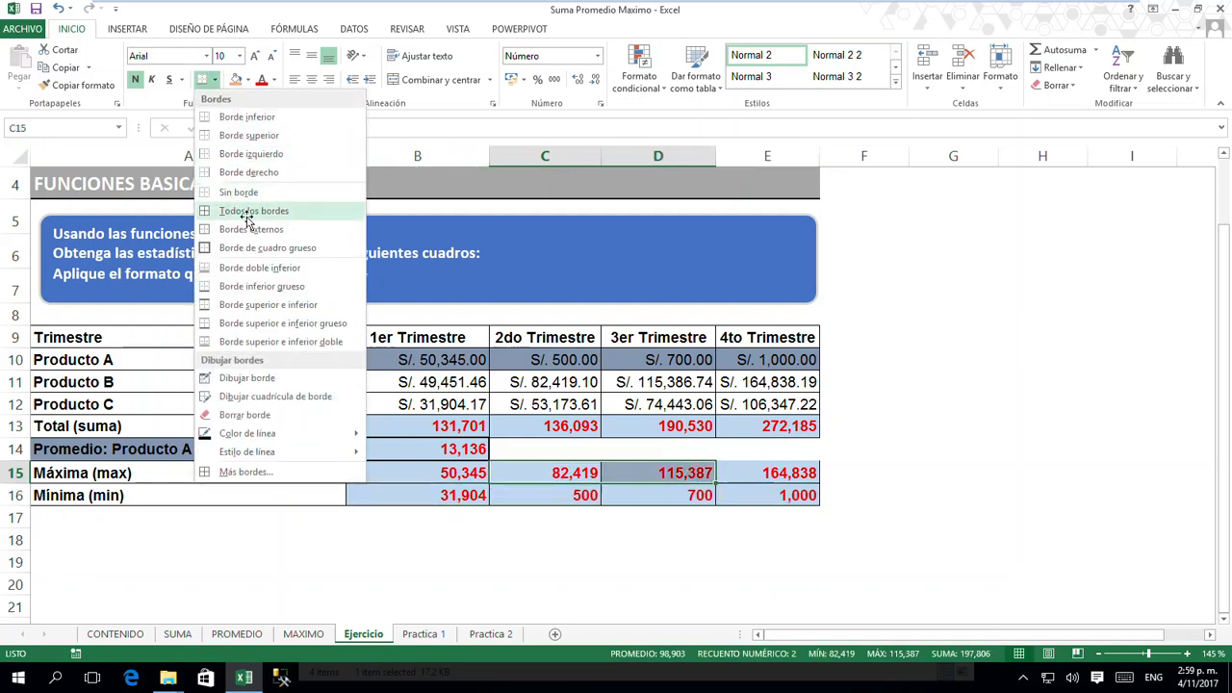
pyautogui.click(247, 217)
pyautogui.click(390, 495)
pyautogui.click(568, 537)
# - Review the total, average, maximum and minimum results in B13:E16
pyautogui.moveTo(419, 426); pyautogui.dragTo(768, 435)
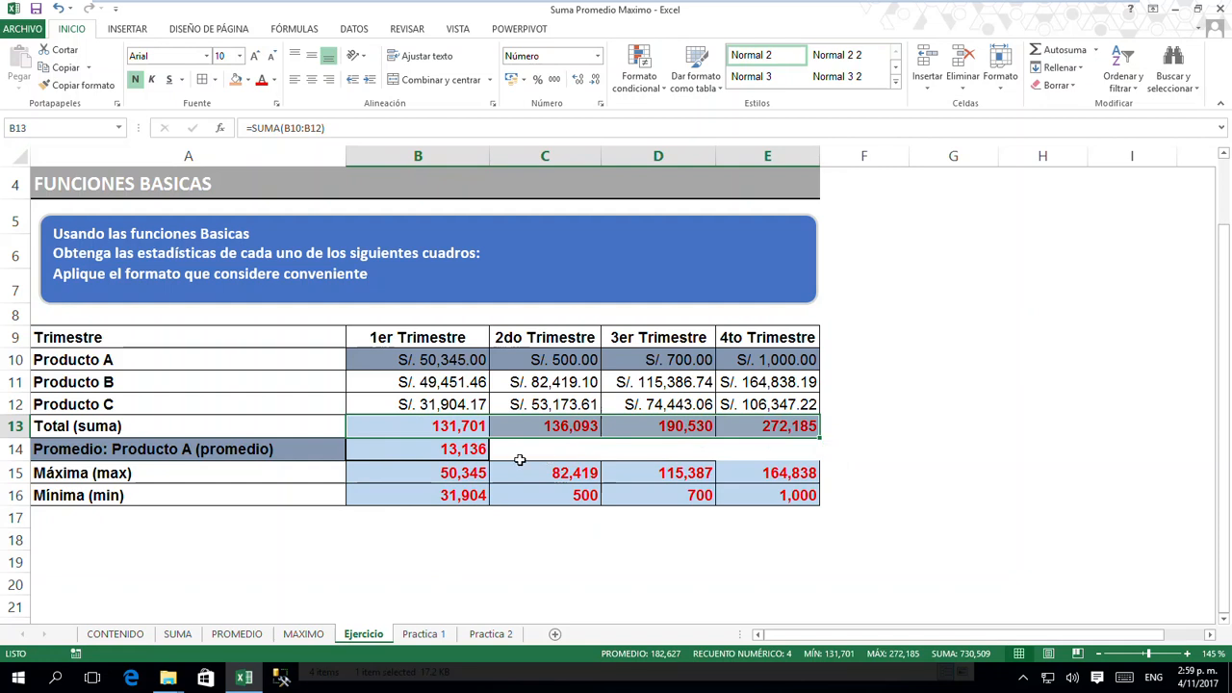
pyautogui.click(426, 451)
pyautogui.click(434, 473)
pyautogui.moveTo(602, 475); pyautogui.dragTo(779, 497)
pyautogui.click(504, 532)
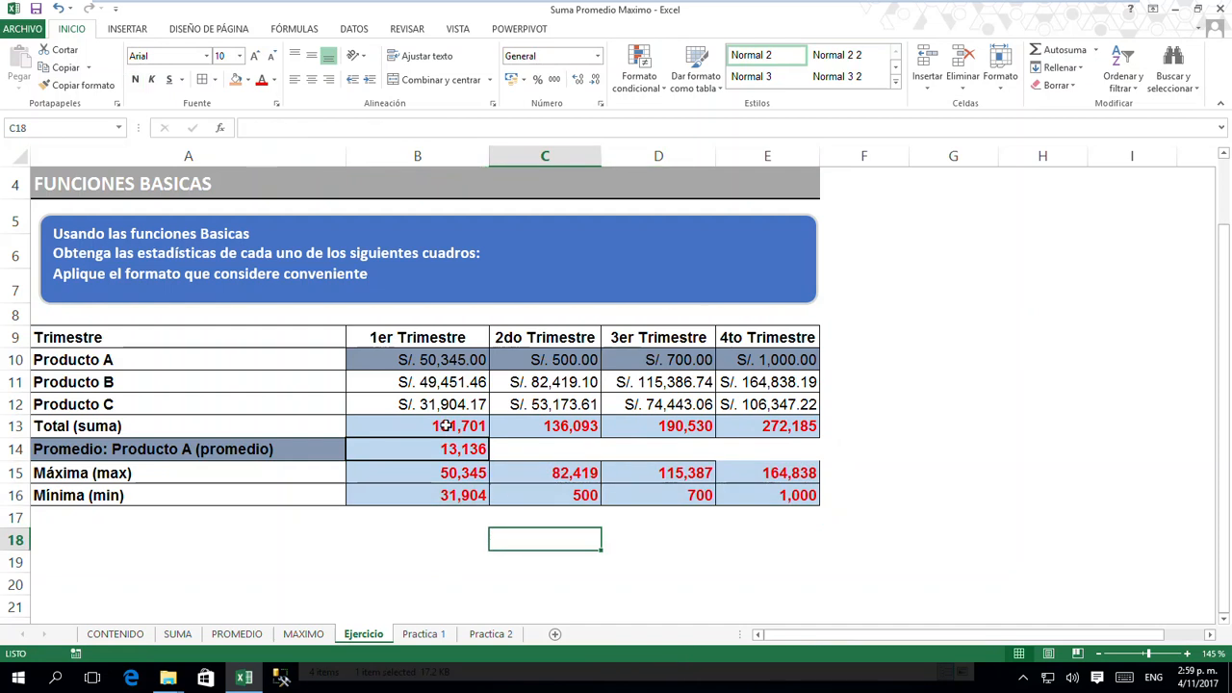
pyautogui.moveTo(446, 426); pyautogui.dragTo(763, 493)
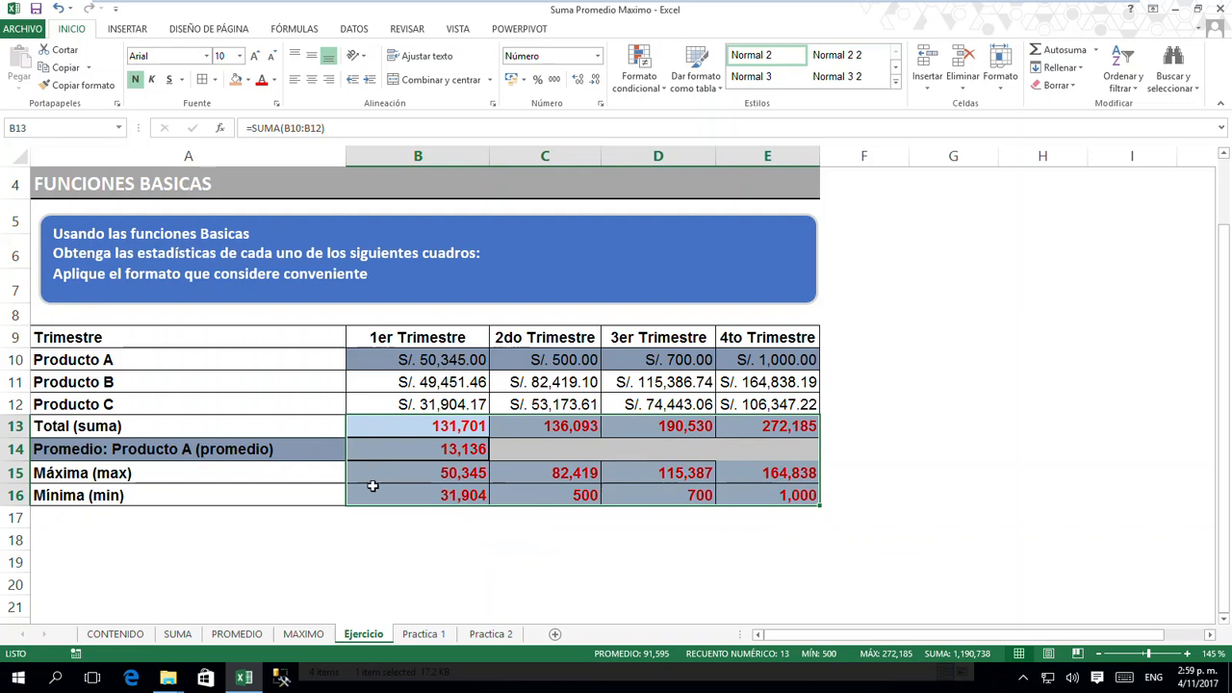
pyautogui.click(444, 532)
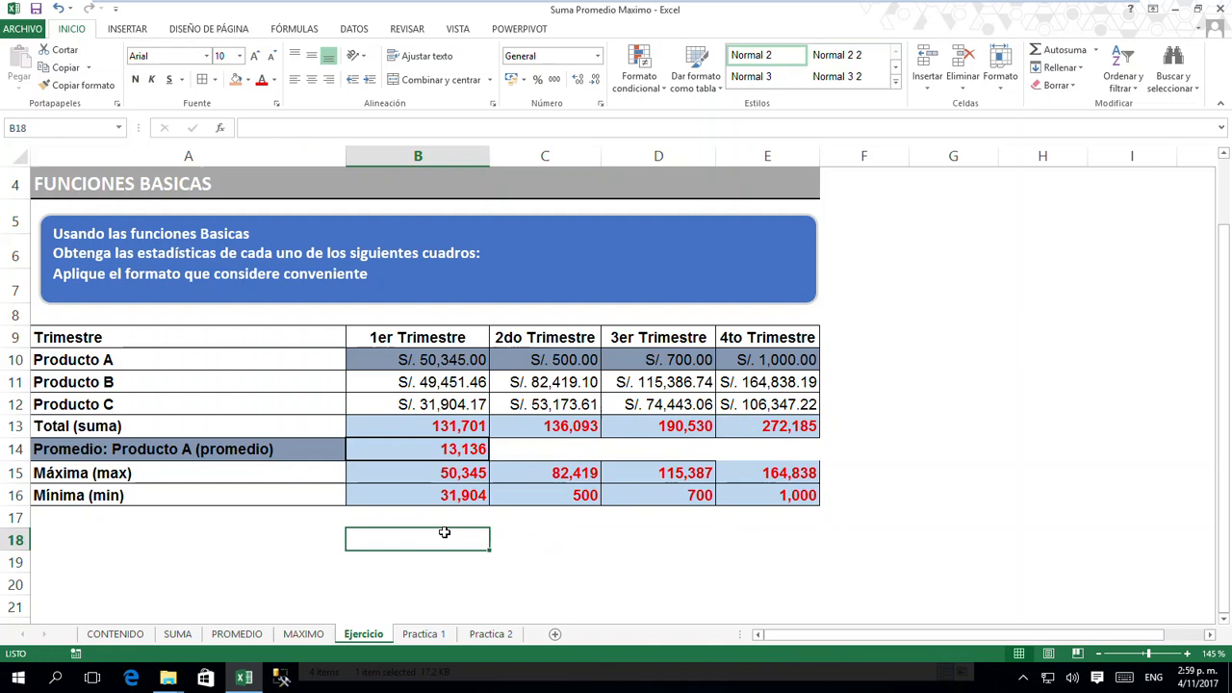
# - Open the Practica 1 sheet and examine the empty TOTAL VENTAS and TOTAL PROMEDIO cells and the first vendor's monthly sales
pyautogui.click(423, 633)
pyautogui.click(496, 634)
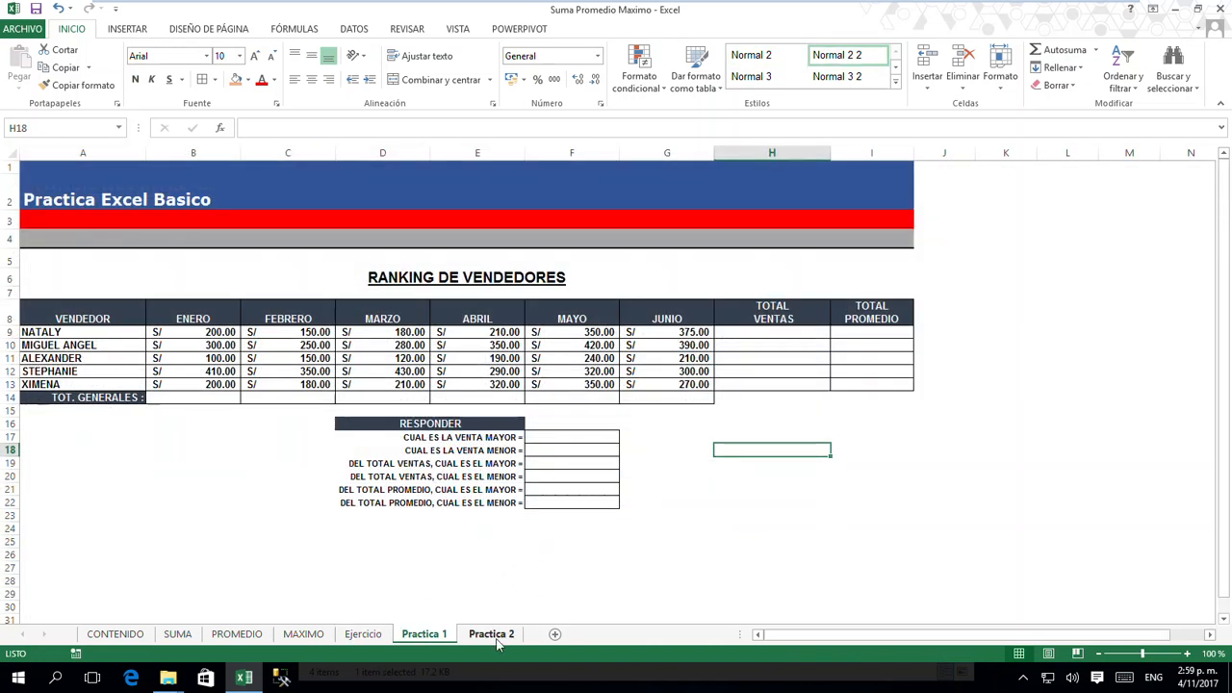
pyautogui.click(431, 635)
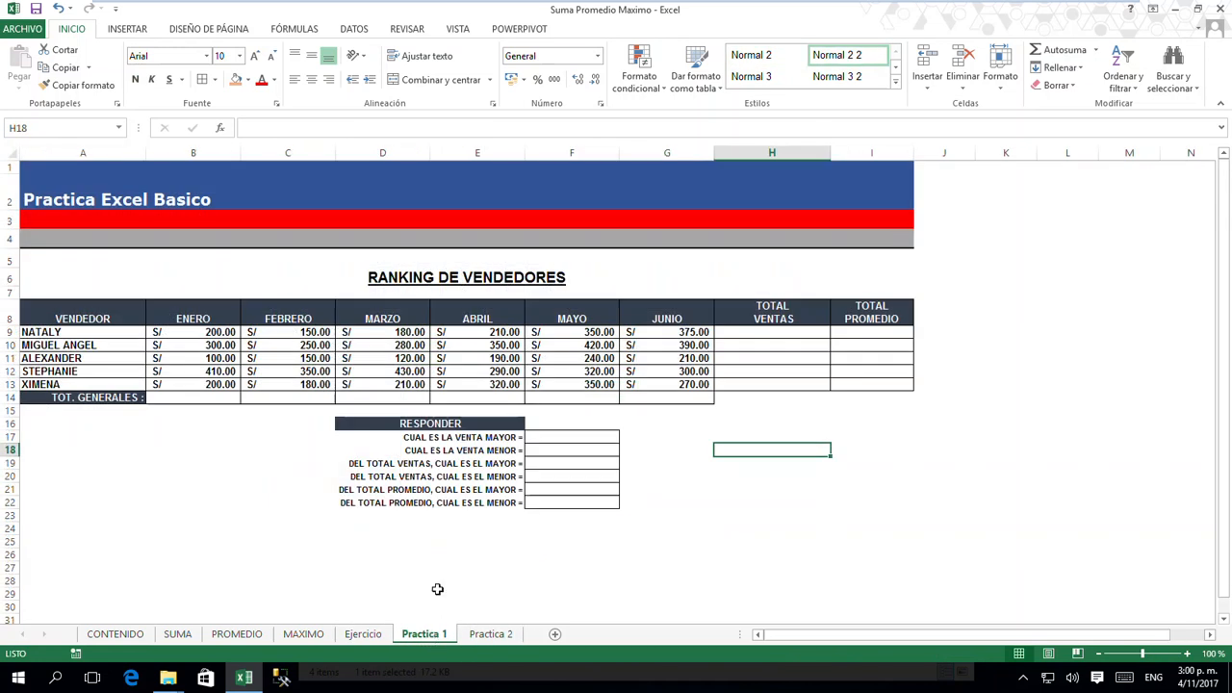
pyautogui.click(437, 591)
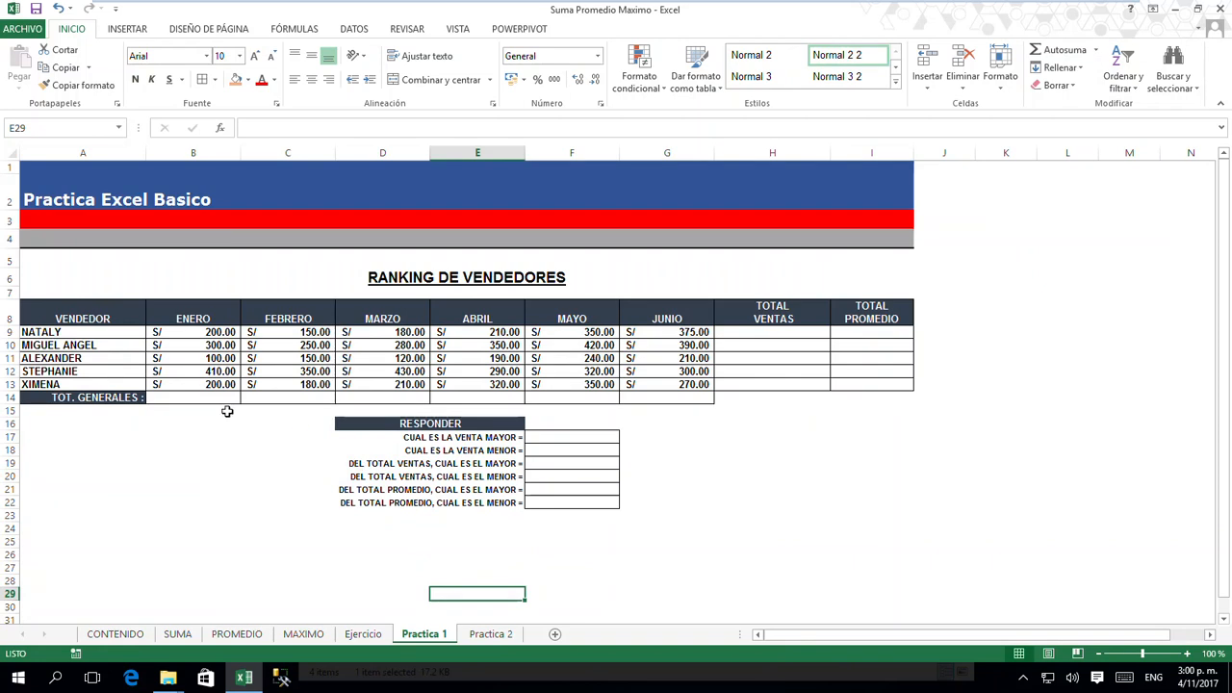
pyautogui.moveTo(775, 331); pyautogui.dragTo(872, 384)
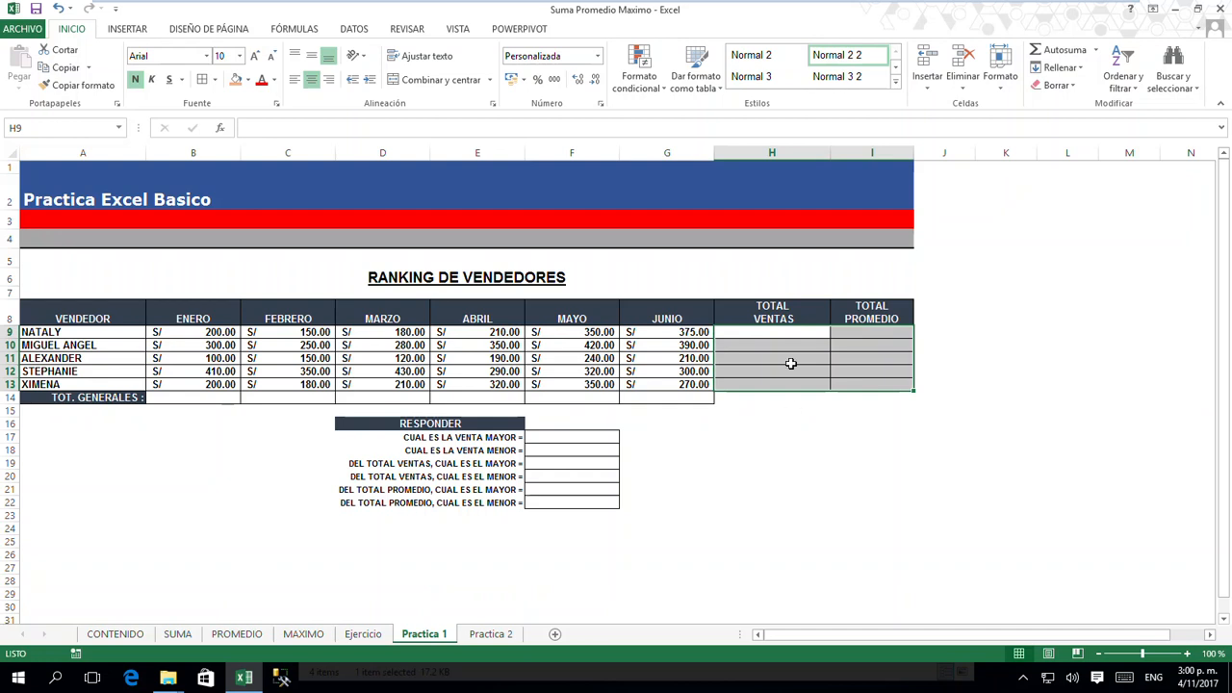
pyautogui.click(775, 334)
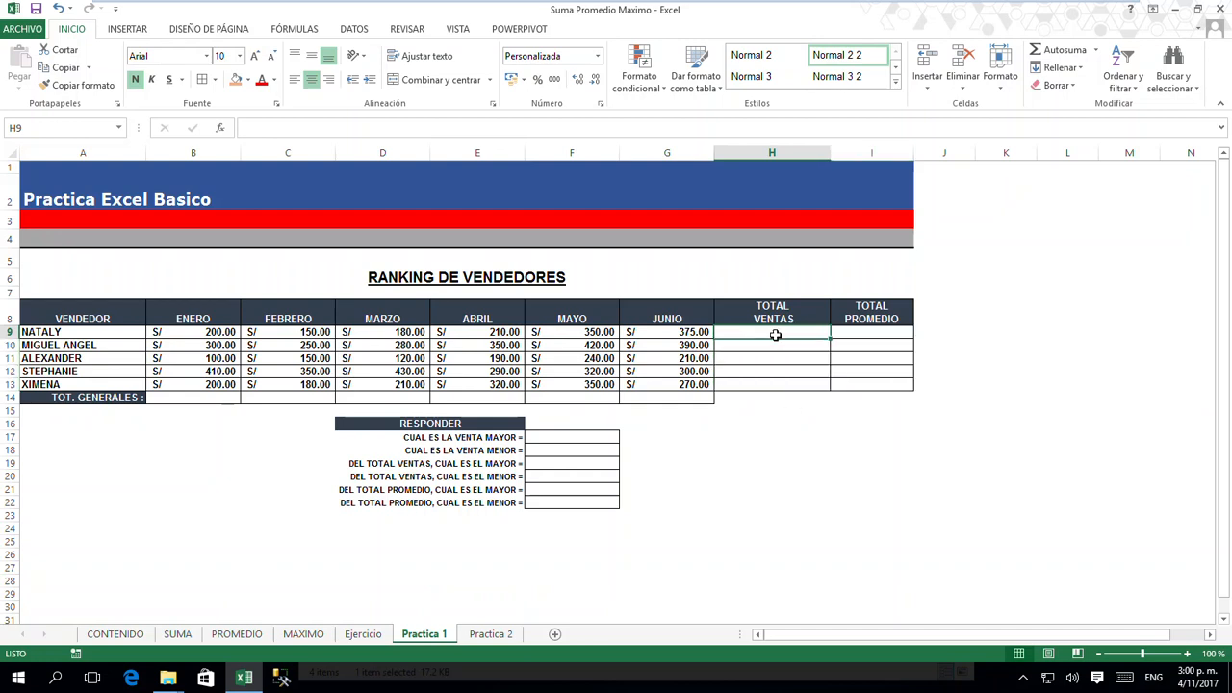
pyautogui.moveTo(202, 331); pyautogui.dragTo(662, 337)
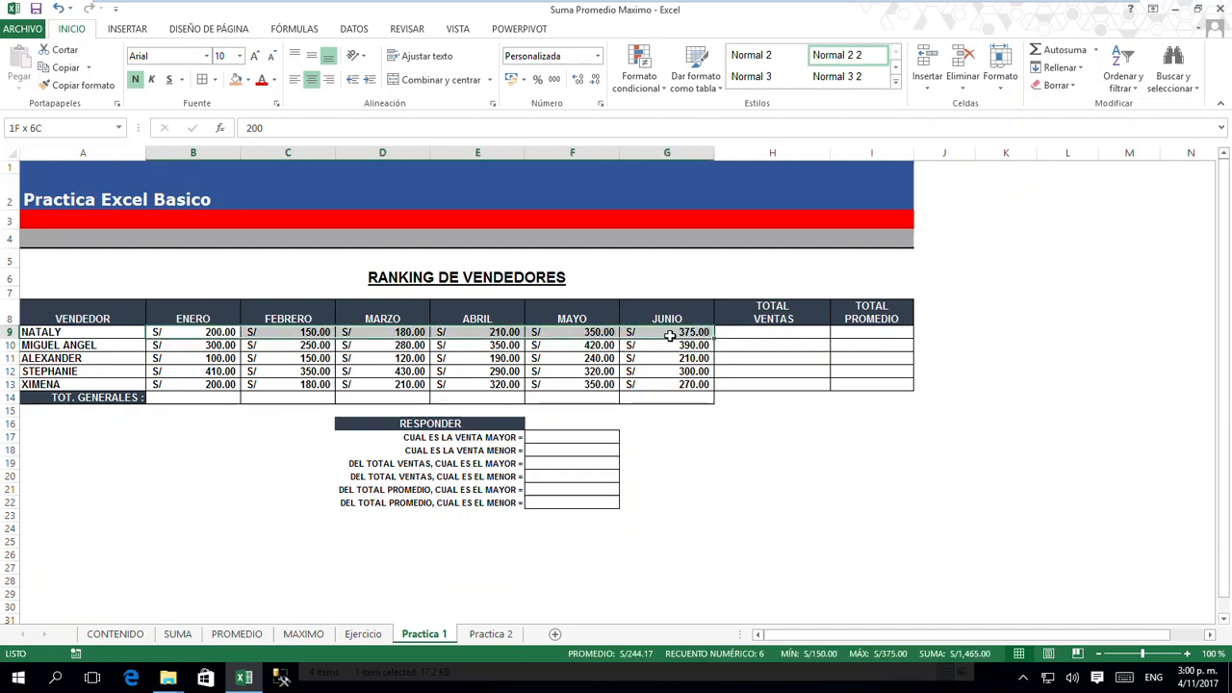
# - Fill the first vendor's TOTAL VENTAS cell H9 with light orange
pyautogui.click(776, 334)
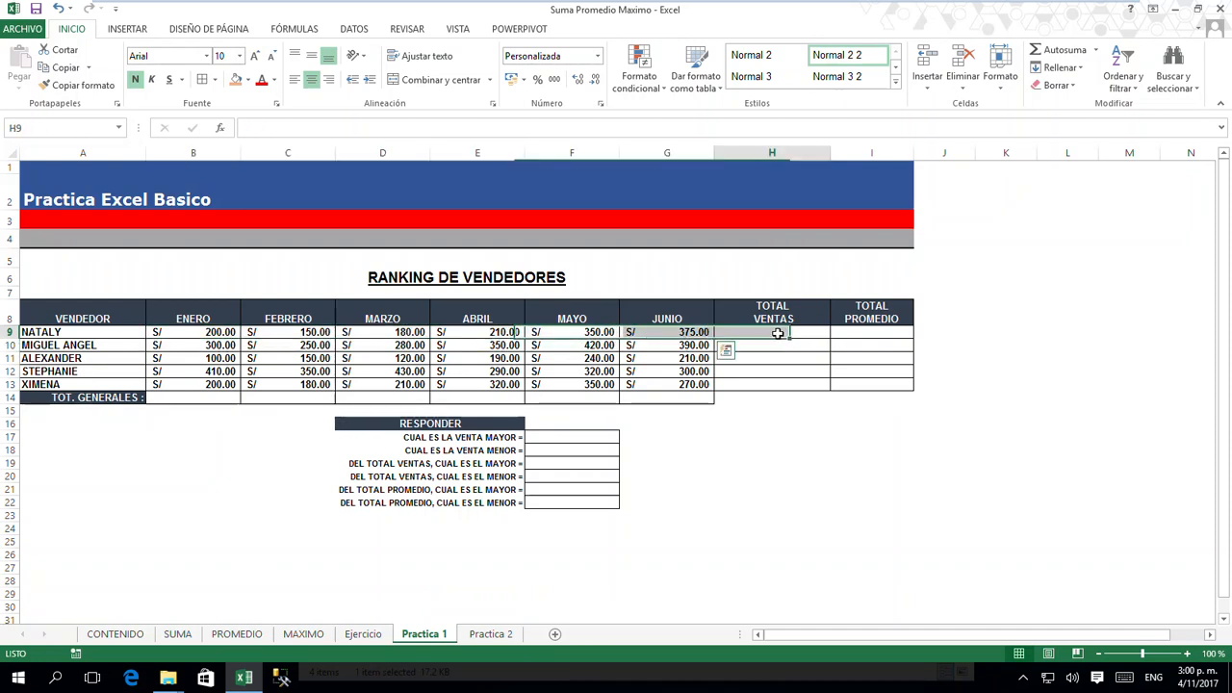
pyautogui.rightClick(777, 332)
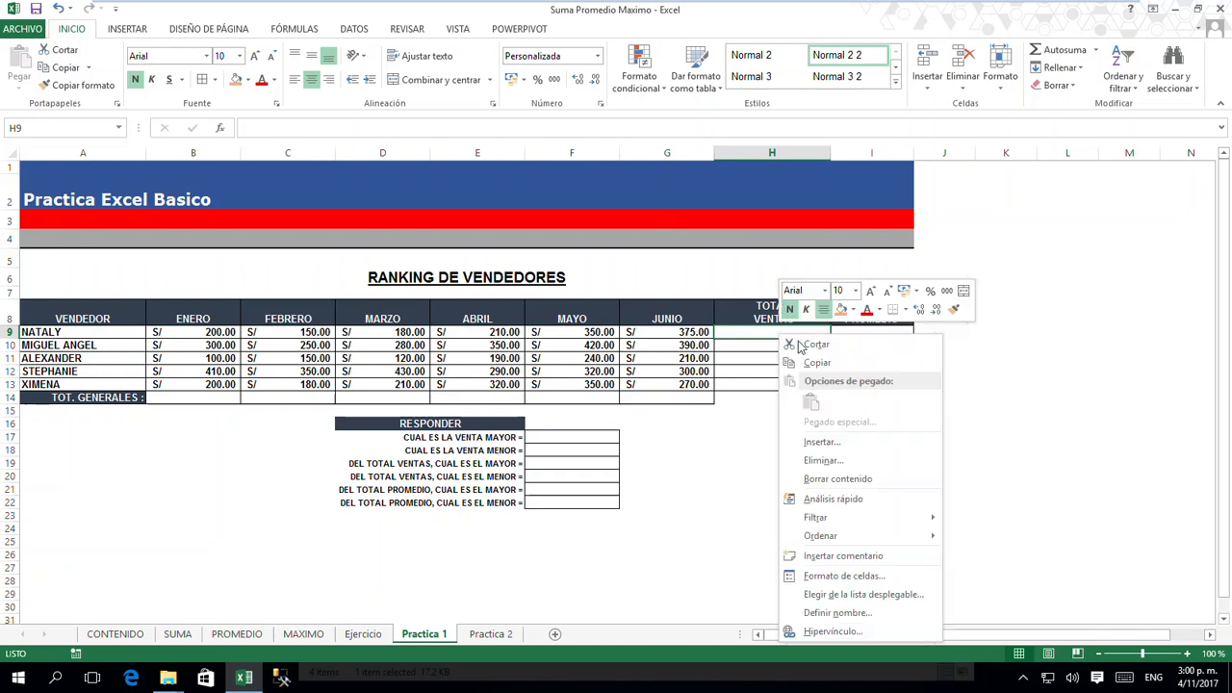
pyautogui.press('Escape')
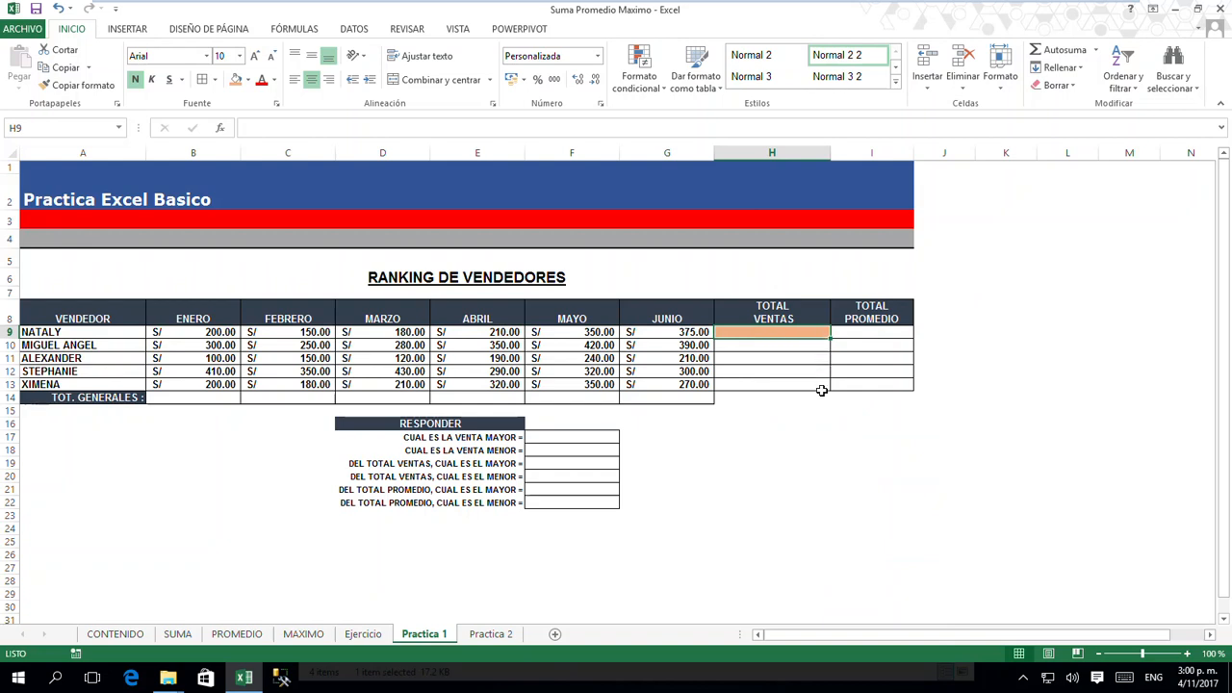
# - Examine the TOTAL PROMEDIO cells I9 and I13 and the ENERO to JUNIO sales in B9:G9 that the first average covers
pyautogui.click(877, 334)
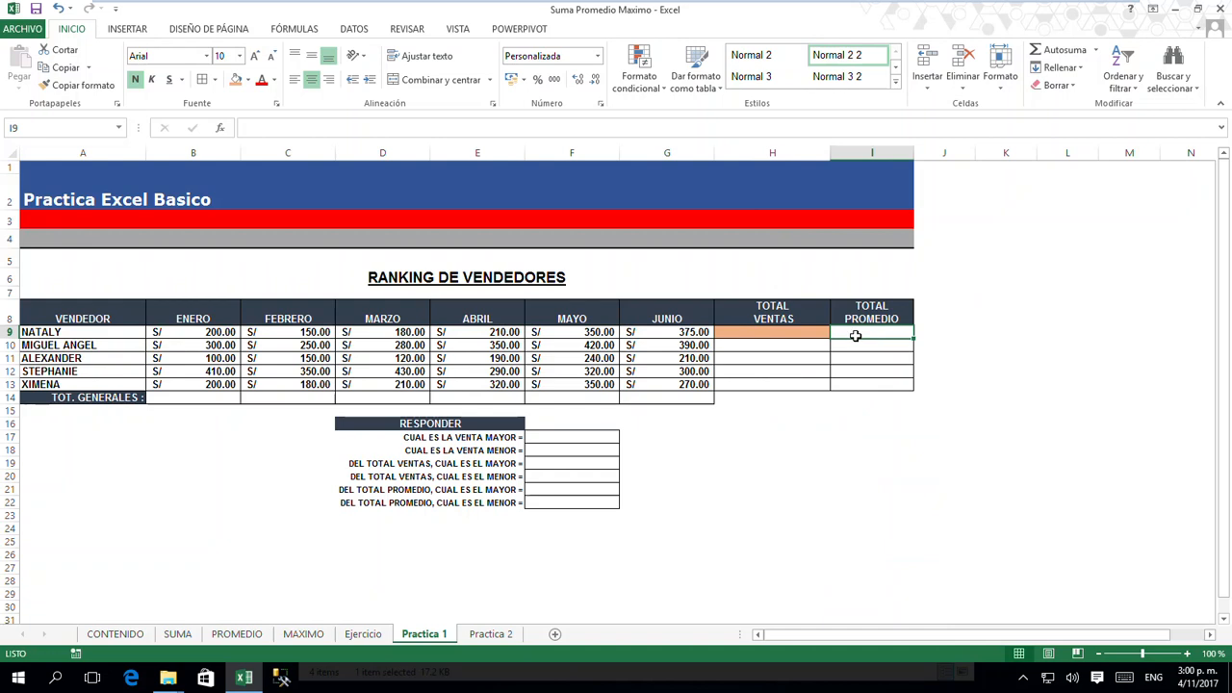
pyautogui.moveTo(196, 331); pyautogui.dragTo(655, 332)
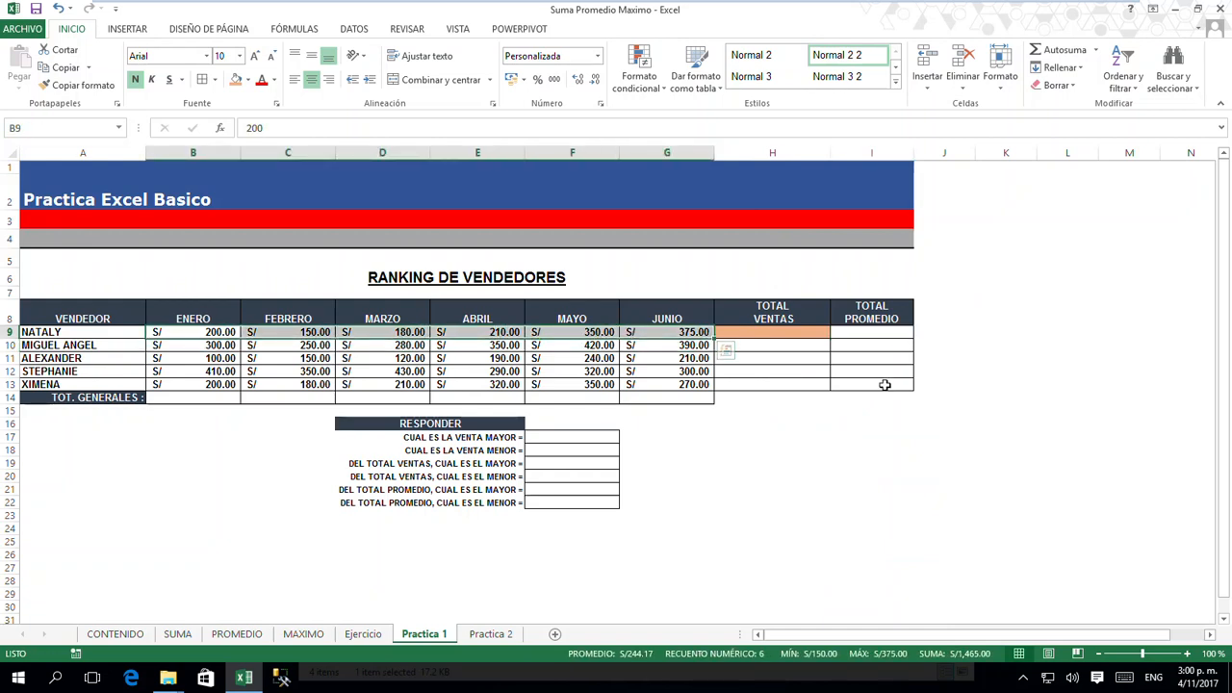
pyautogui.click(870, 383)
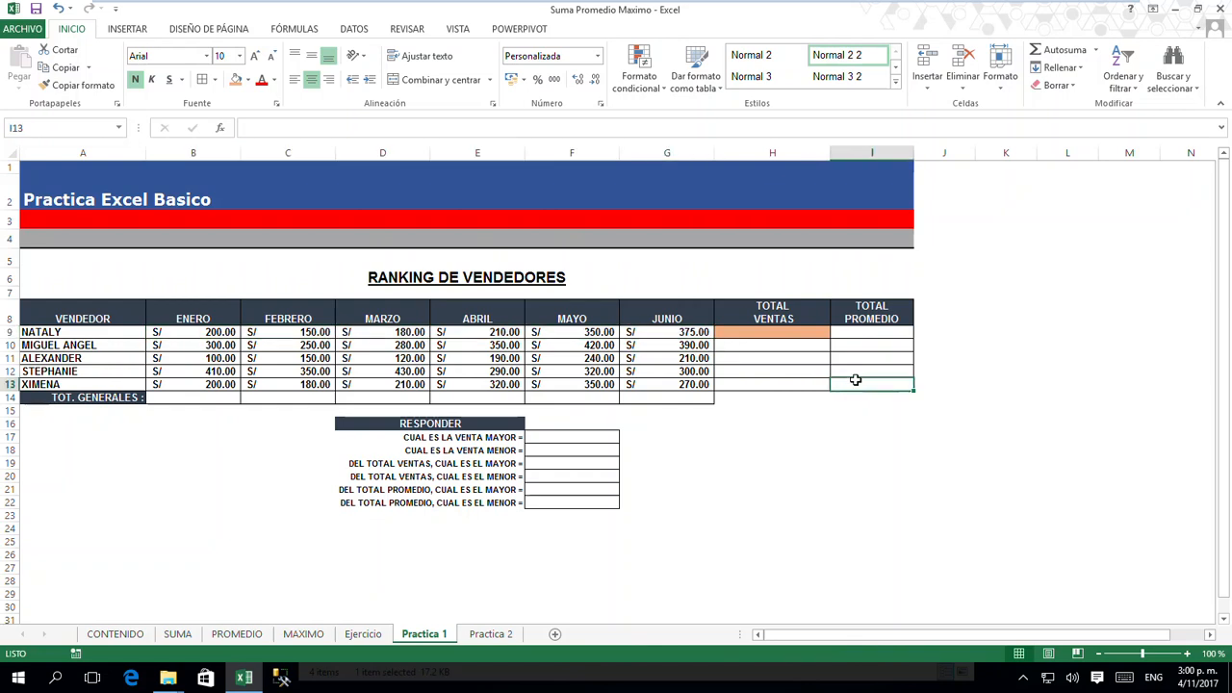
# - Replace the light orange fill of the first vendor's TOTAL VENTAS cell H9 with white
pyautogui.click(802, 331)
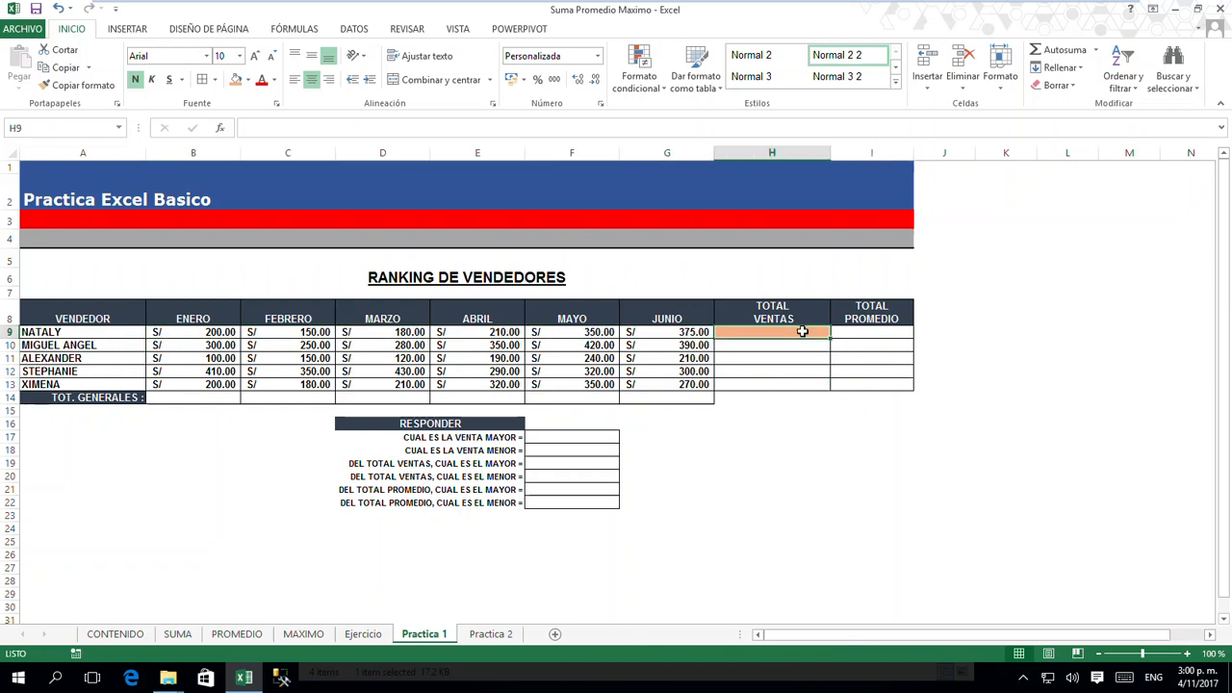
pyautogui.click(249, 80)
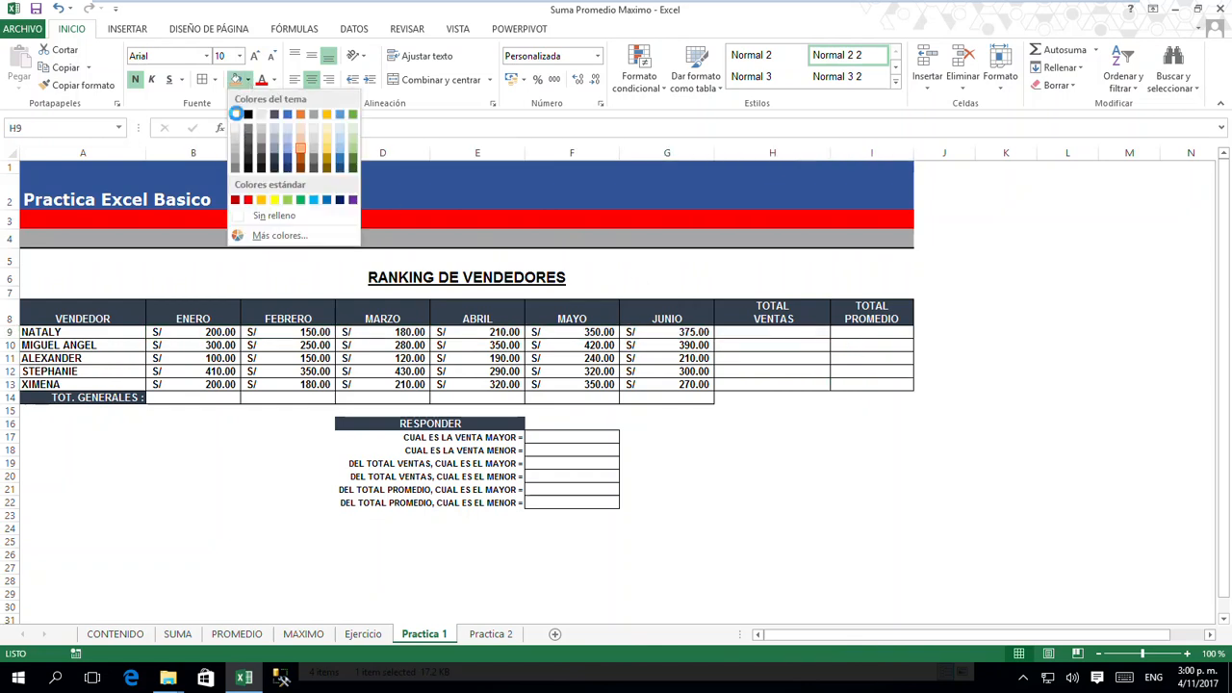
pyautogui.click(238, 128)
pyautogui.click(736, 396)
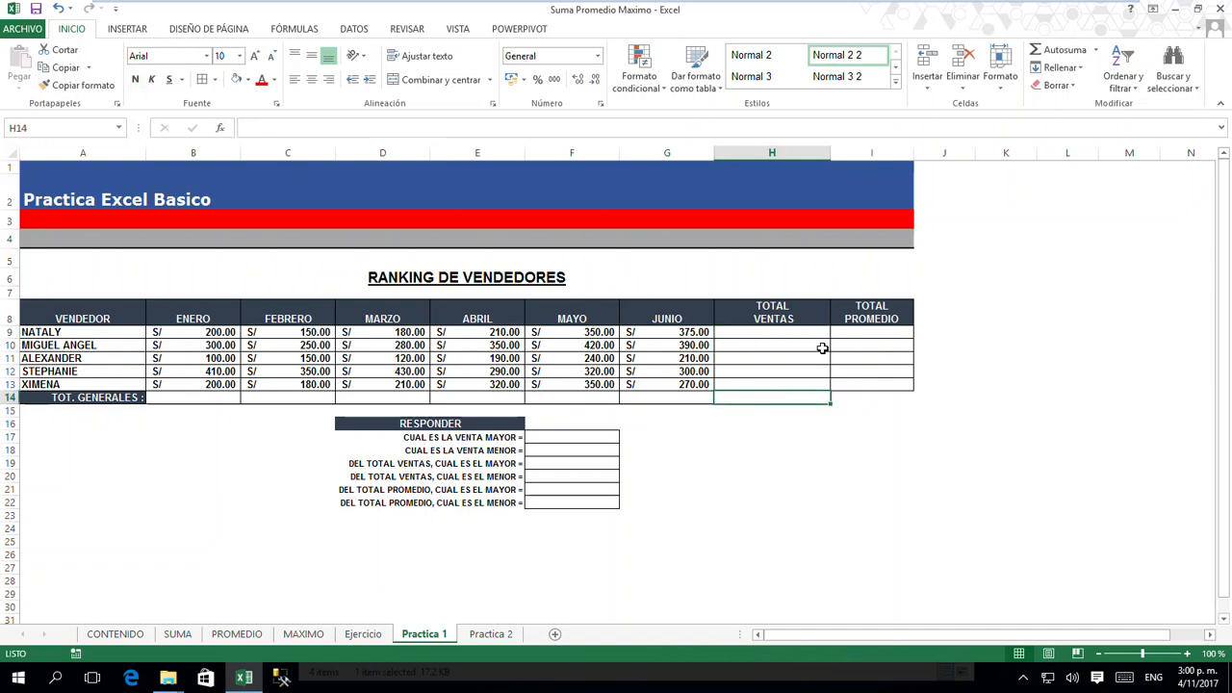
# - Examine the VENTA MAYOR and VENTA MENOR answer cells F17 and F18 and the monthly sales range B9:G13 they refer to
pyautogui.moveTo(667, 507); pyautogui.dragTo(699, 530)
pyautogui.click(572, 435)
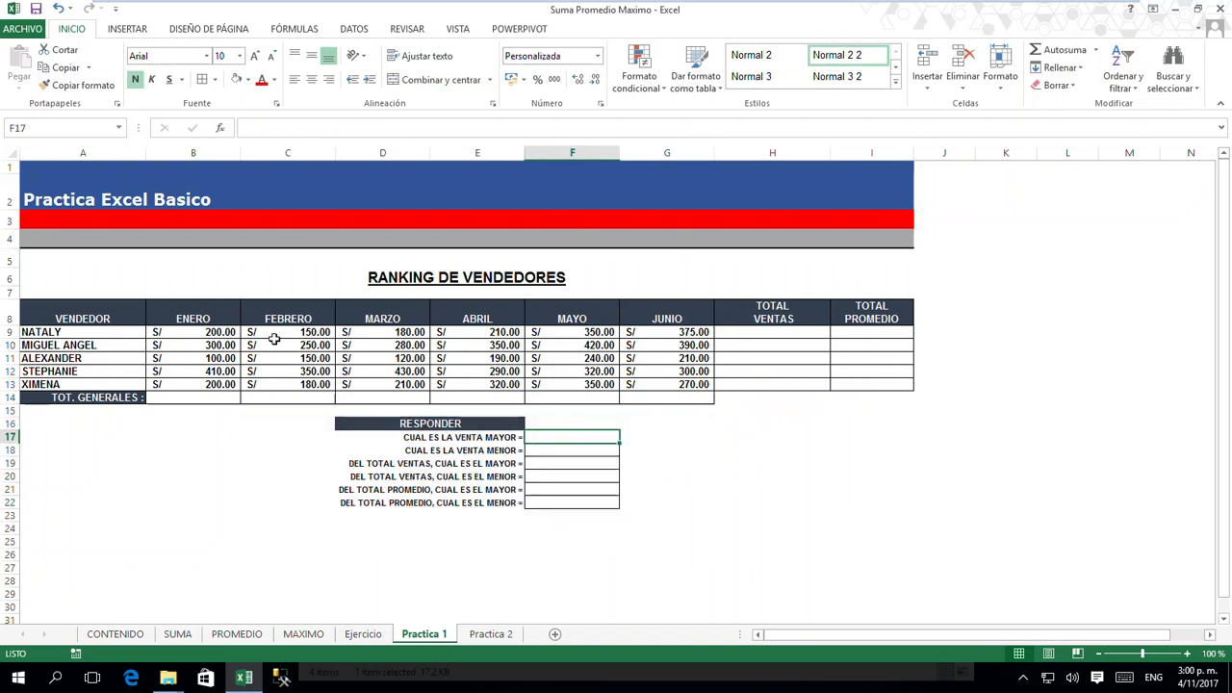
pyautogui.moveTo(214, 331); pyautogui.dragTo(662, 385)
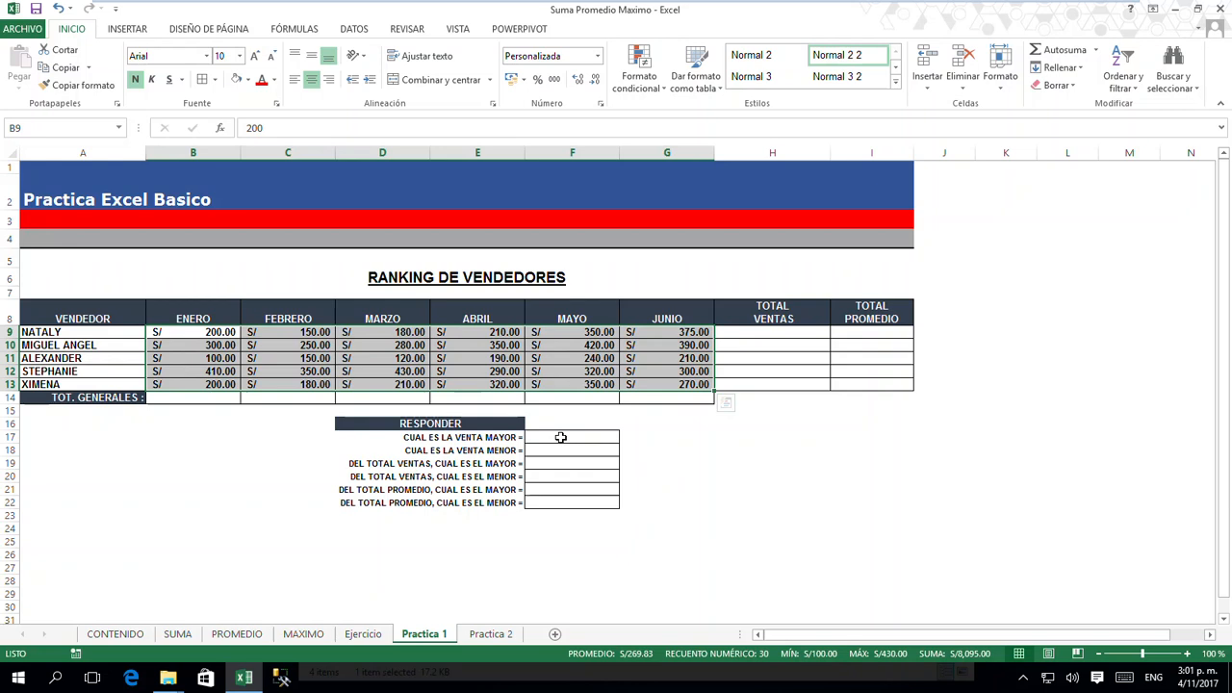
pyautogui.click(559, 452)
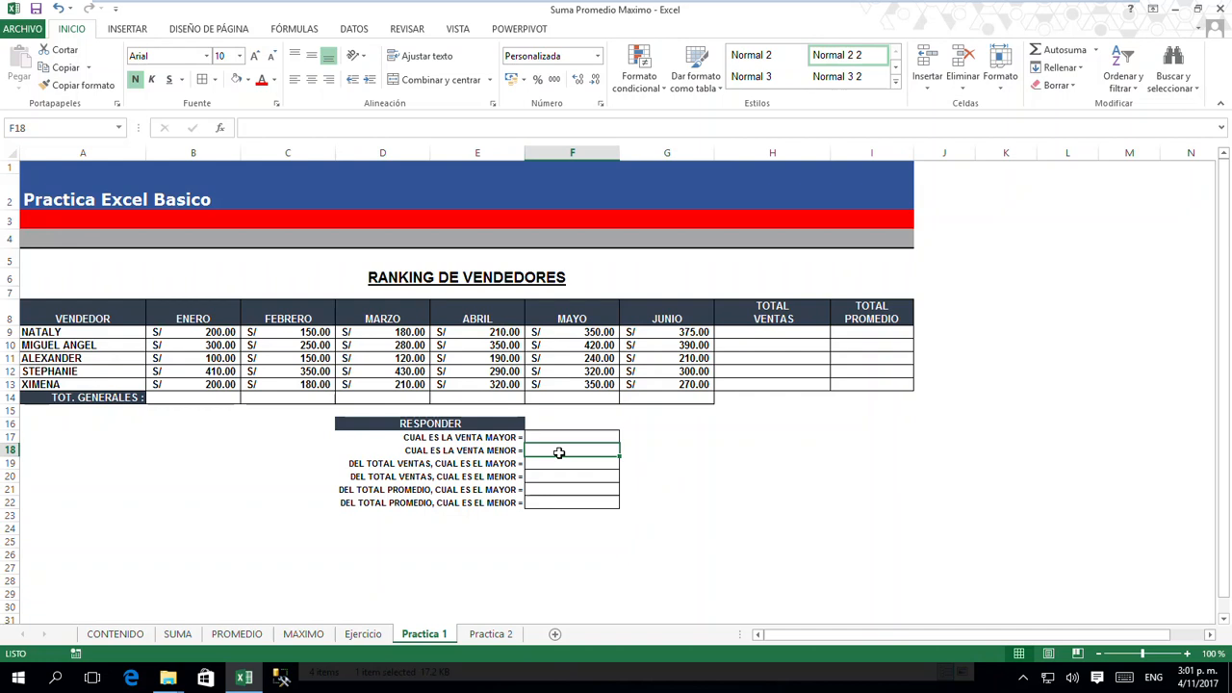
pyautogui.moveTo(221, 333); pyautogui.dragTo(662, 384)
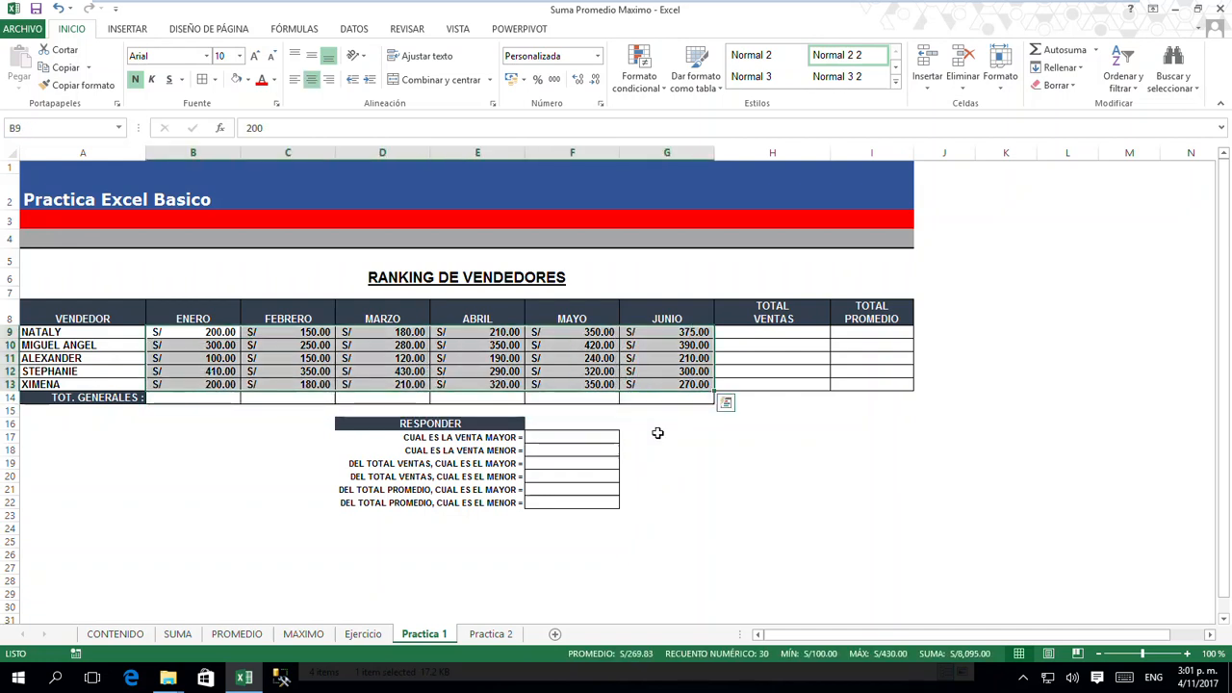
# - Examine the TOTAL VENTAS highest and lowest answer cells F19 and F20 and the TOTAL VENTAS column they depend on
pyautogui.click(562, 463)
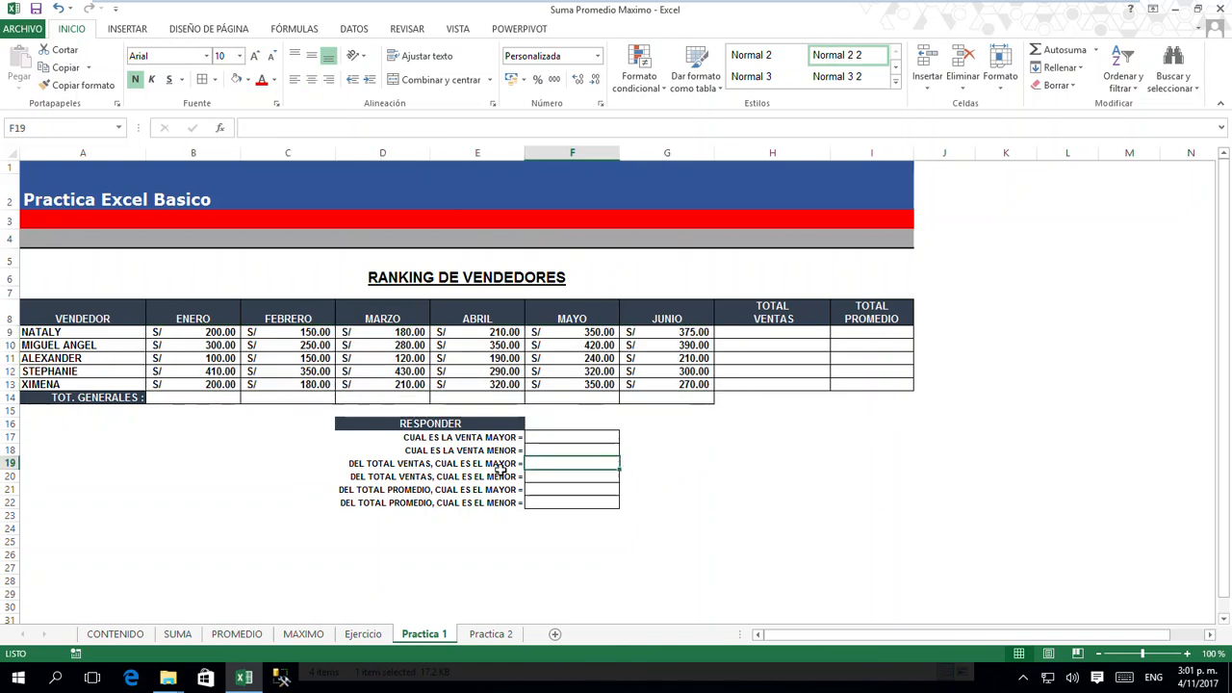
pyautogui.moveTo(773, 290); pyautogui.dragTo(877, 391)
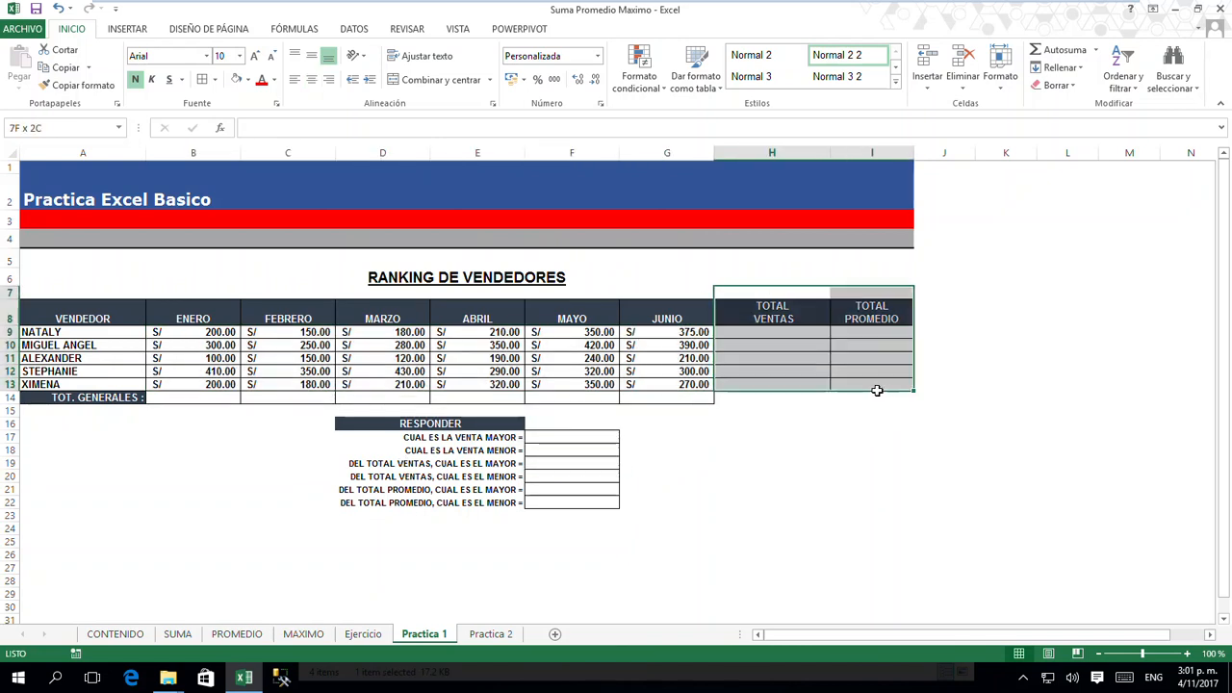
pyautogui.click(584, 463)
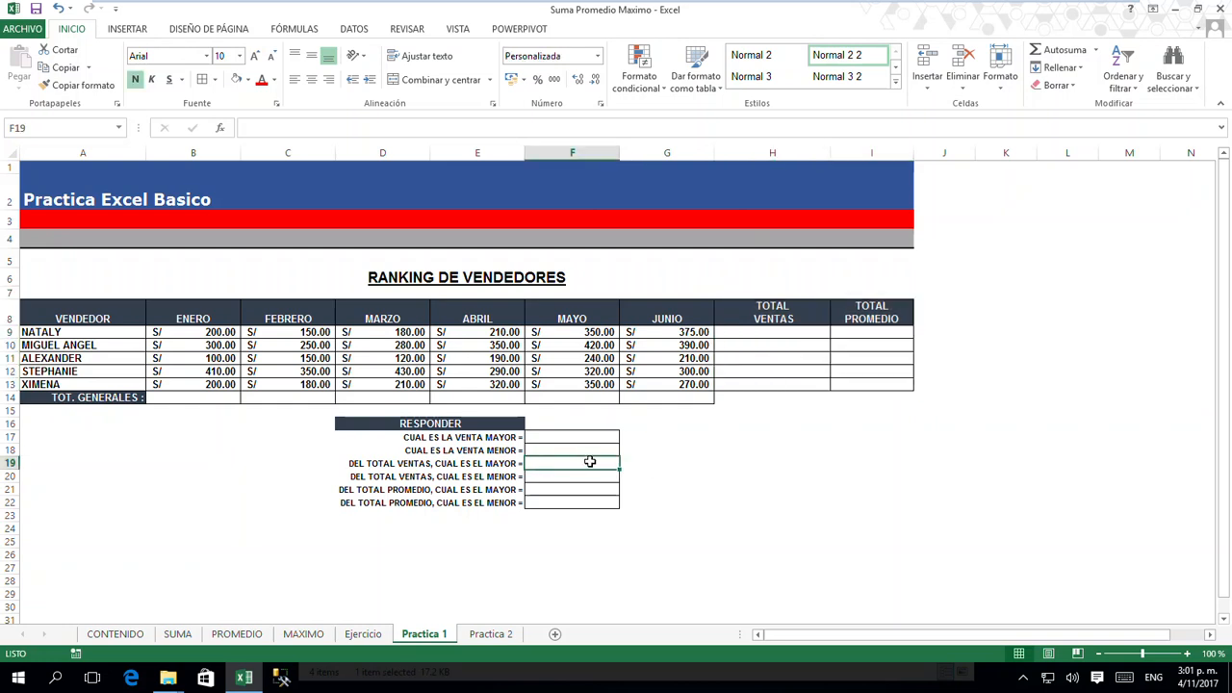
pyautogui.moveTo(759, 332); pyautogui.dragTo(759, 446)
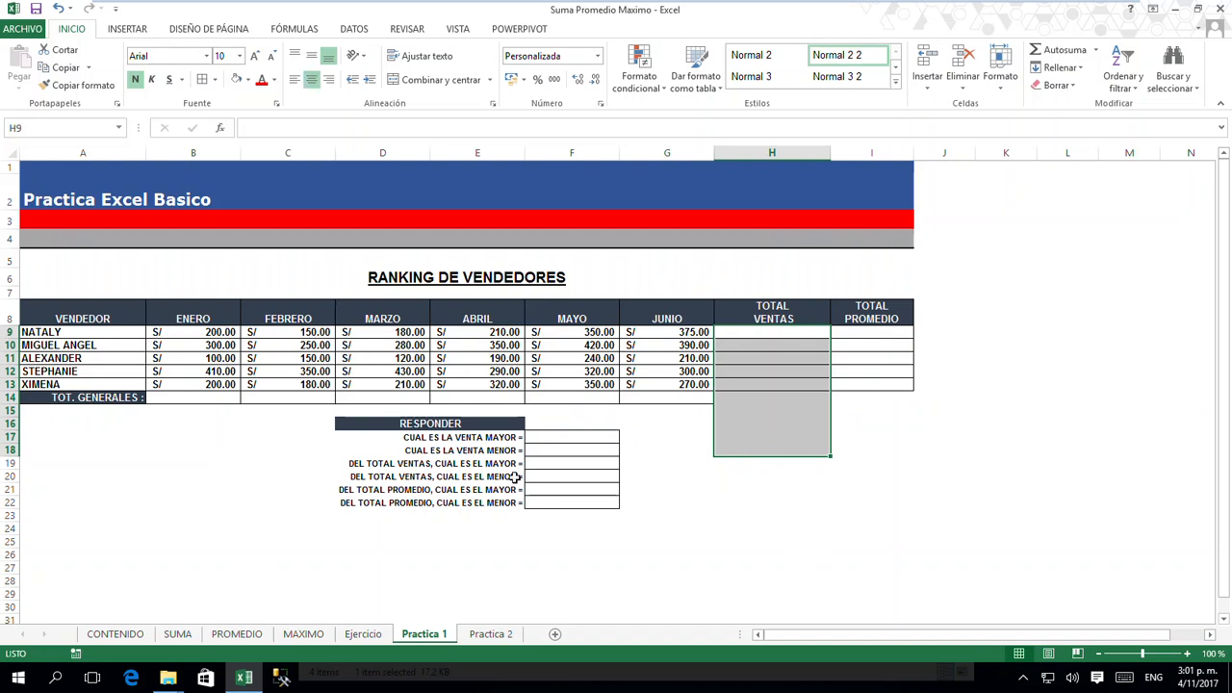
pyautogui.click(540, 476)
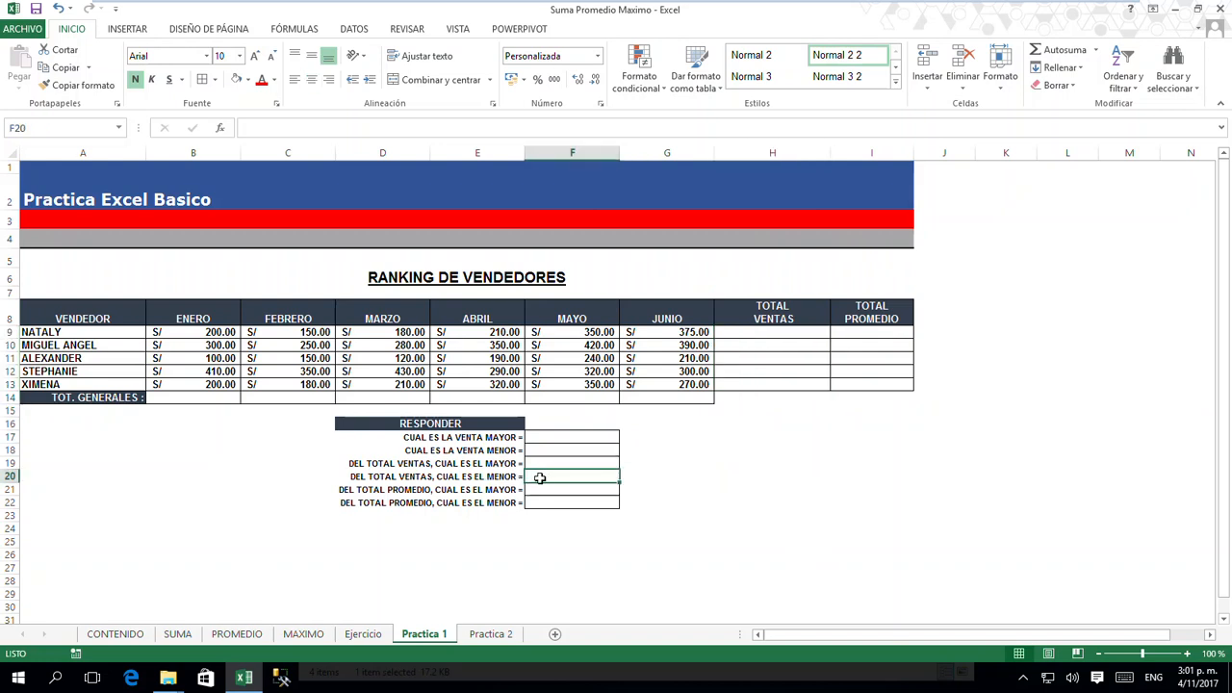
pyautogui.moveTo(763, 335); pyautogui.dragTo(764, 421)
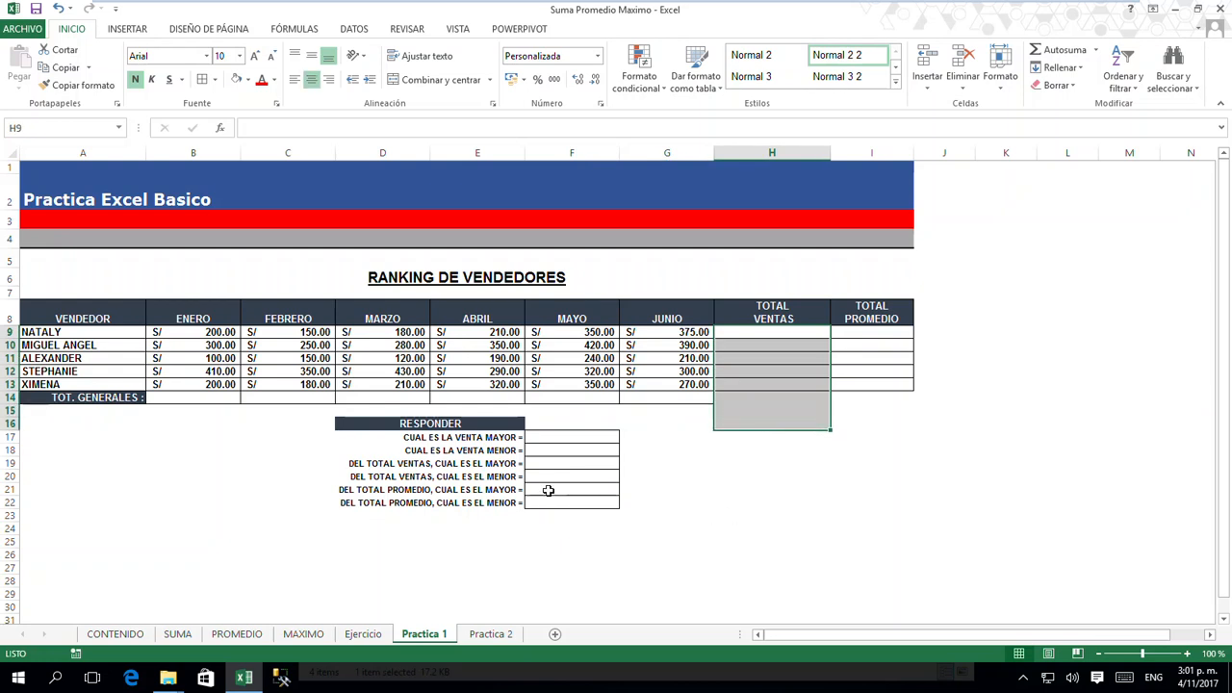
# - Examine the TOTAL PROMEDIO highest and lowest answer cells F21 and F22 and the TOTAL PROMEDIO column they depend on
pyautogui.click(547, 491)
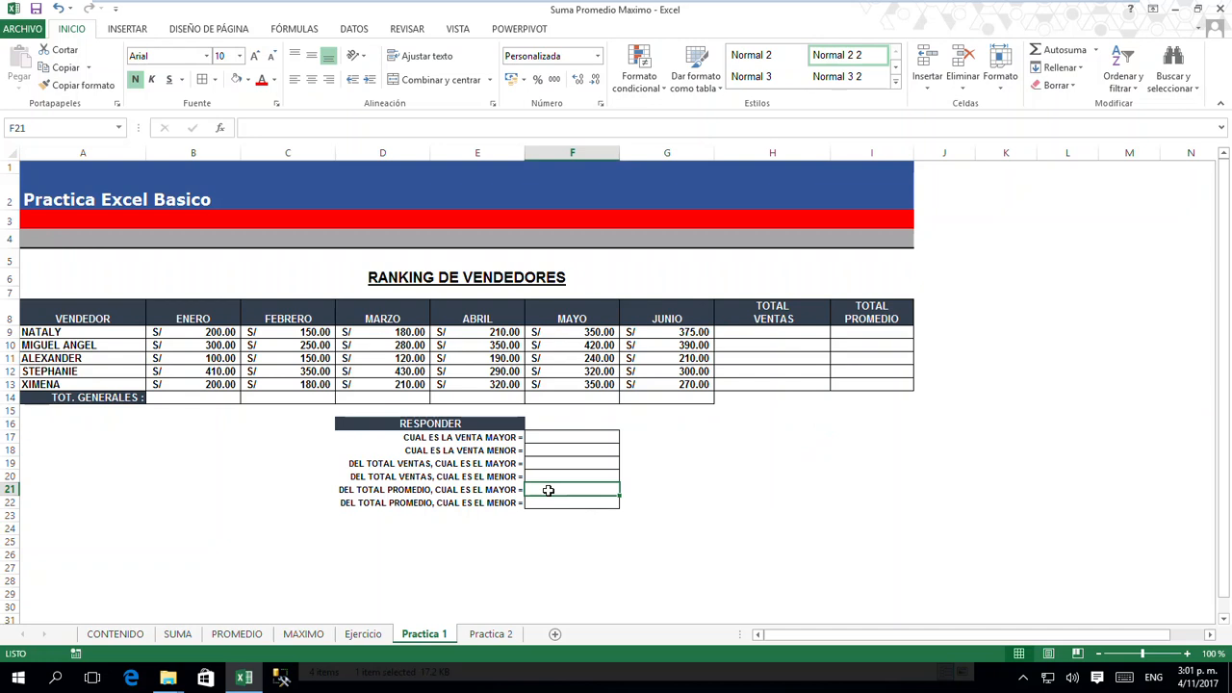
pyautogui.moveTo(856, 334); pyautogui.dragTo(853, 420)
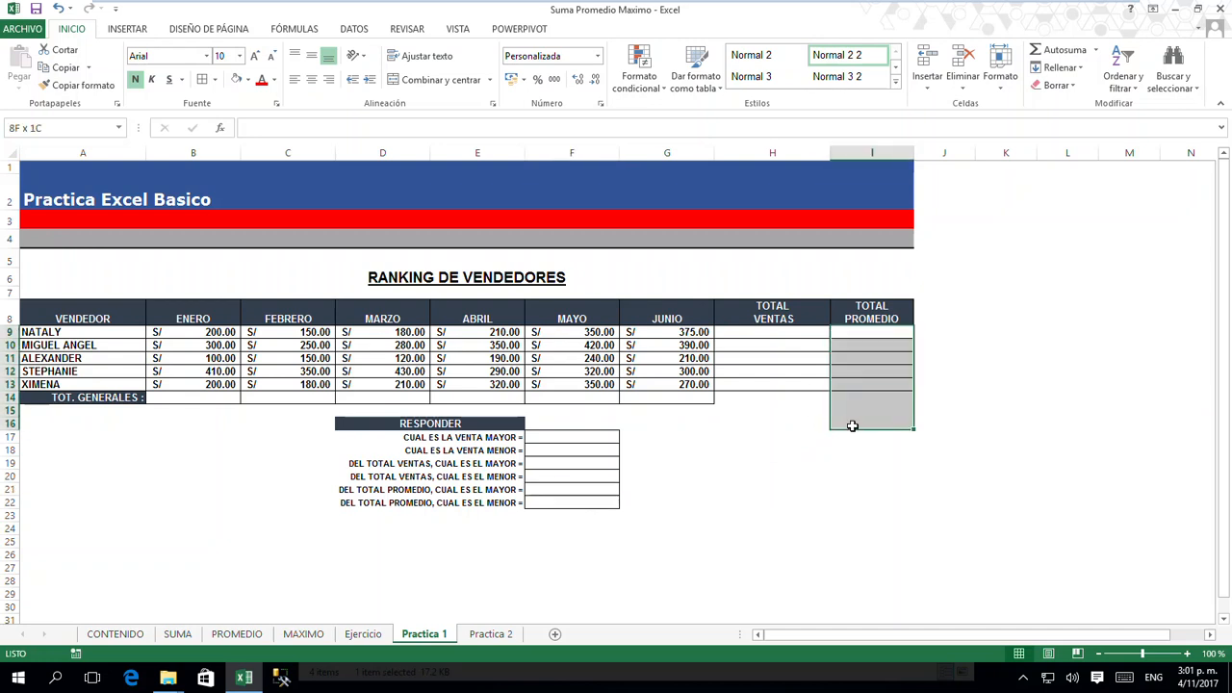
pyautogui.click(577, 501)
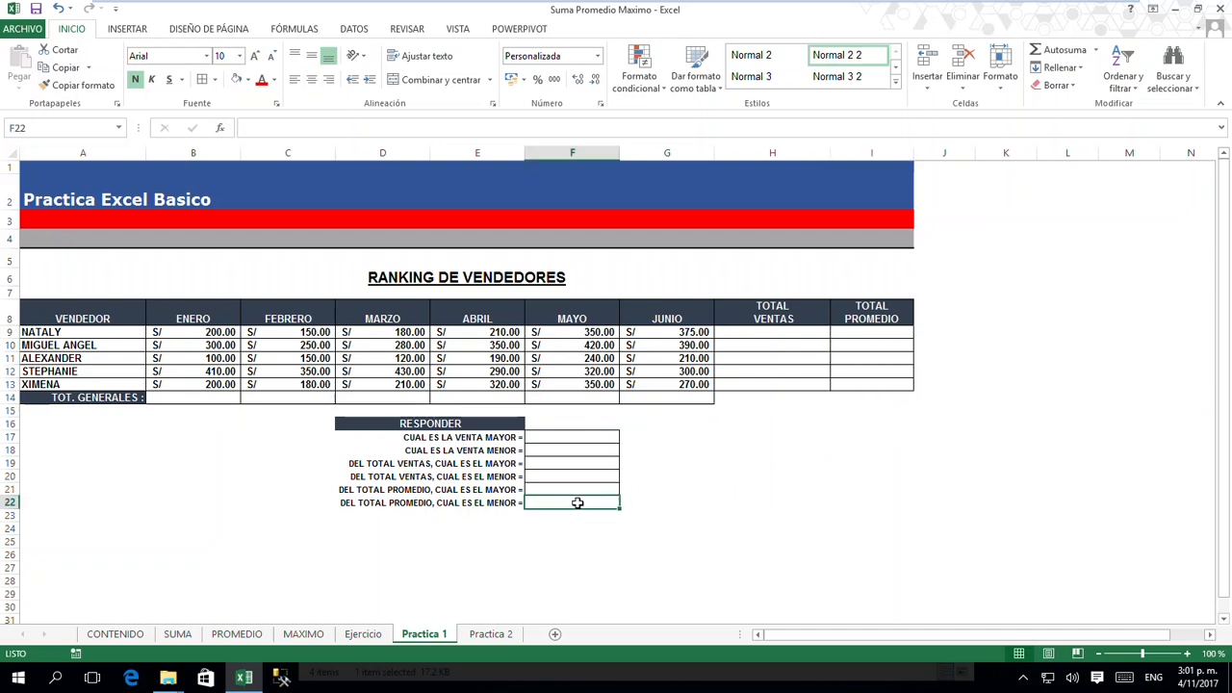
pyautogui.moveTo(872, 338); pyautogui.dragTo(867, 414)
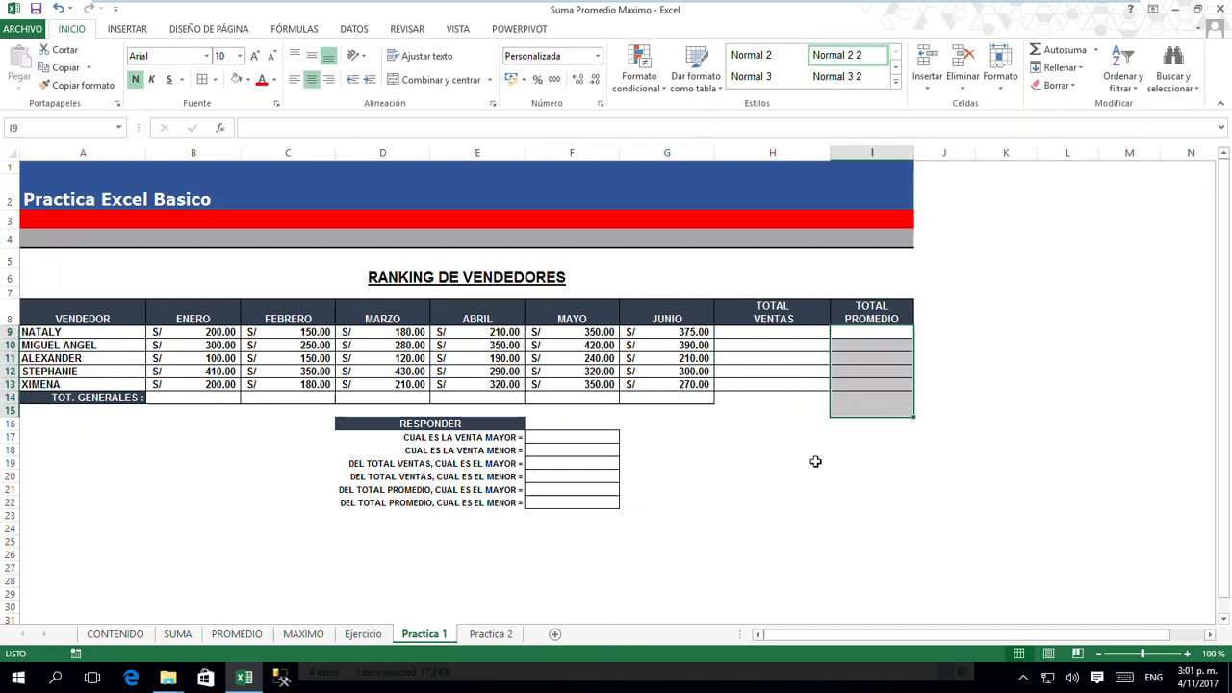
pyautogui.click(815, 461)
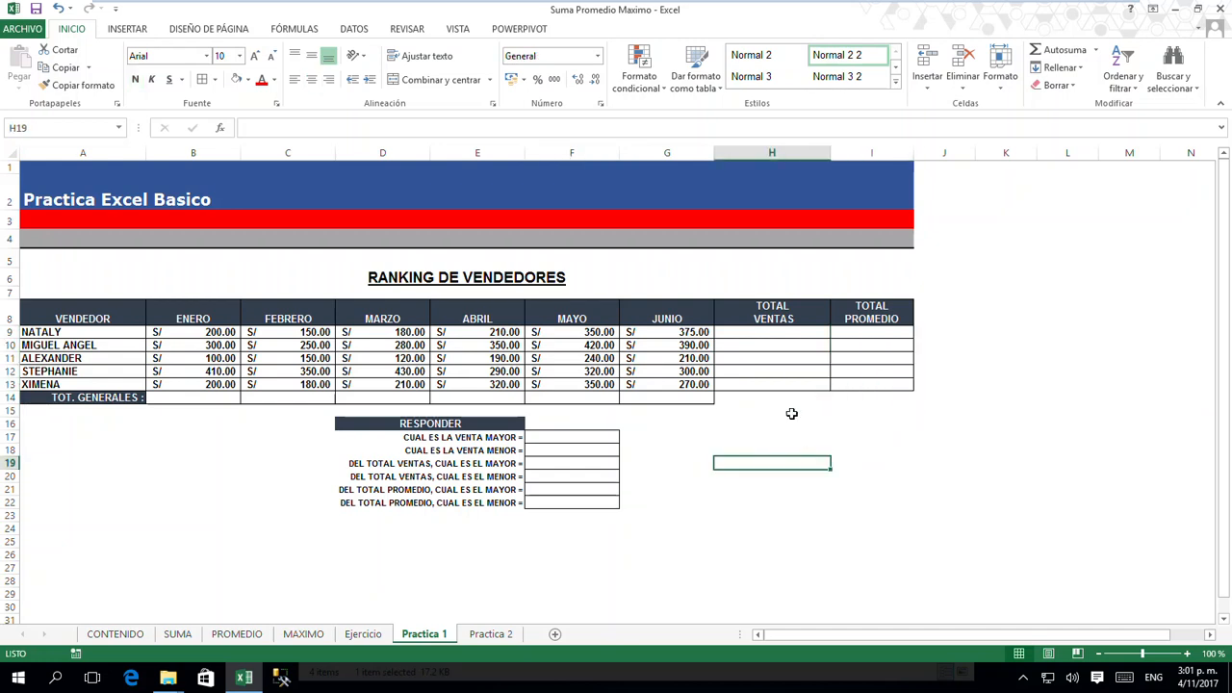
# - Examine the TOT. GENERALES cells from B14 to G14 and the ENERO sales B9:B13 that the first total covers
pyautogui.click(213, 397)
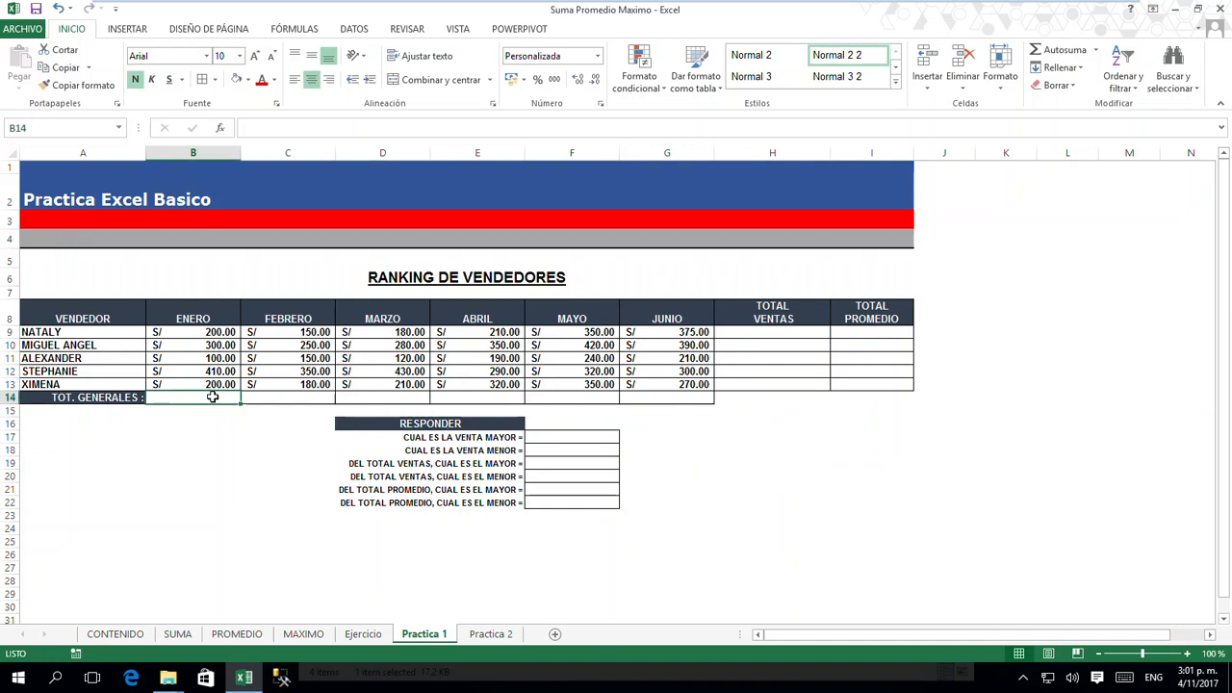
pyautogui.moveTo(213, 331); pyautogui.dragTo(214, 383)
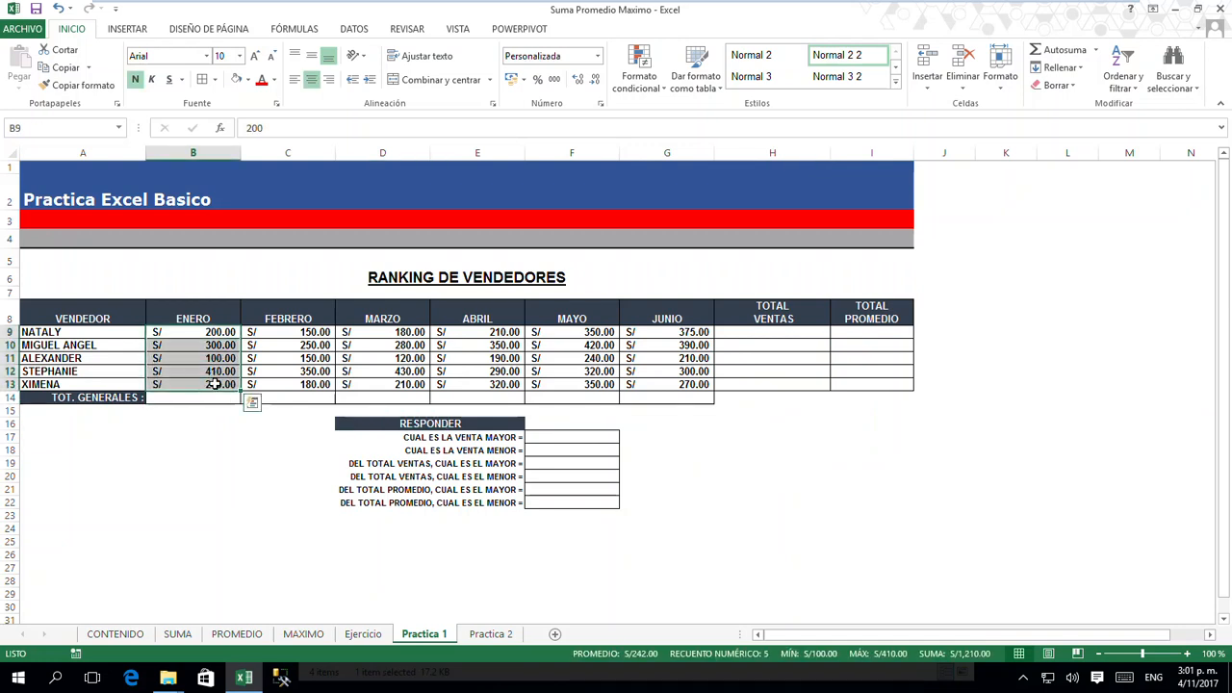
pyautogui.click(208, 397)
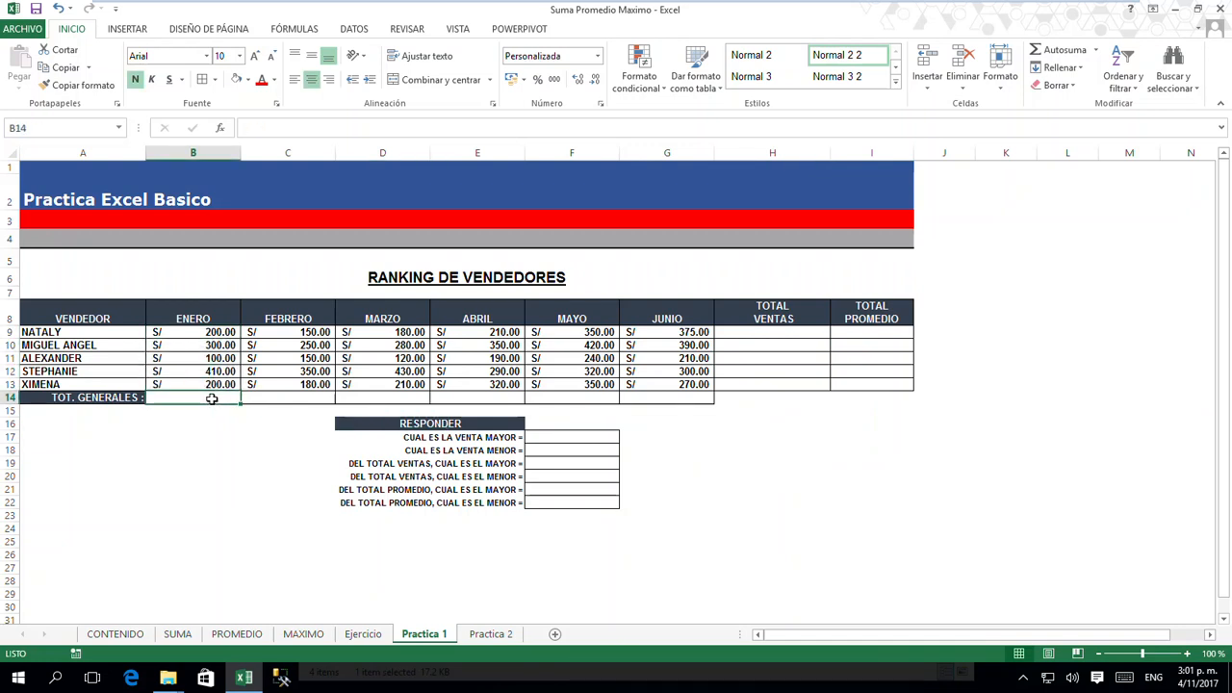
pyautogui.click(683, 398)
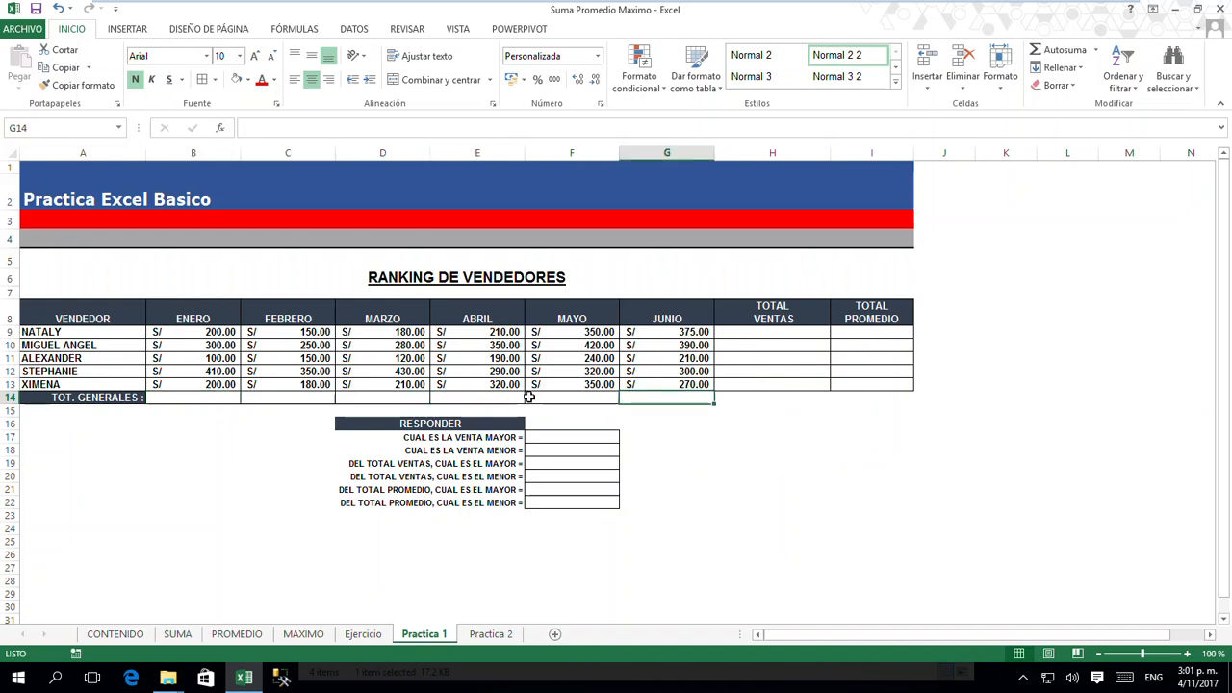
pyautogui.moveTo(197, 398); pyautogui.dragTo(652, 400)
pyautogui.click(677, 450)
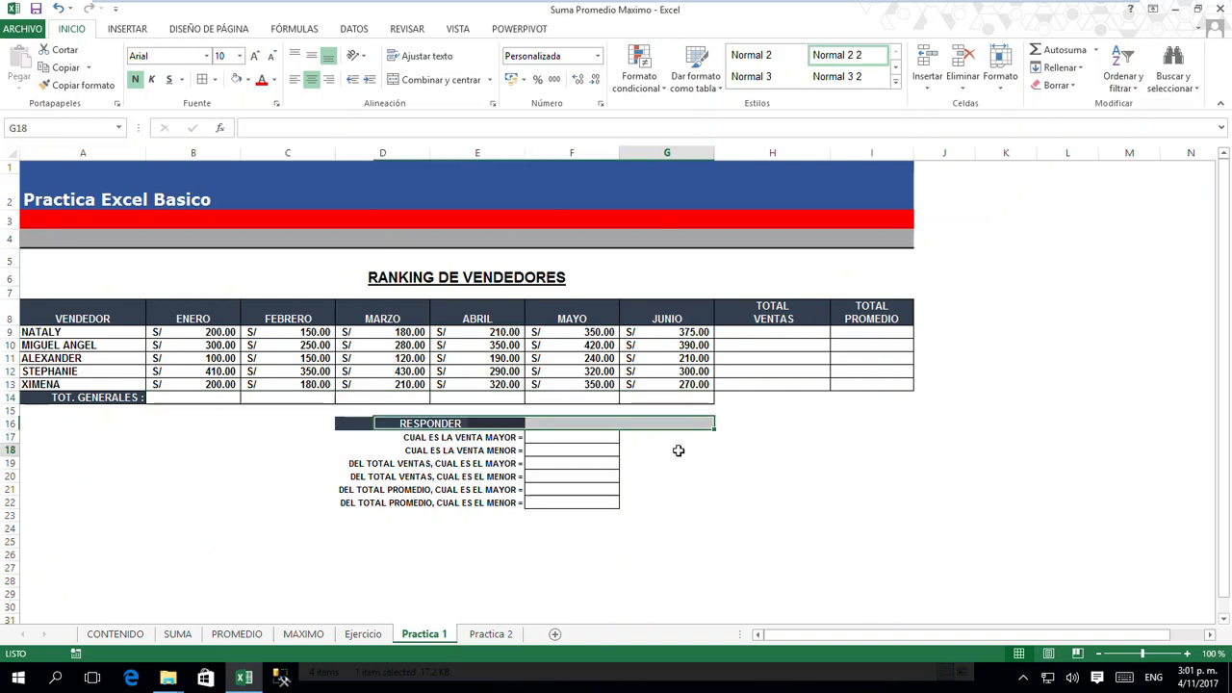
# - Open the Practica 2 sheet and examine the PROMEDIO EXAMENES column and the first student's exam grades in D7:E7 and H7:I7
pyautogui.click(491, 633)
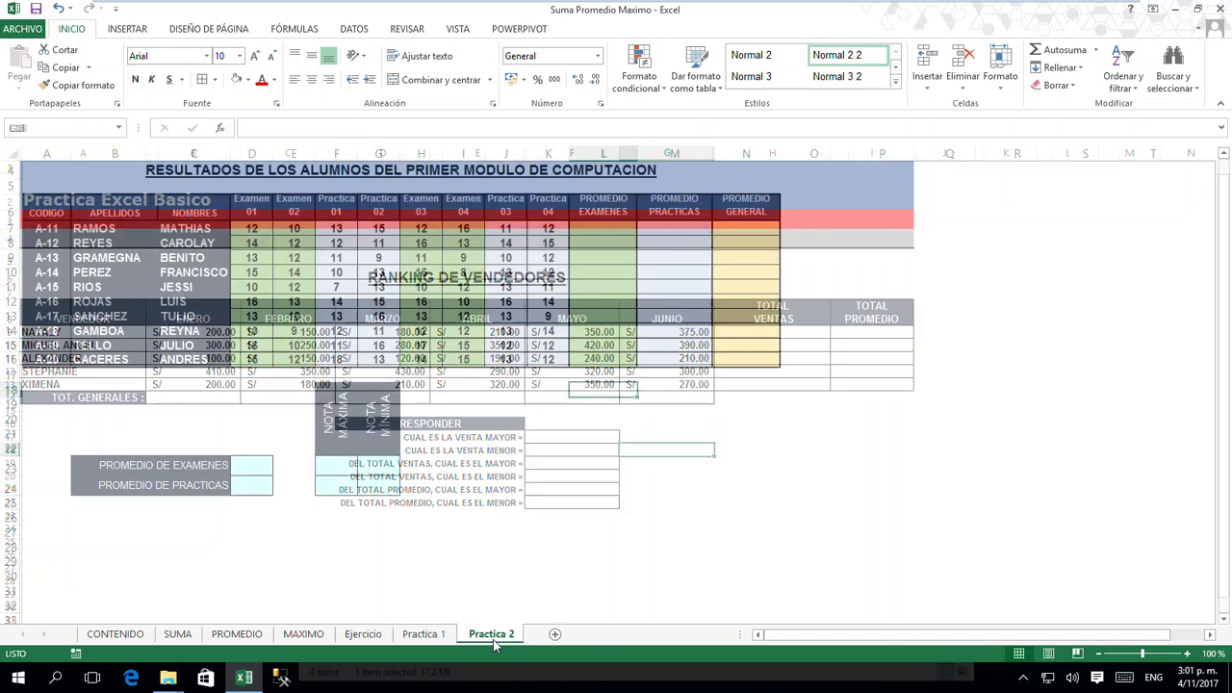
pyautogui.click(544, 560)
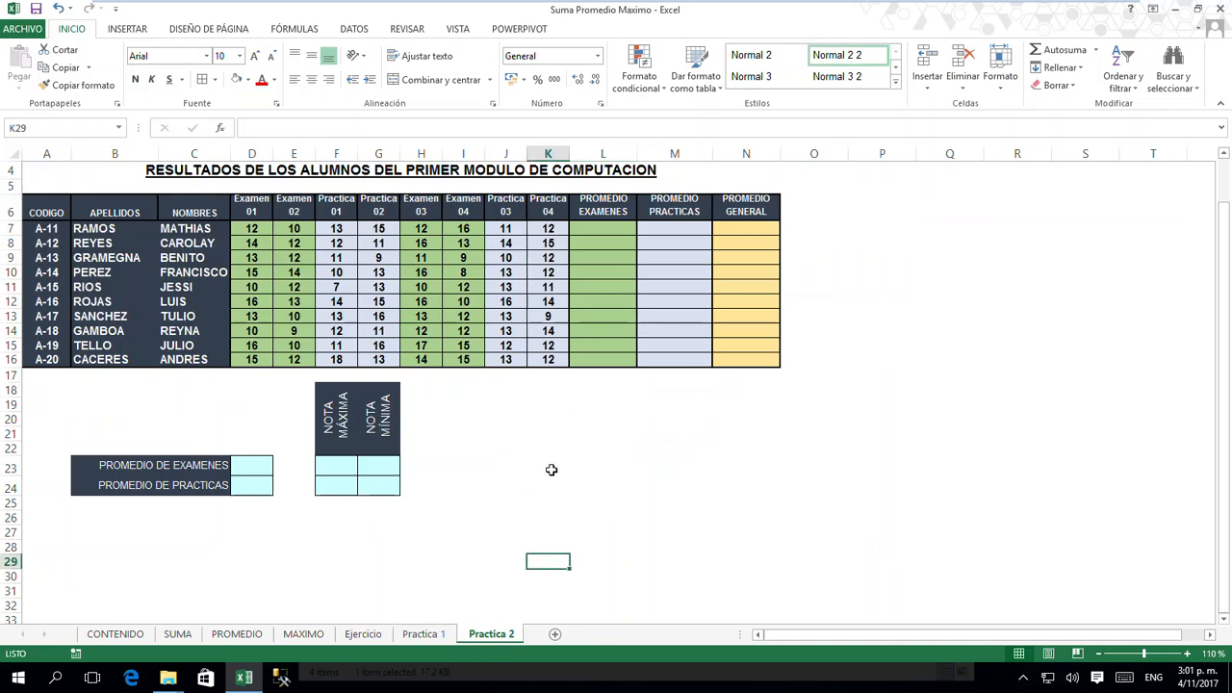
pyautogui.scroll(1, 553, 467)
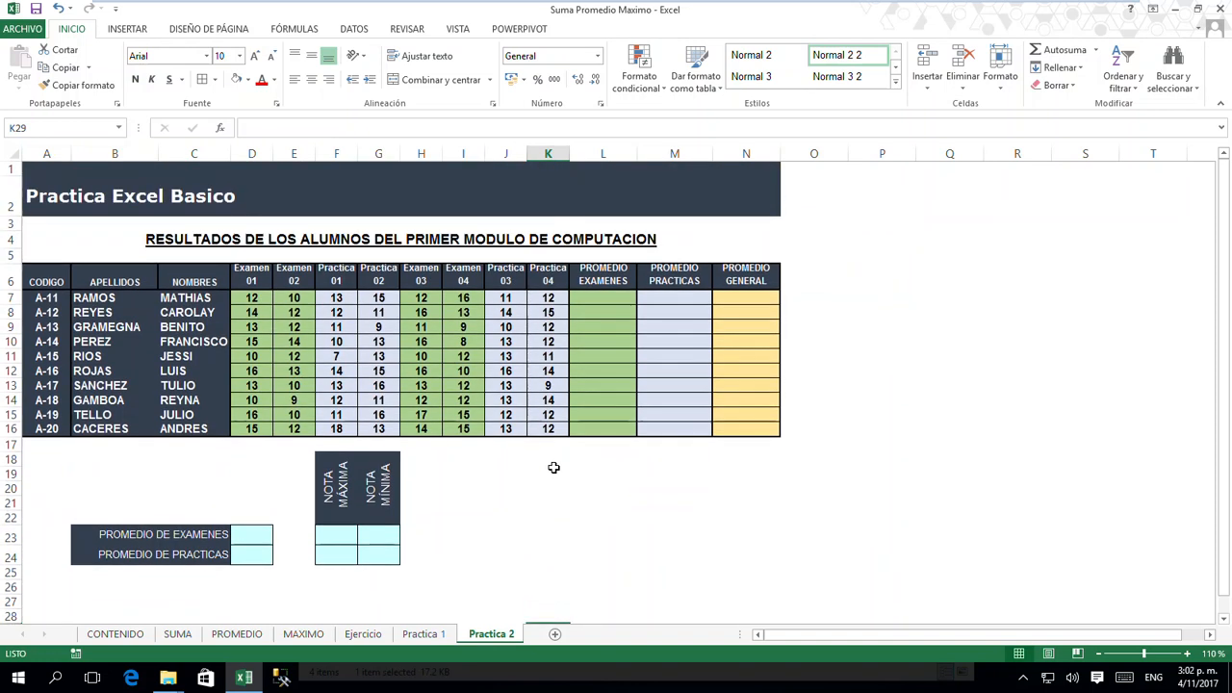
pyautogui.click(602, 297)
pyautogui.moveTo(603, 297); pyautogui.dragTo(600, 424)
pyautogui.click(601, 299)
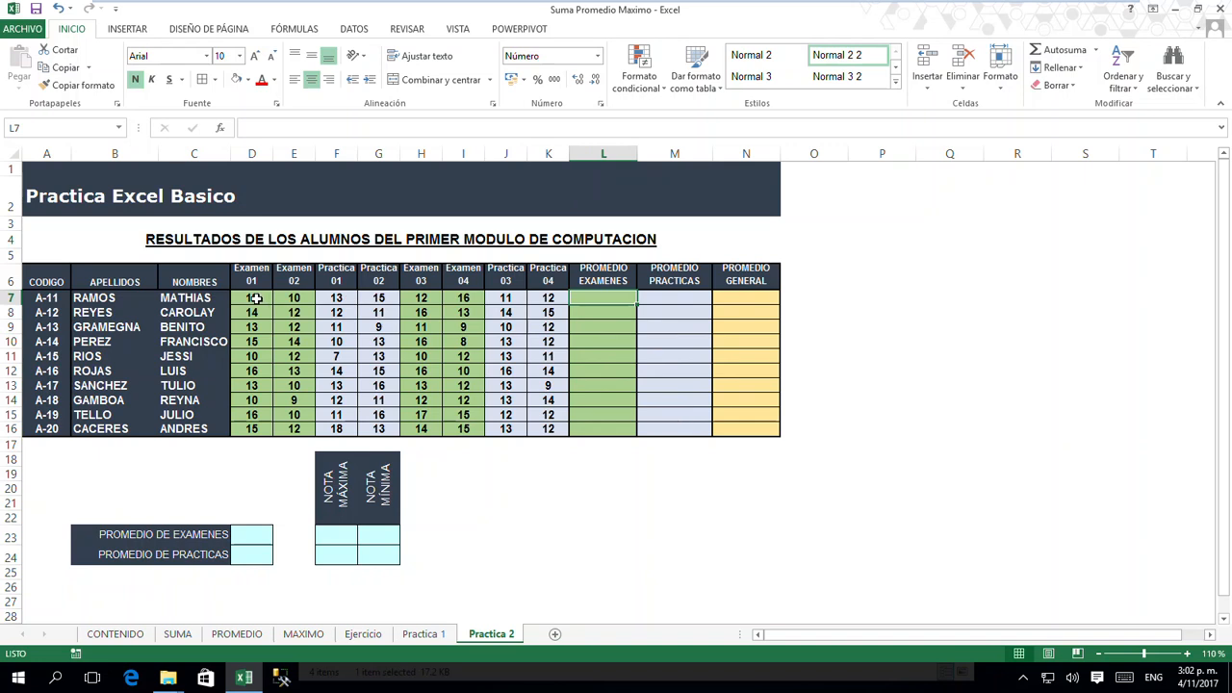
pyautogui.moveTo(255, 299); pyautogui.dragTo(293, 299)
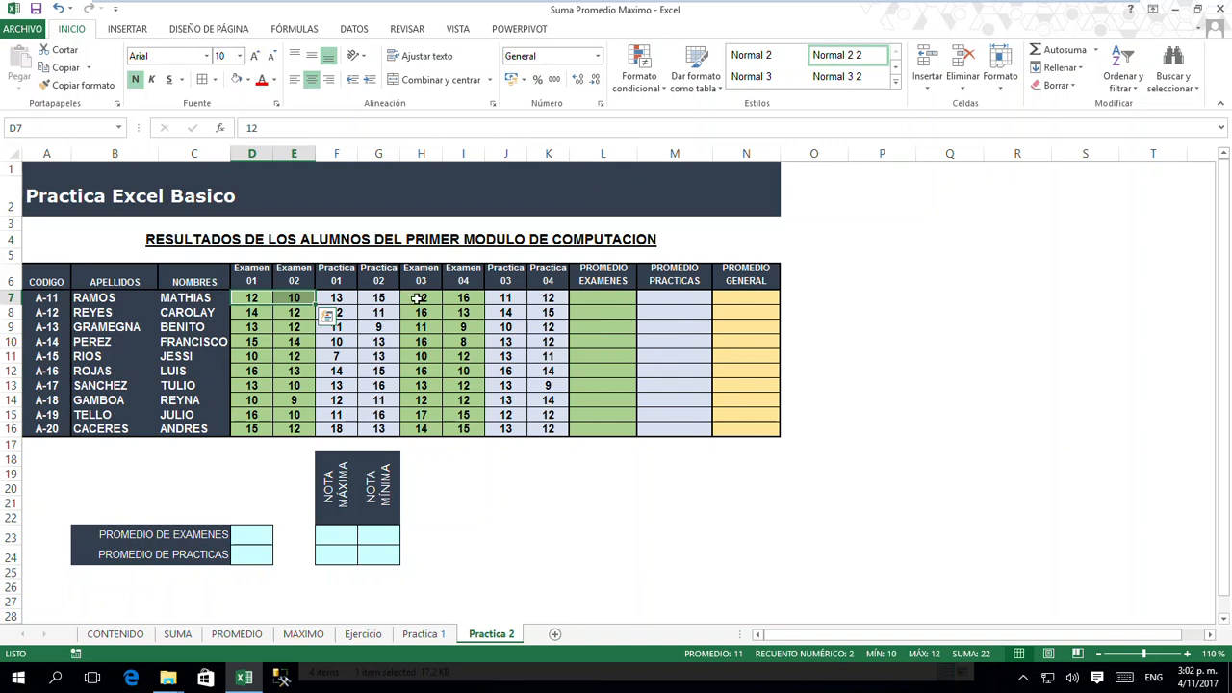
pyautogui.moveTo(421, 300); pyautogui.dragTo(458, 300)
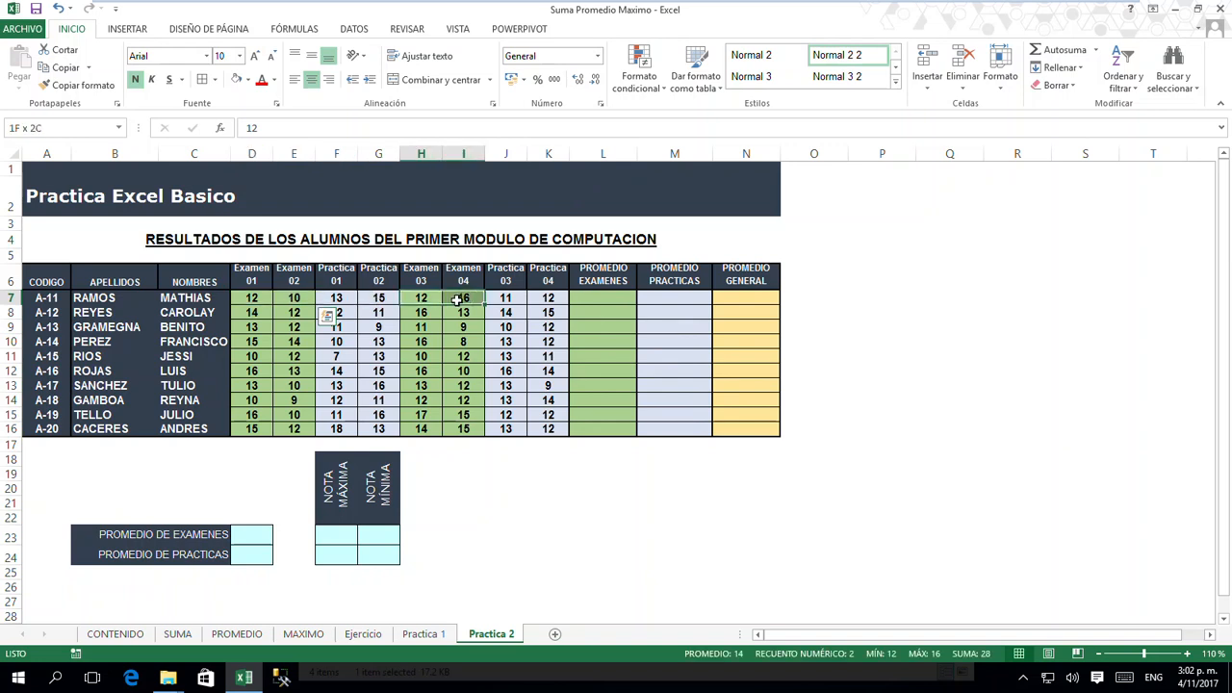
pyautogui.click(598, 299)
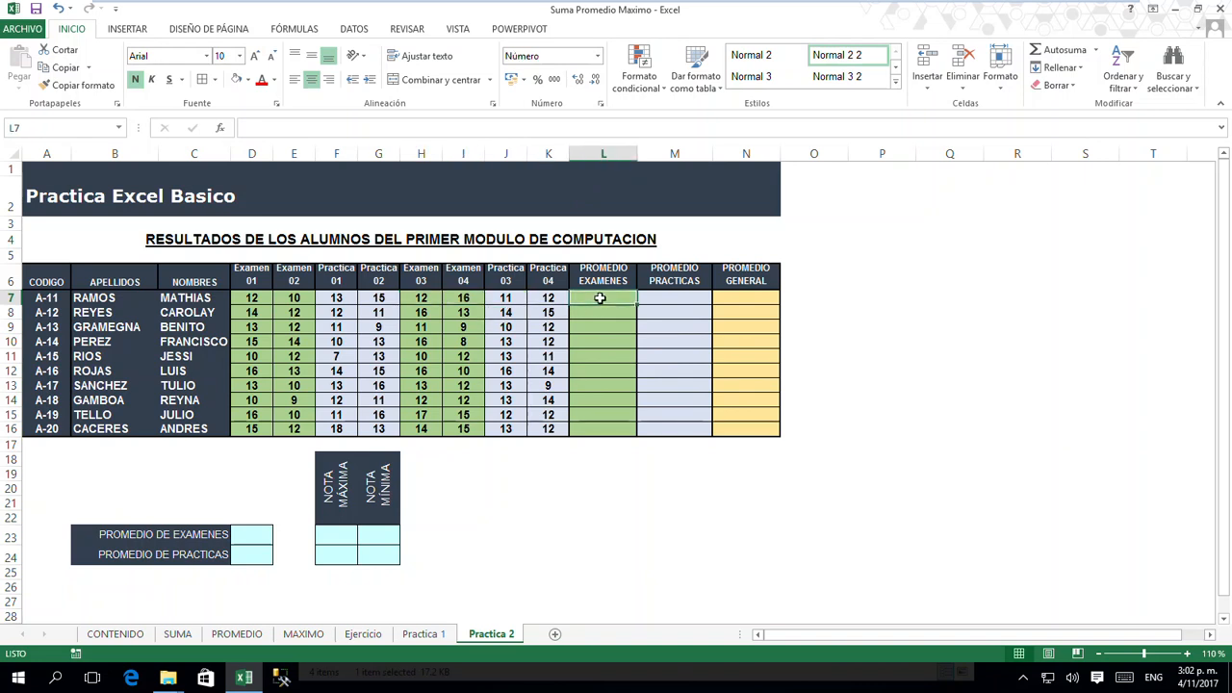
# - Examine the PROMEDIO PRACTICAS cell M7 and the first student's practice grades in F7:G7 and J7:K7
pyautogui.click(670, 297)
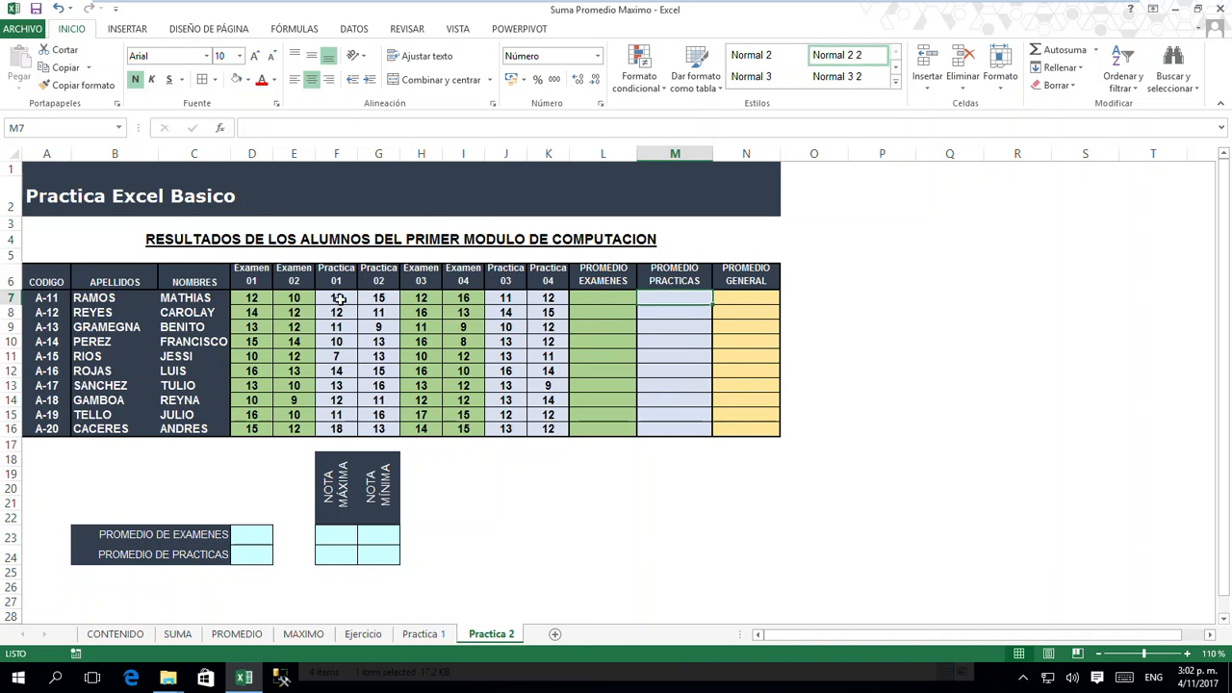
pyautogui.moveTo(347, 299); pyautogui.dragTo(373, 299)
pyautogui.moveTo(498, 298); pyautogui.dragTo(543, 300)
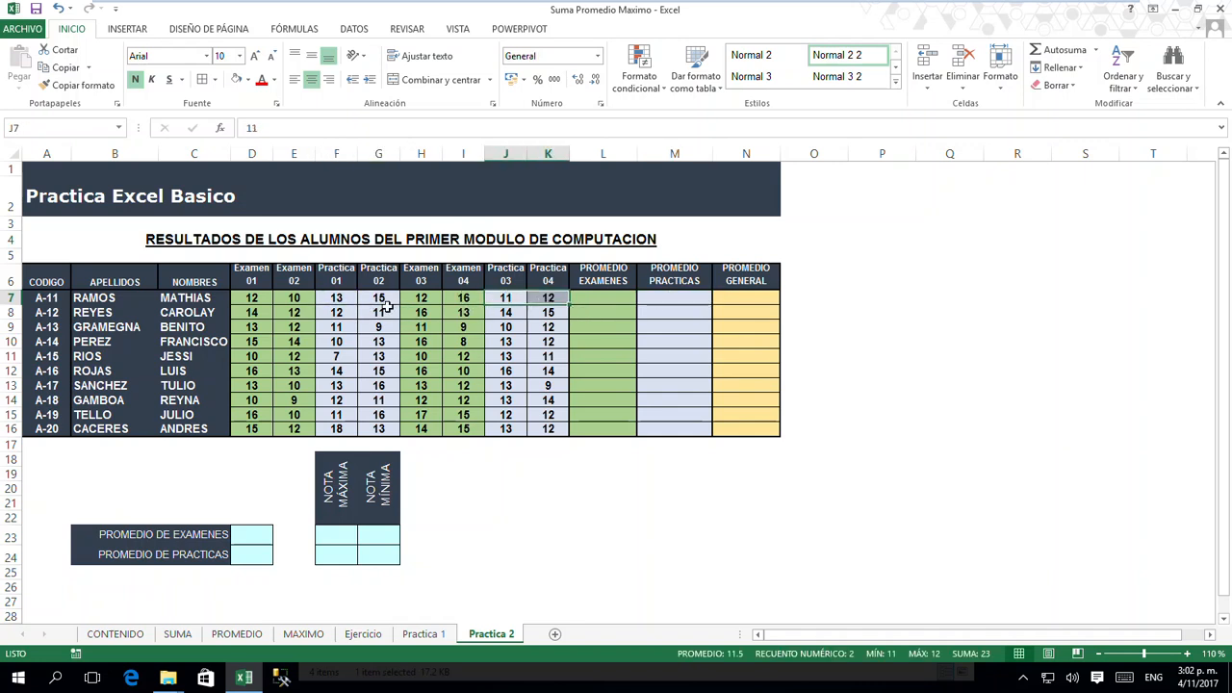
pyautogui.click(670, 300)
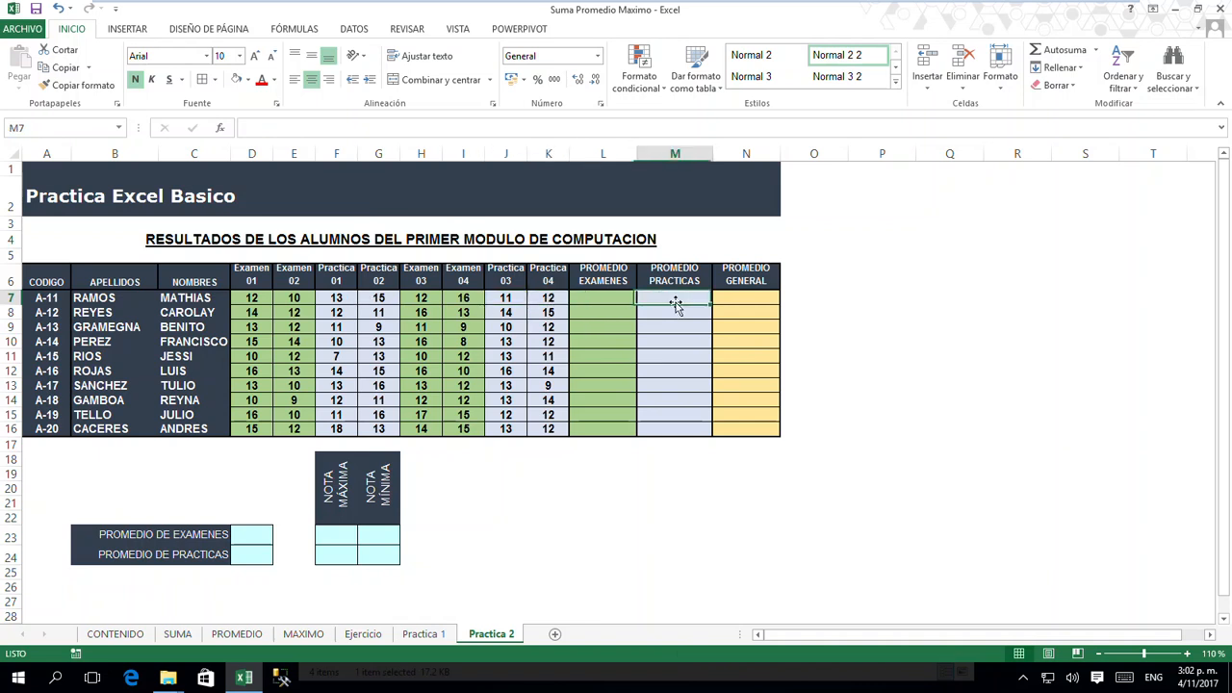
# - Examine the PROMEDIO GENERAL cell N7 and the exam and practice average cells L7:M7 it combines
pyautogui.click(625, 298)
pyautogui.click(673, 301)
pyautogui.click(754, 299)
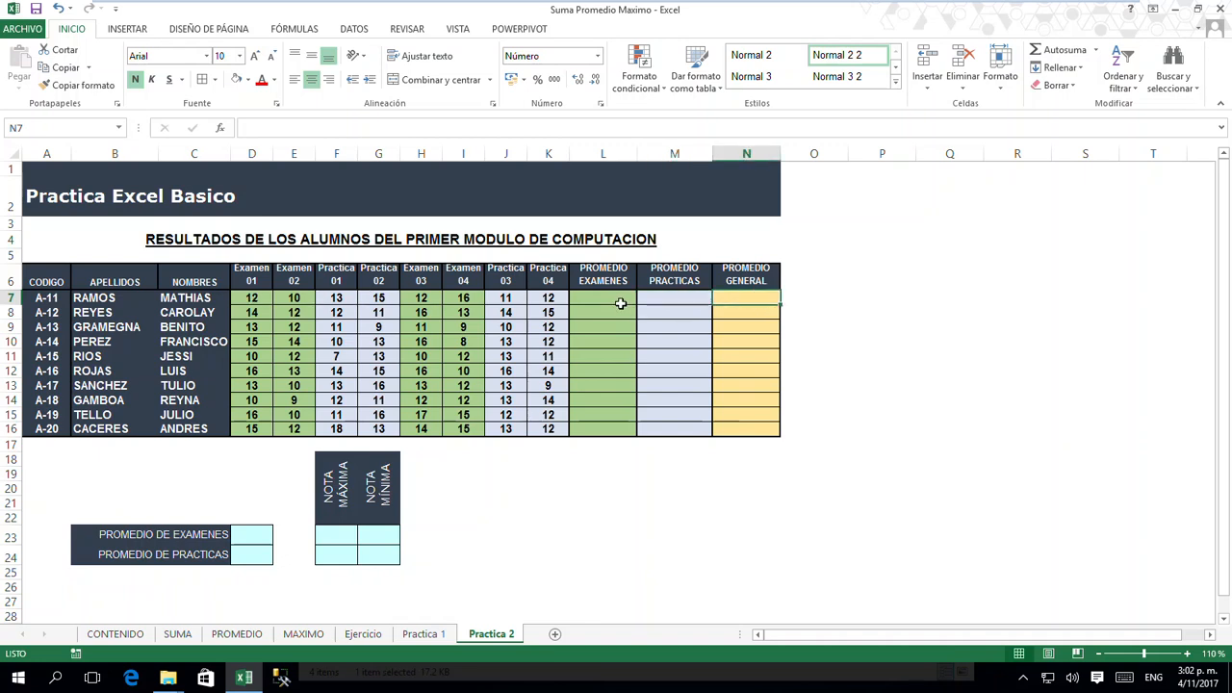
pyautogui.moveTo(626, 301); pyautogui.dragTo(669, 299)
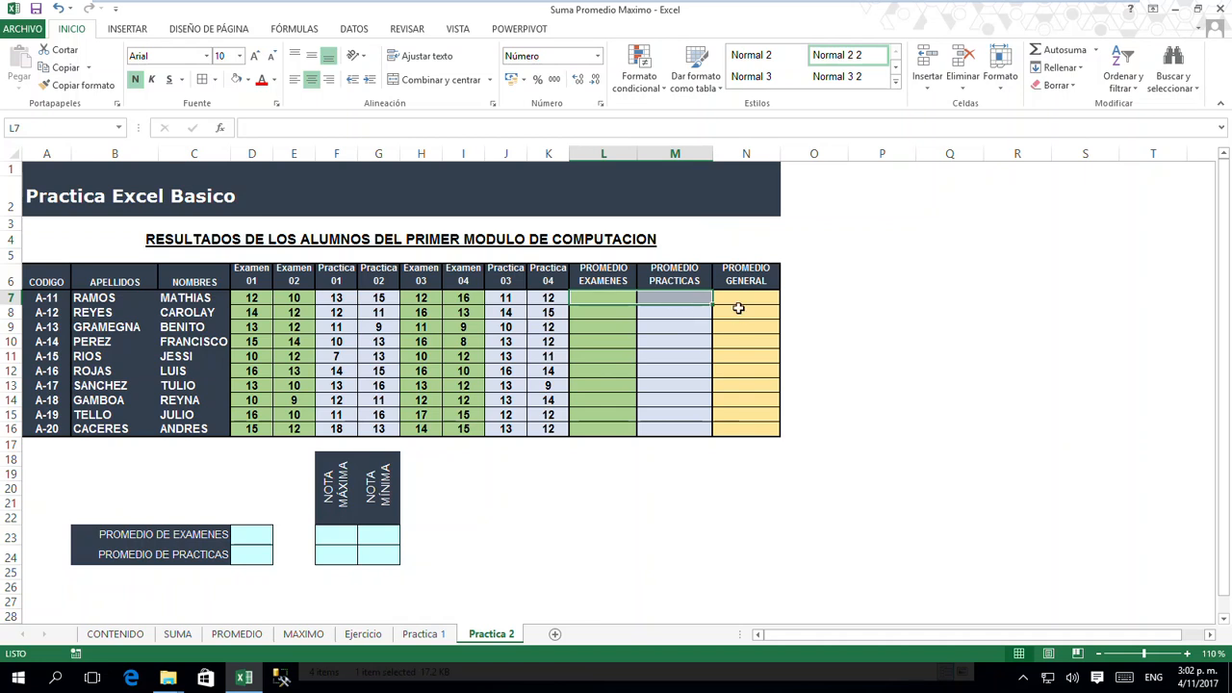
# - Examine the PROMEDIO DE EXAMENES and PROMEDIO DE PRACTICAS cells D23:D24 and the student averages in L7:L16 and M7:M16 they summarise
pyautogui.click(630, 473)
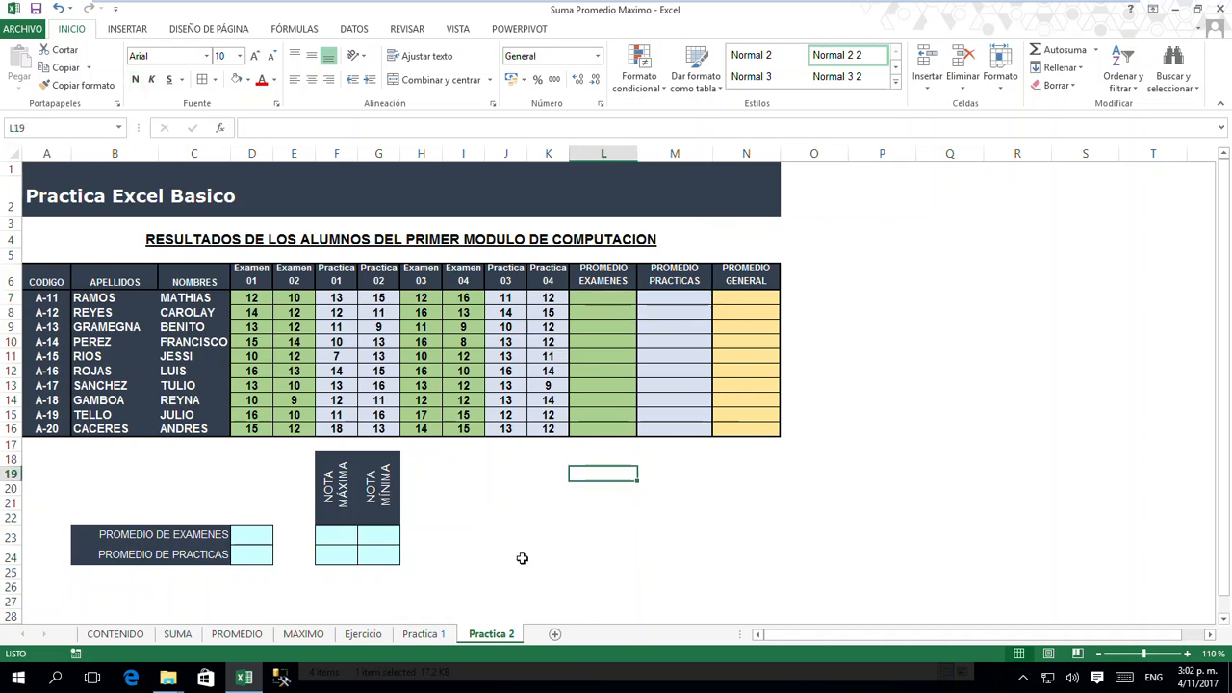
pyautogui.click(257, 536)
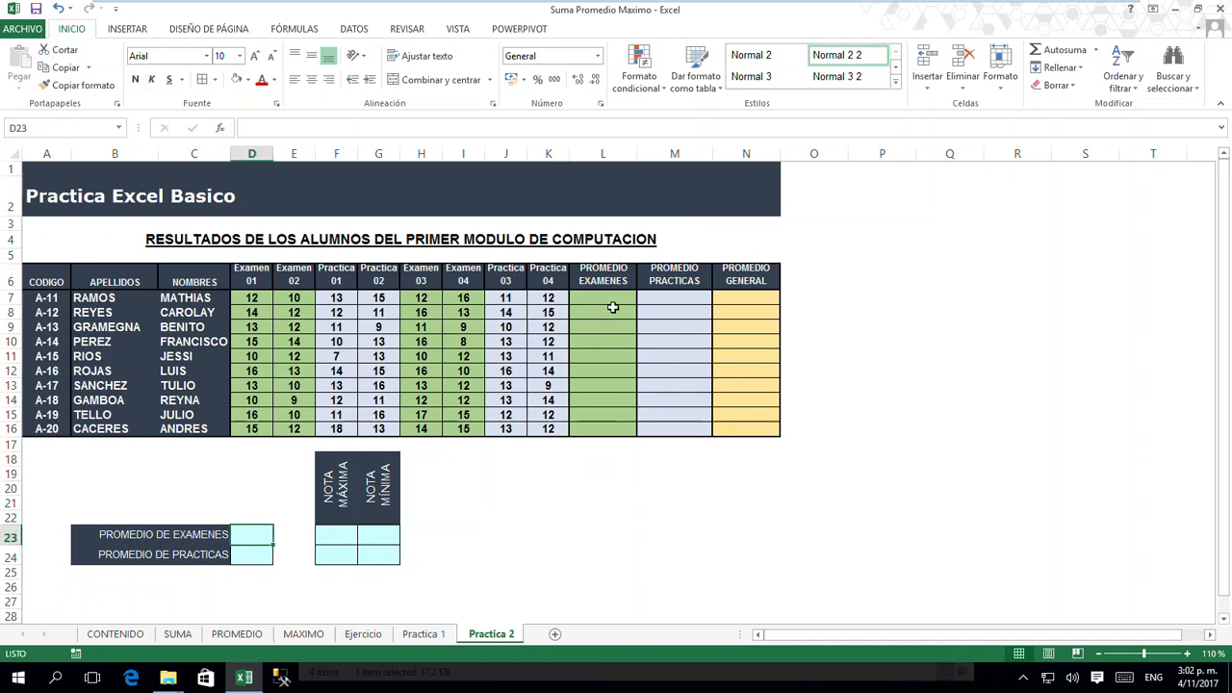
pyautogui.moveTo(604, 300); pyautogui.dragTo(604, 425)
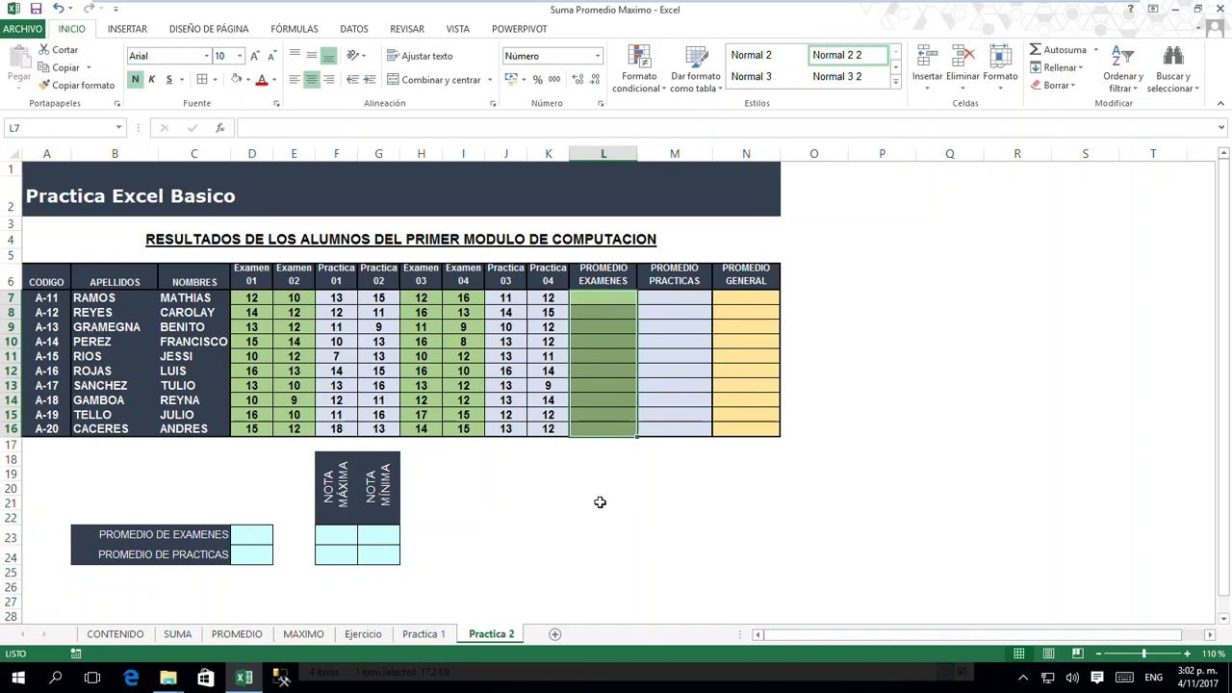
pyautogui.click(249, 554)
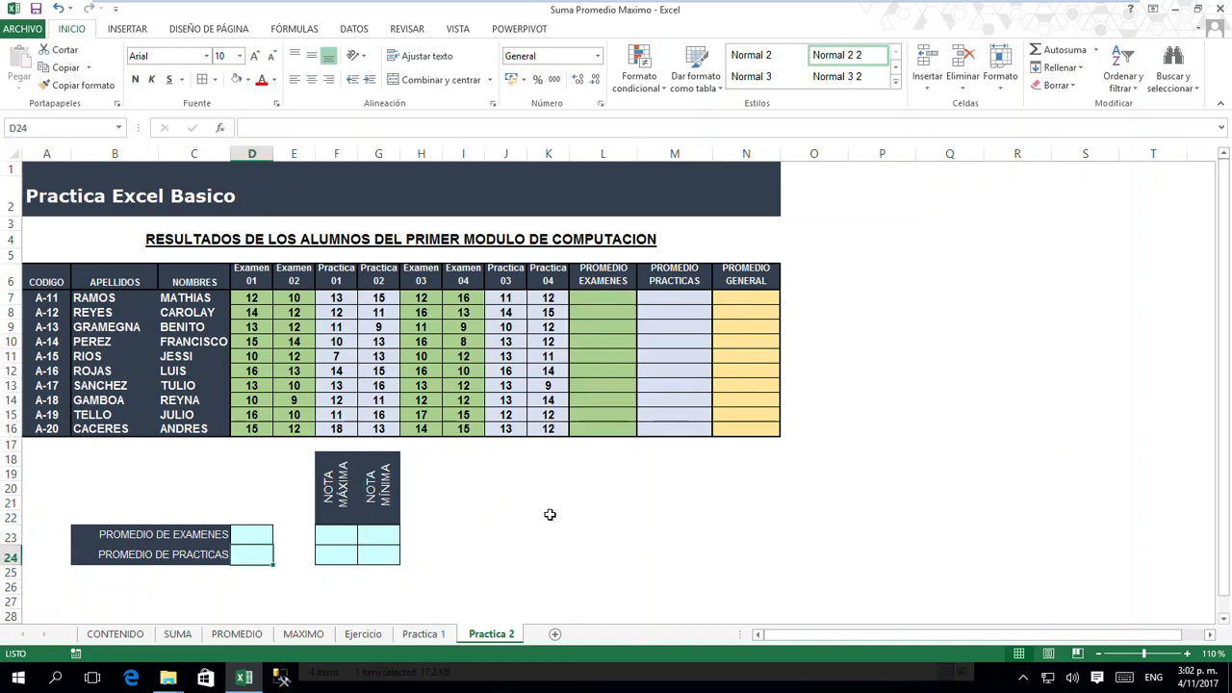
pyautogui.moveTo(672, 298); pyautogui.dragTo(660, 427)
pyautogui.click(633, 518)
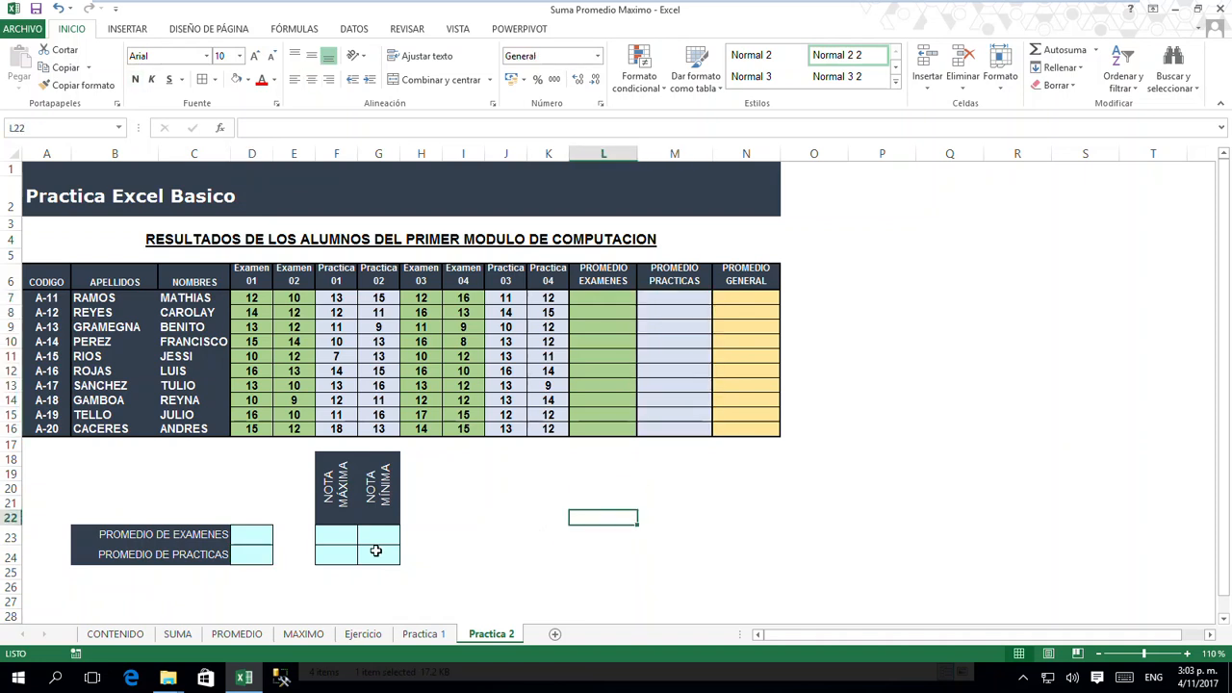
# - Examine the exam NOTA MÁXIMA and NOTA MÍNIMA cells F23:G23 and the PROMEDIO EXAMENES range L7:L16 they draw on
pyautogui.click(336, 540)
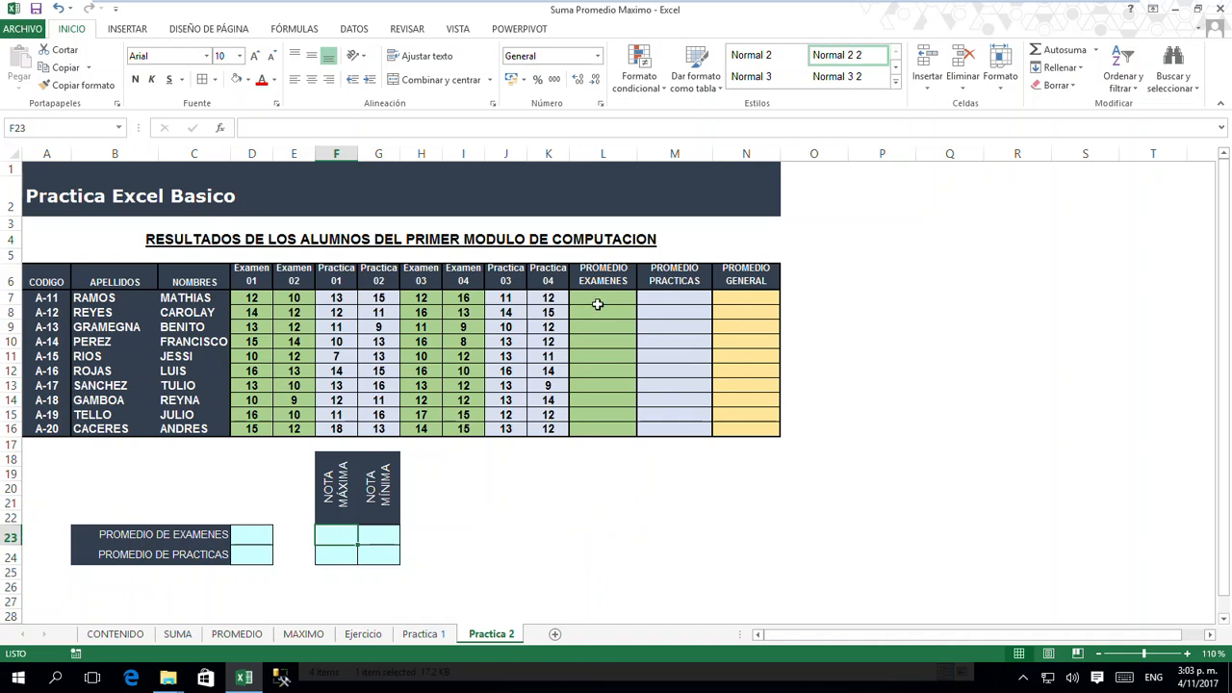
pyautogui.moveTo(599, 298); pyautogui.dragTo(594, 429)
pyautogui.click(377, 538)
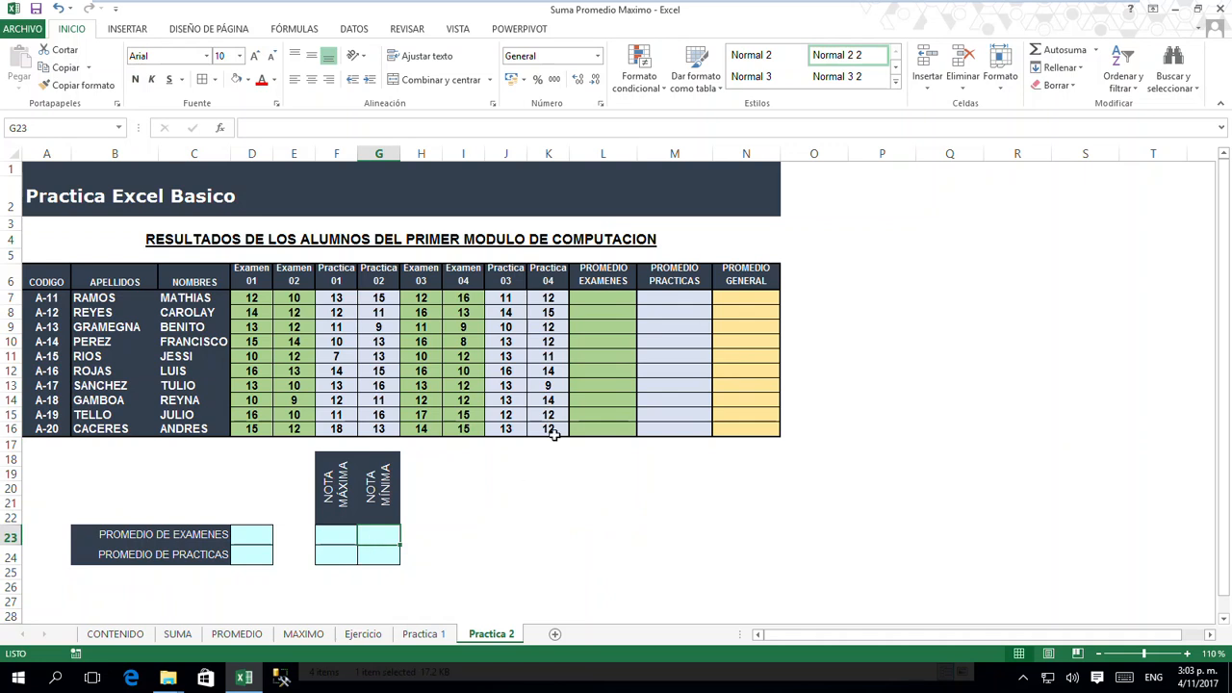
pyautogui.moveTo(583, 302); pyautogui.dragTo(589, 429)
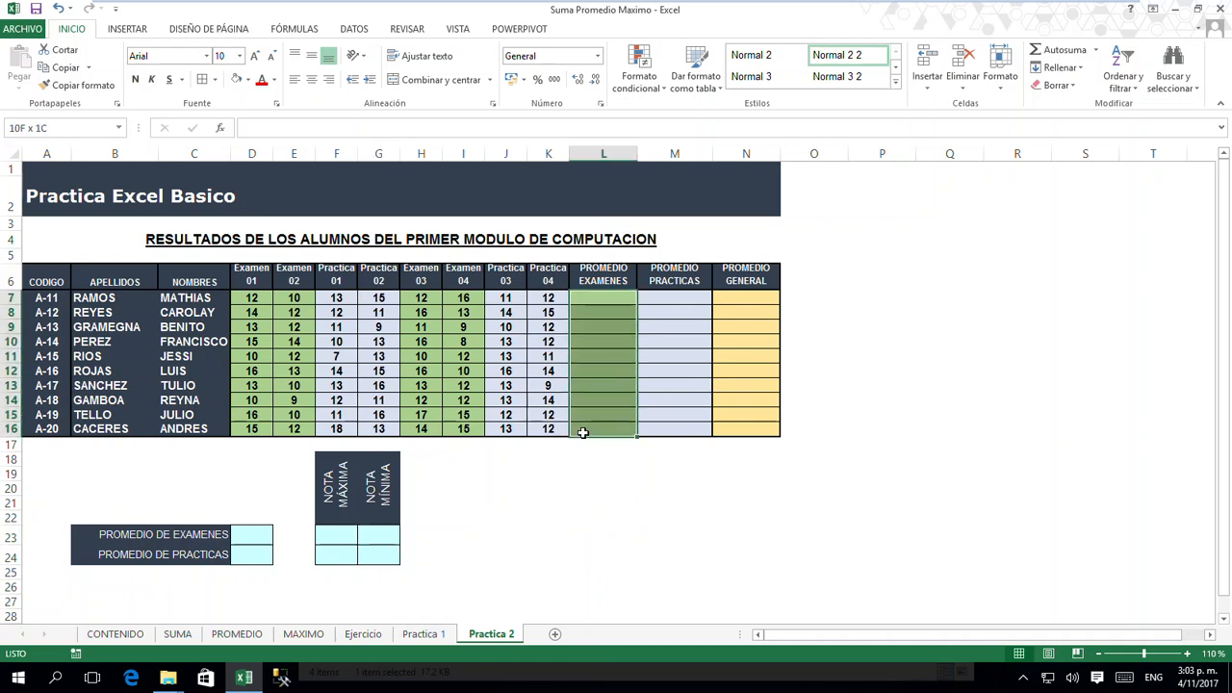
# - Examine the practice NOTA MÁXIMA cell F24 and the PROMEDIO PRACTICAS range M7:M16 it draws on
pyautogui.click(332, 554)
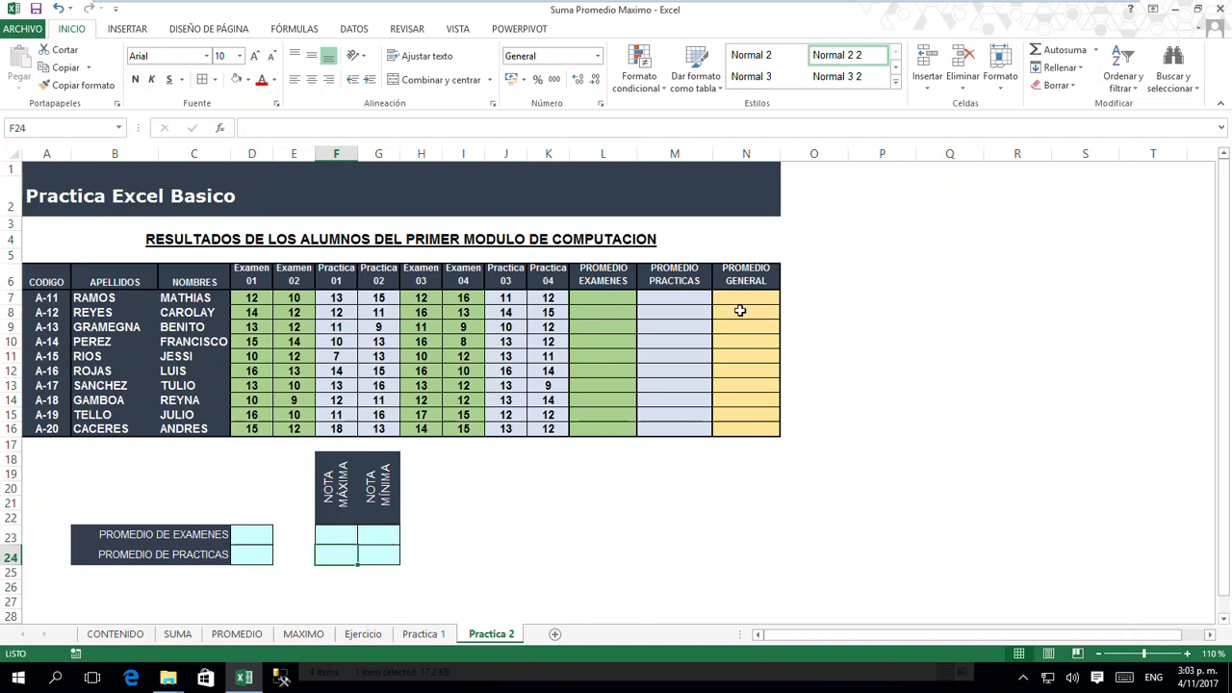
pyautogui.moveTo(743, 299); pyautogui.dragTo(737, 427)
pyautogui.moveTo(675, 299); pyautogui.dragTo(672, 429)
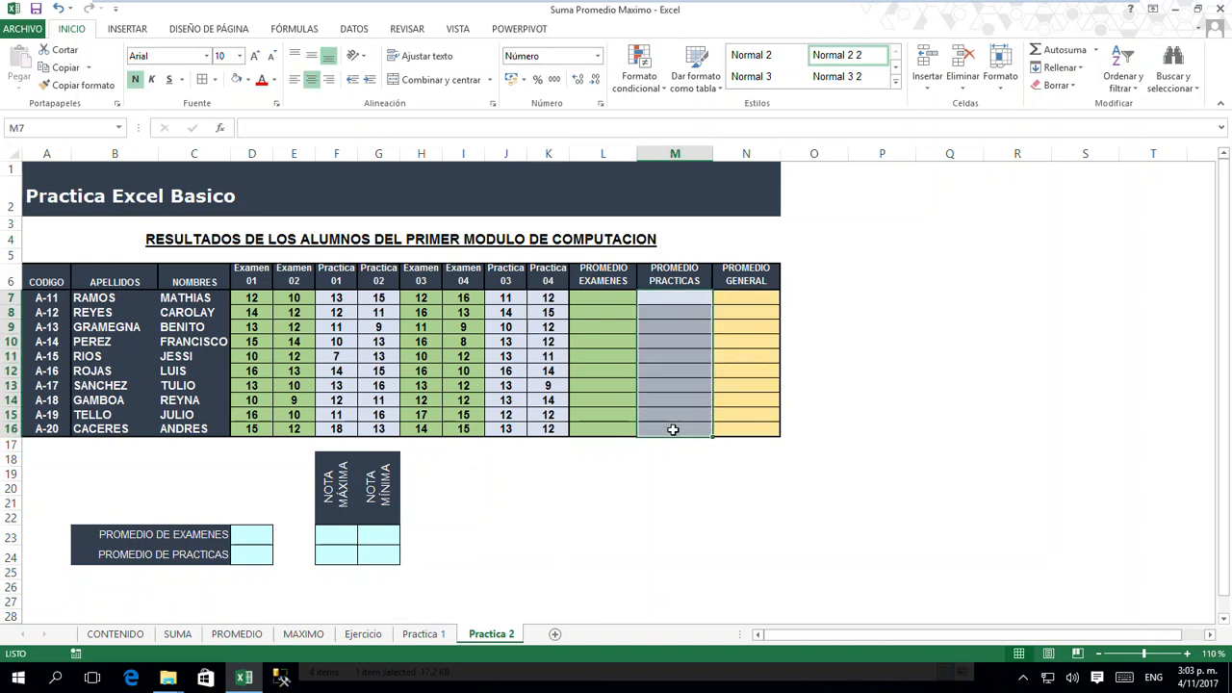
pyautogui.moveTo(690, 302); pyautogui.dragTo(681, 421)
# - Review the summary cells F23:G24 and D23:D24 together with the exam and practice averages in L7:M16
pyautogui.moveTo(346, 537); pyautogui.dragTo(377, 553)
pyautogui.moveTo(604, 299); pyautogui.dragTo(645, 426)
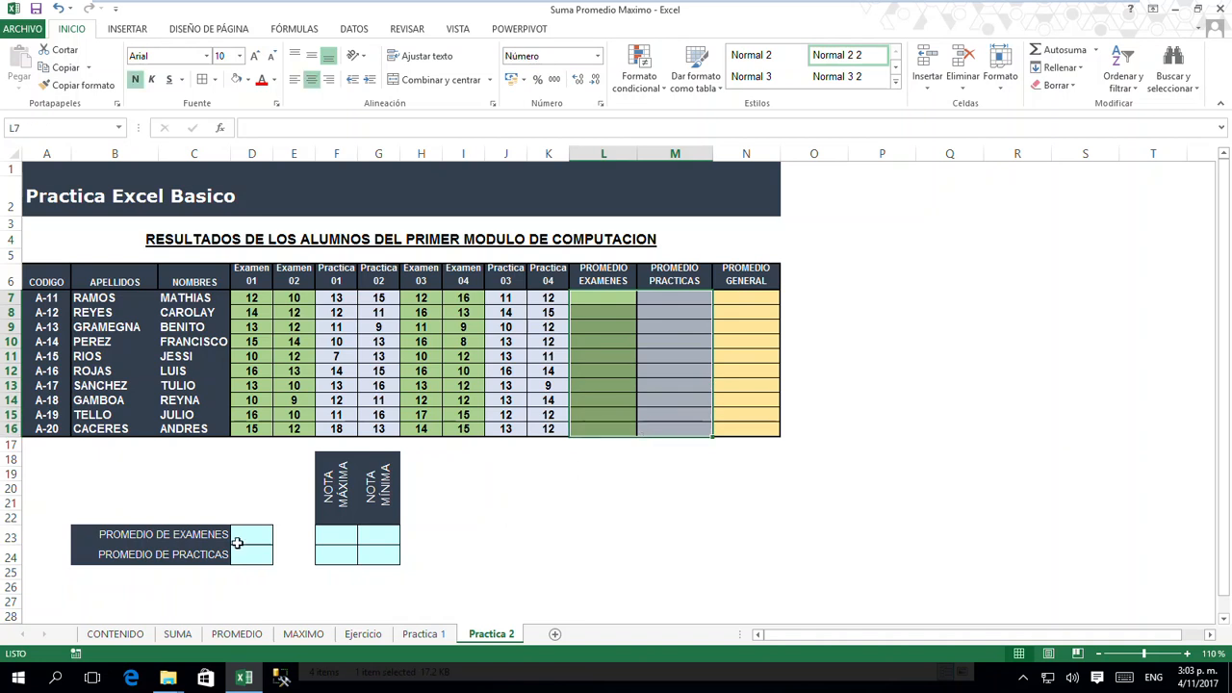
pyautogui.moveTo(241, 537); pyautogui.dragTo(247, 550)
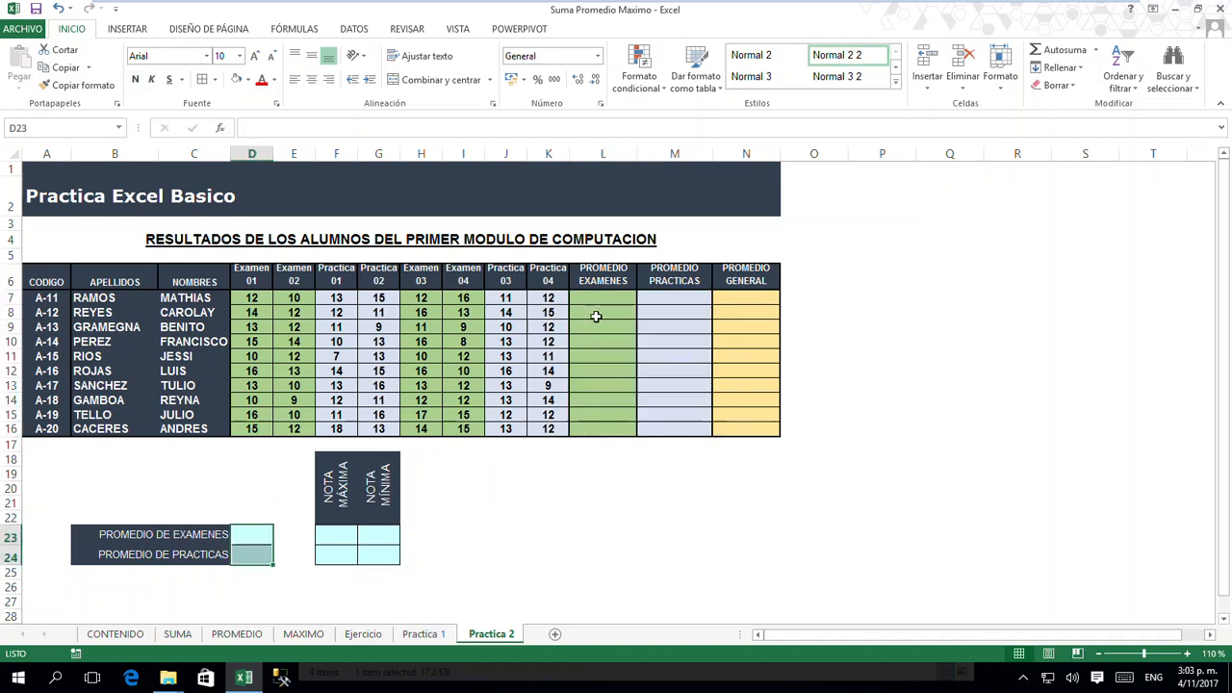
pyautogui.moveTo(600, 299); pyautogui.dragTo(664, 429)
pyautogui.click(608, 497)
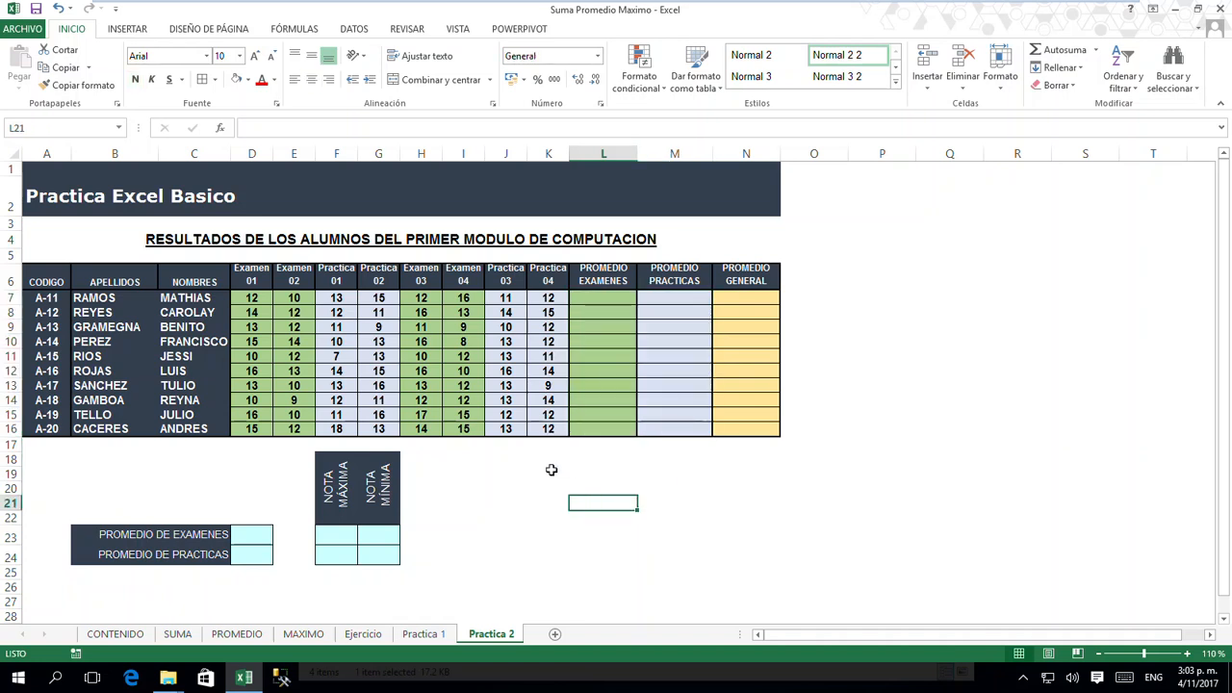
# - Look back through the Practica 1, Ejercicio and MAXIMO sheets and return to the CONTENIDO sheet
pyautogui.click(424, 635)
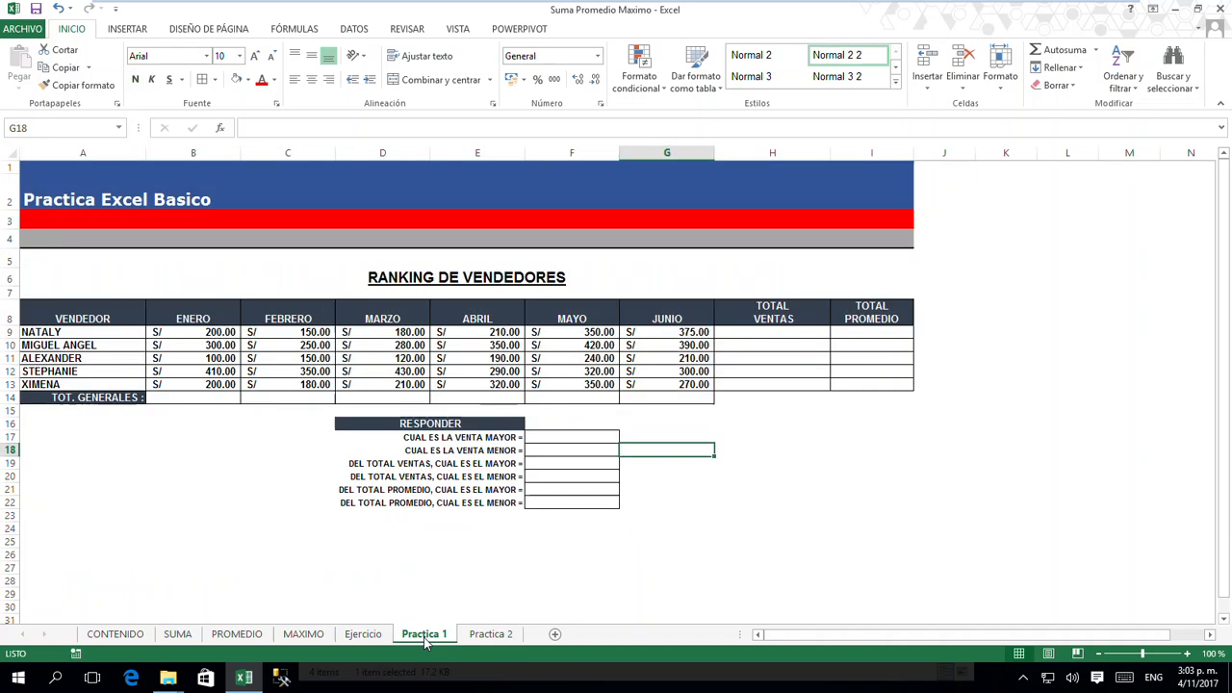
pyautogui.click(363, 635)
pyautogui.click(306, 637)
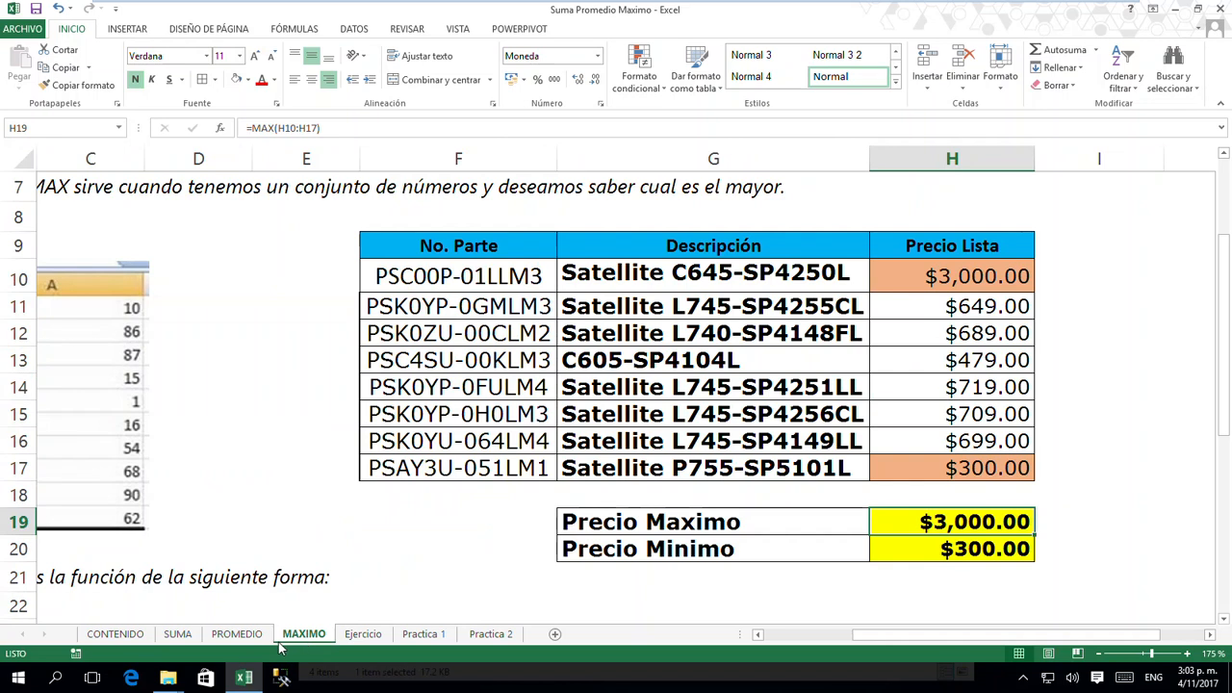
pyautogui.click(115, 634)
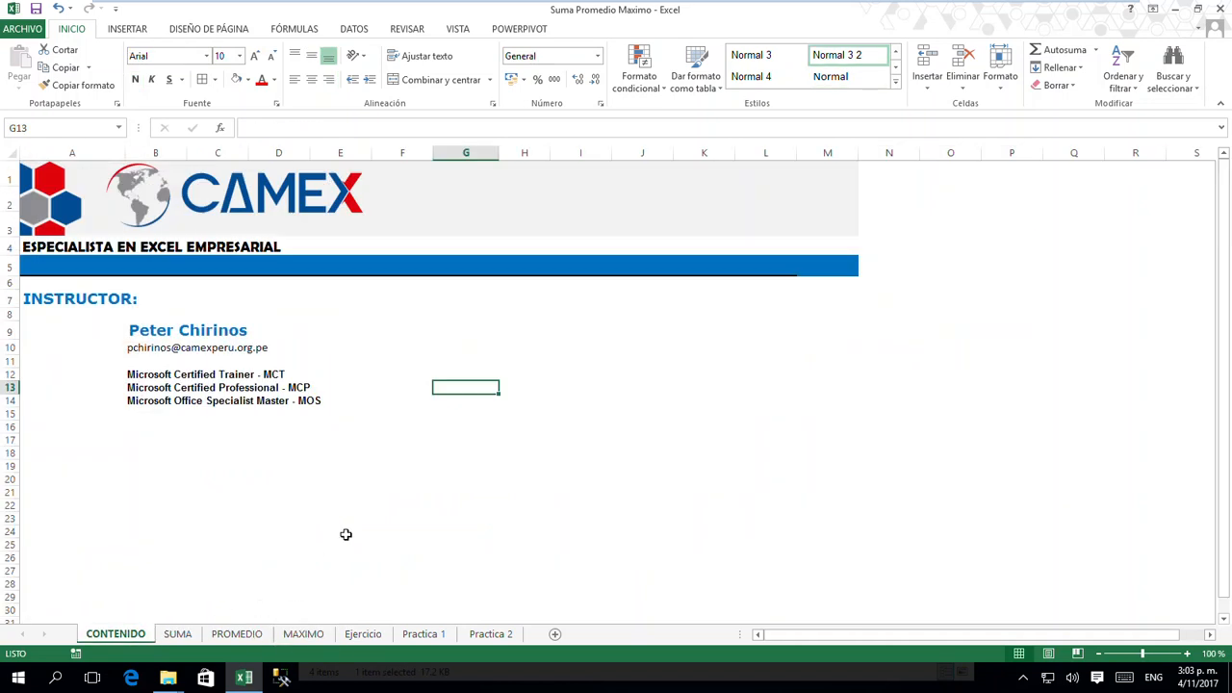